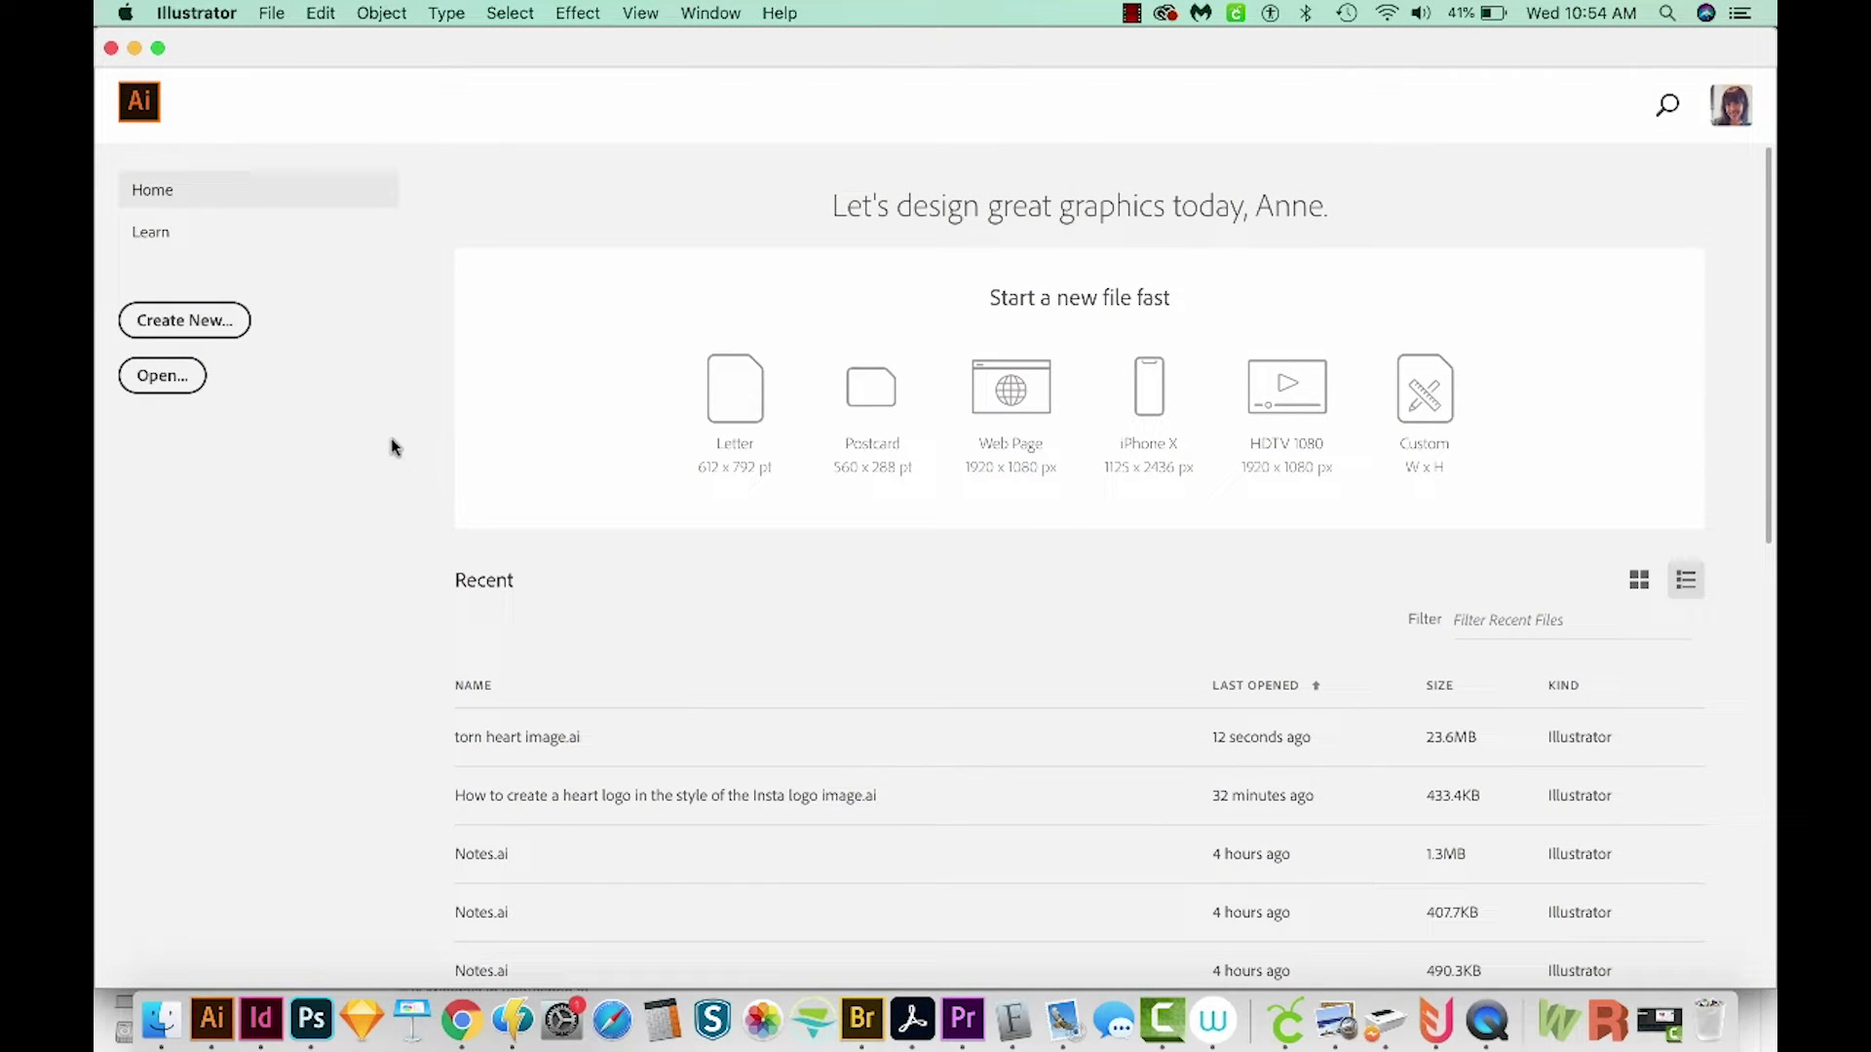
- Create a new blank Letter-size (612 × 792 pt) print document
{"action": "left_click", "coordinate": [166, 324]}
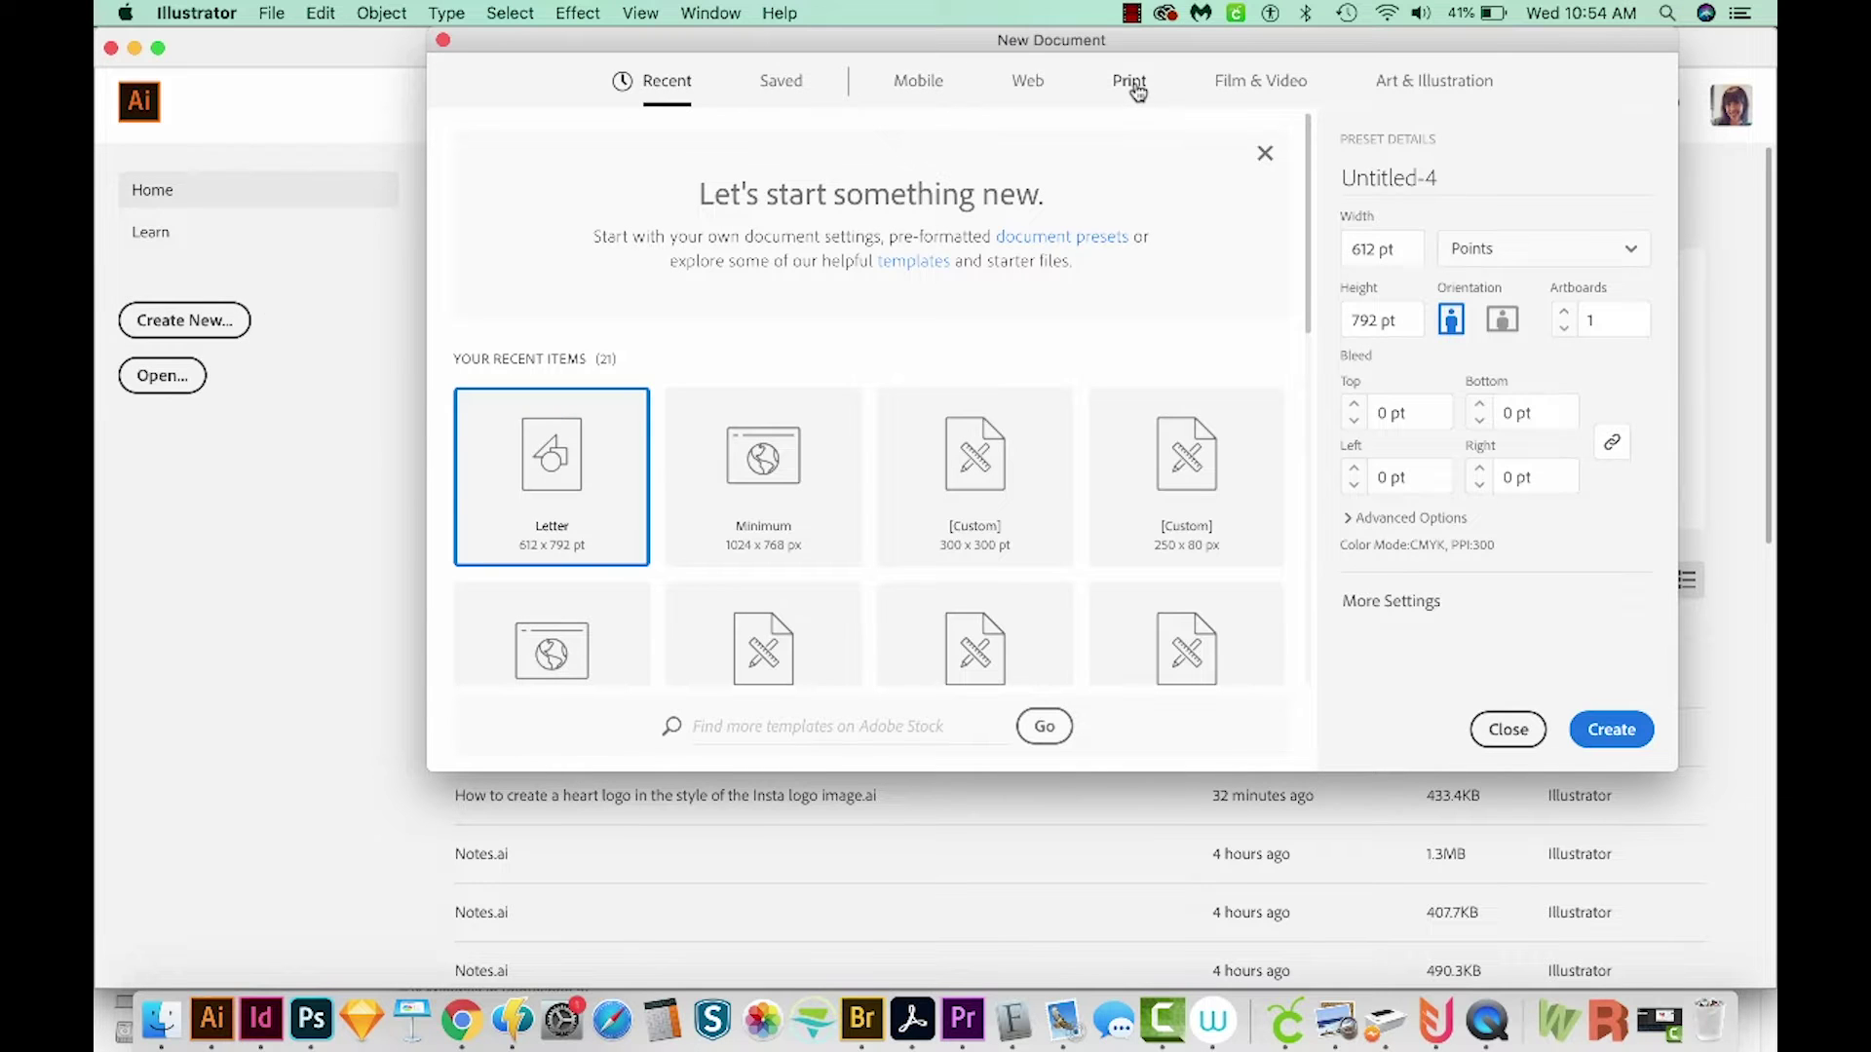
{"action": "left_click", "coordinate": [1130, 85]}
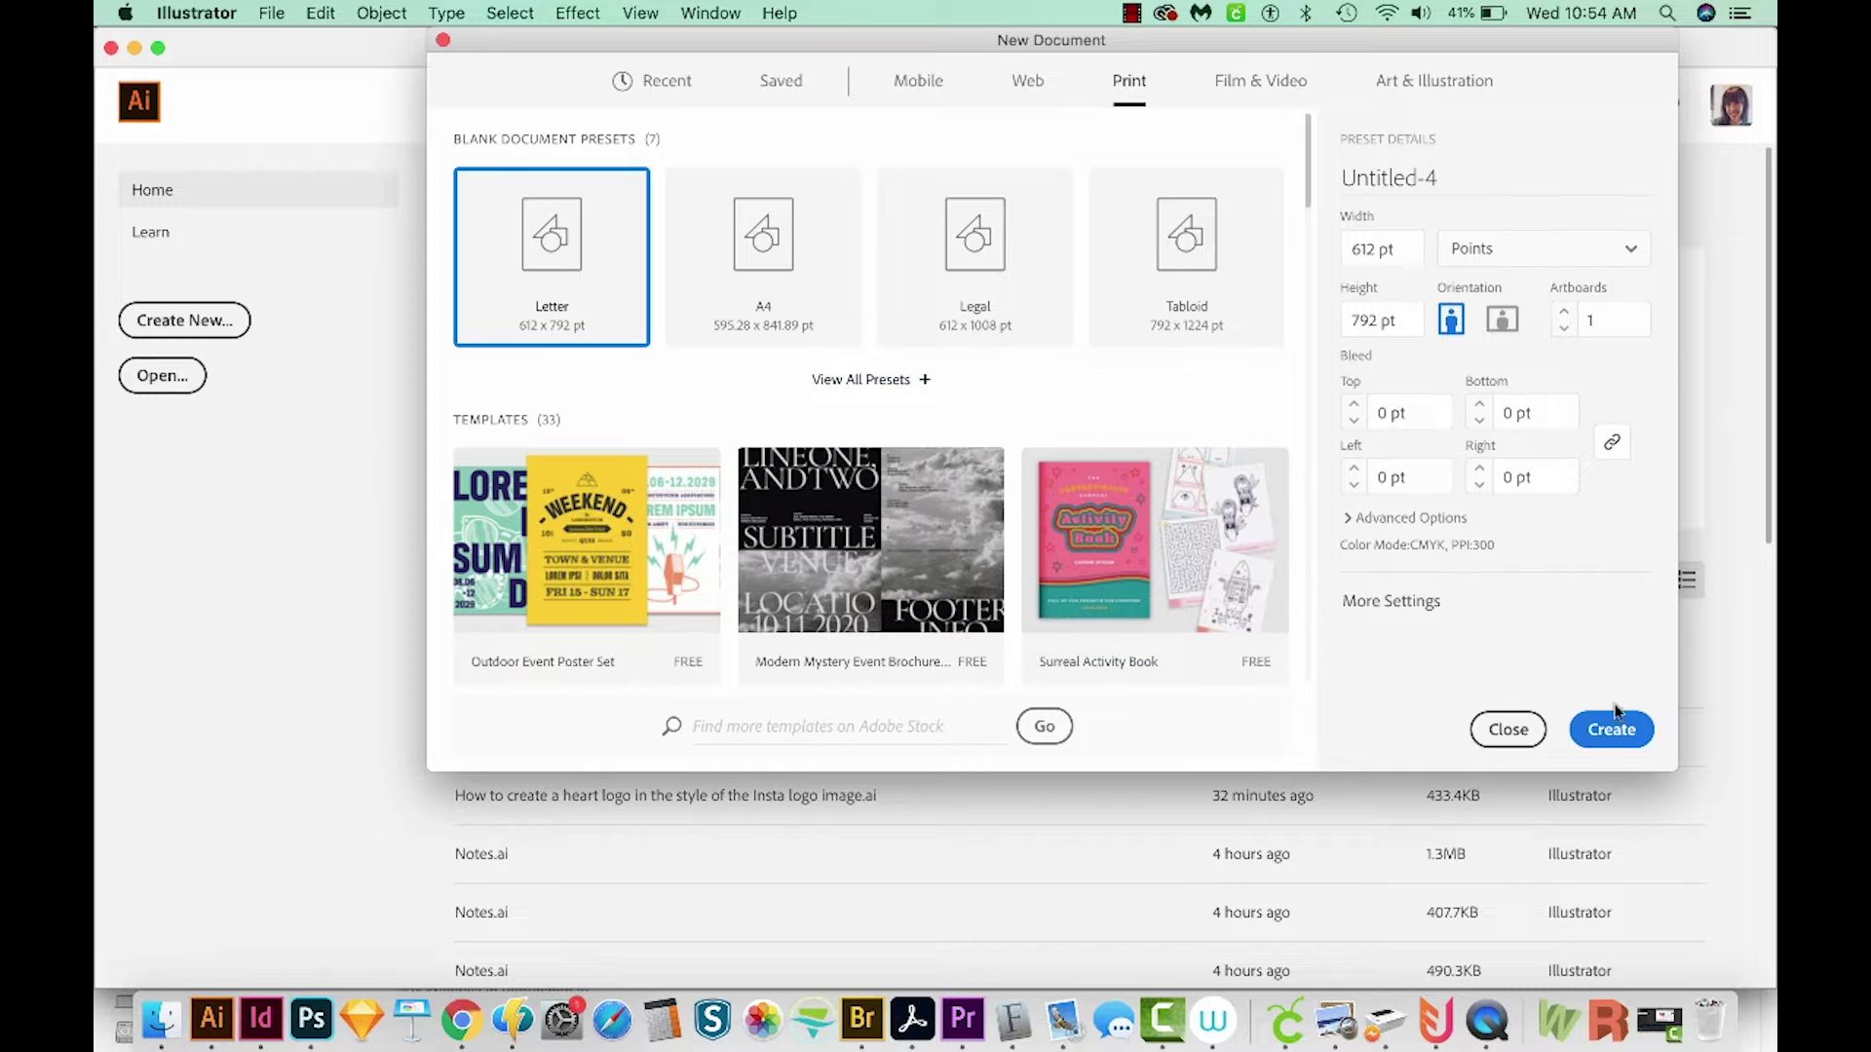
{"action": "left_click", "coordinate": [1613, 740]}
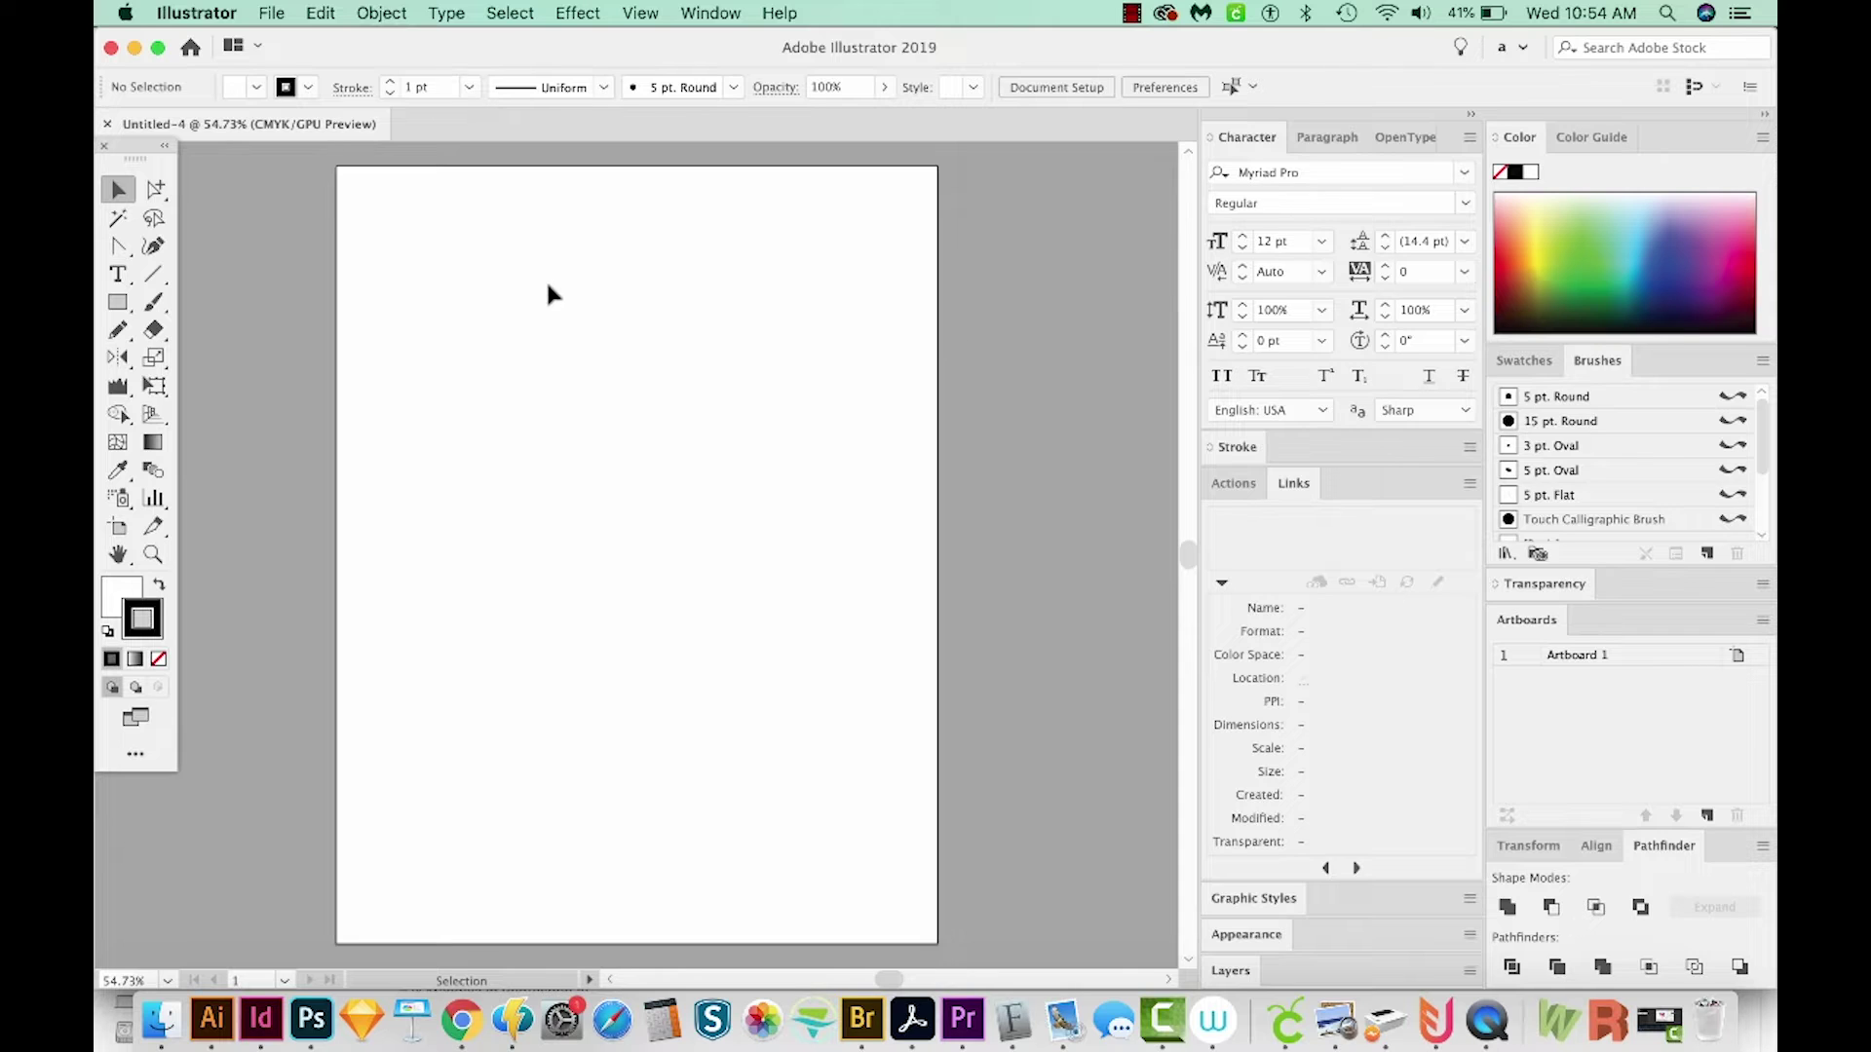
- Draw a small rectangle near the top-left of the page, with point snapping on, then deselect it
{"action": "key", "text": "m"}
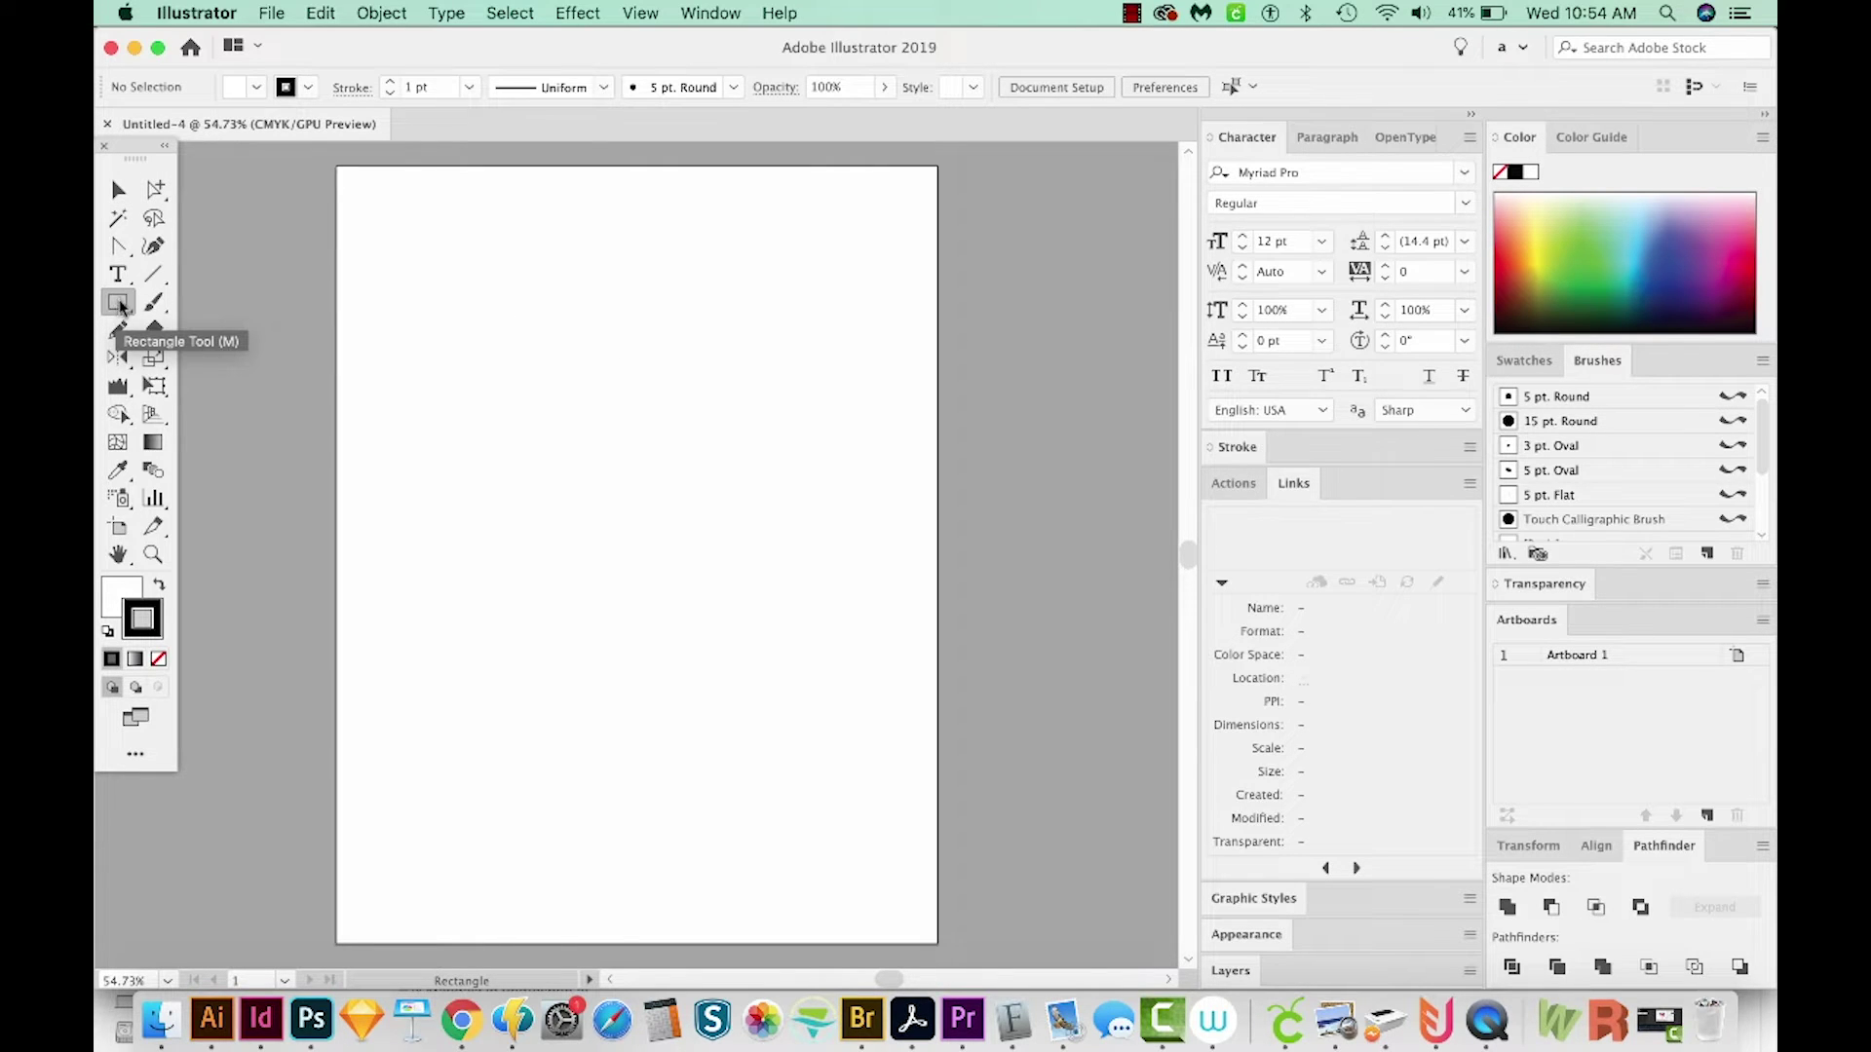
{"action": "left_click_drag", "start_coordinate": [443, 272], "coordinate": [606, 370]}
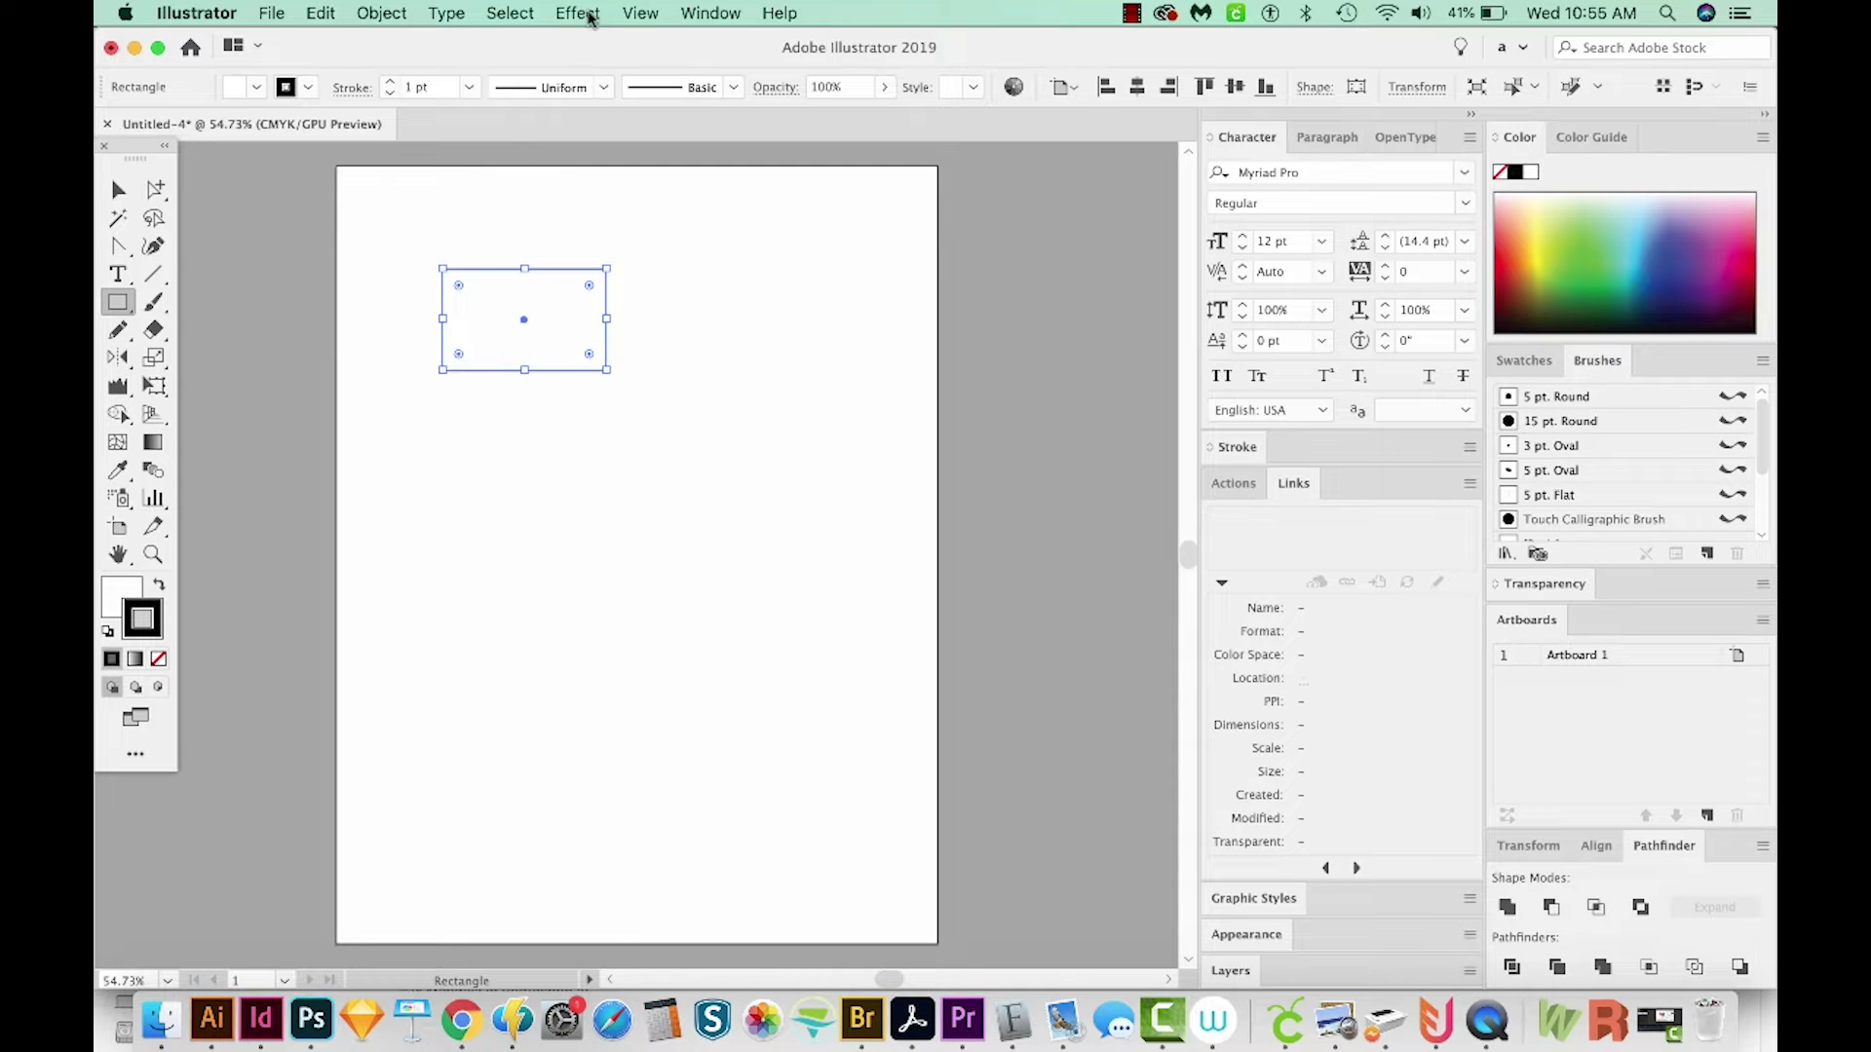
{"action": "left_click", "coordinate": [637, 13]}
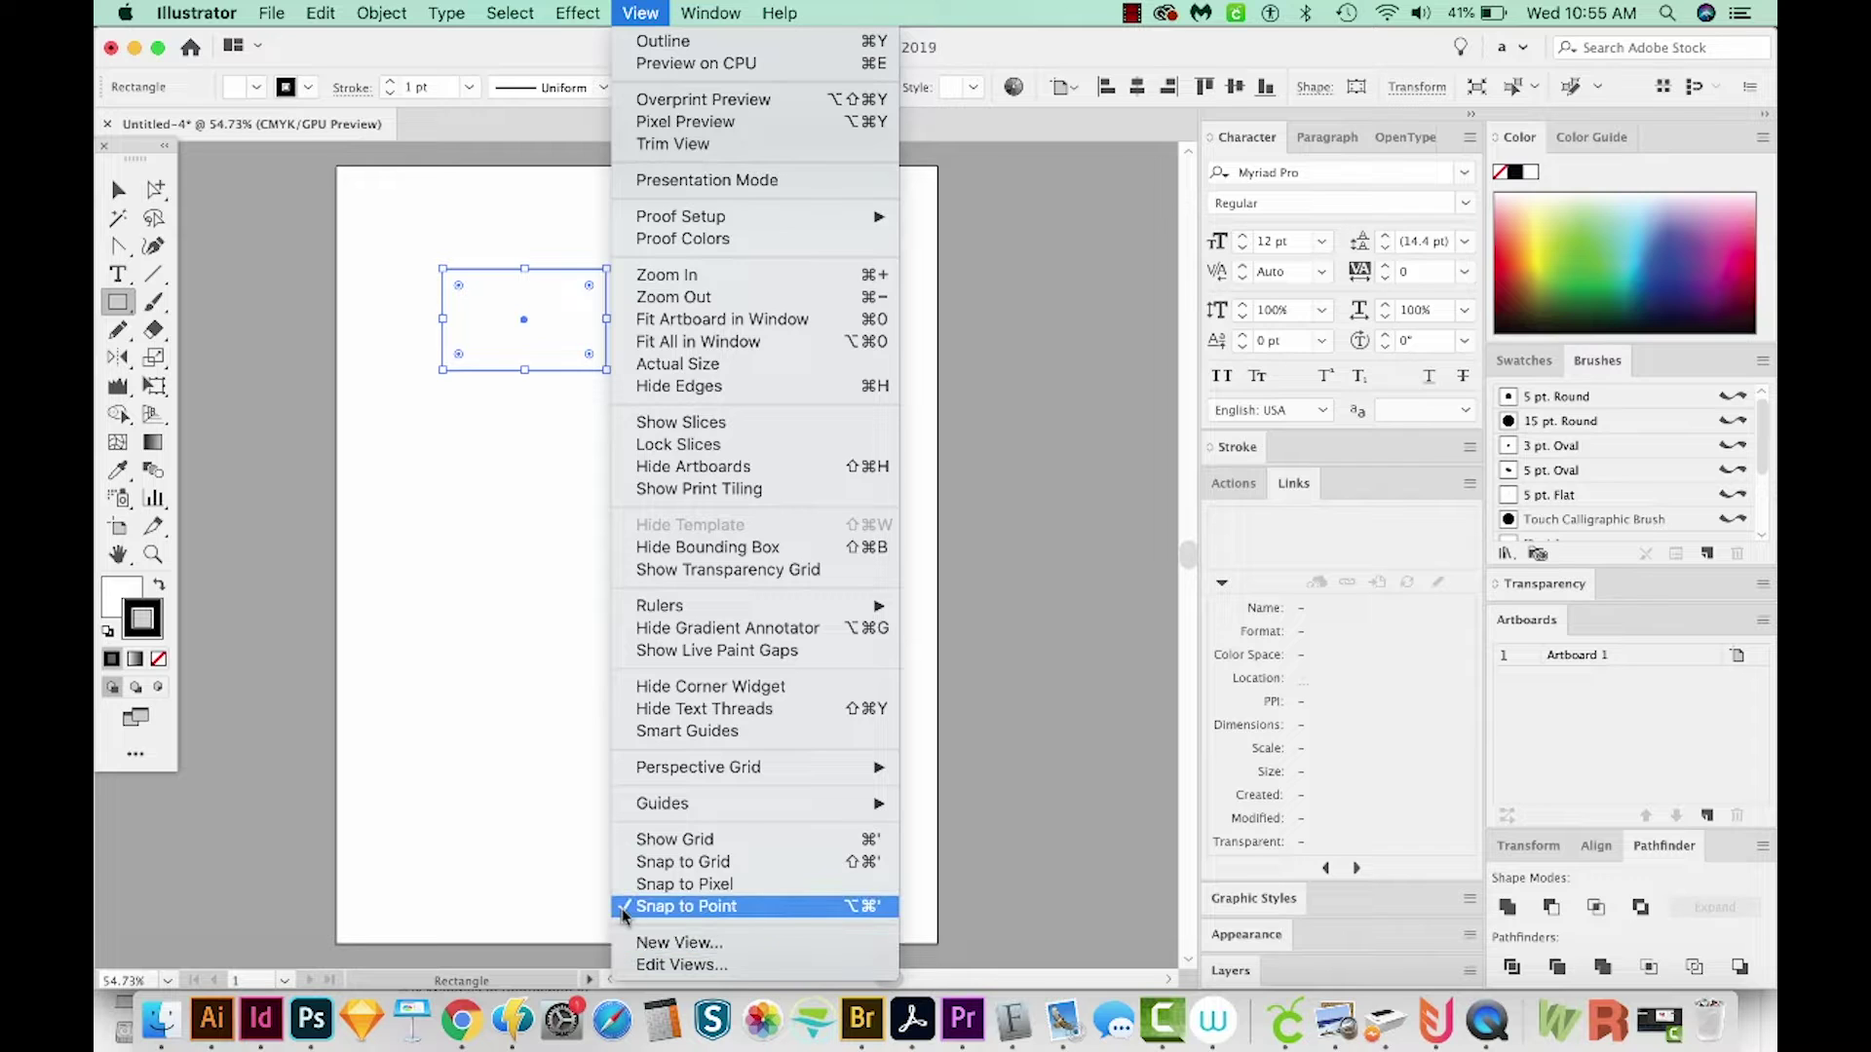
{"action": "left_click", "coordinate": [118, 189]}
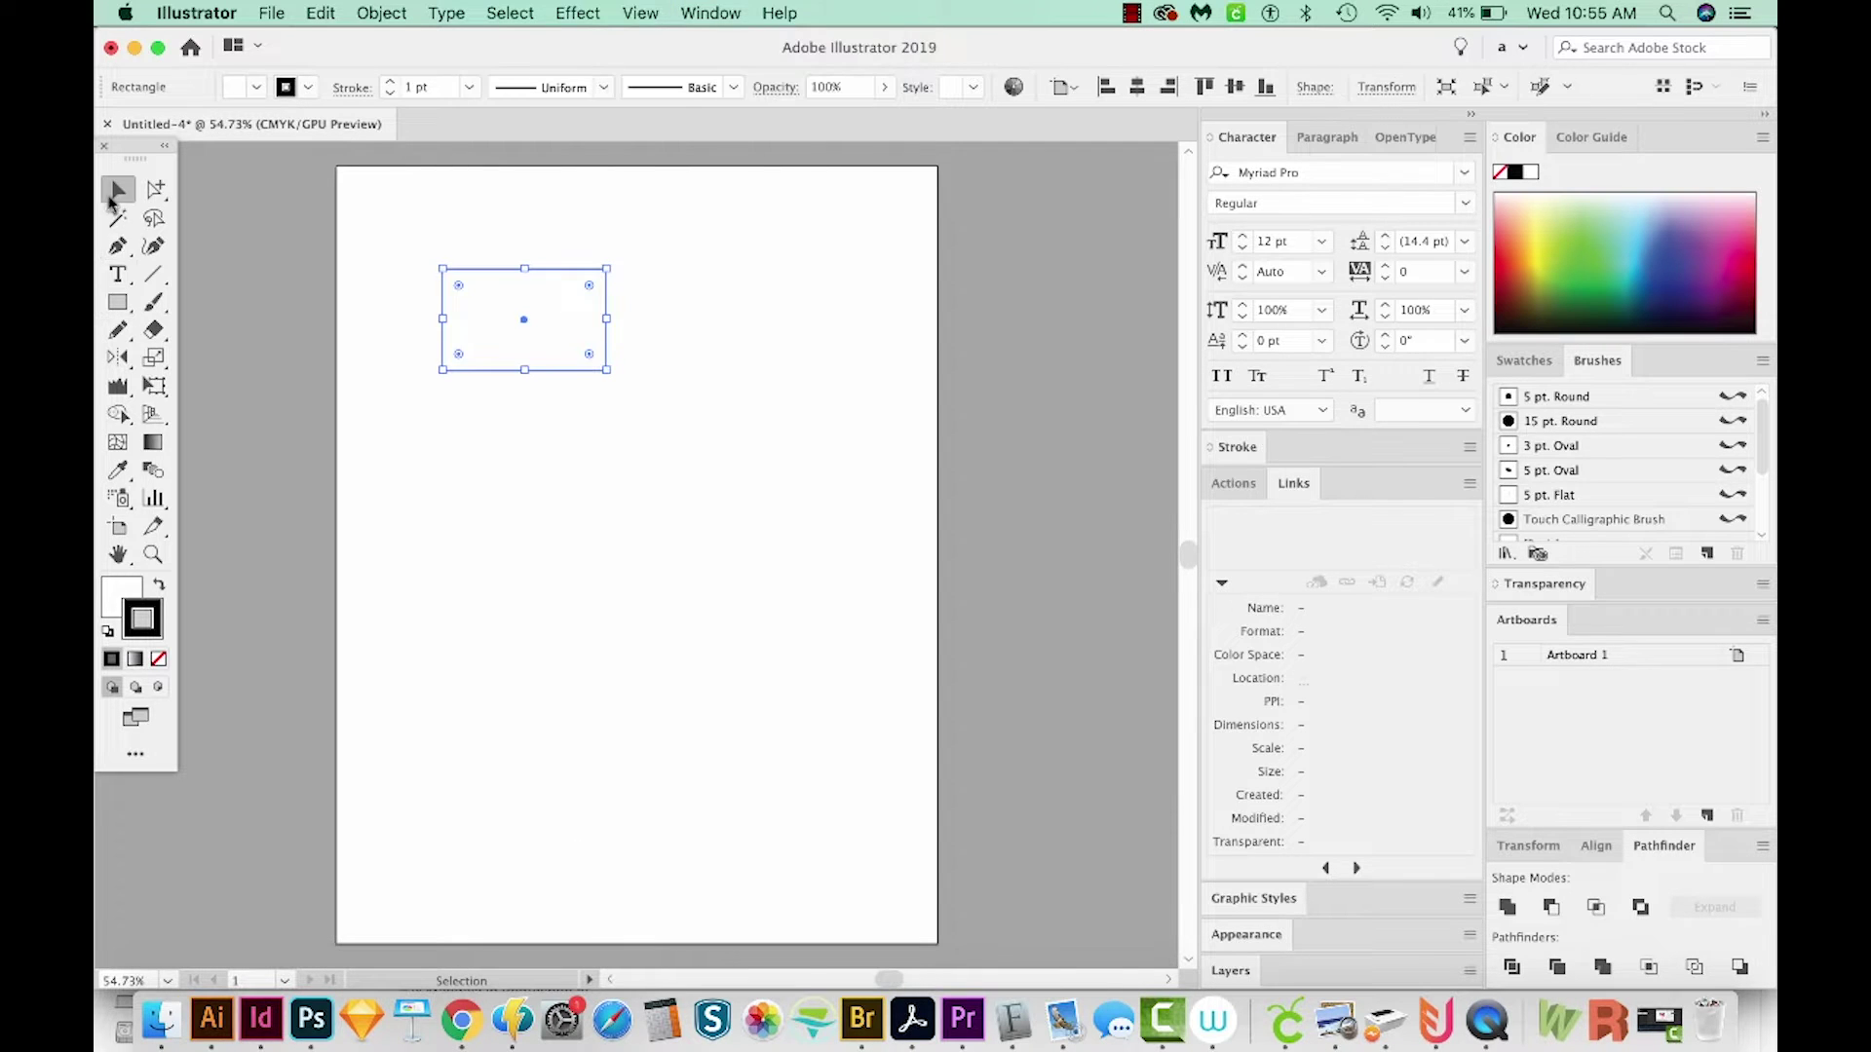
{"action": "left_click", "coordinate": [537, 420]}
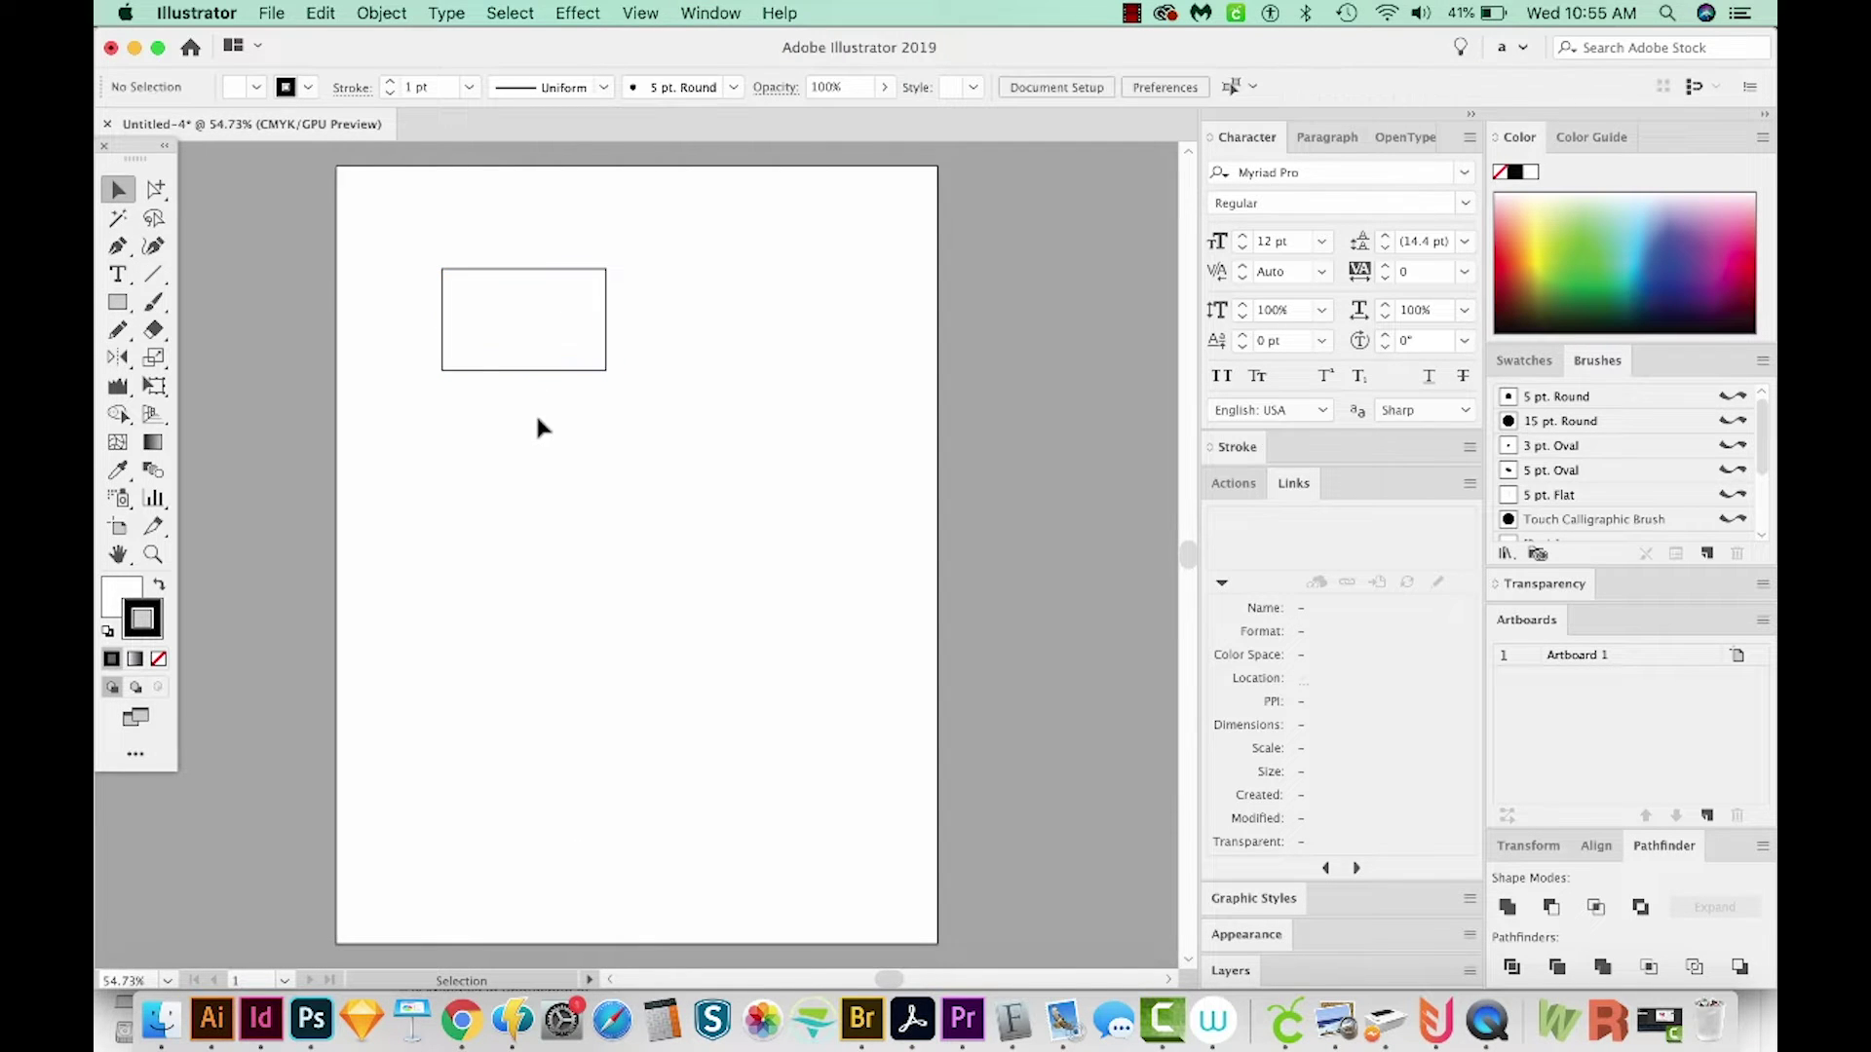
- Draw a line from the rectangle's top-left to bottom-right corner and lengthen it past both corners
{"action": "key", "text": "p"}
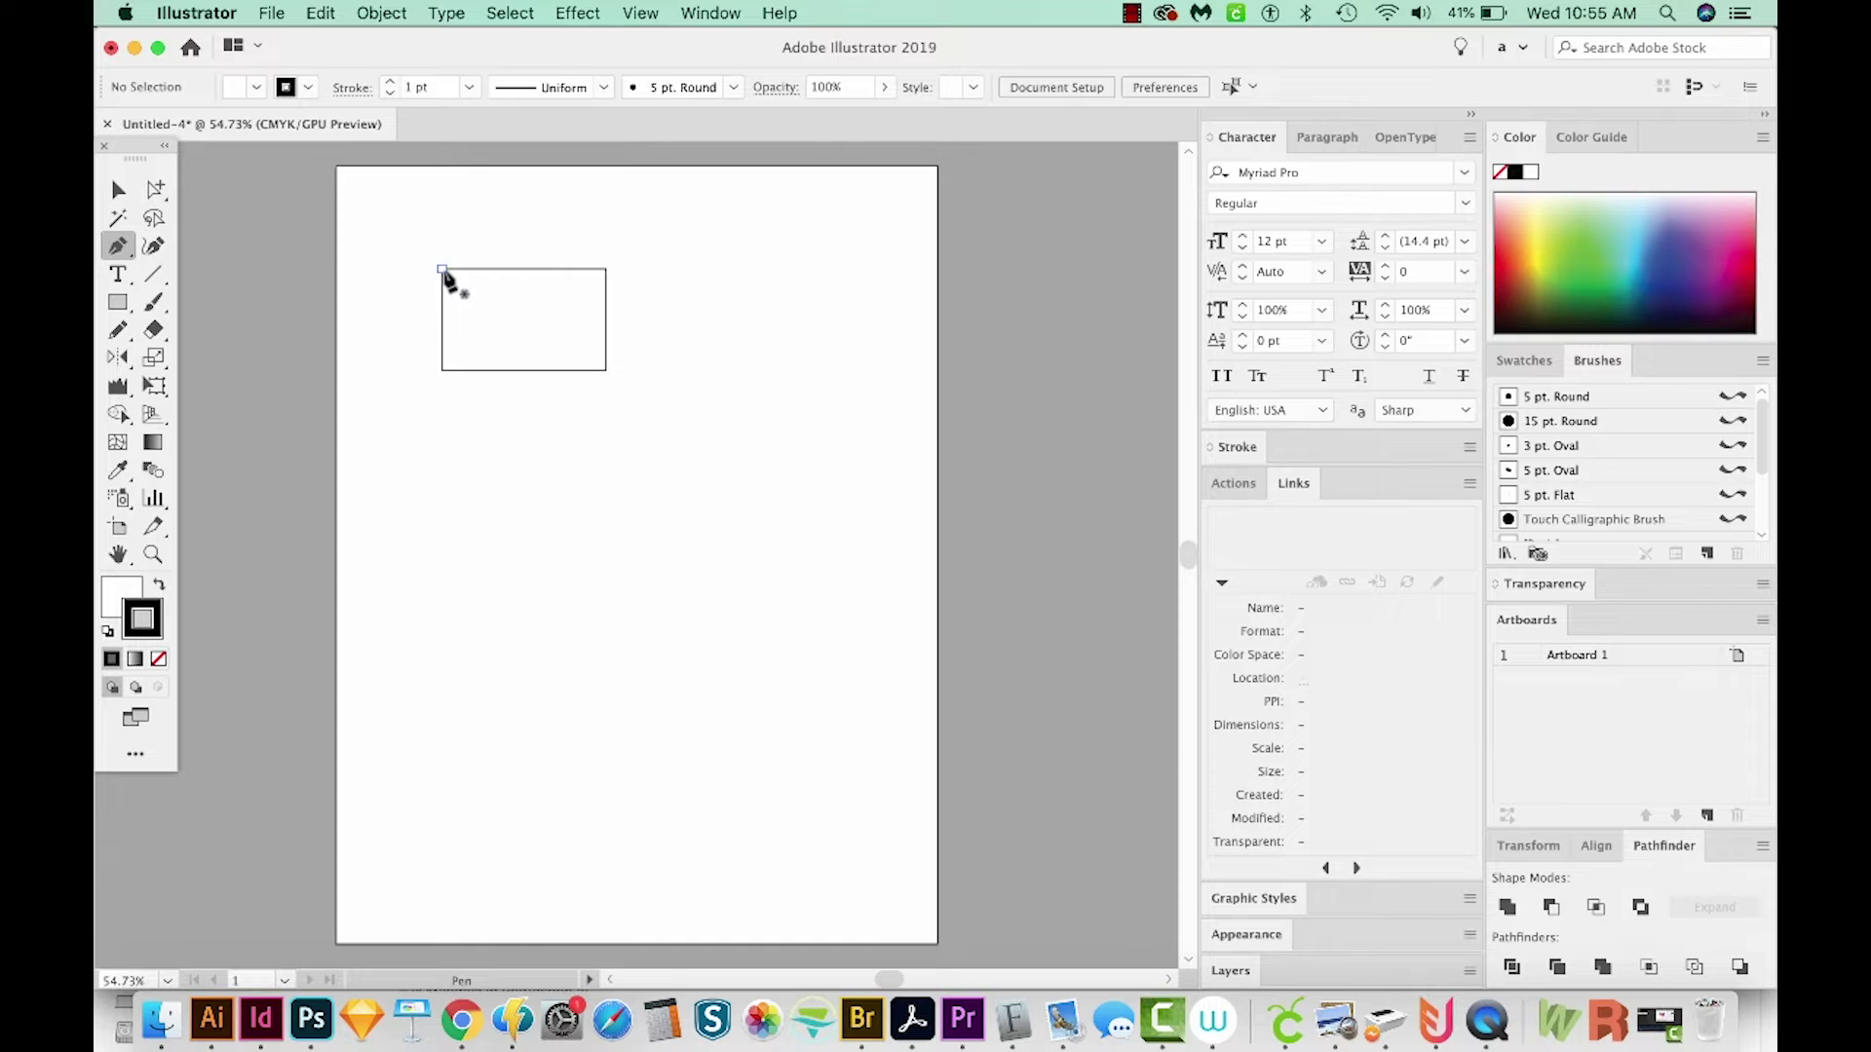
{"action": "left_click", "coordinate": [442, 271]}
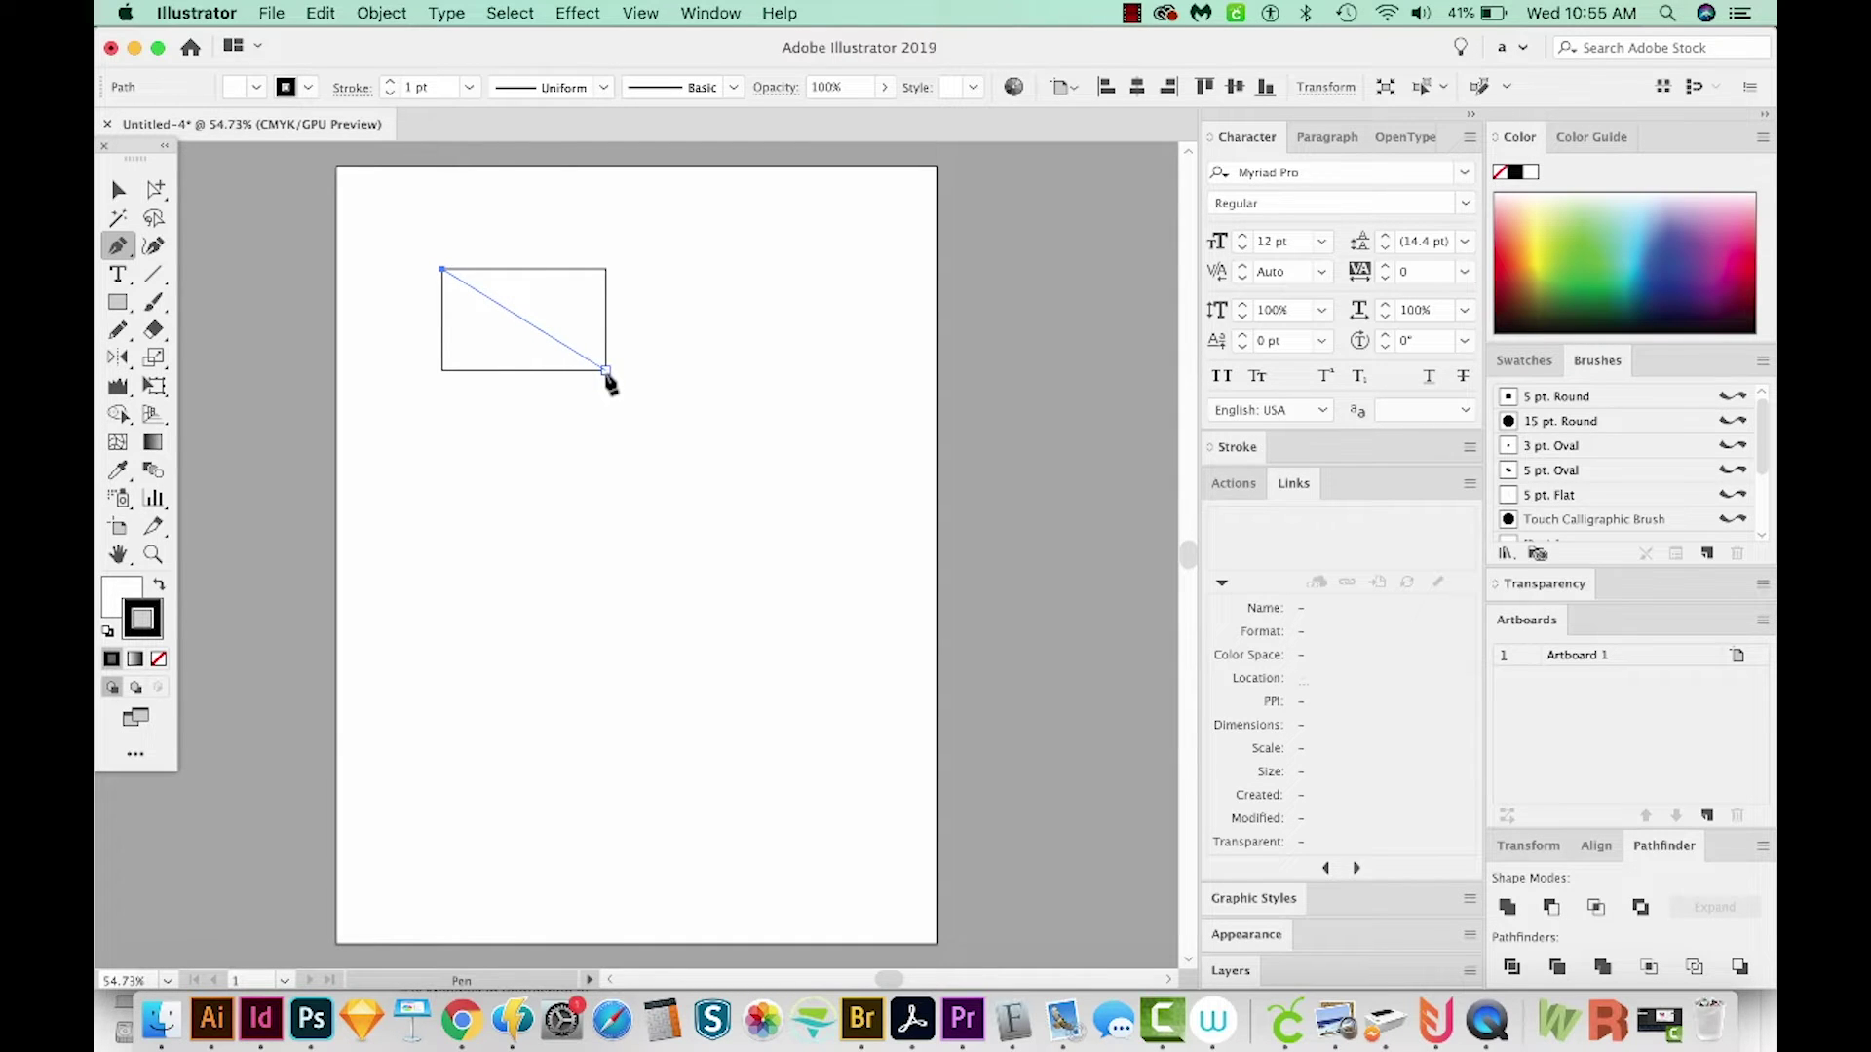
{"action": "left_click", "coordinate": [606, 371]}
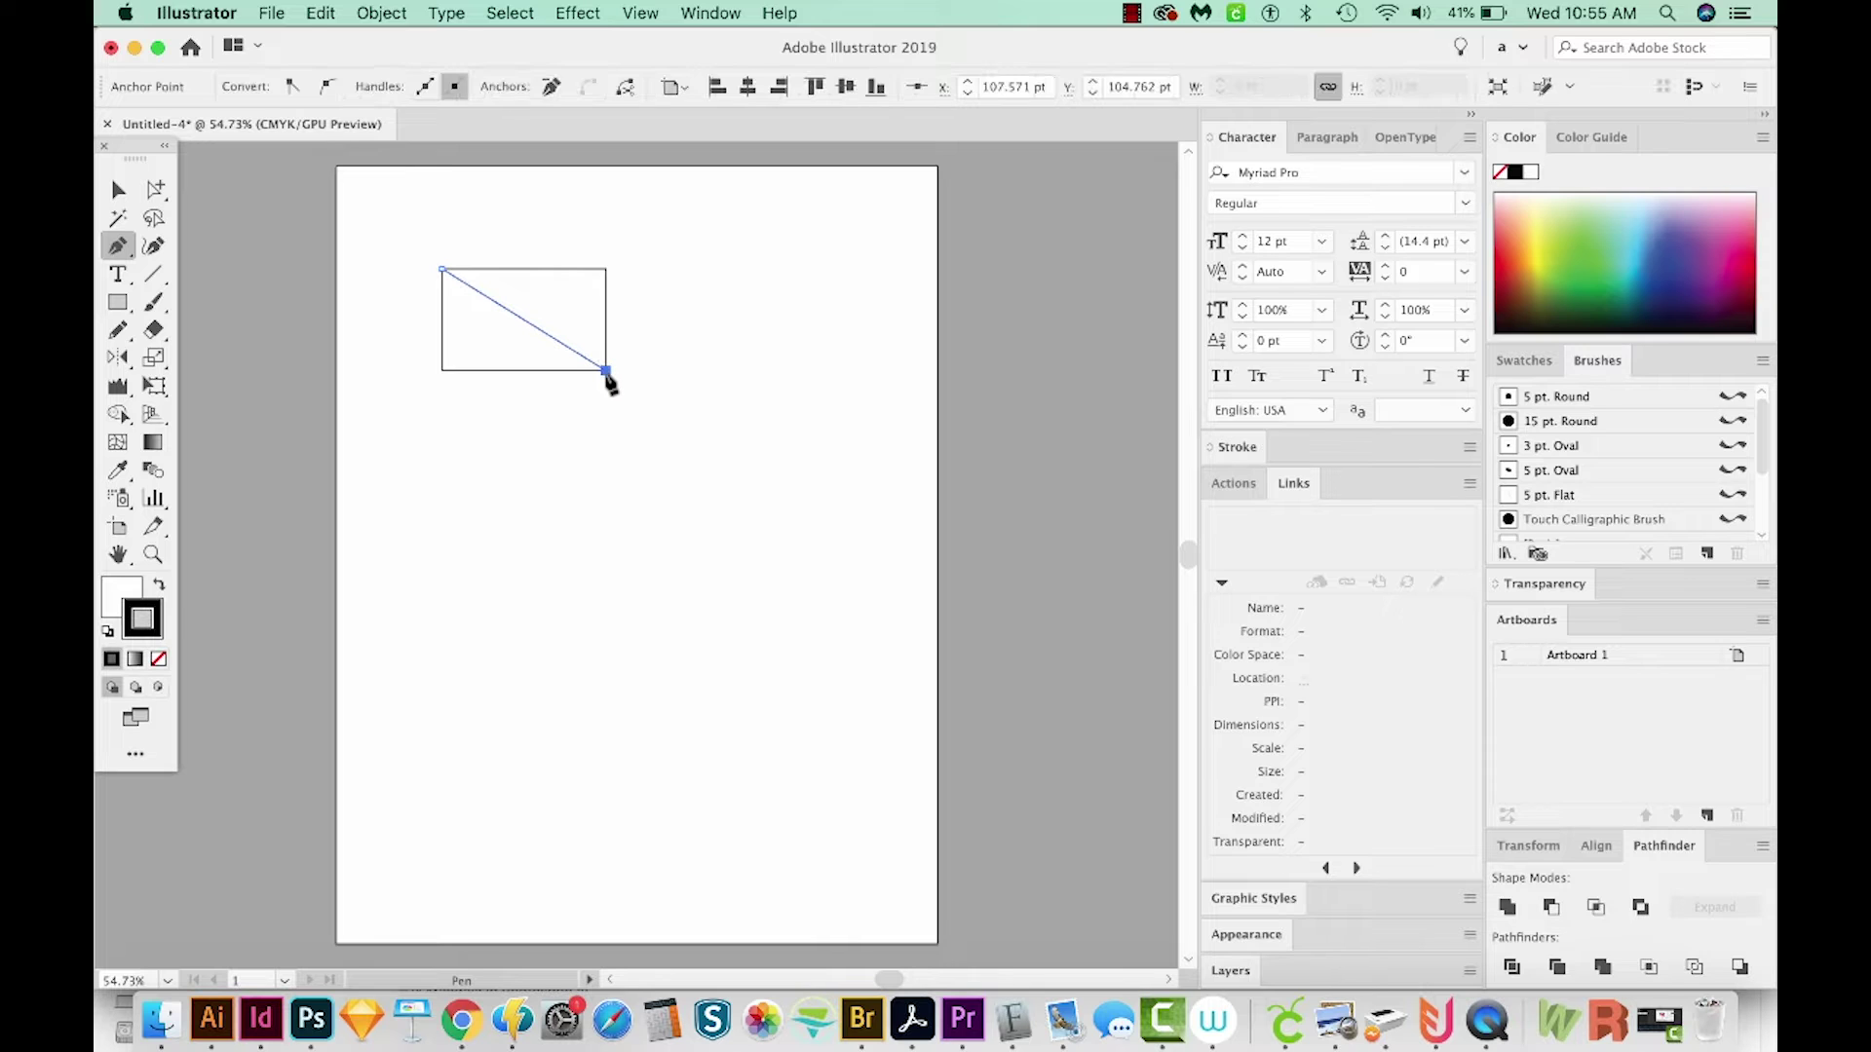
{"action": "key", "text": "v"}
{"action": "left_click", "coordinate": [510, 418]}
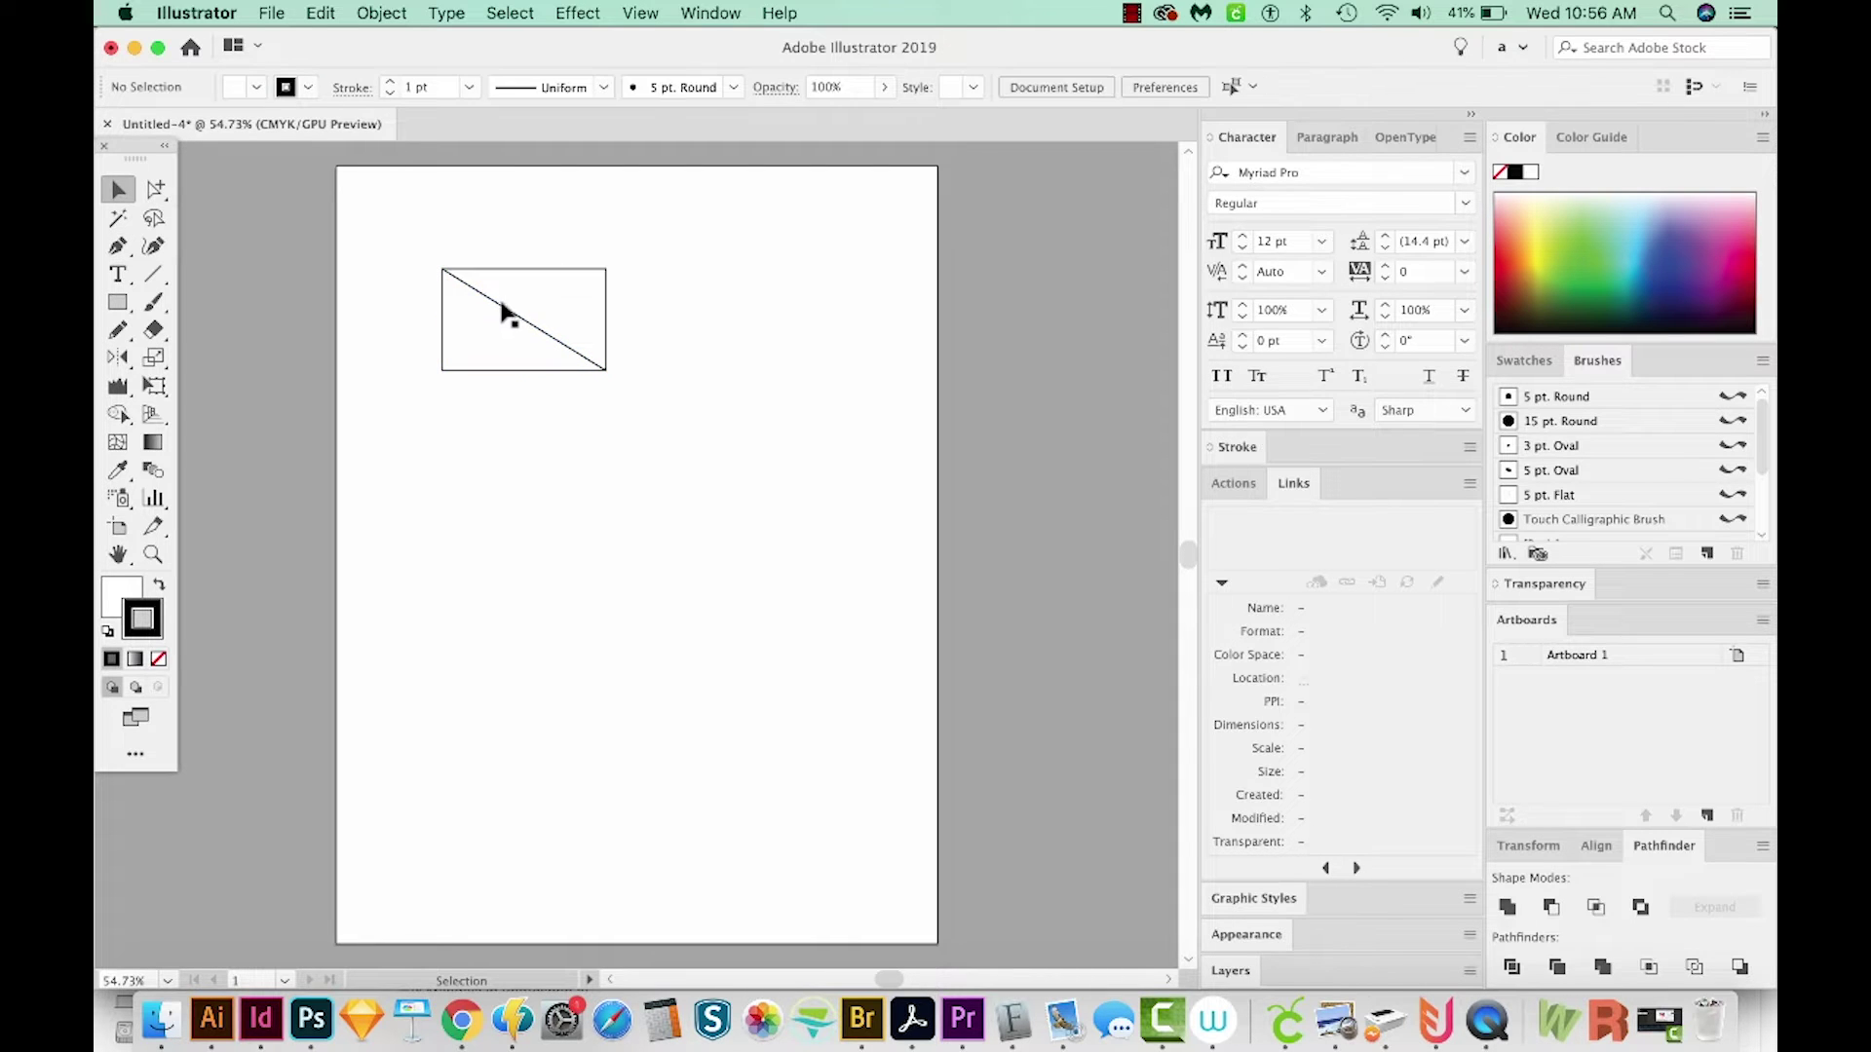
{"action": "left_click", "coordinate": [504, 312]}
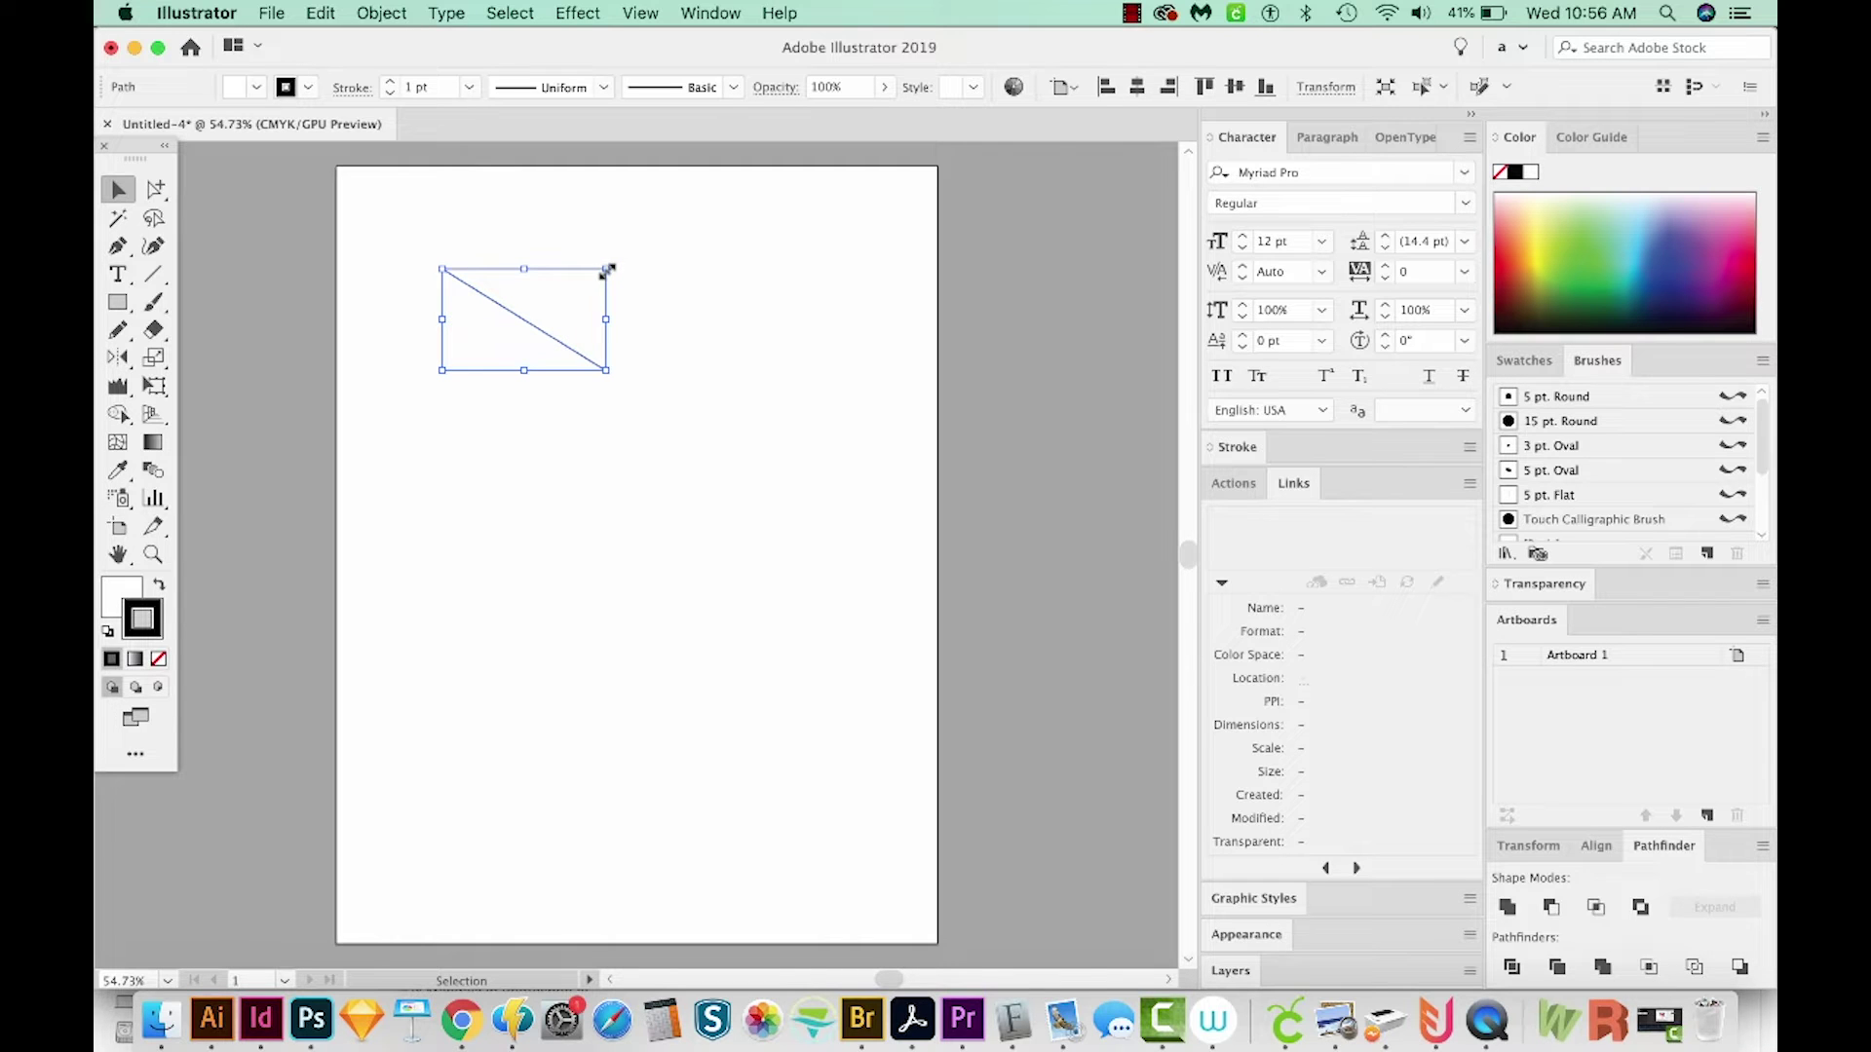
{"action": "left_click_drag", "start_coordinate": [606, 271], "coordinate": [655, 248]}
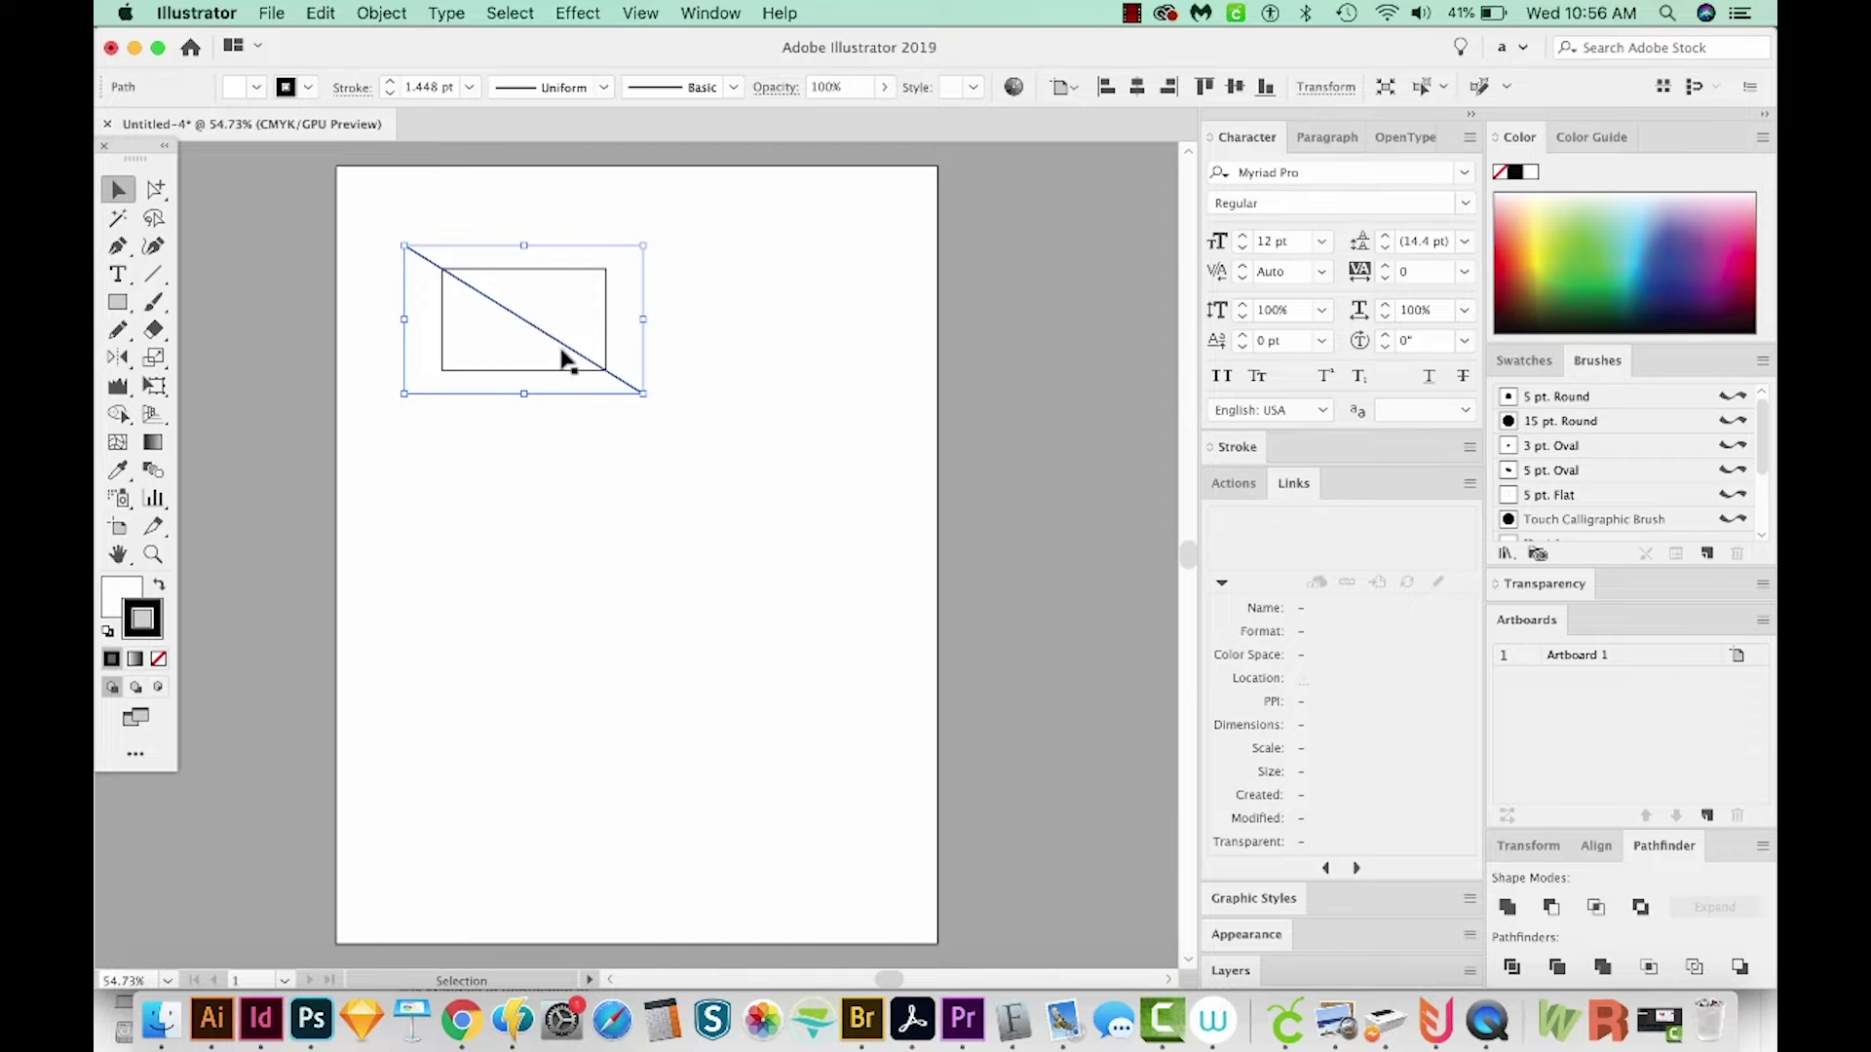
- Add a midpoint anchor to the diagonal line with Object > Path > Add Anchor Points
{"action": "left_click", "coordinate": [381, 13]}
{"action": "mouse_move", "coordinate": [414, 532]}
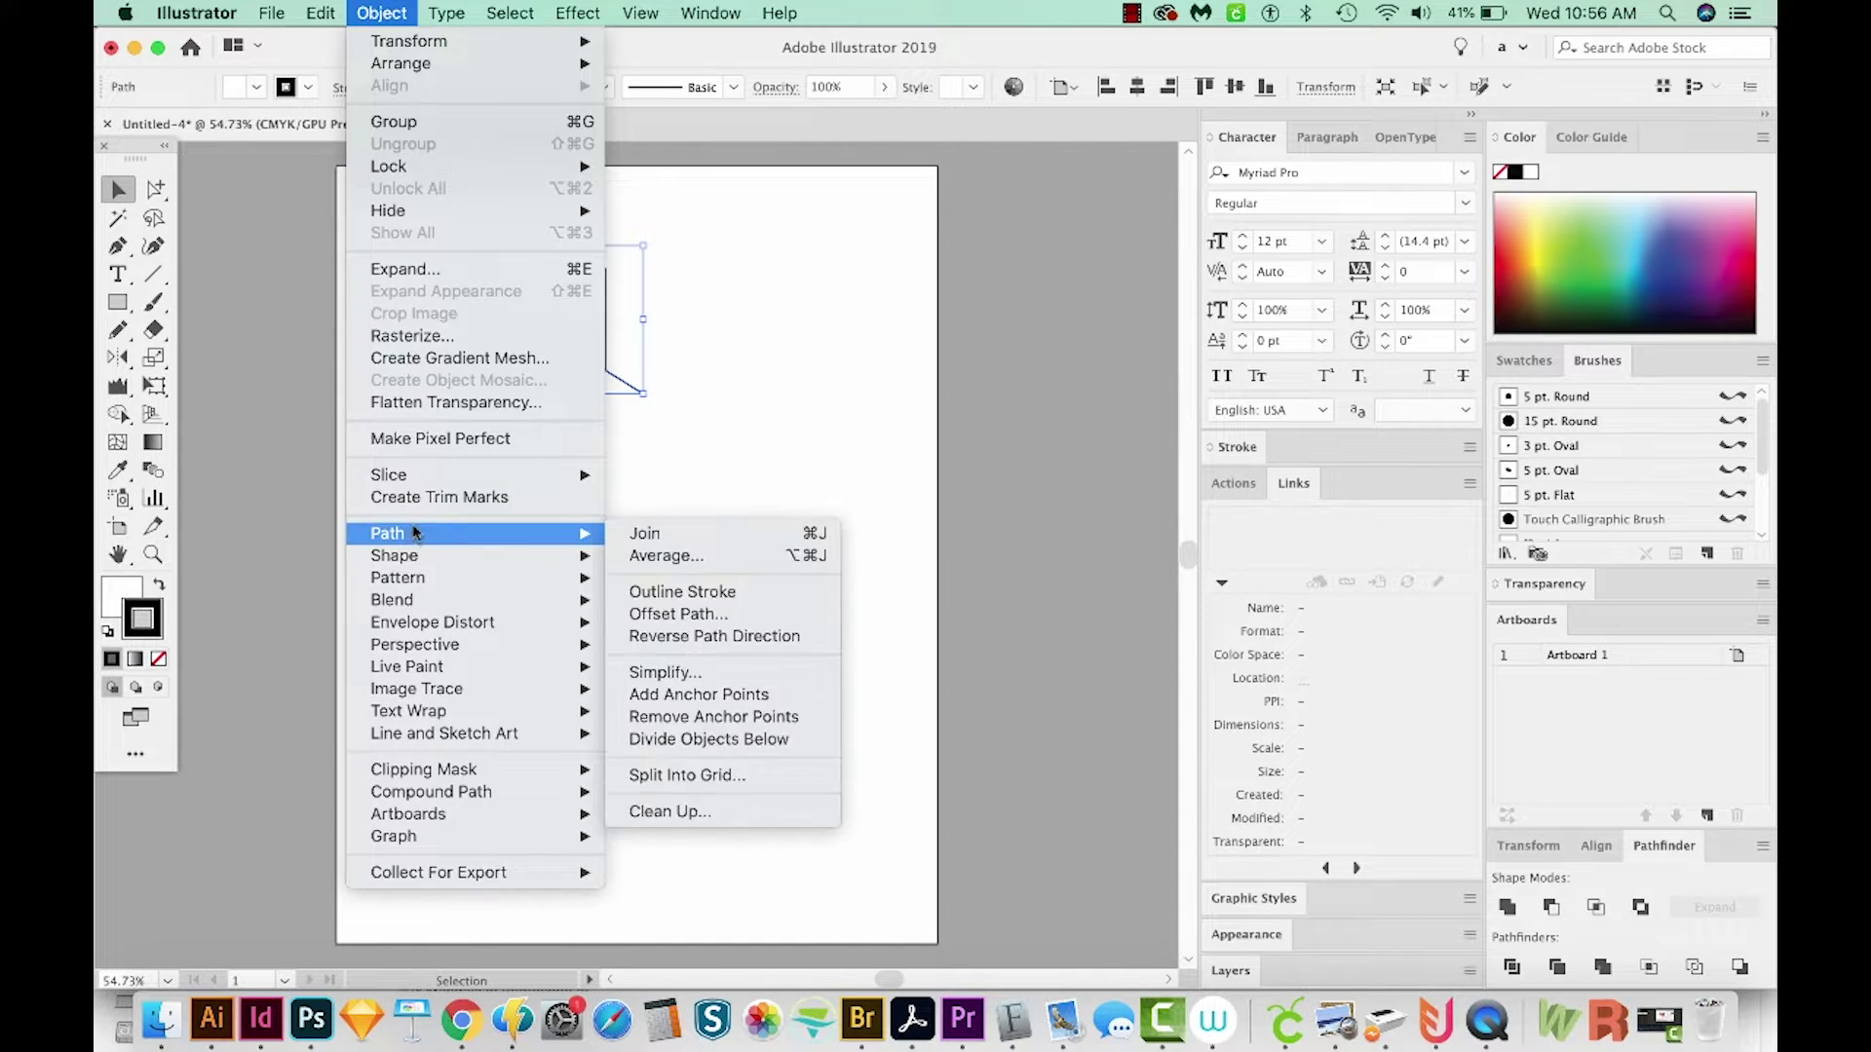
{"action": "left_click", "coordinate": [711, 694]}
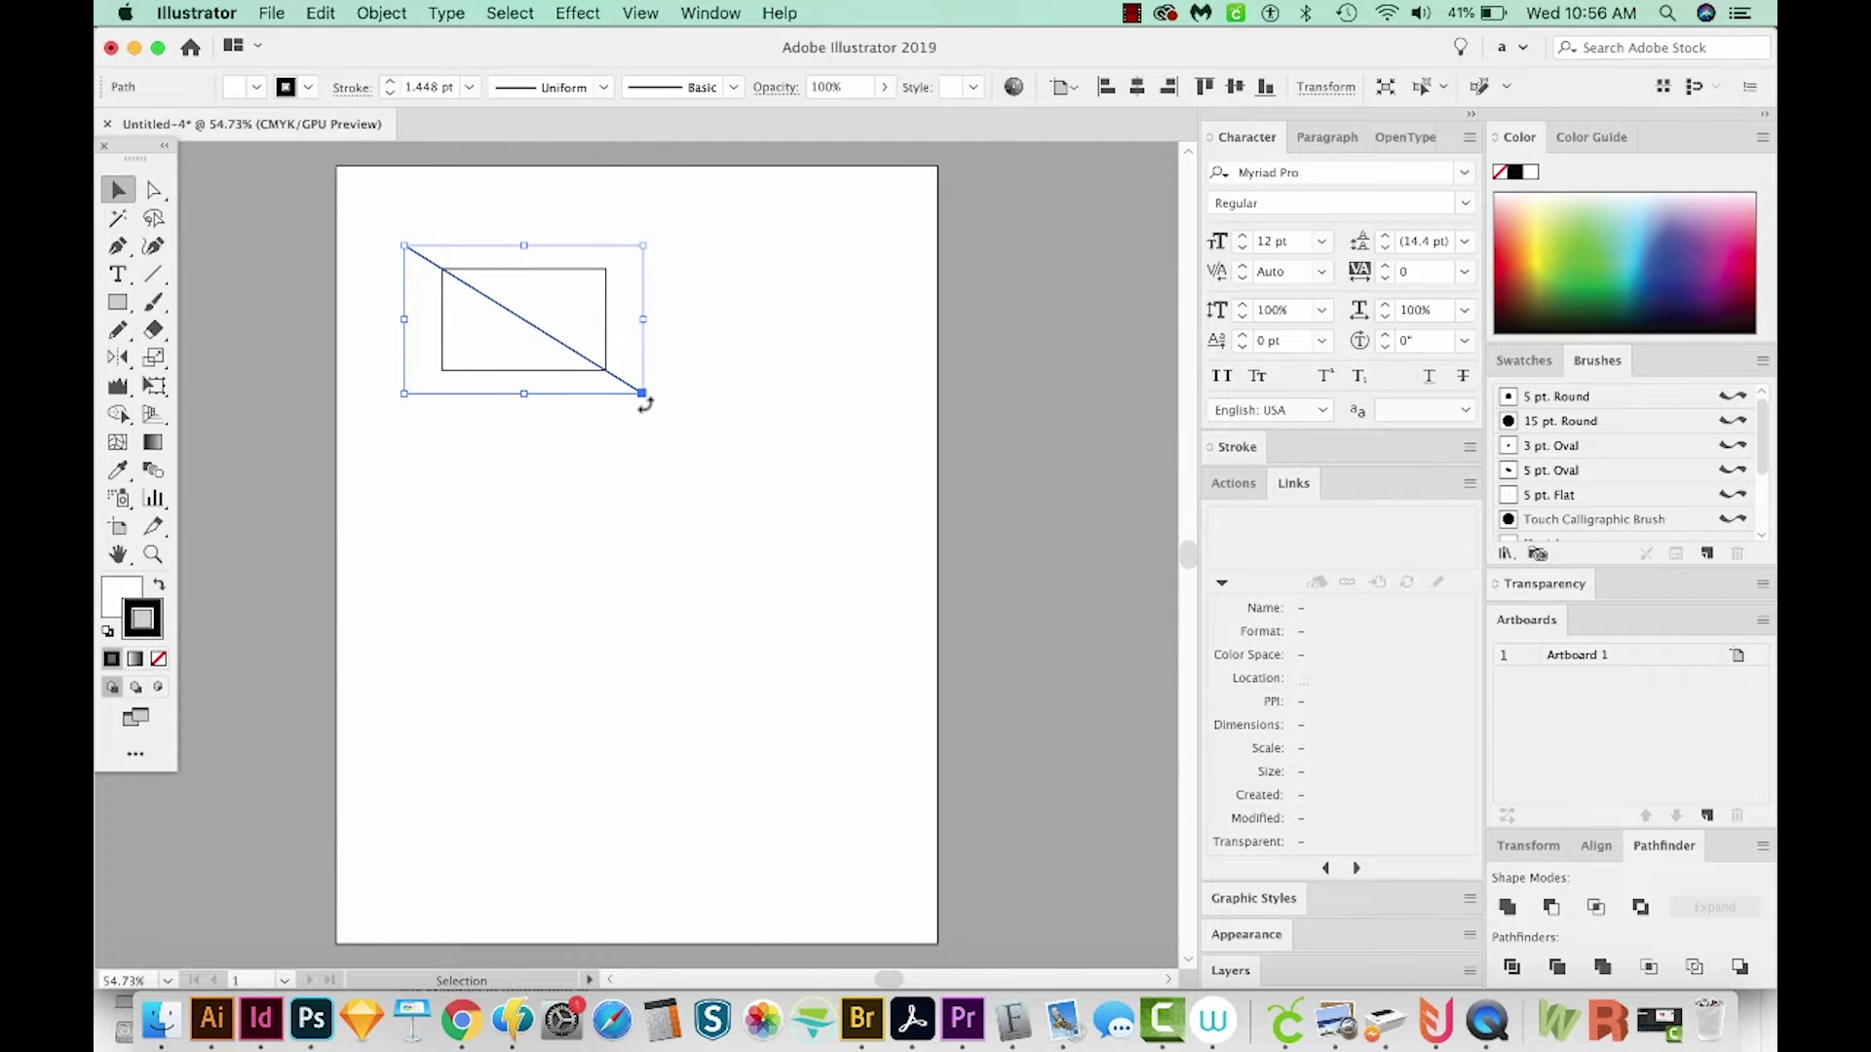
- Alt-drag parallel copies of the line through the rectangle's top-right and bottom-left corners
{"action": "key", "text": "a"}
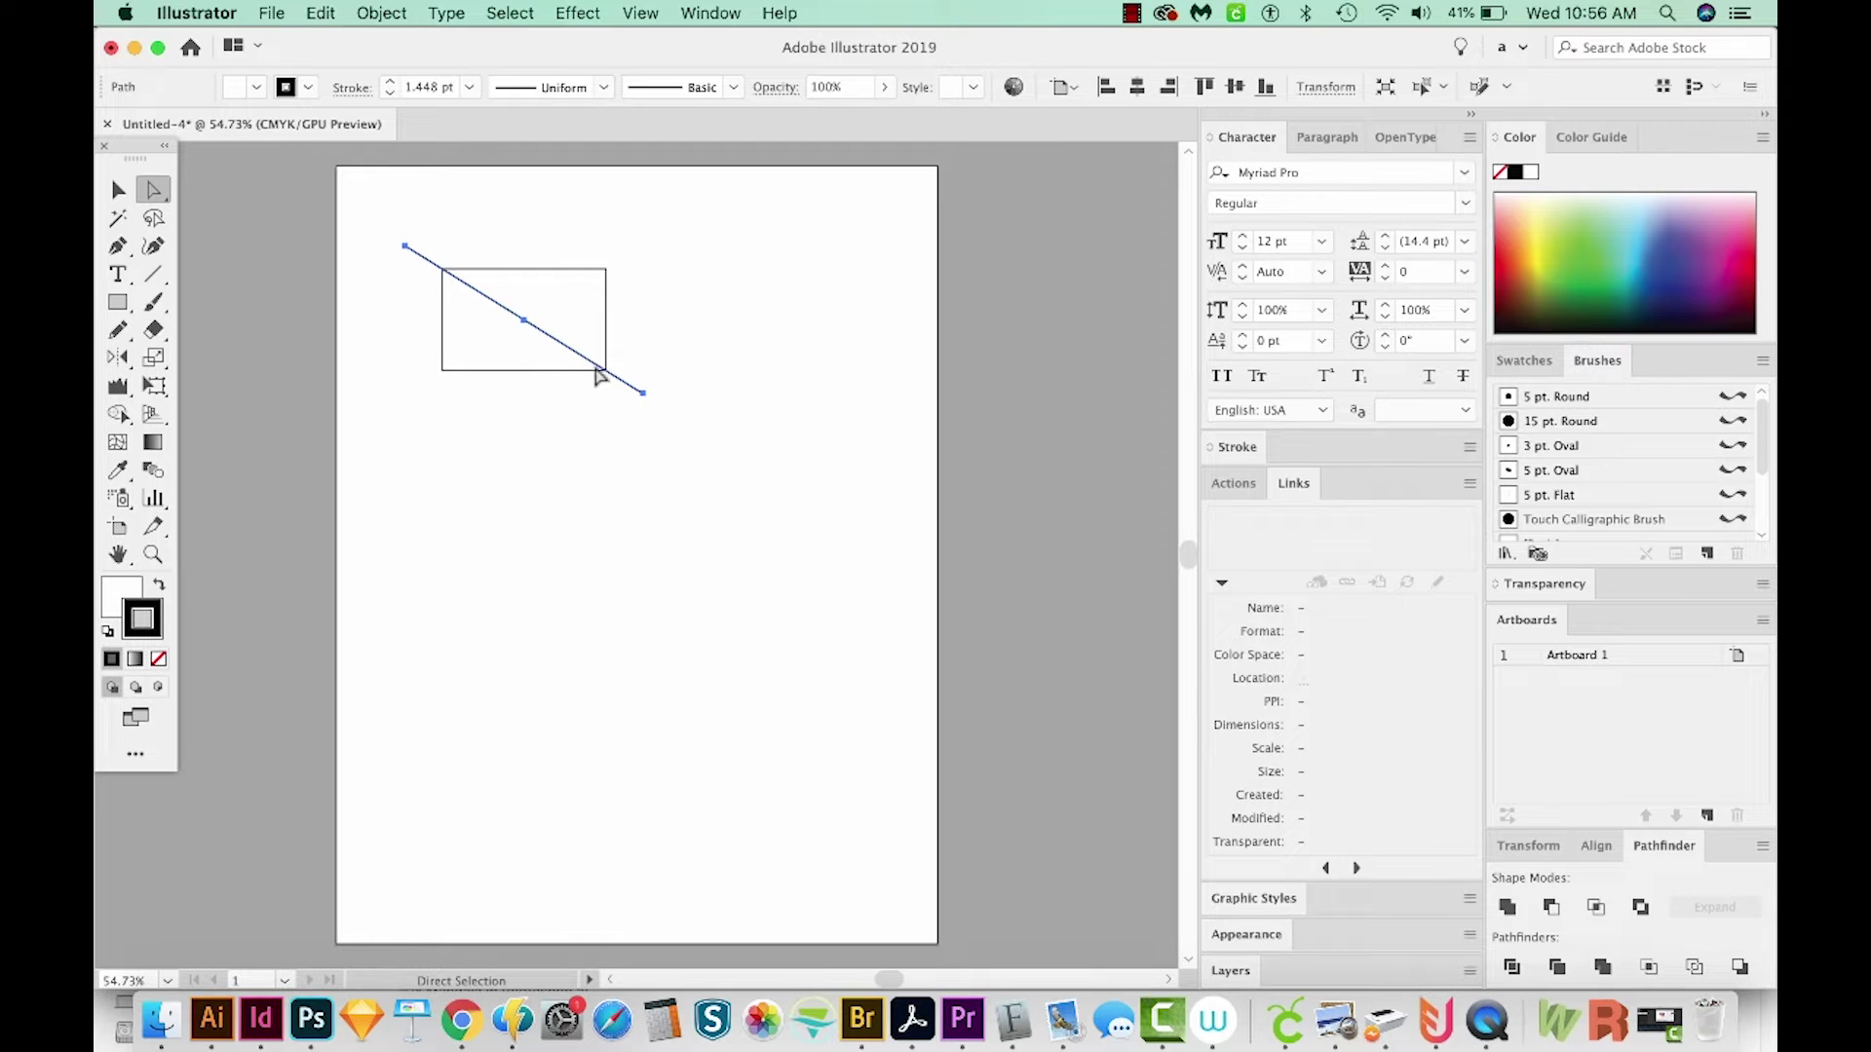
{"action": "key", "text": "alt"}
{"action": "left_click_drag", "start_coordinate": [525, 321], "coordinate": [608, 277]}
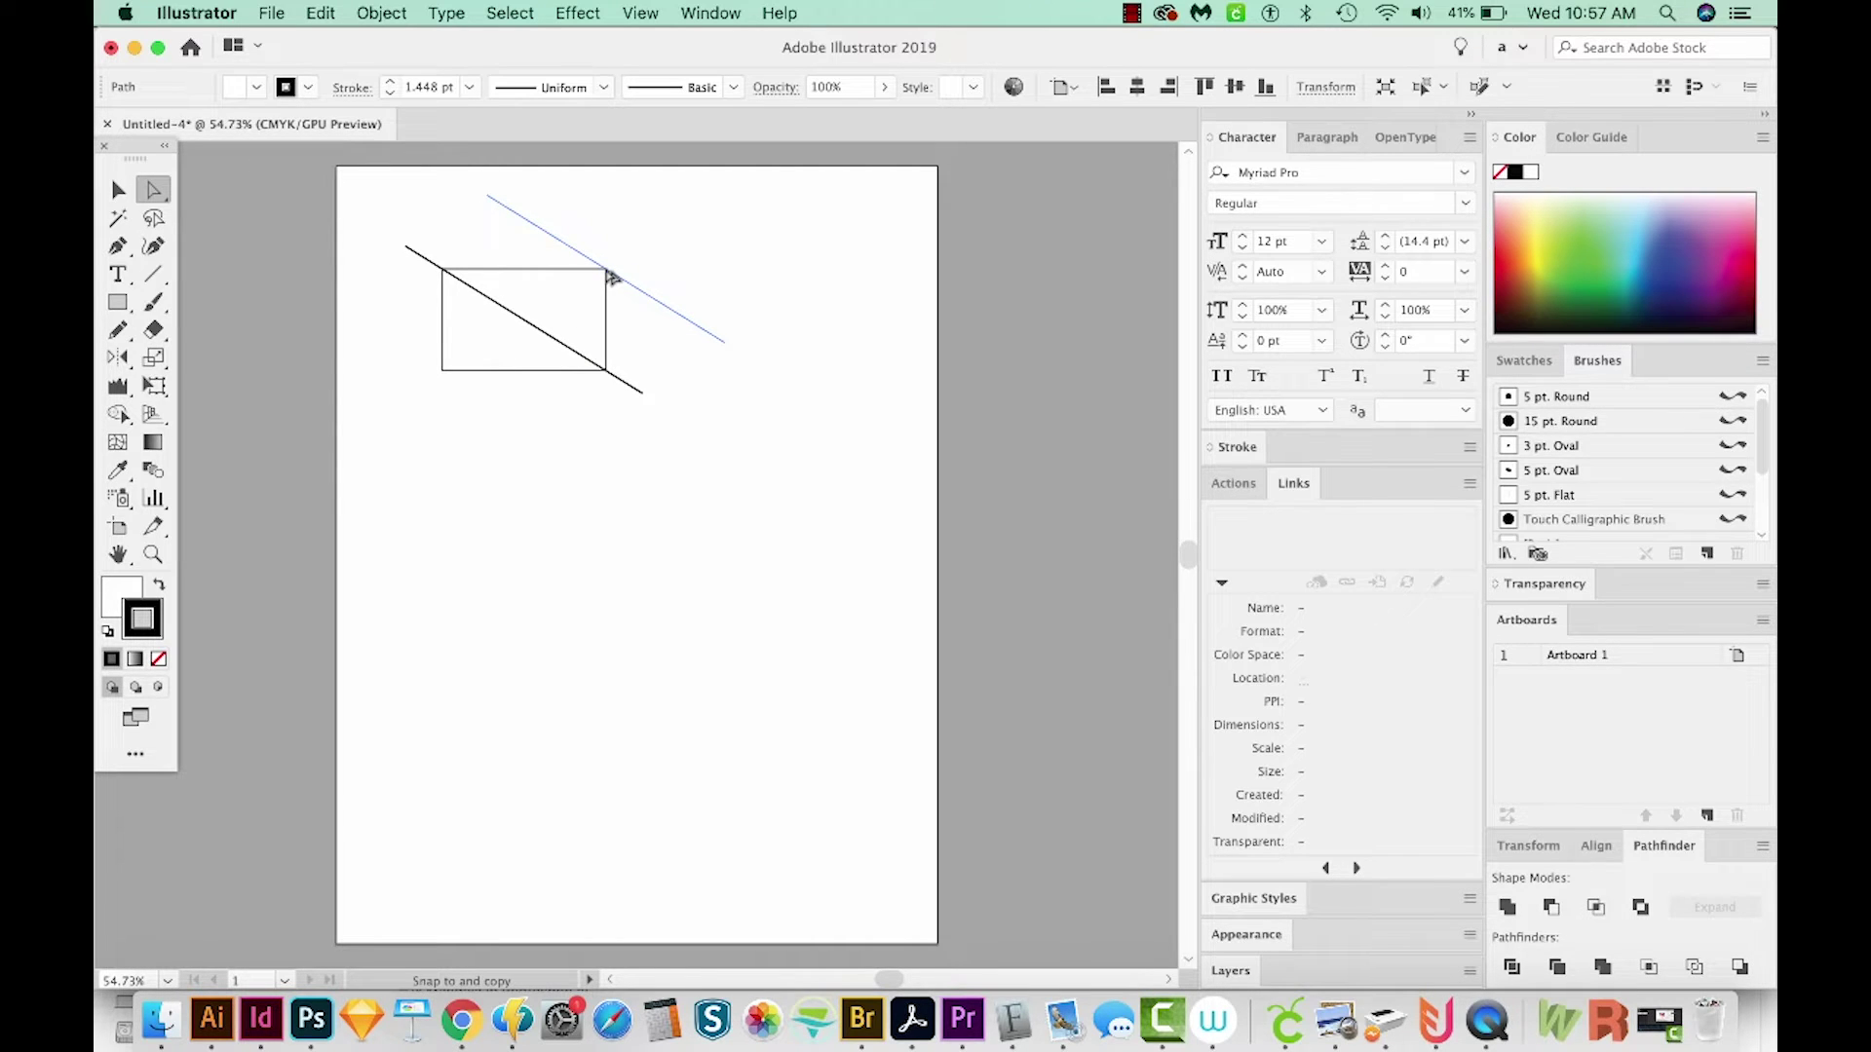
{"action": "key", "text": "v"}
{"action": "left_click_drag", "start_coordinate": [609, 276], "coordinate": [446, 376]}
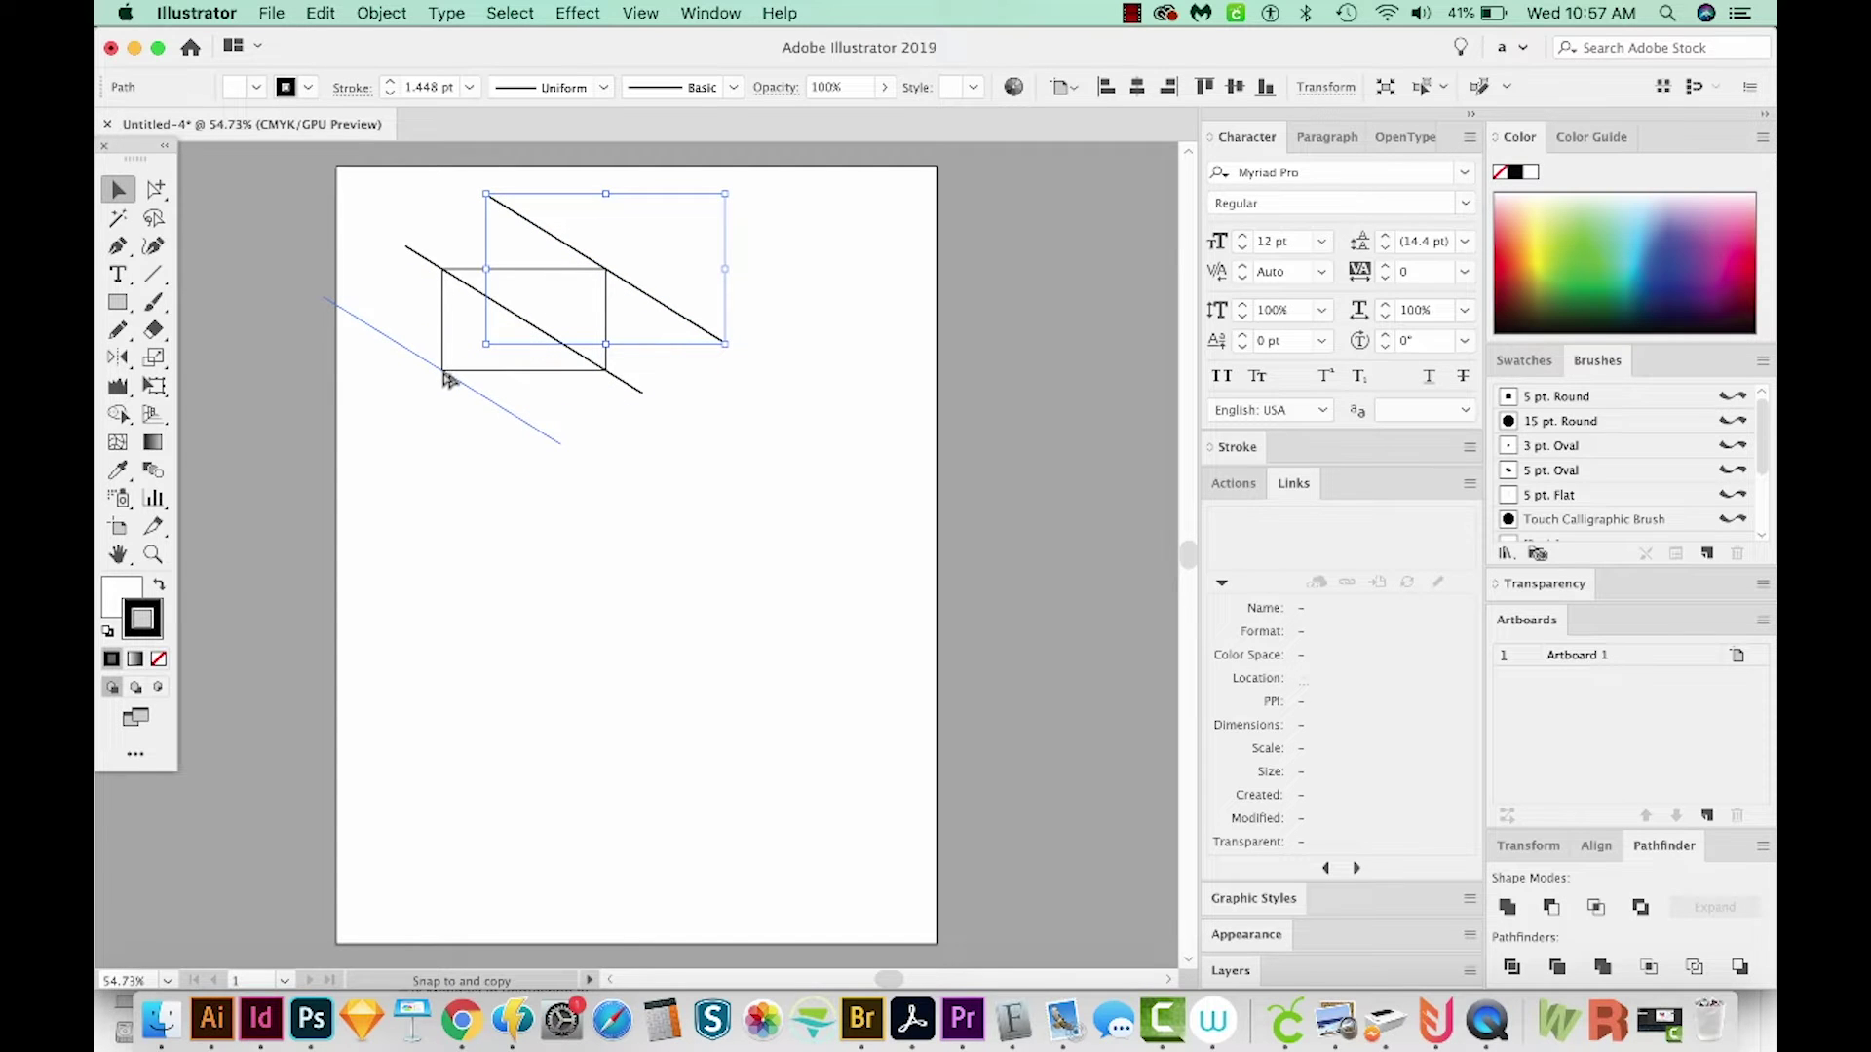
{"action": "left_click_drag", "start_coordinate": [446, 376], "coordinate": [448, 374]}
{"action": "left_click", "coordinate": [741, 443]}
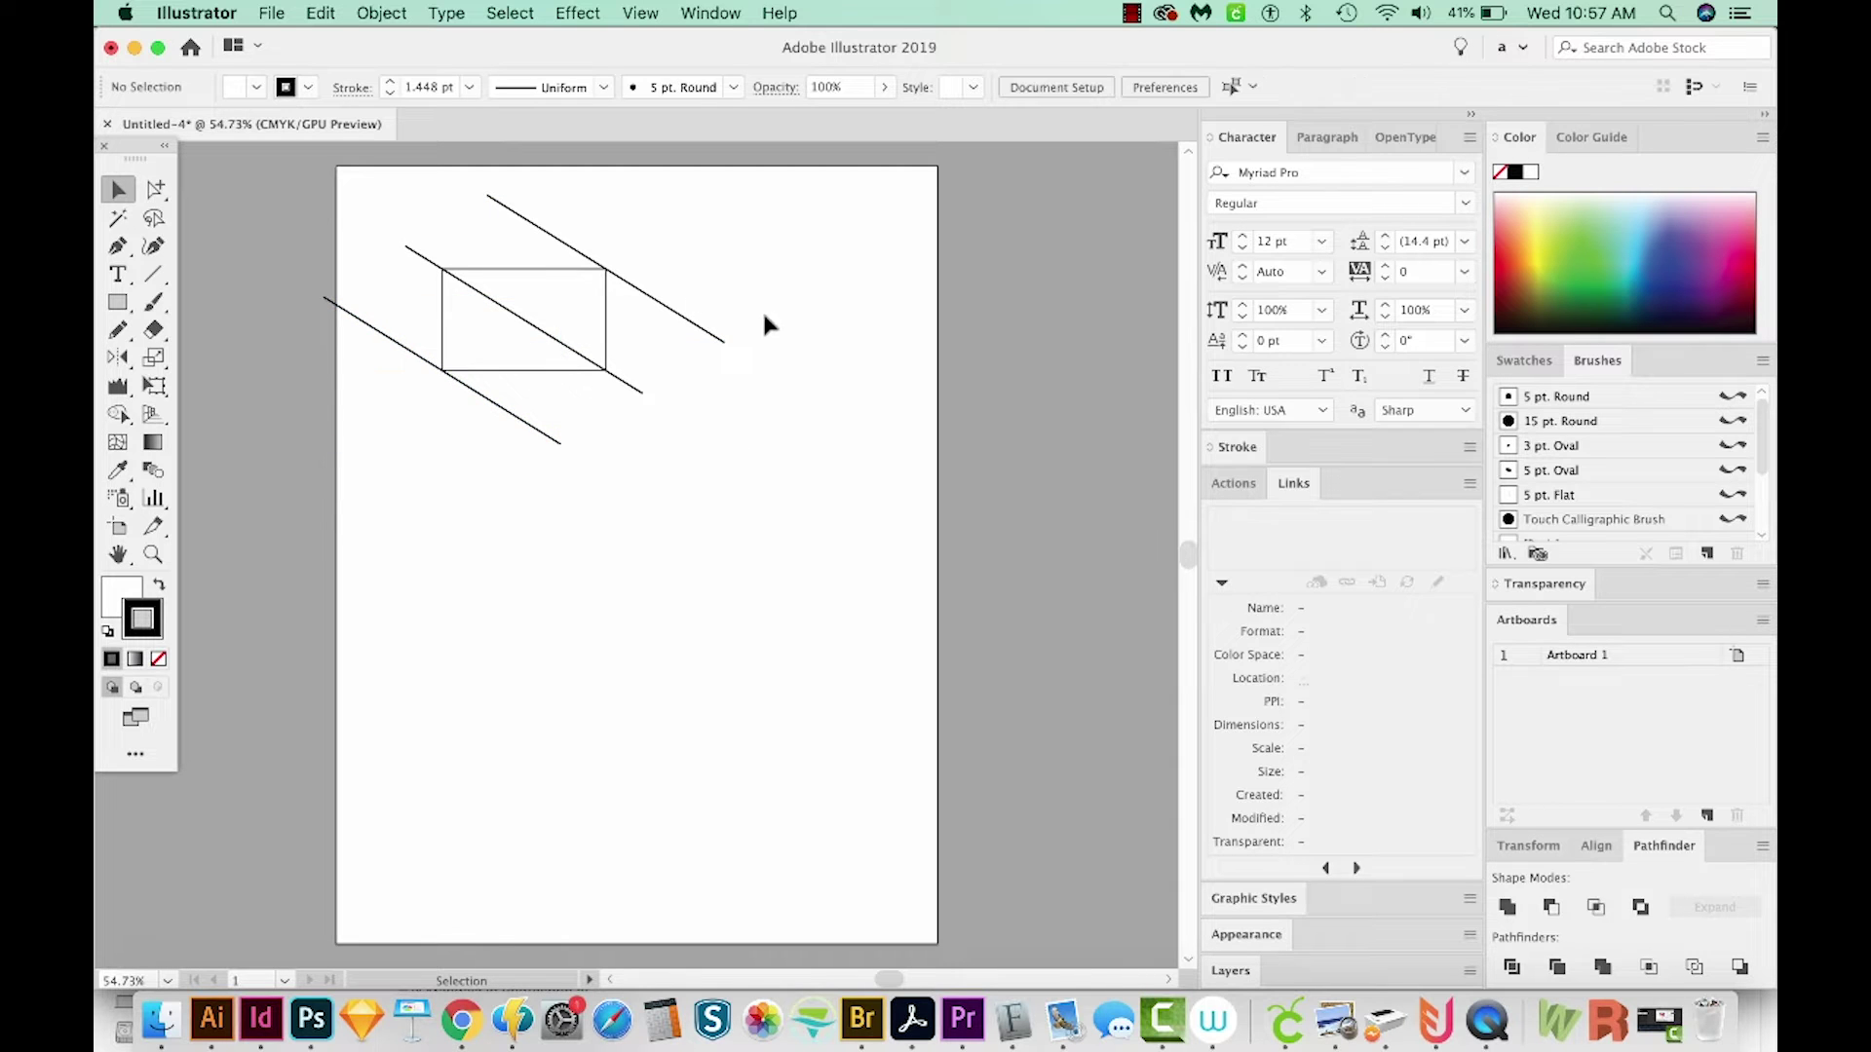
- Move the lines and rectangle right and down, then select just the rectangle
{"action": "left_click_drag", "start_coordinate": [624, 299], "coordinate": [499, 349]}
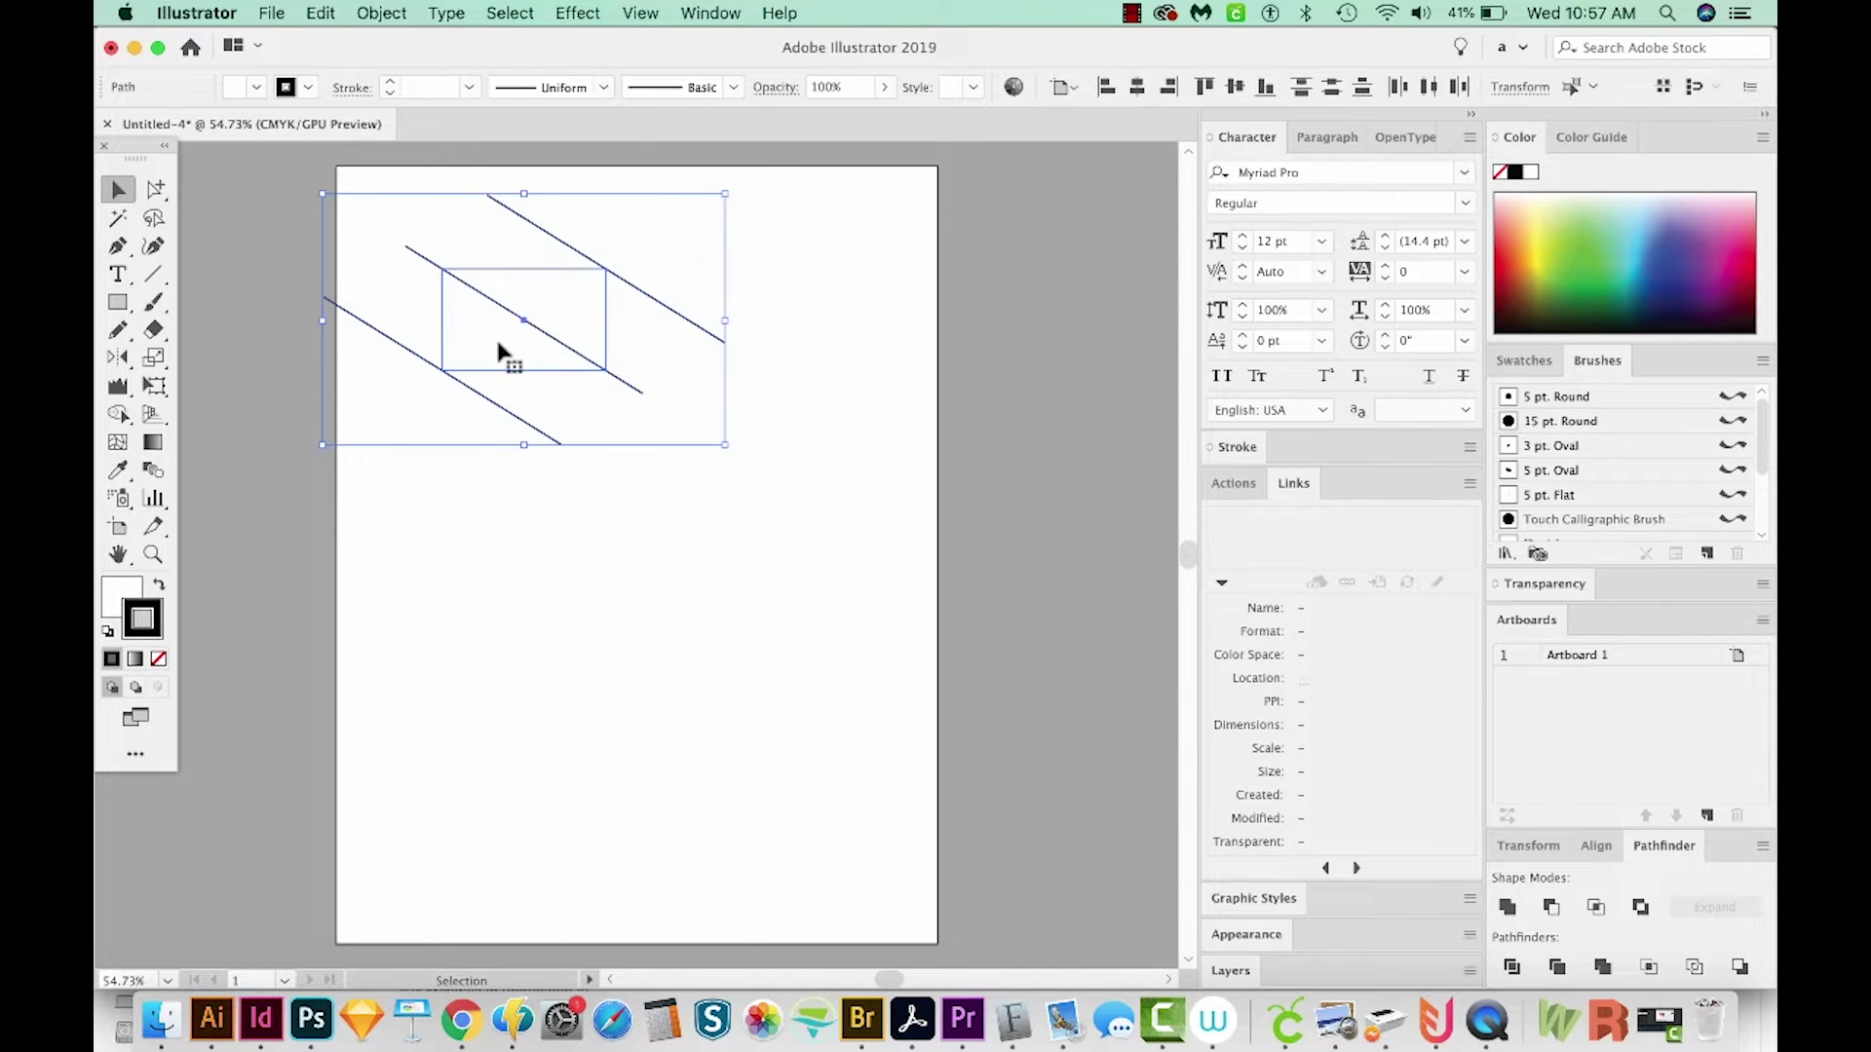
{"action": "left_click_drag", "start_coordinate": [556, 263], "coordinate": [676, 310]}
{"action": "left_click", "coordinate": [882, 297]}
{"action": "left_click", "coordinate": [725, 355]}
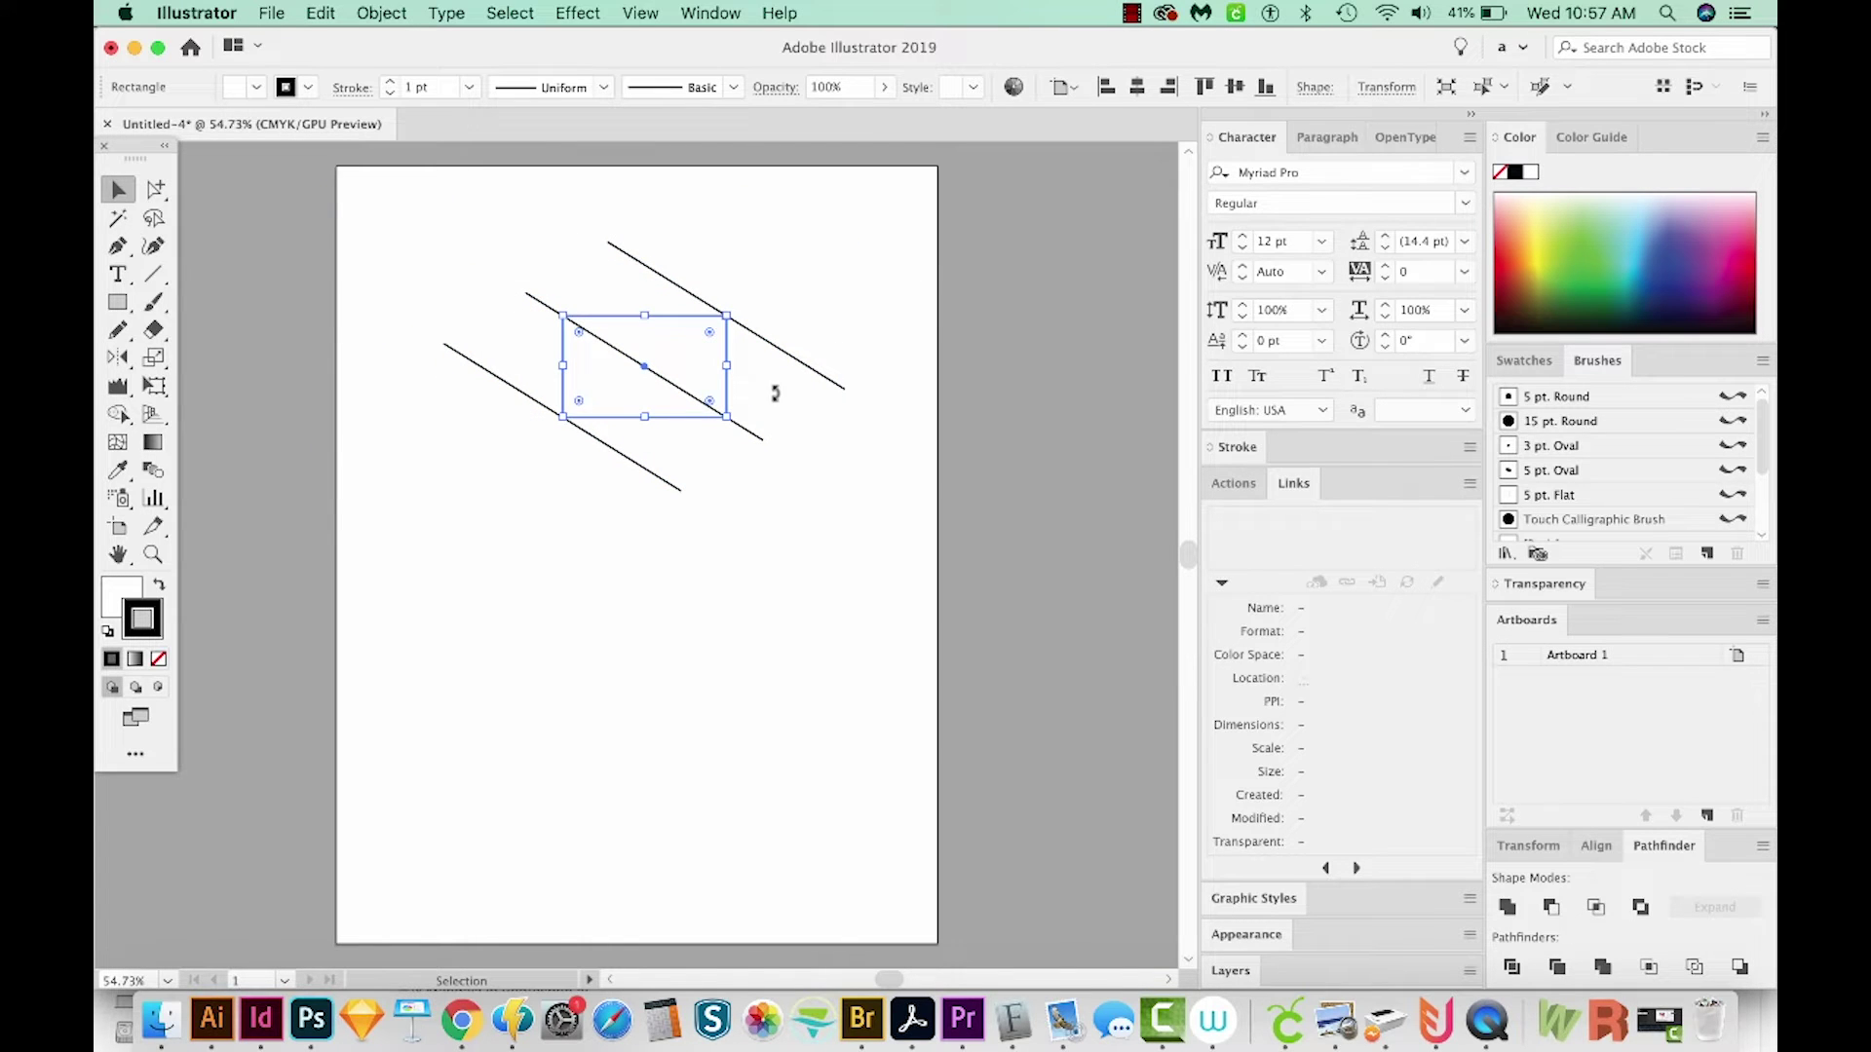
{"action": "left_click", "coordinate": [755, 380]}
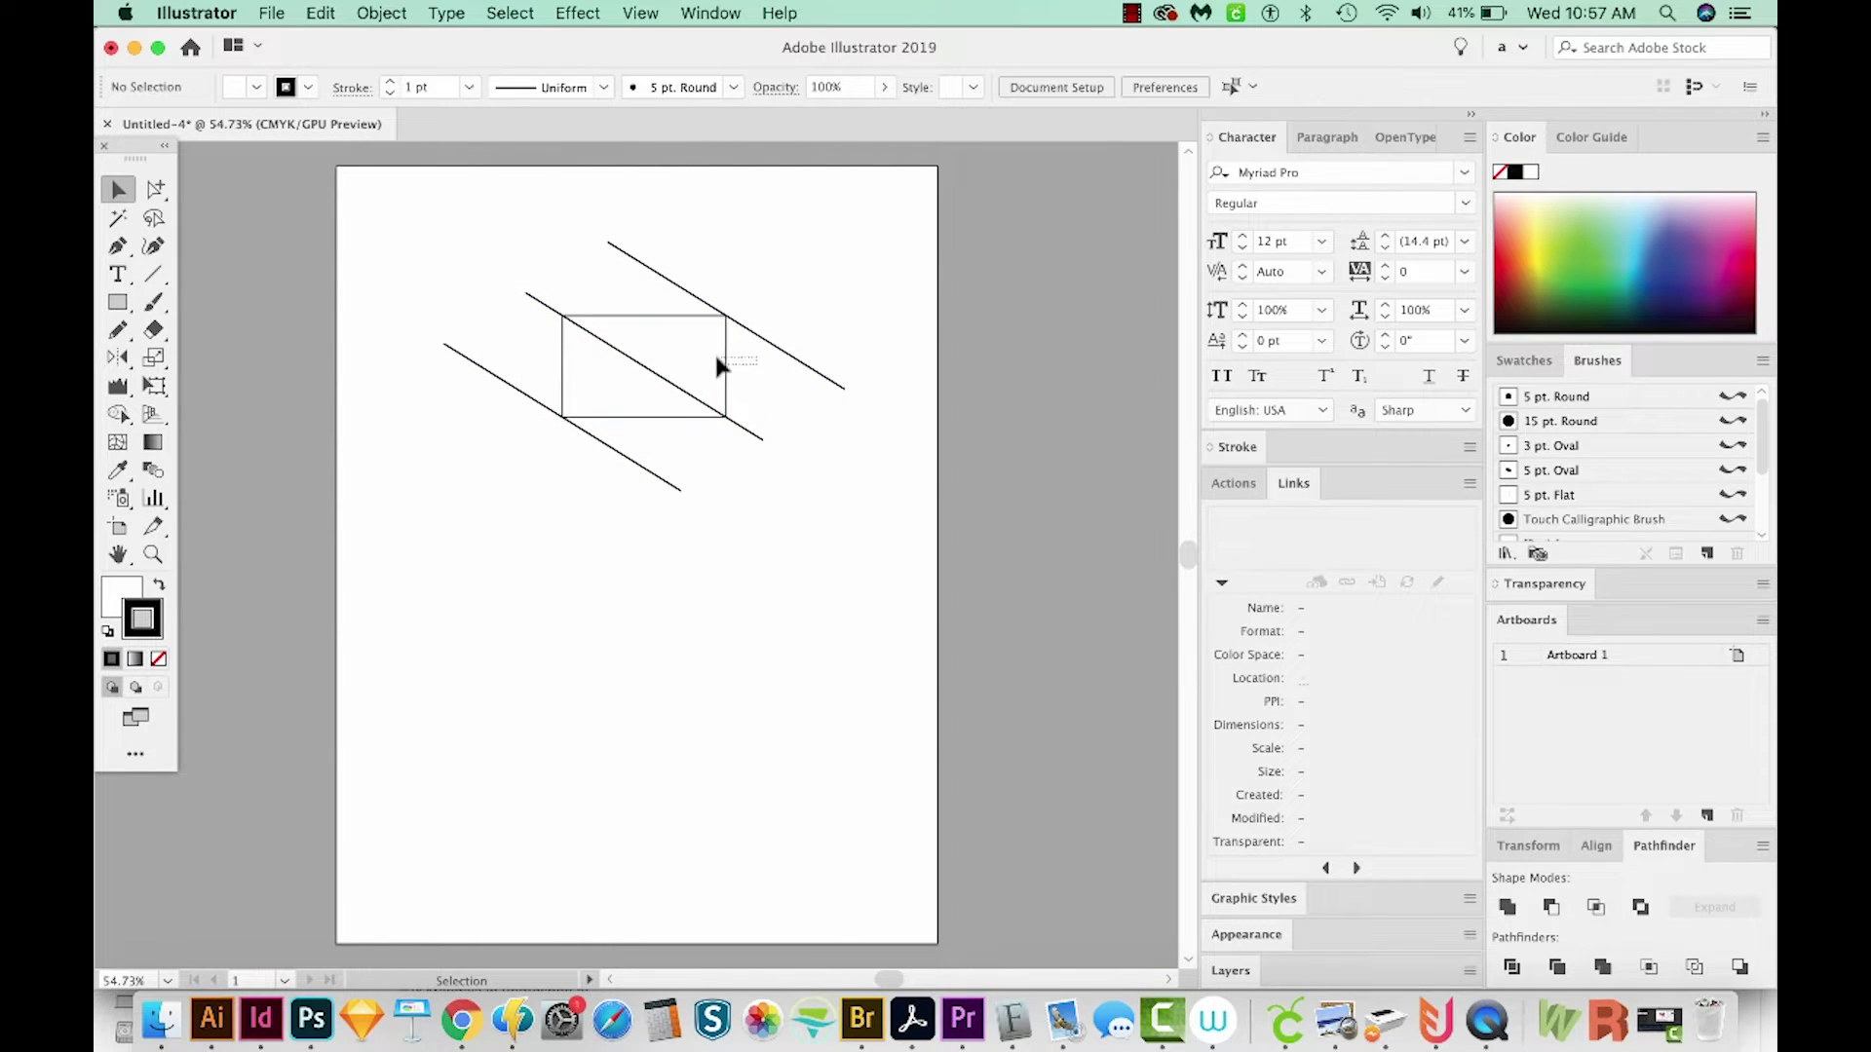
{"action": "left_click", "coordinate": [722, 364]}
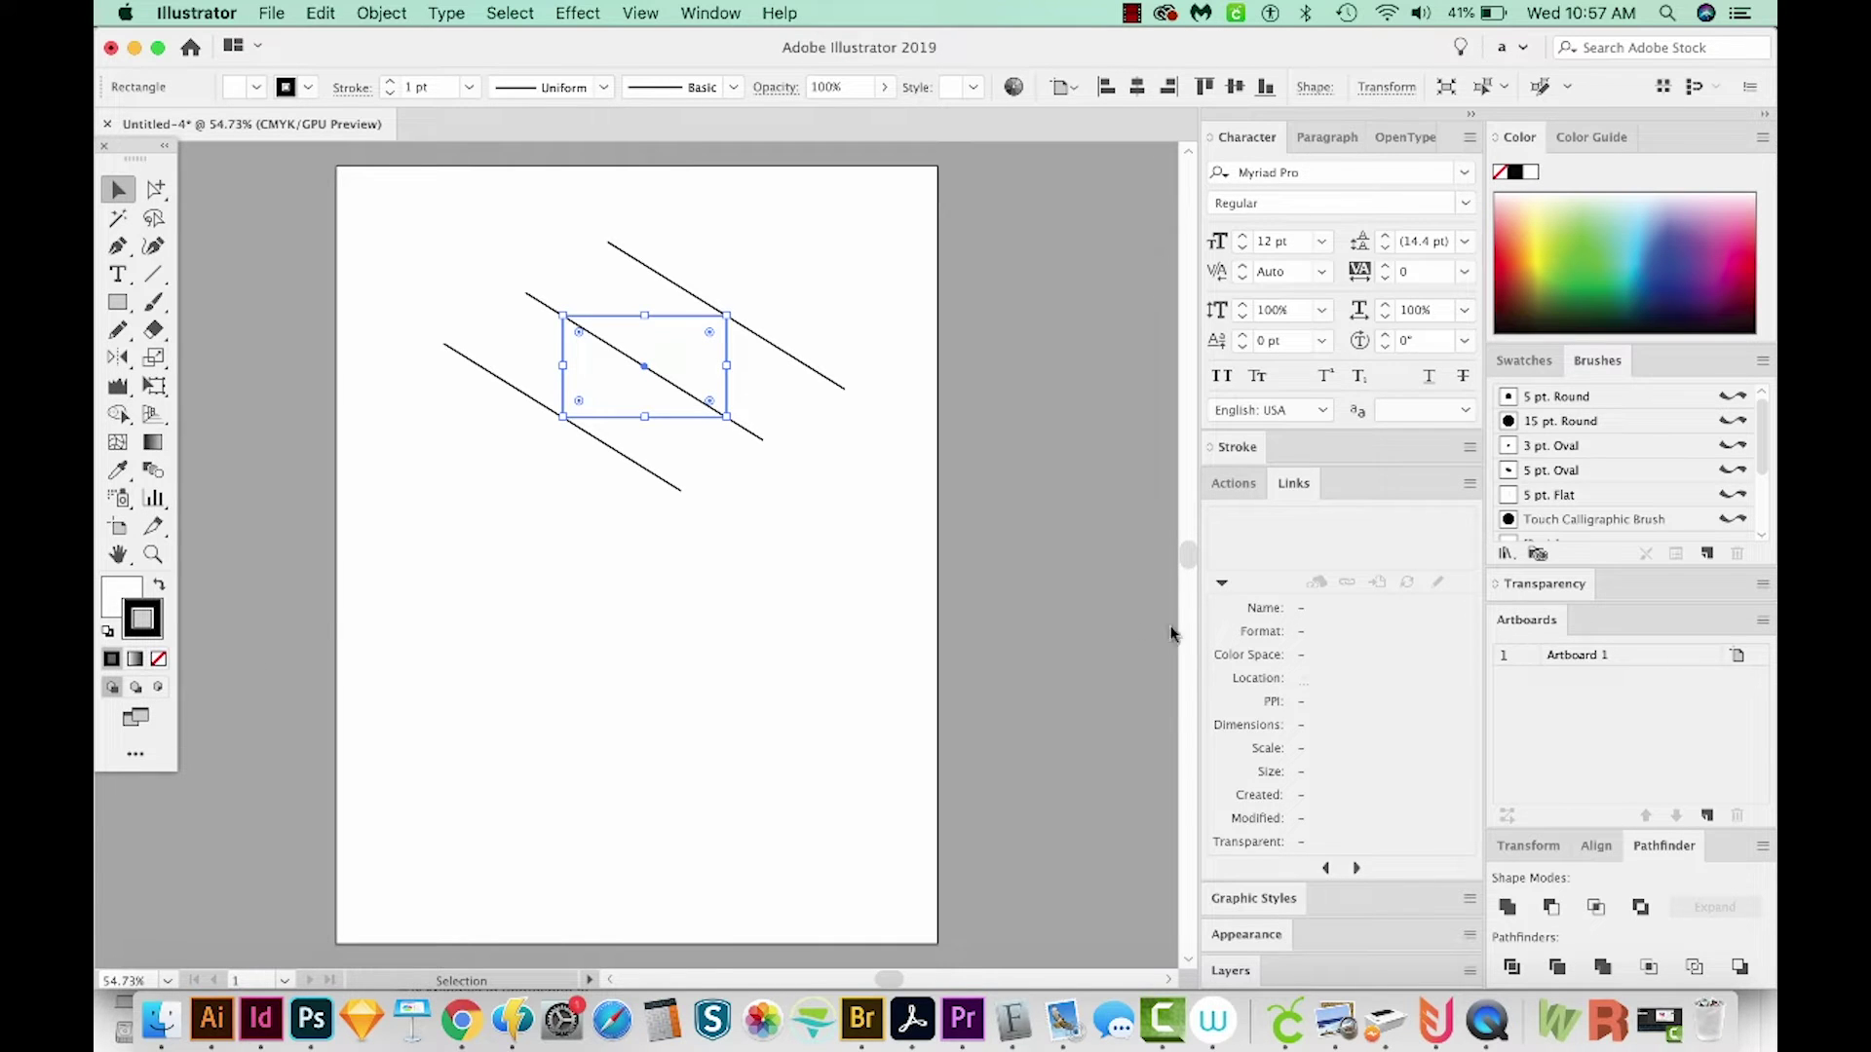
- Clear the rectangle's appearance in the Appearance panel so it has no fill or stroke
{"action": "left_click", "coordinate": [1240, 935]}
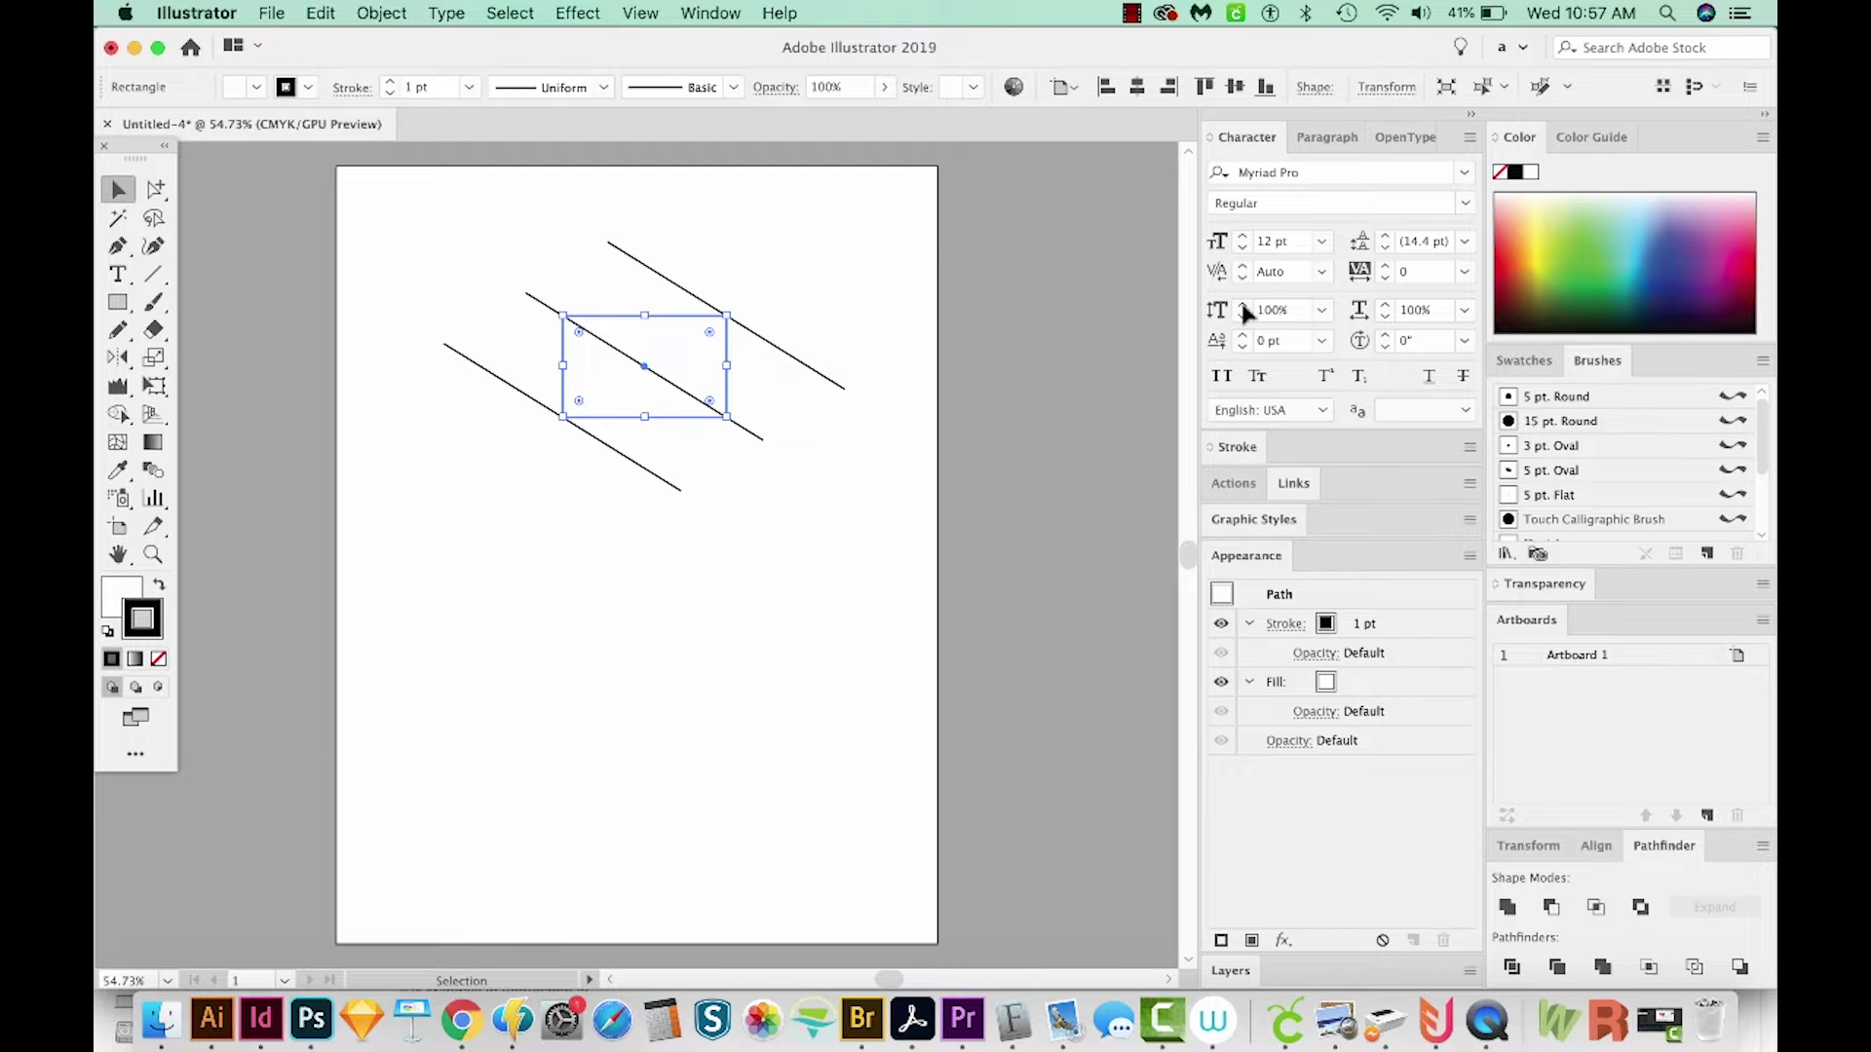
{"action": "left_click", "coordinate": [712, 13]}
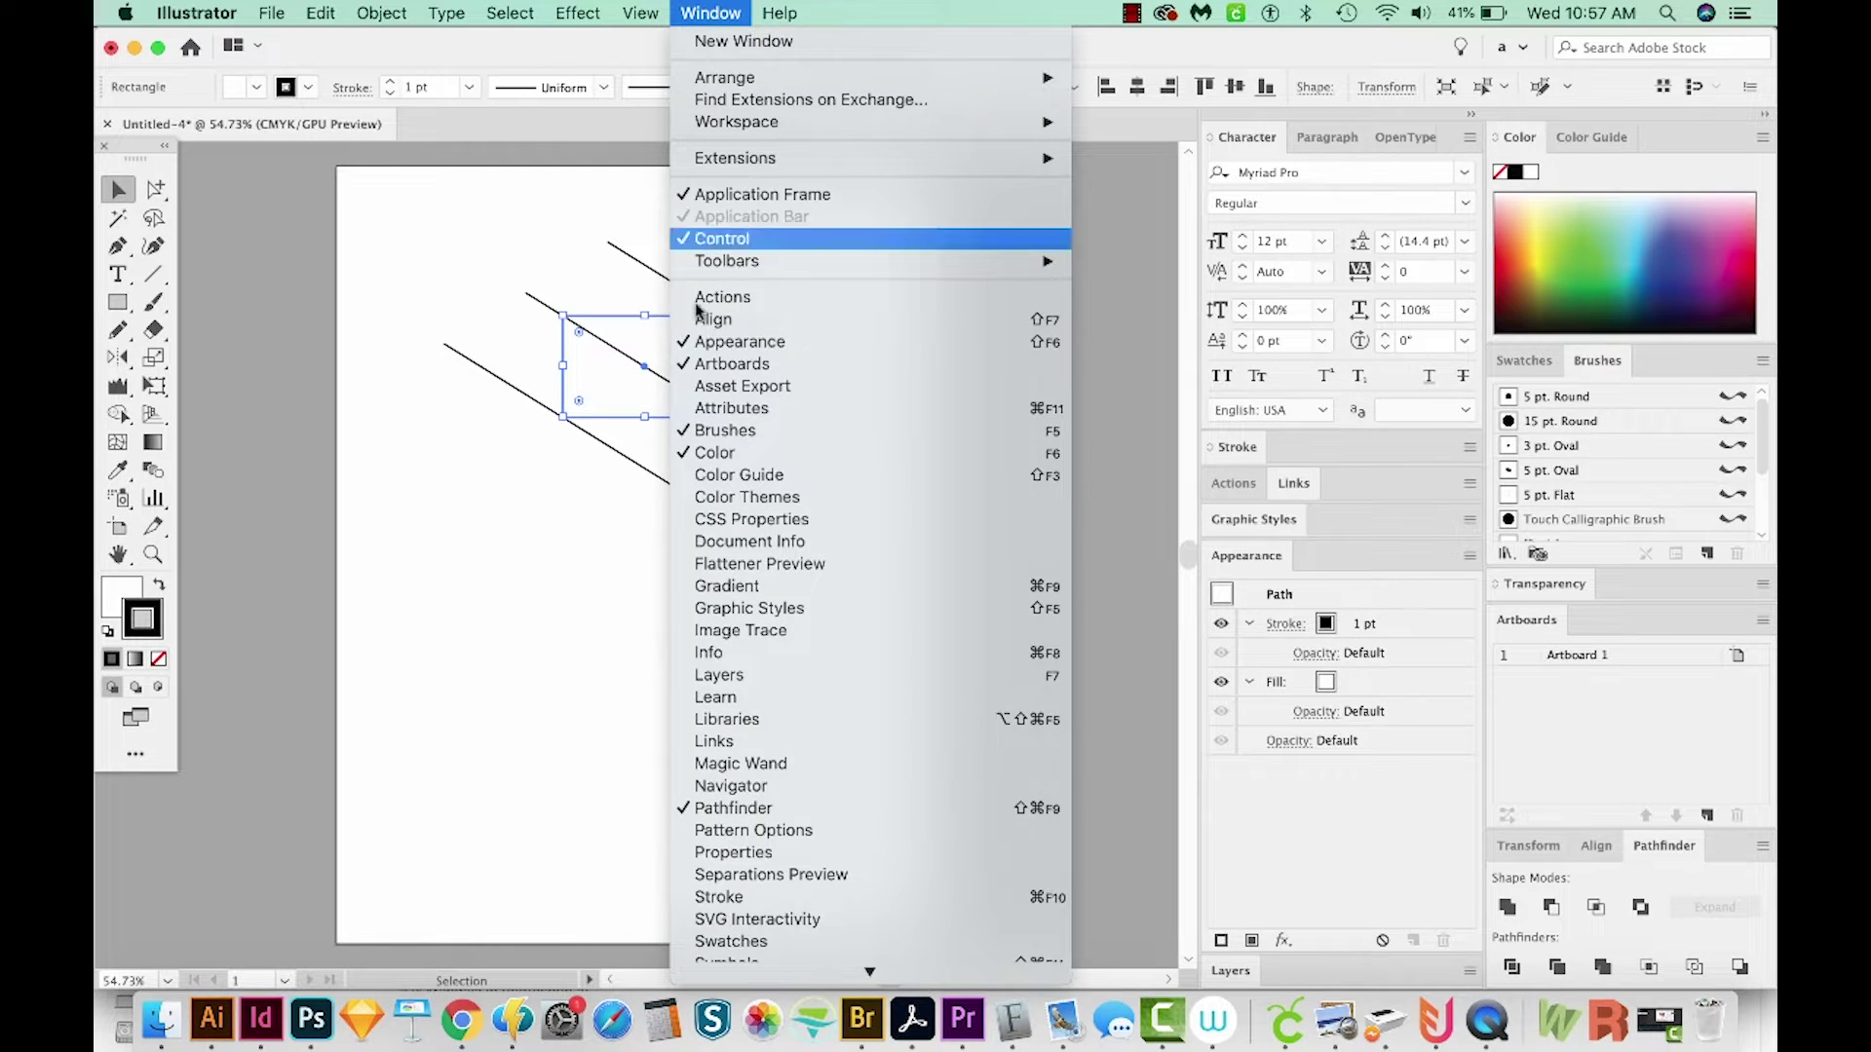
{"action": "left_click", "coordinate": [865, 343]}
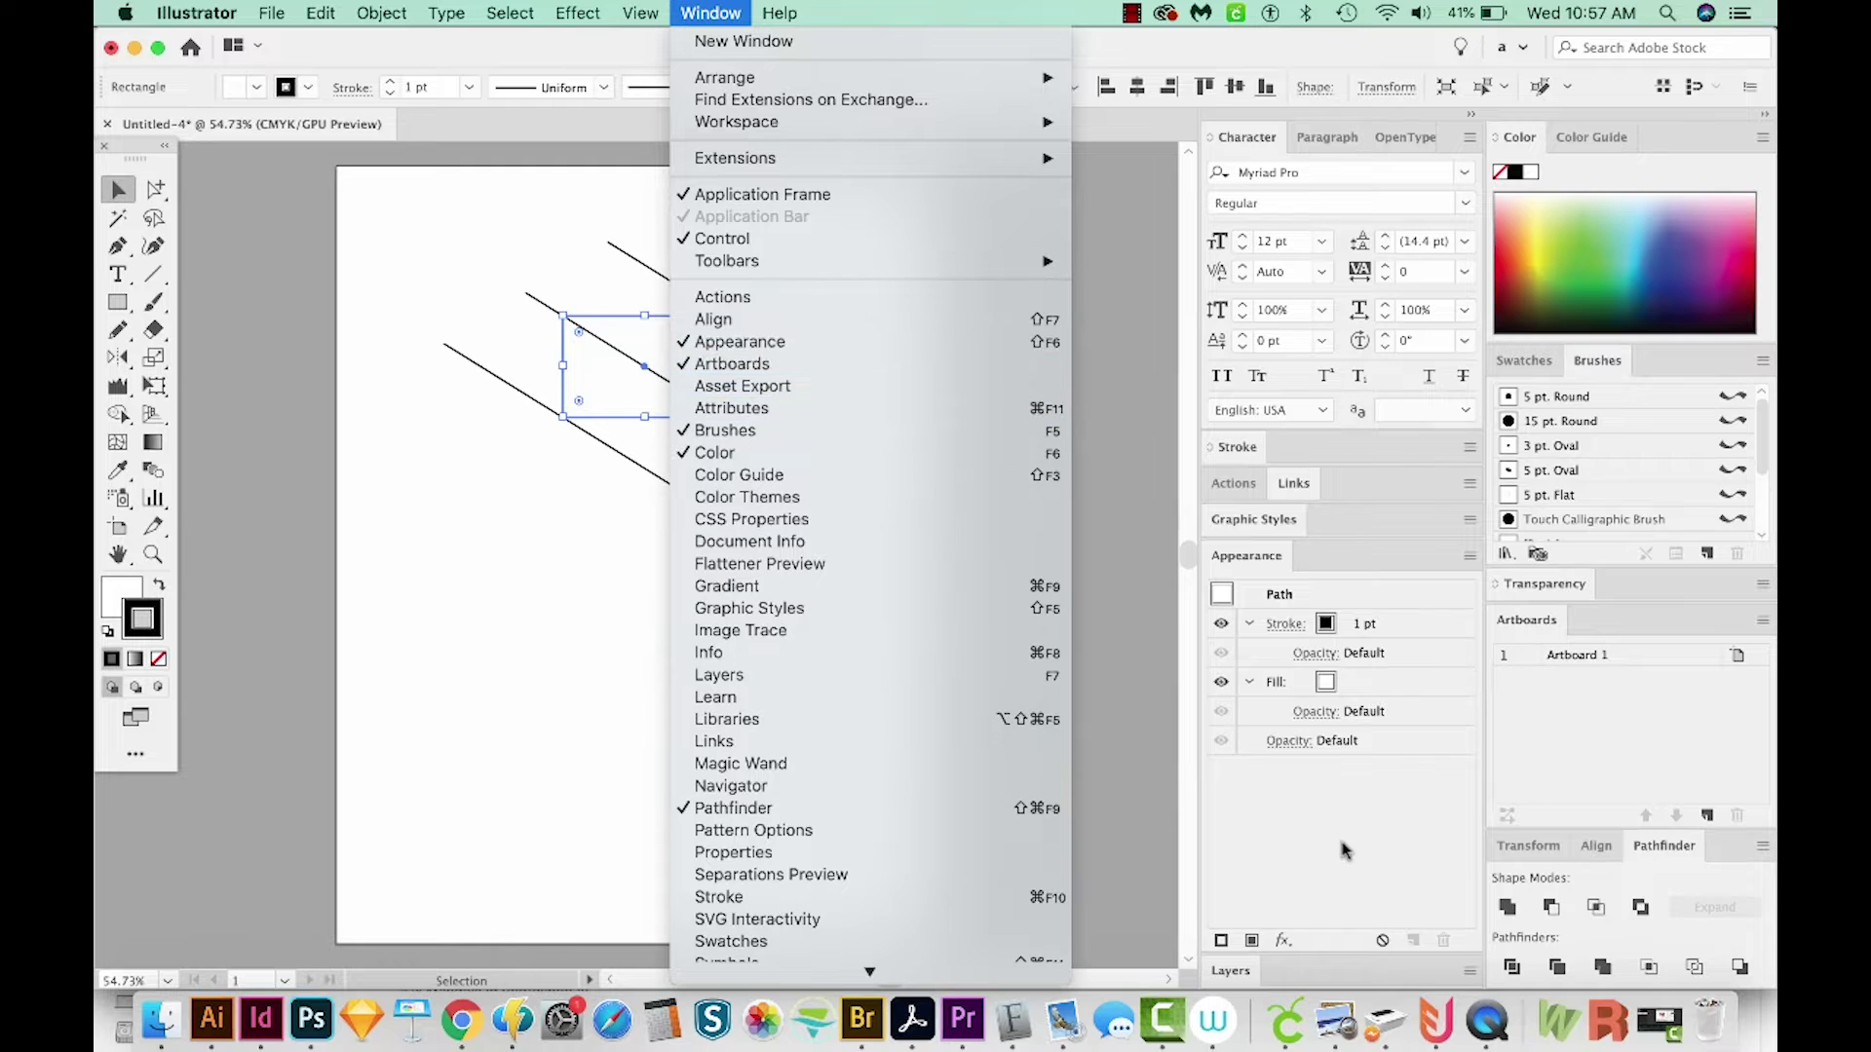
{"action": "left_click", "coordinate": [1468, 557]}
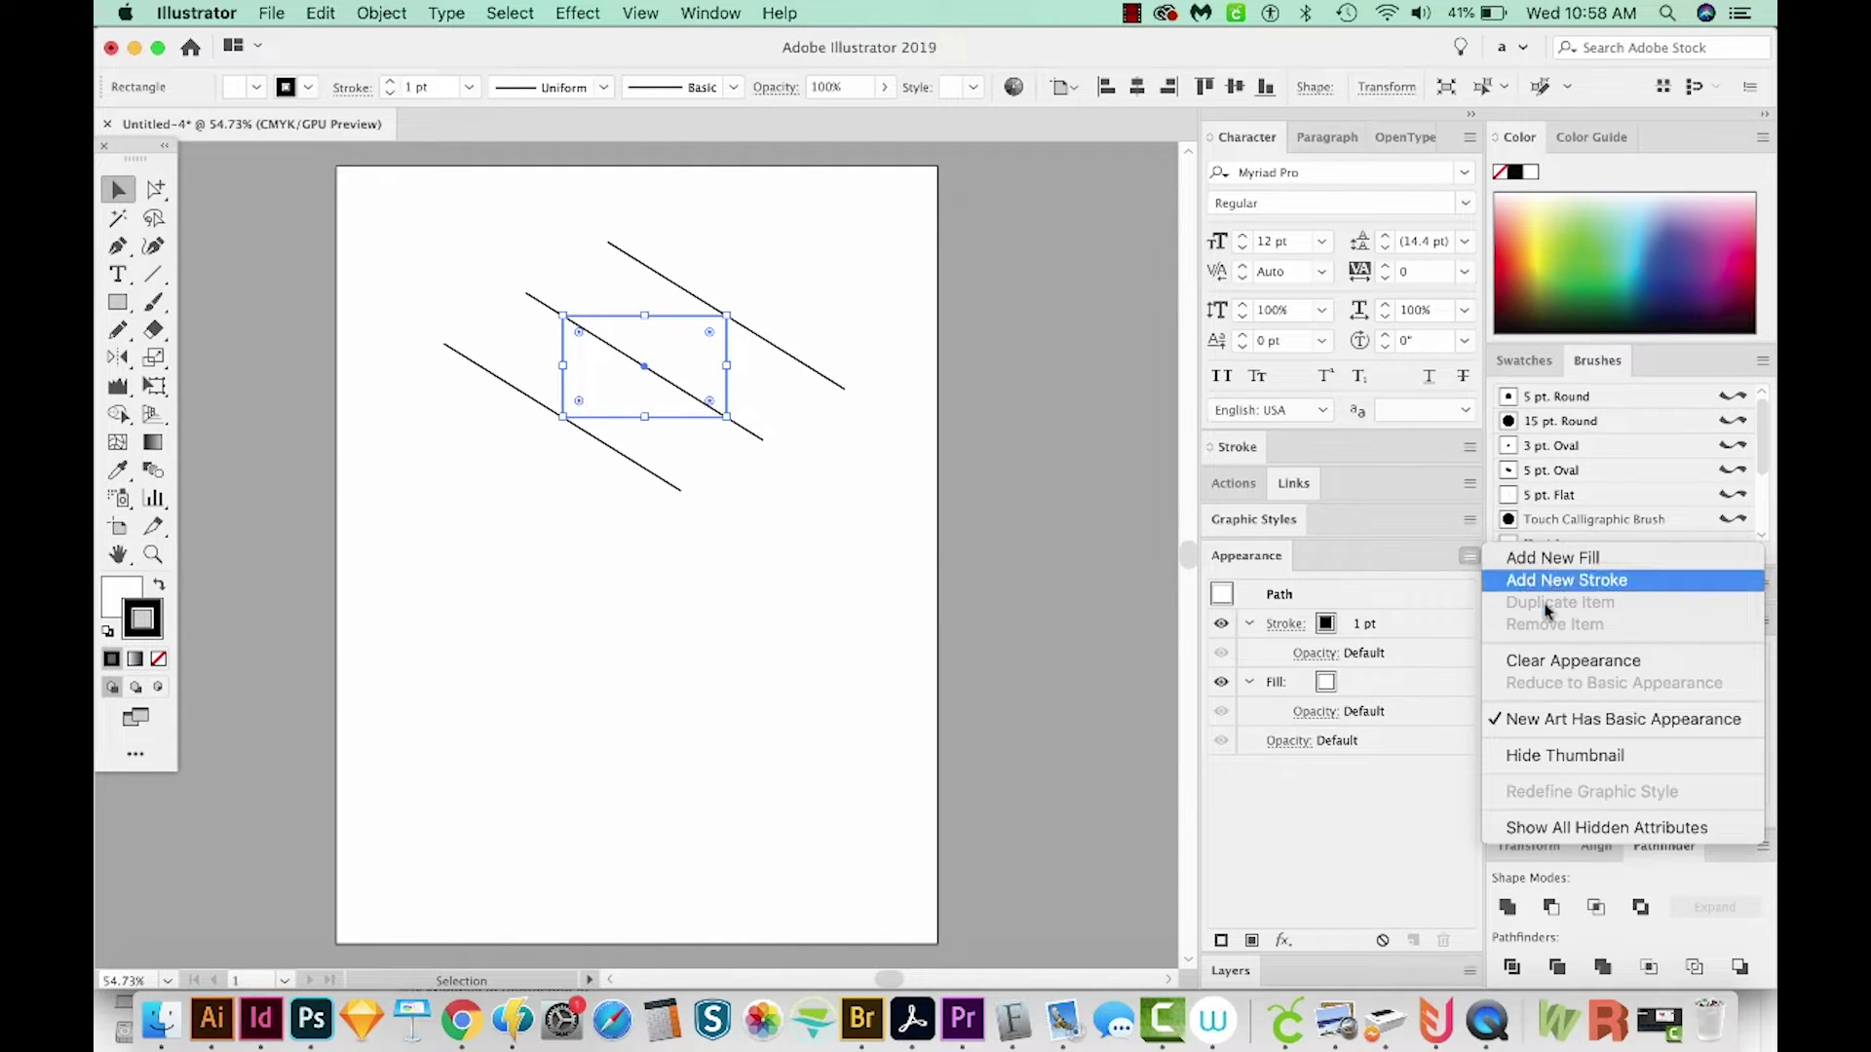
{"action": "left_click", "coordinate": [1525, 665]}
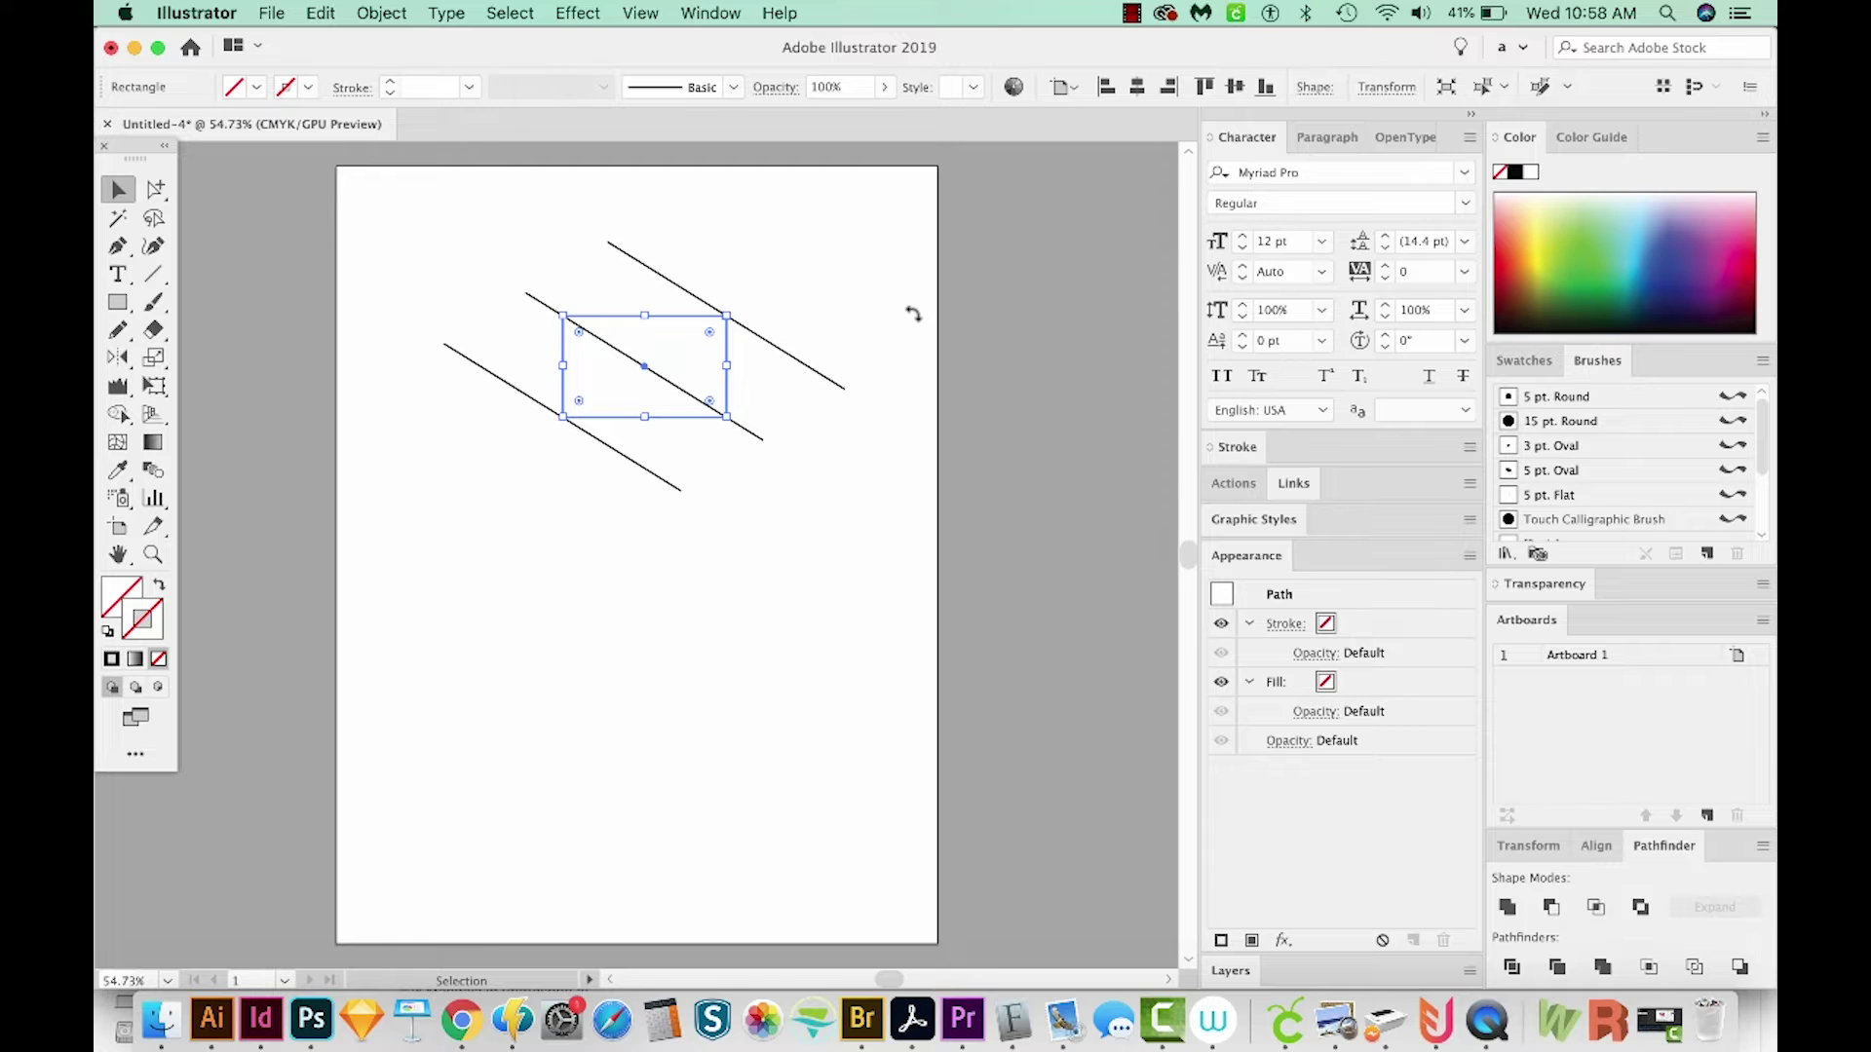
{"action": "key", "text": "shift"}
- Select all three diagonal lines and raise their stroke weight to 18 pt
{"action": "left_click", "coordinate": [624, 251]}
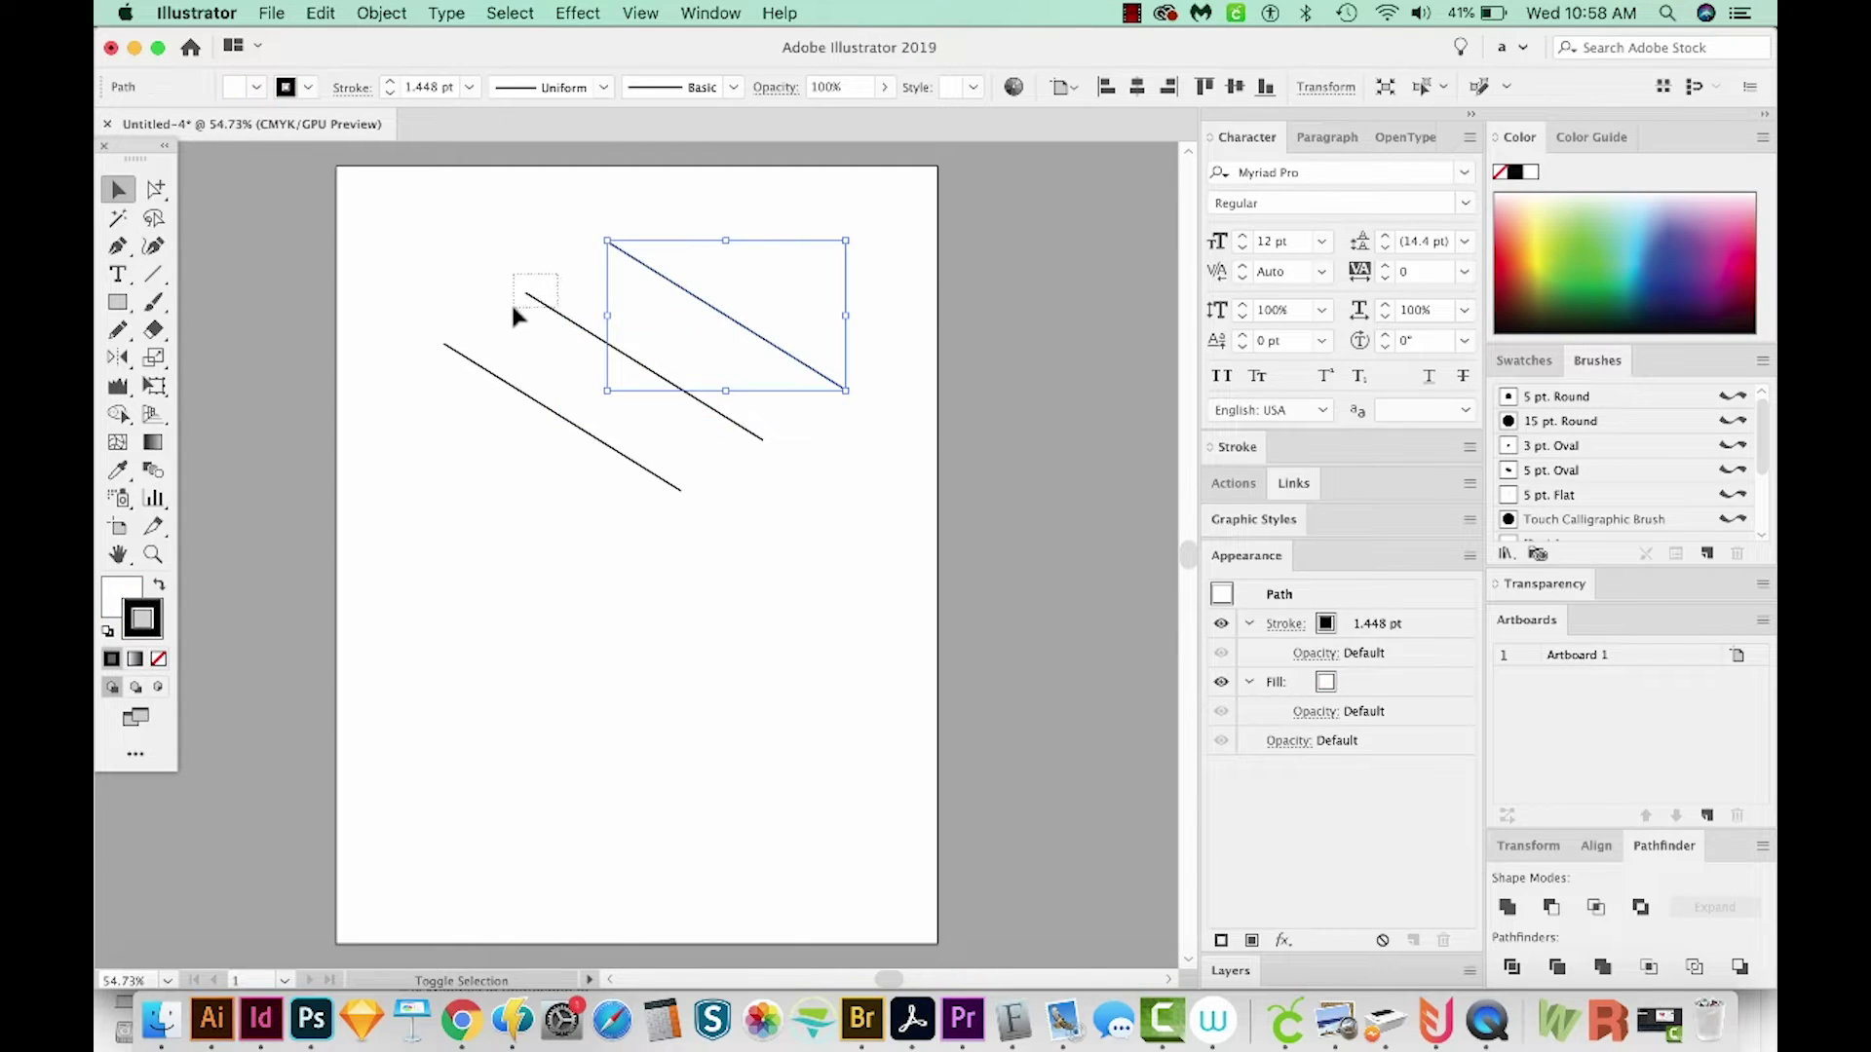
{"action": "left_click", "coordinate": [528, 295], "text": "shift"}
{"action": "left_click", "coordinate": [445, 347], "text": "shift"}
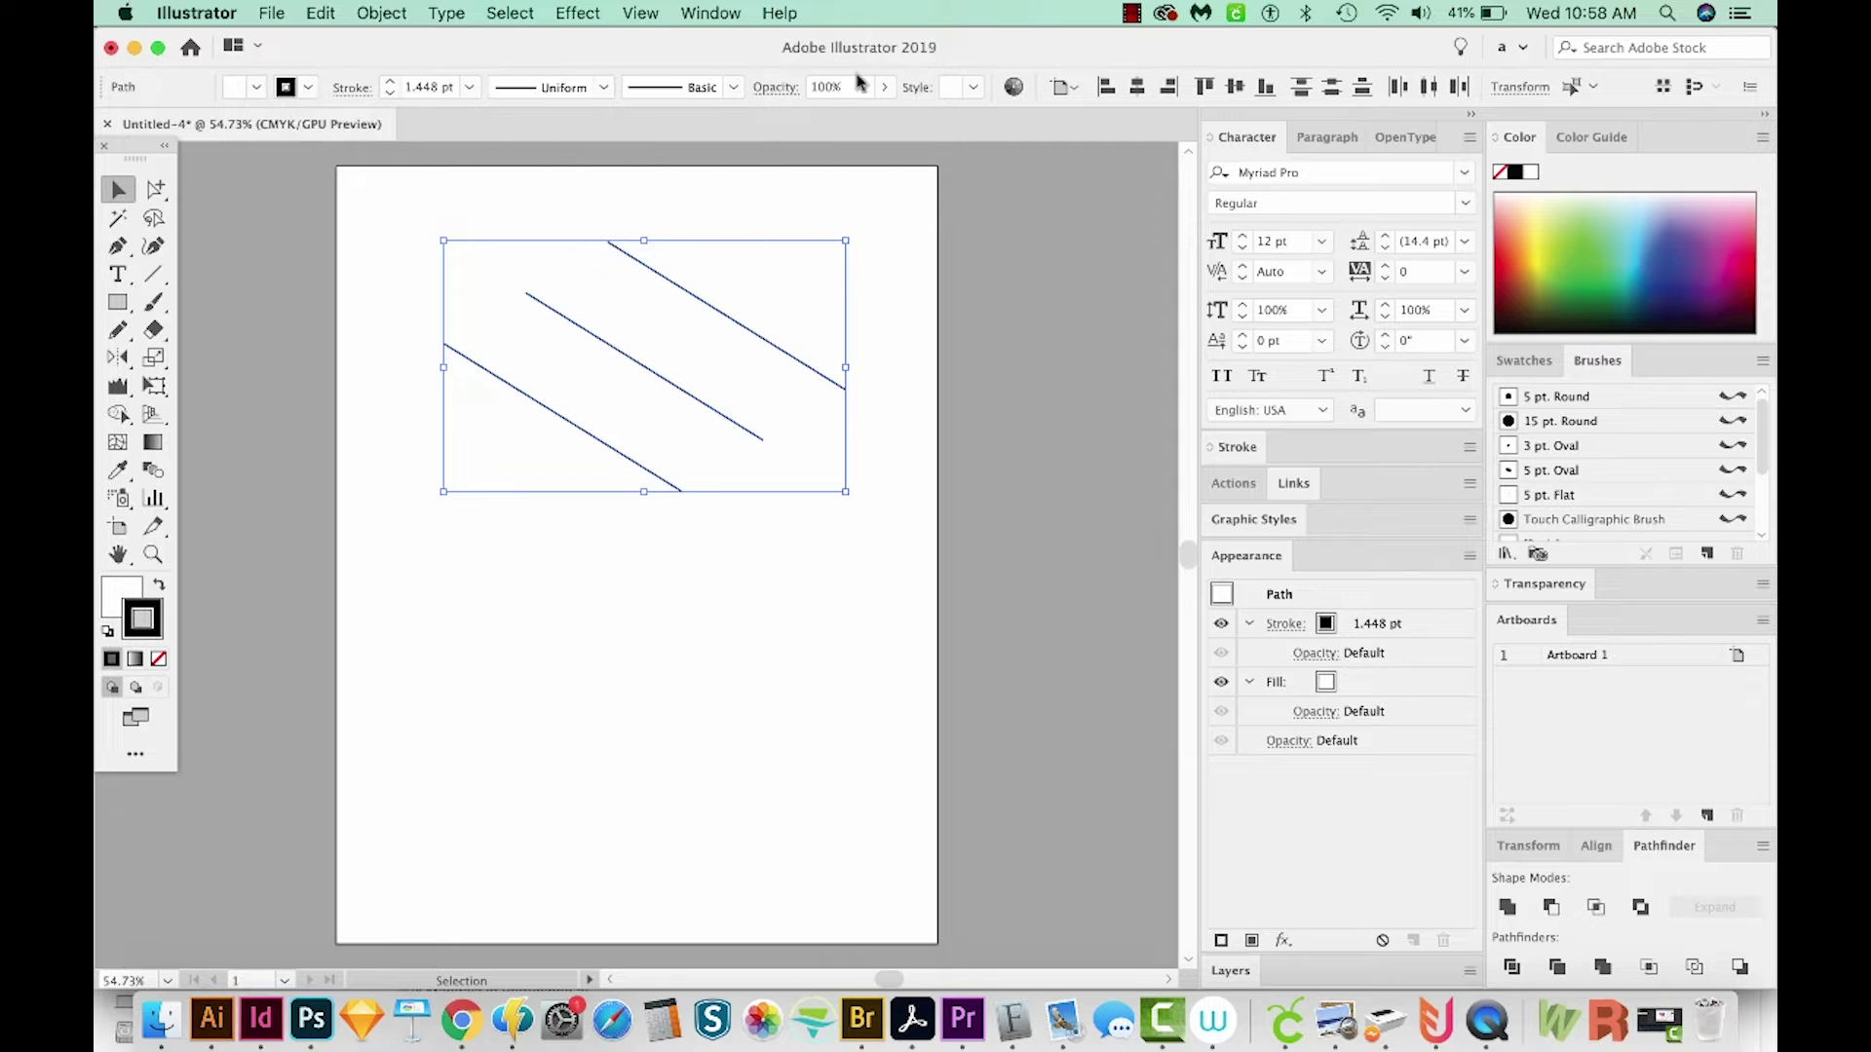
{"action": "left_click", "coordinate": [726, 12]}
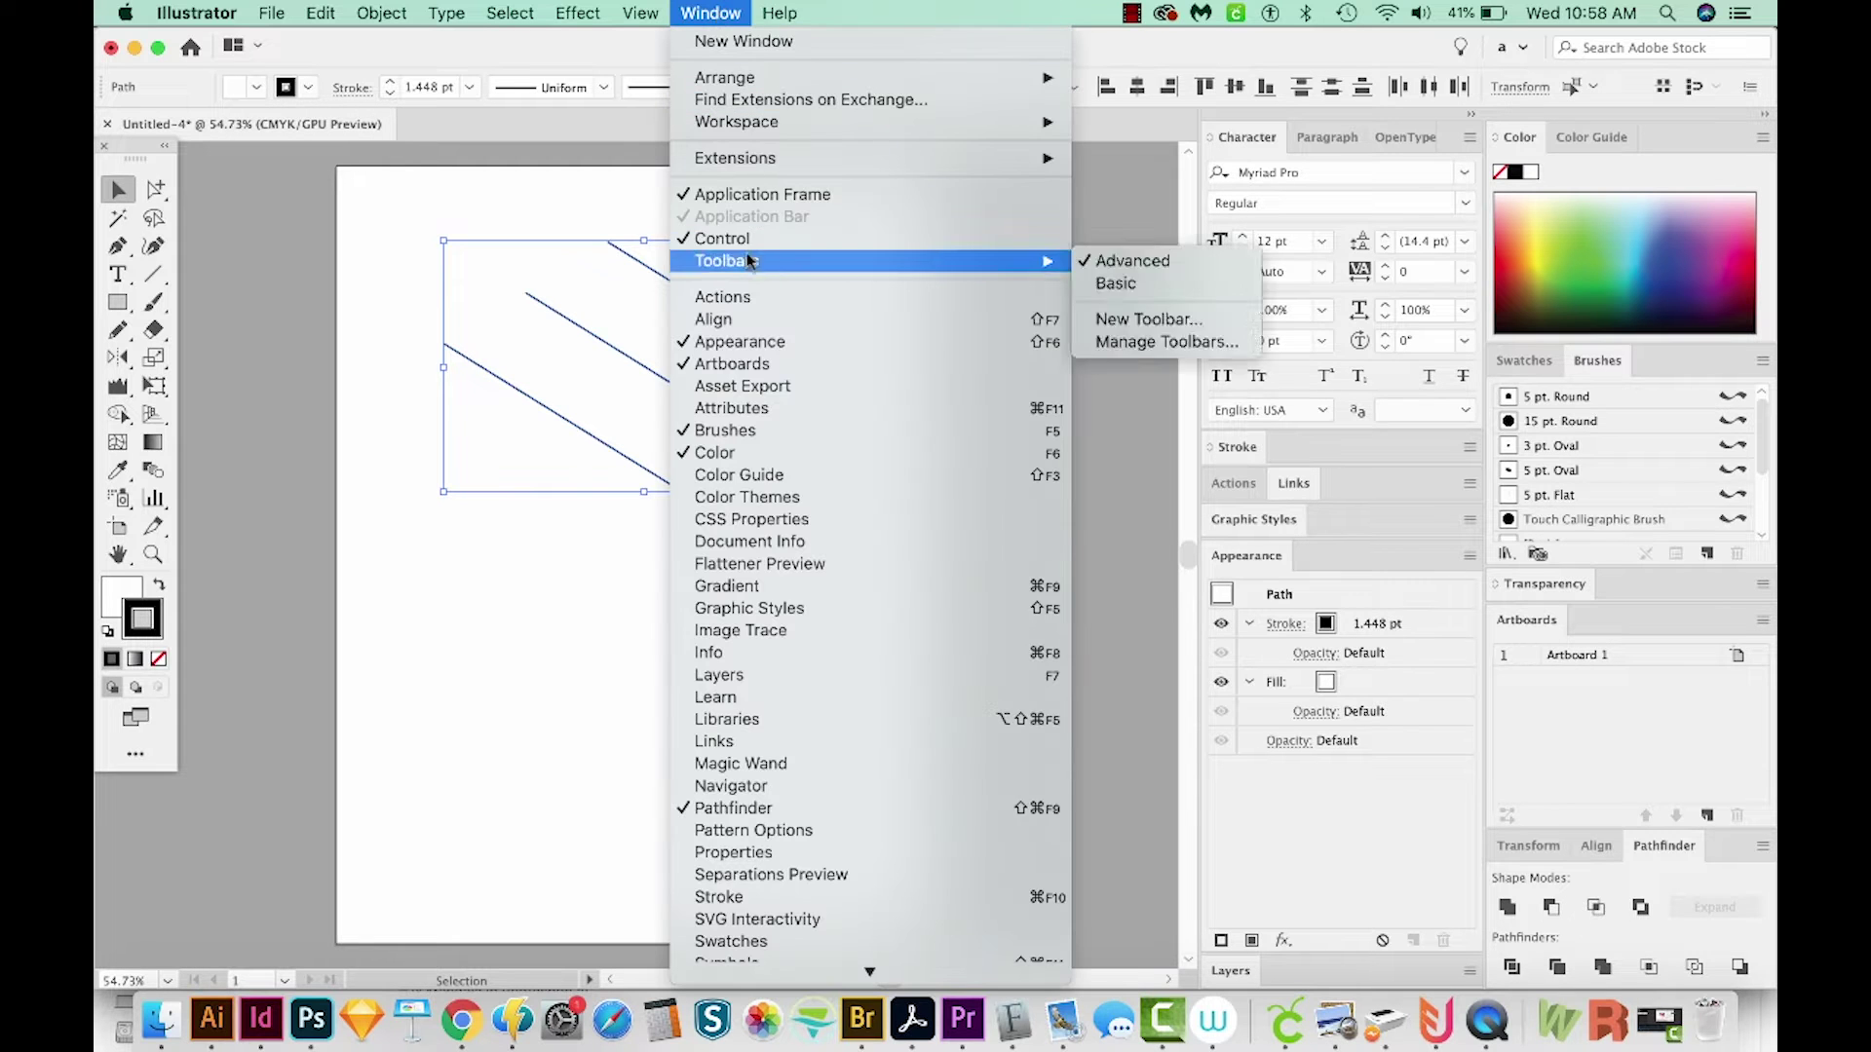
{"action": "left_click", "coordinate": [599, 68]}
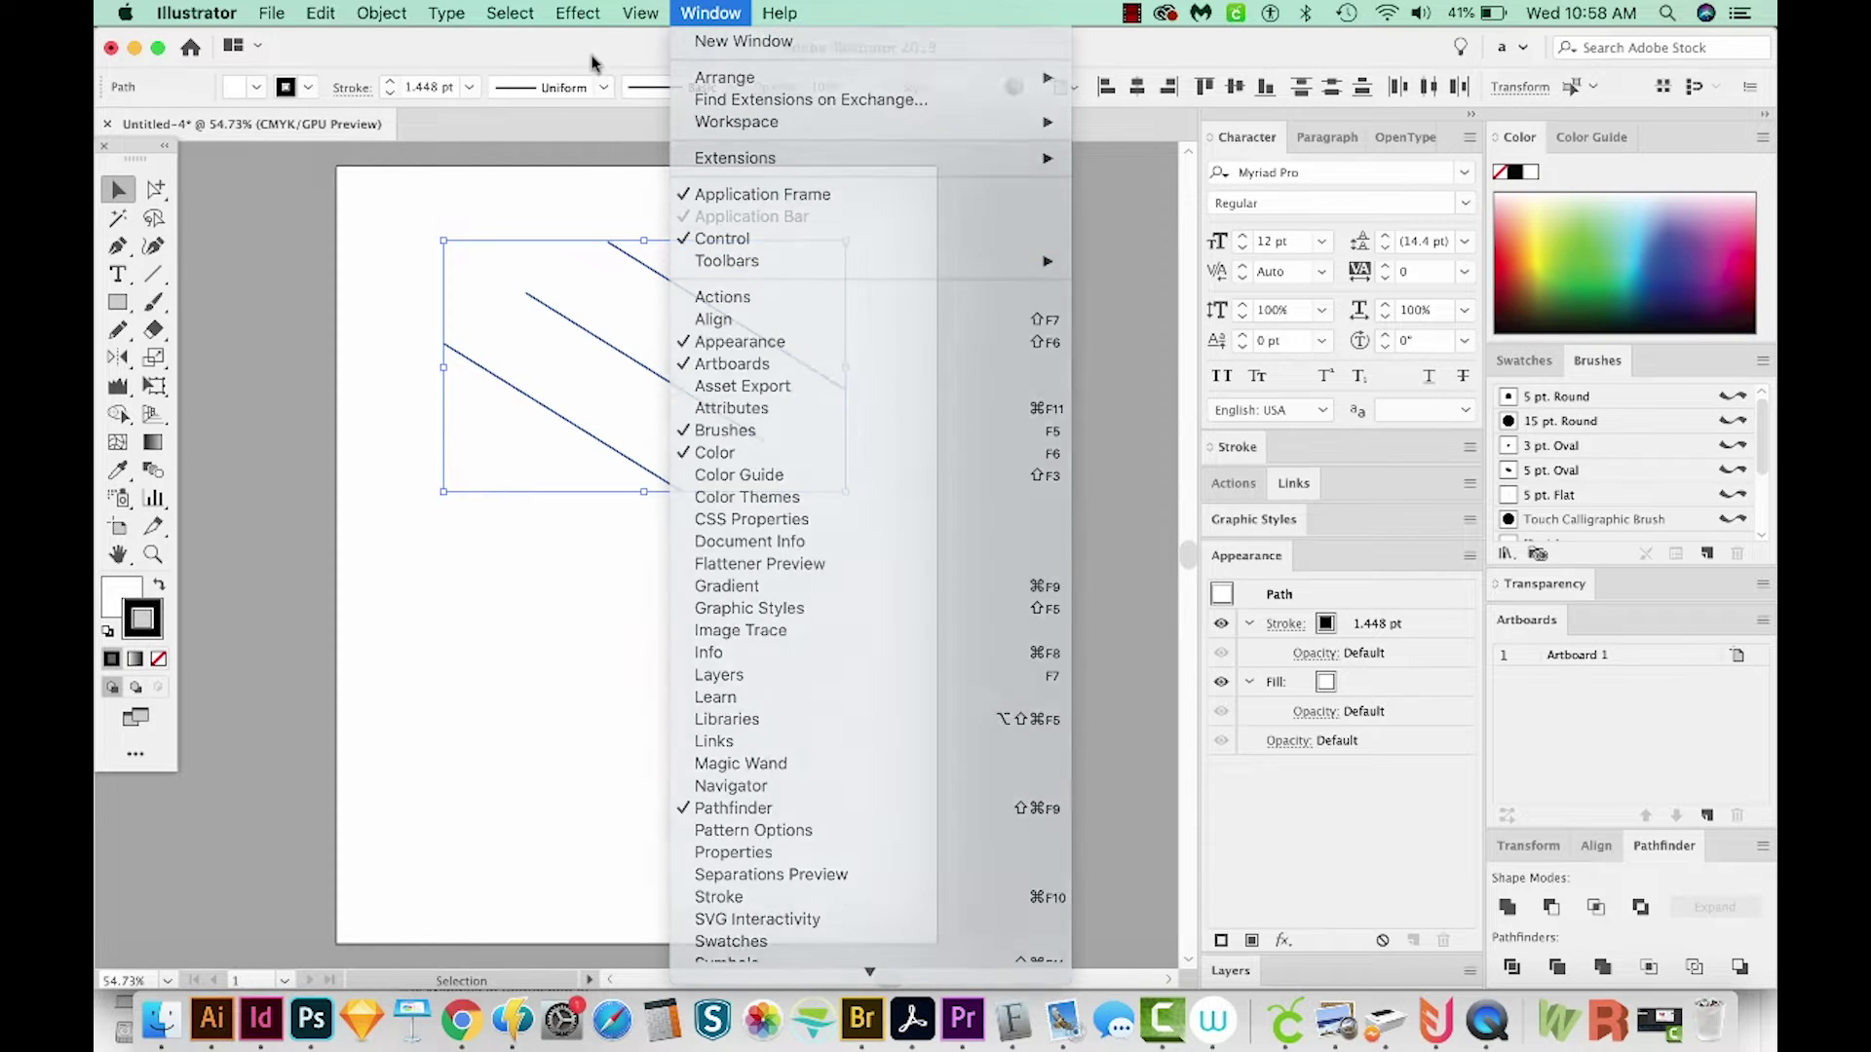
{"action": "left_click", "coordinate": [393, 83]}
{"action": "left_click", "coordinate": [393, 84]}
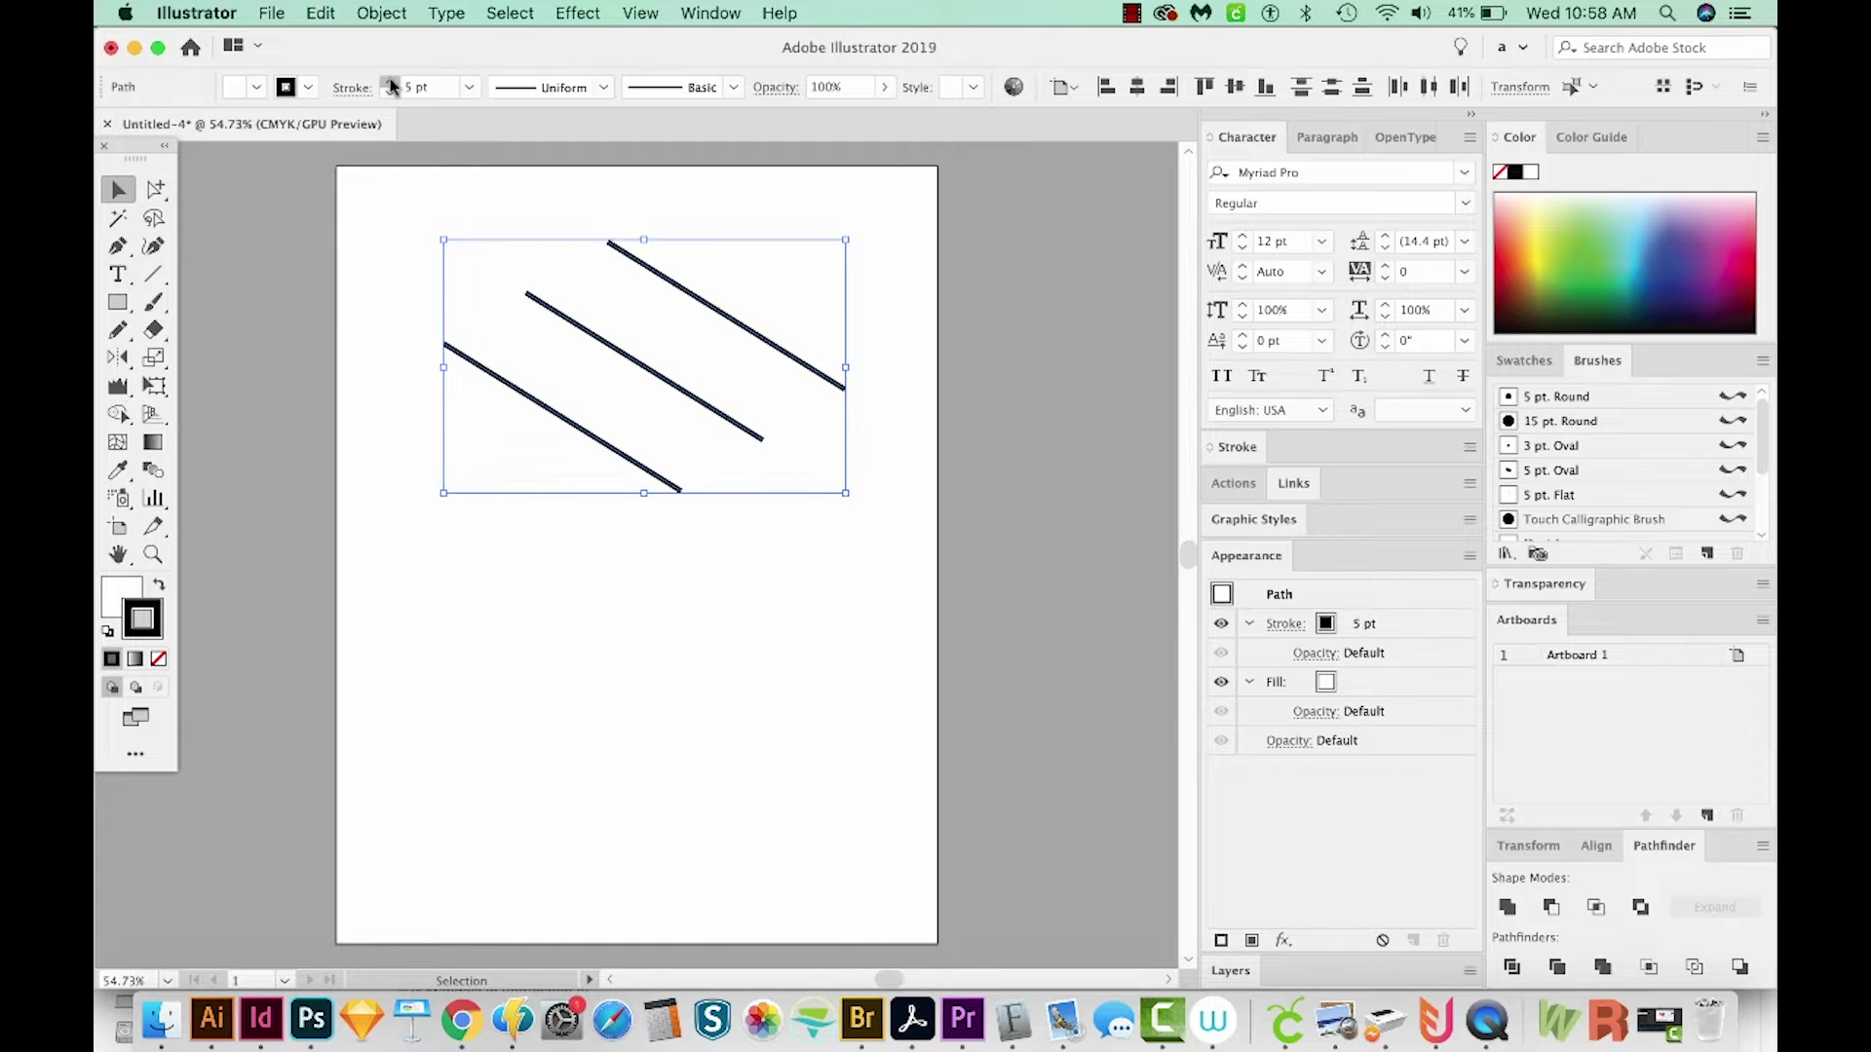
{"action": "left_click", "coordinate": [393, 84]}
{"action": "left_click", "coordinate": [393, 84]}
{"action": "left_click", "coordinate": [393, 84]}
{"action": "left_click", "coordinate": [393, 84]}
{"action": "left_click", "coordinate": [393, 84]}
{"action": "left_click", "coordinate": [393, 84]}
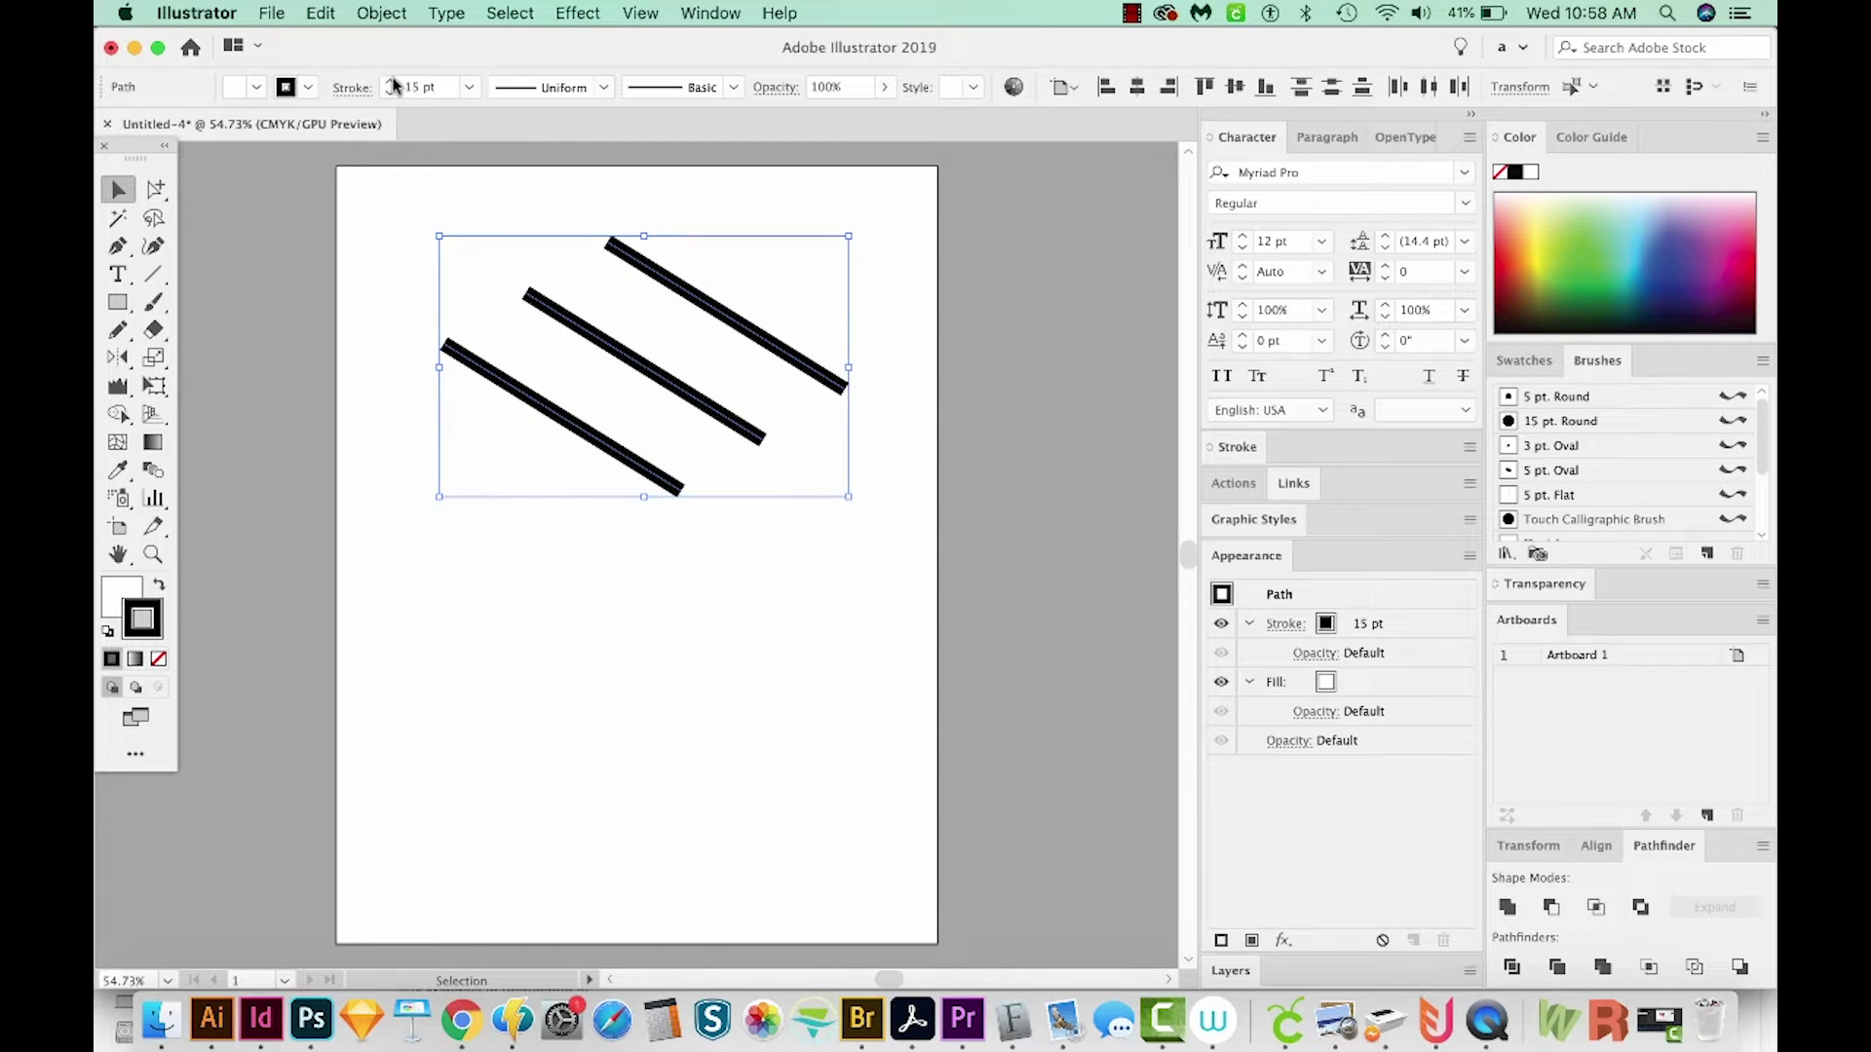
{"action": "left_click", "coordinate": [392, 83]}
{"action": "left_click", "coordinate": [393, 84]}
{"action": "left_click", "coordinate": [393, 84]}
{"action": "left_click", "coordinate": [392, 84]}
- Select the lines and invisible box together and scale them down to a small tile
{"action": "left_click", "coordinate": [989, 676]}
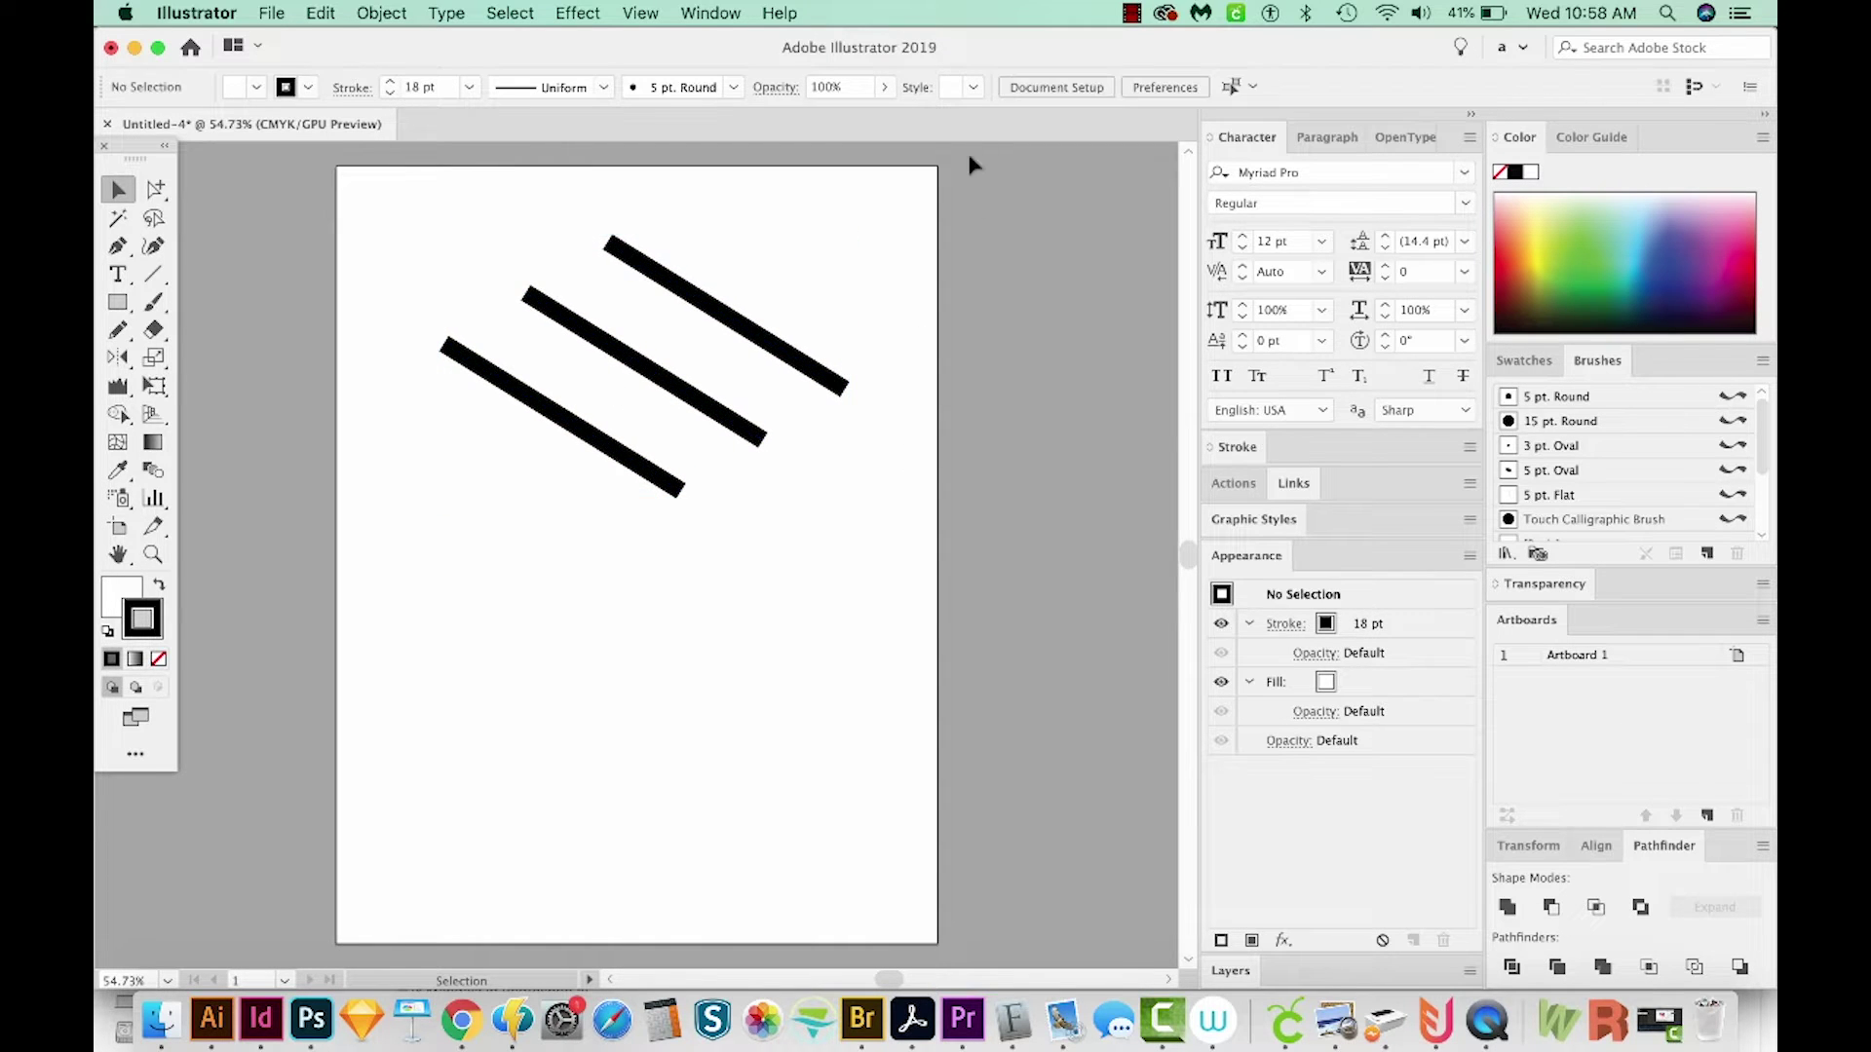
{"action": "key", "text": "super+a"}
{"action": "left_click_drag", "start_coordinate": [939, 198], "coordinate": [402, 560]}
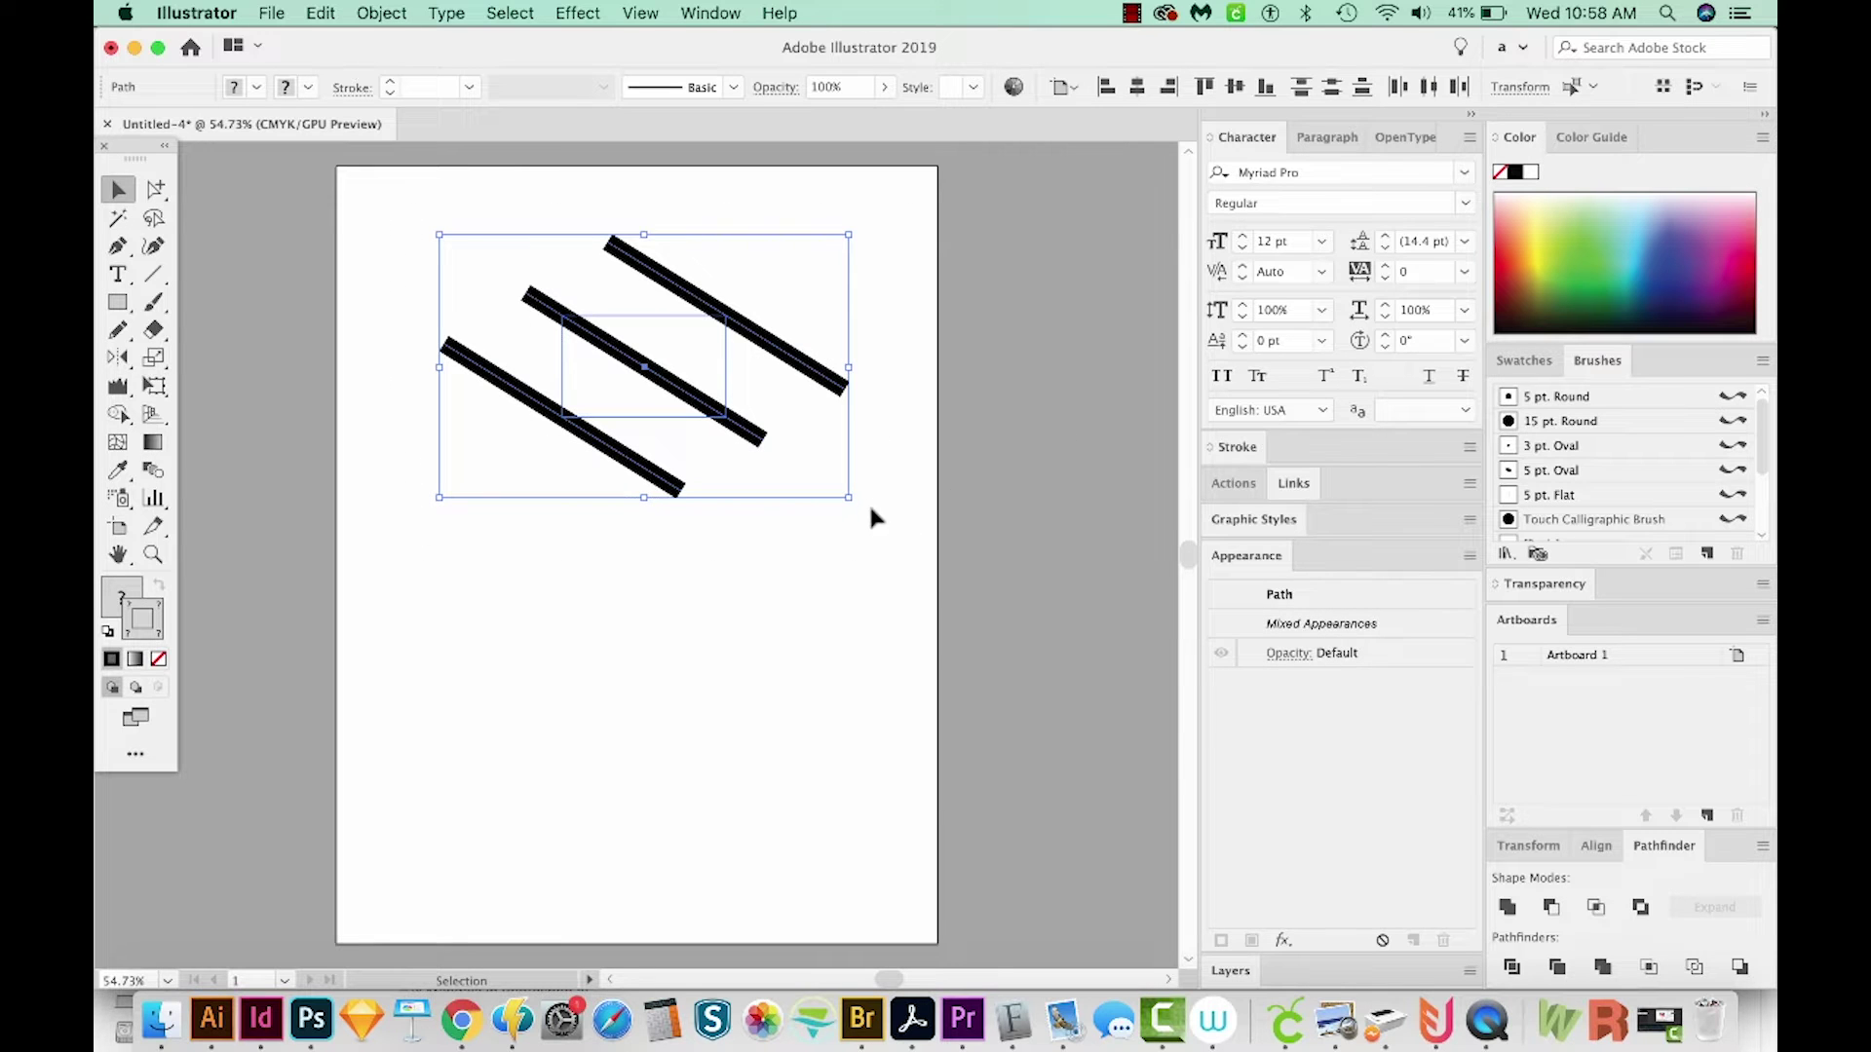
{"action": "left_click_drag", "start_coordinate": [848, 497], "coordinate": [575, 258]}
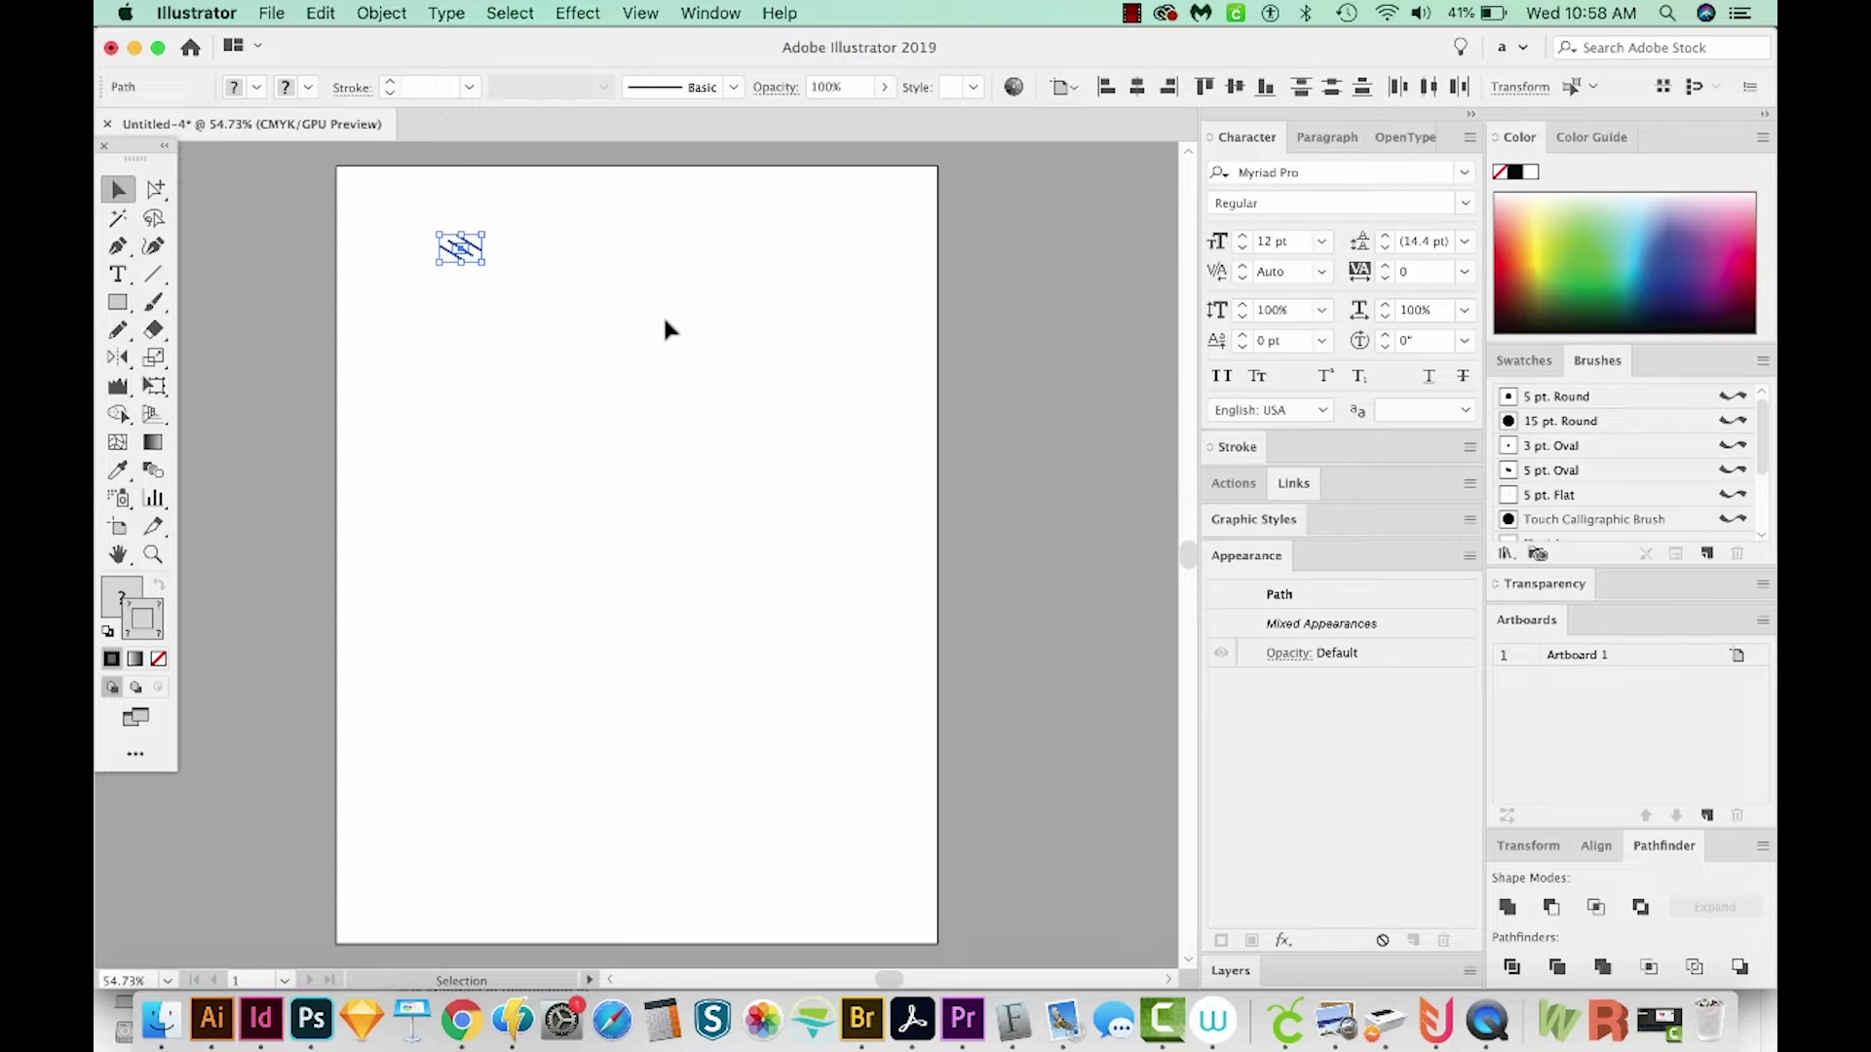
- Drag the tile into the Swatches panel to save it as a pattern swatch
{"action": "key", "text": "F5"}
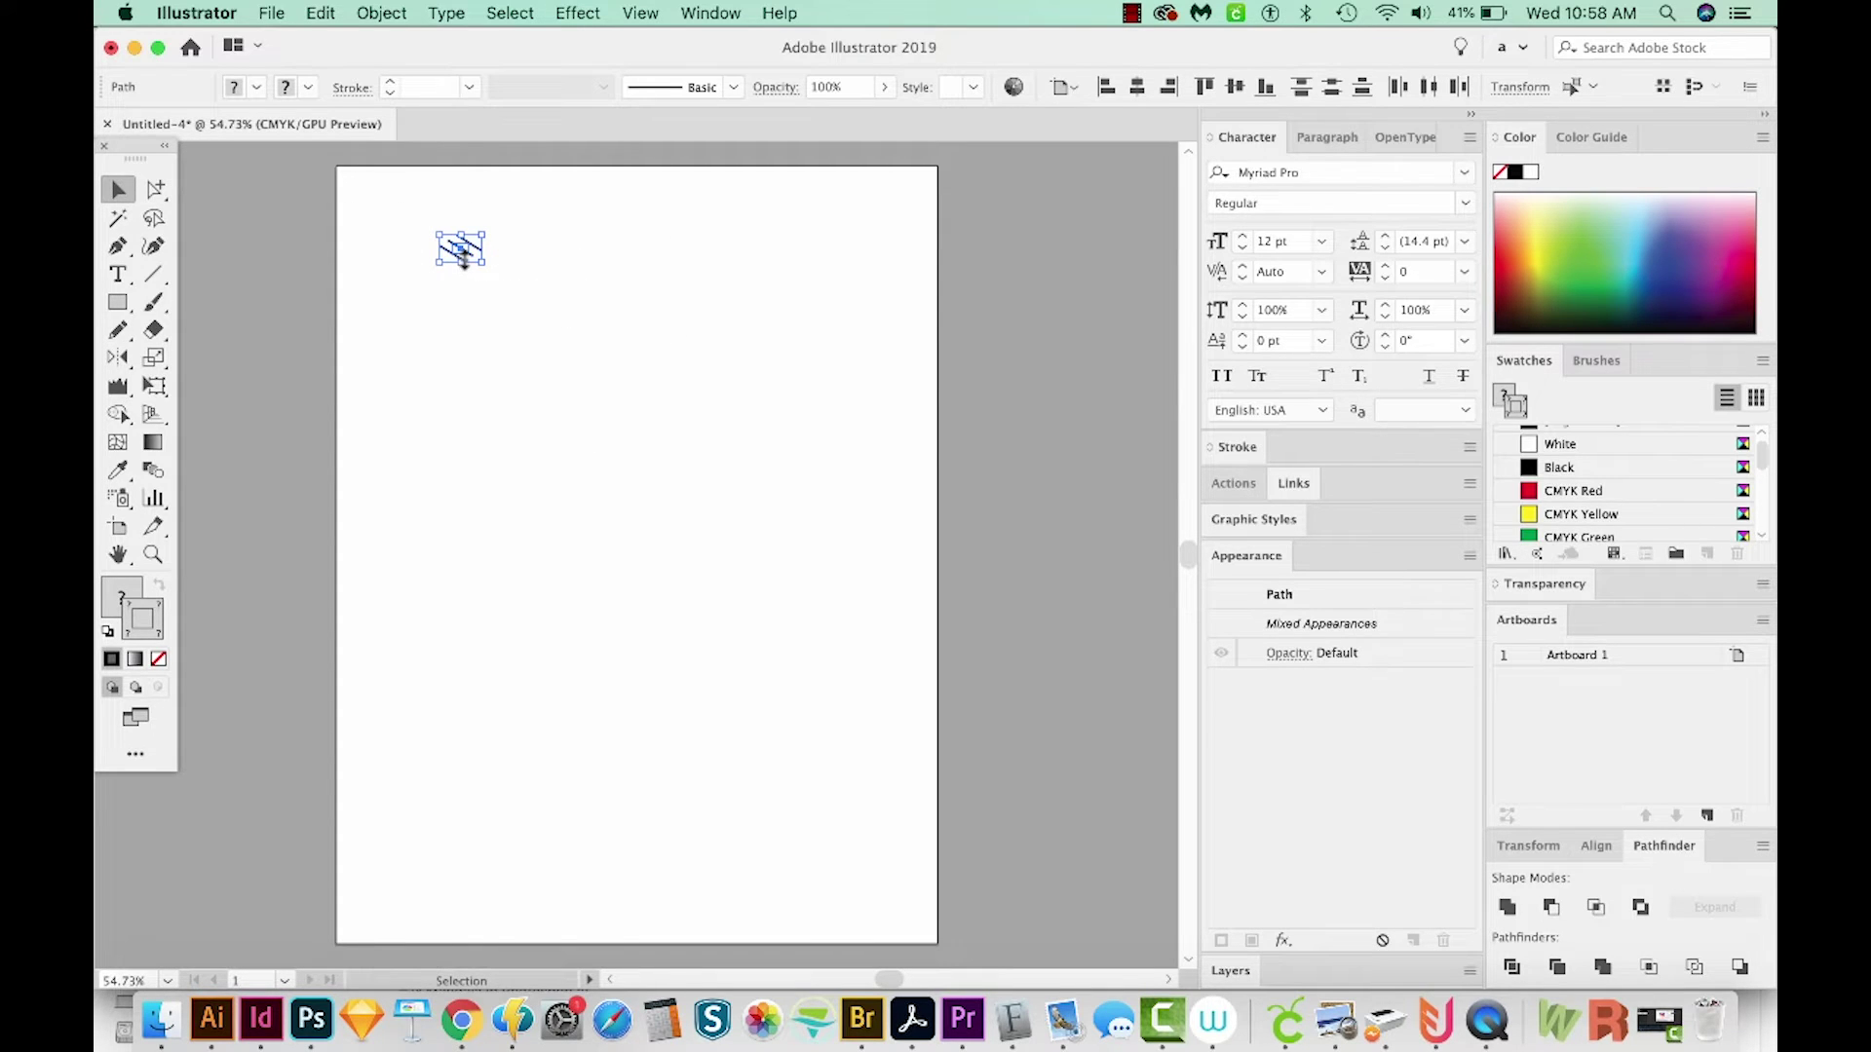
{"action": "left_click_drag", "start_coordinate": [468, 263], "coordinate": [1556, 466]}
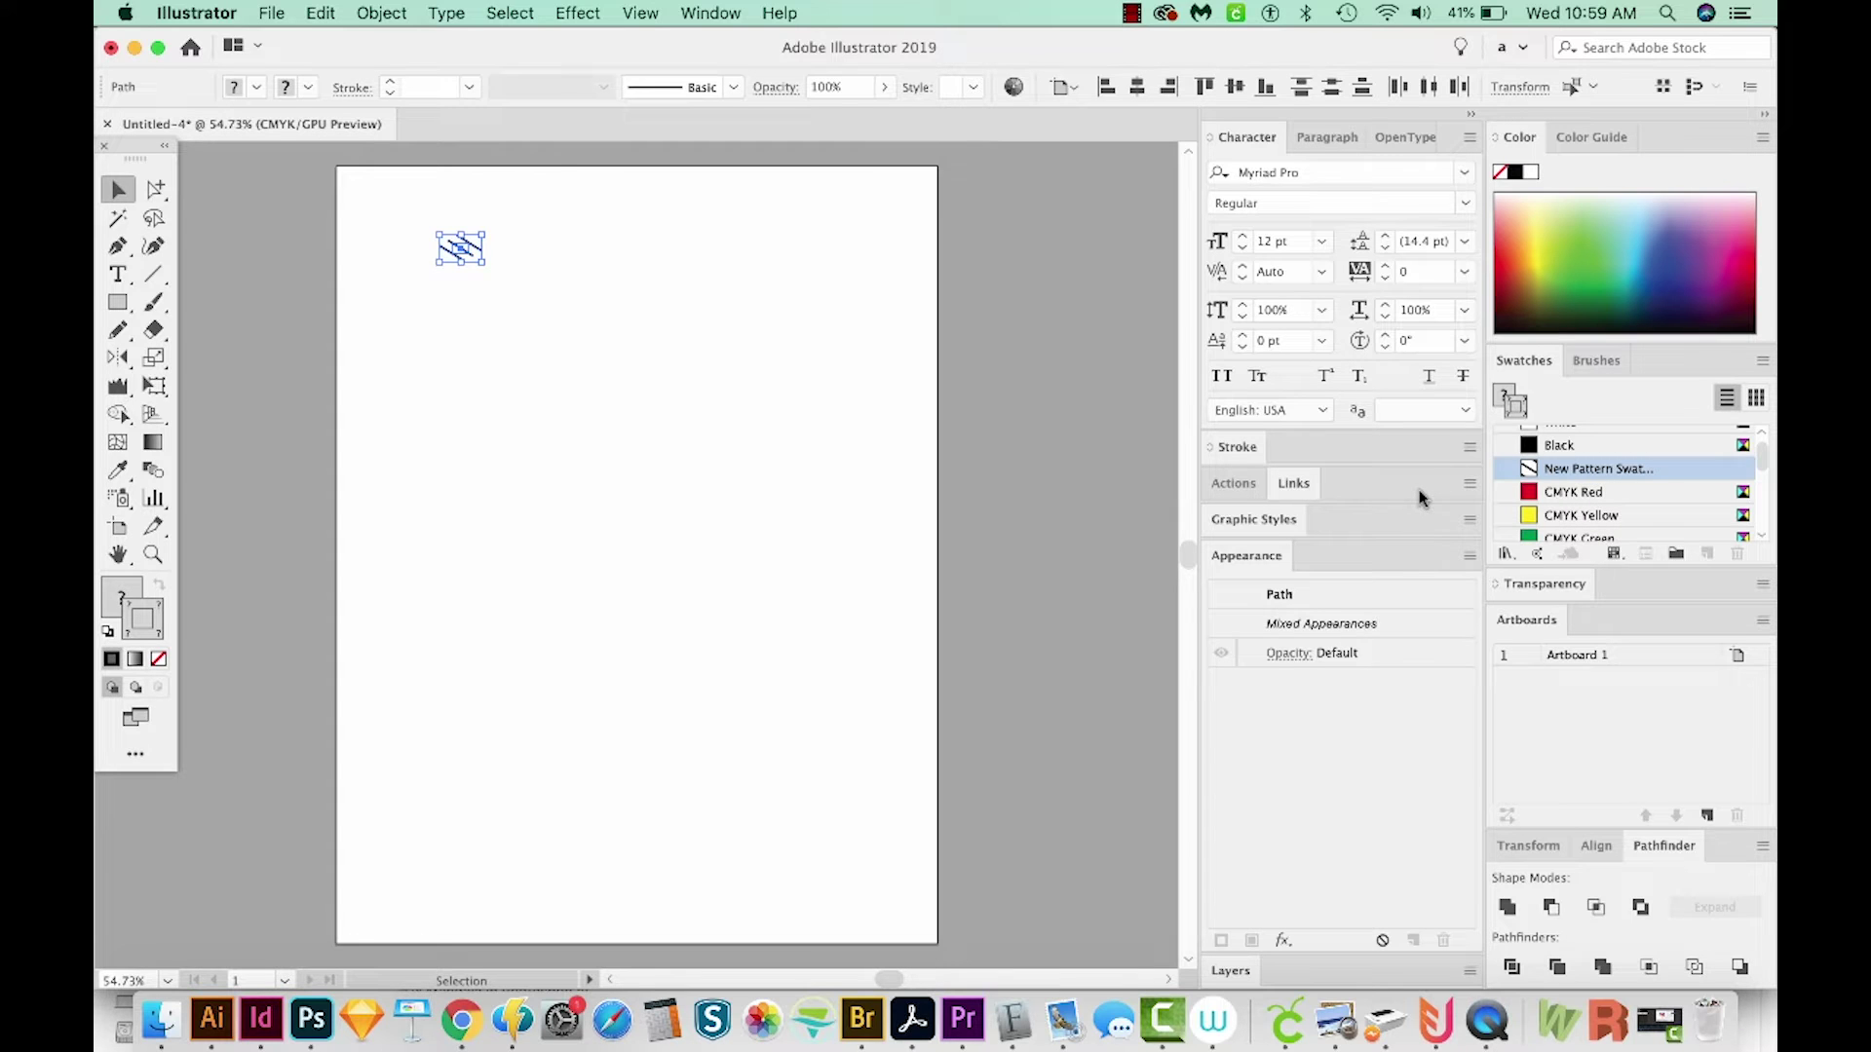
{"action": "key", "text": "m"}
- Draw a large rectangle and fill it with New Pattern Swatch 1
{"action": "mouse_move", "coordinate": [396, 319]}
{"action": "left_mouse_down"}
{"action": "mouse_move", "coordinate": [645, 607]}
{"action": "mouse_move", "coordinate": [727, 632]}
{"action": "left_mouse_up"}
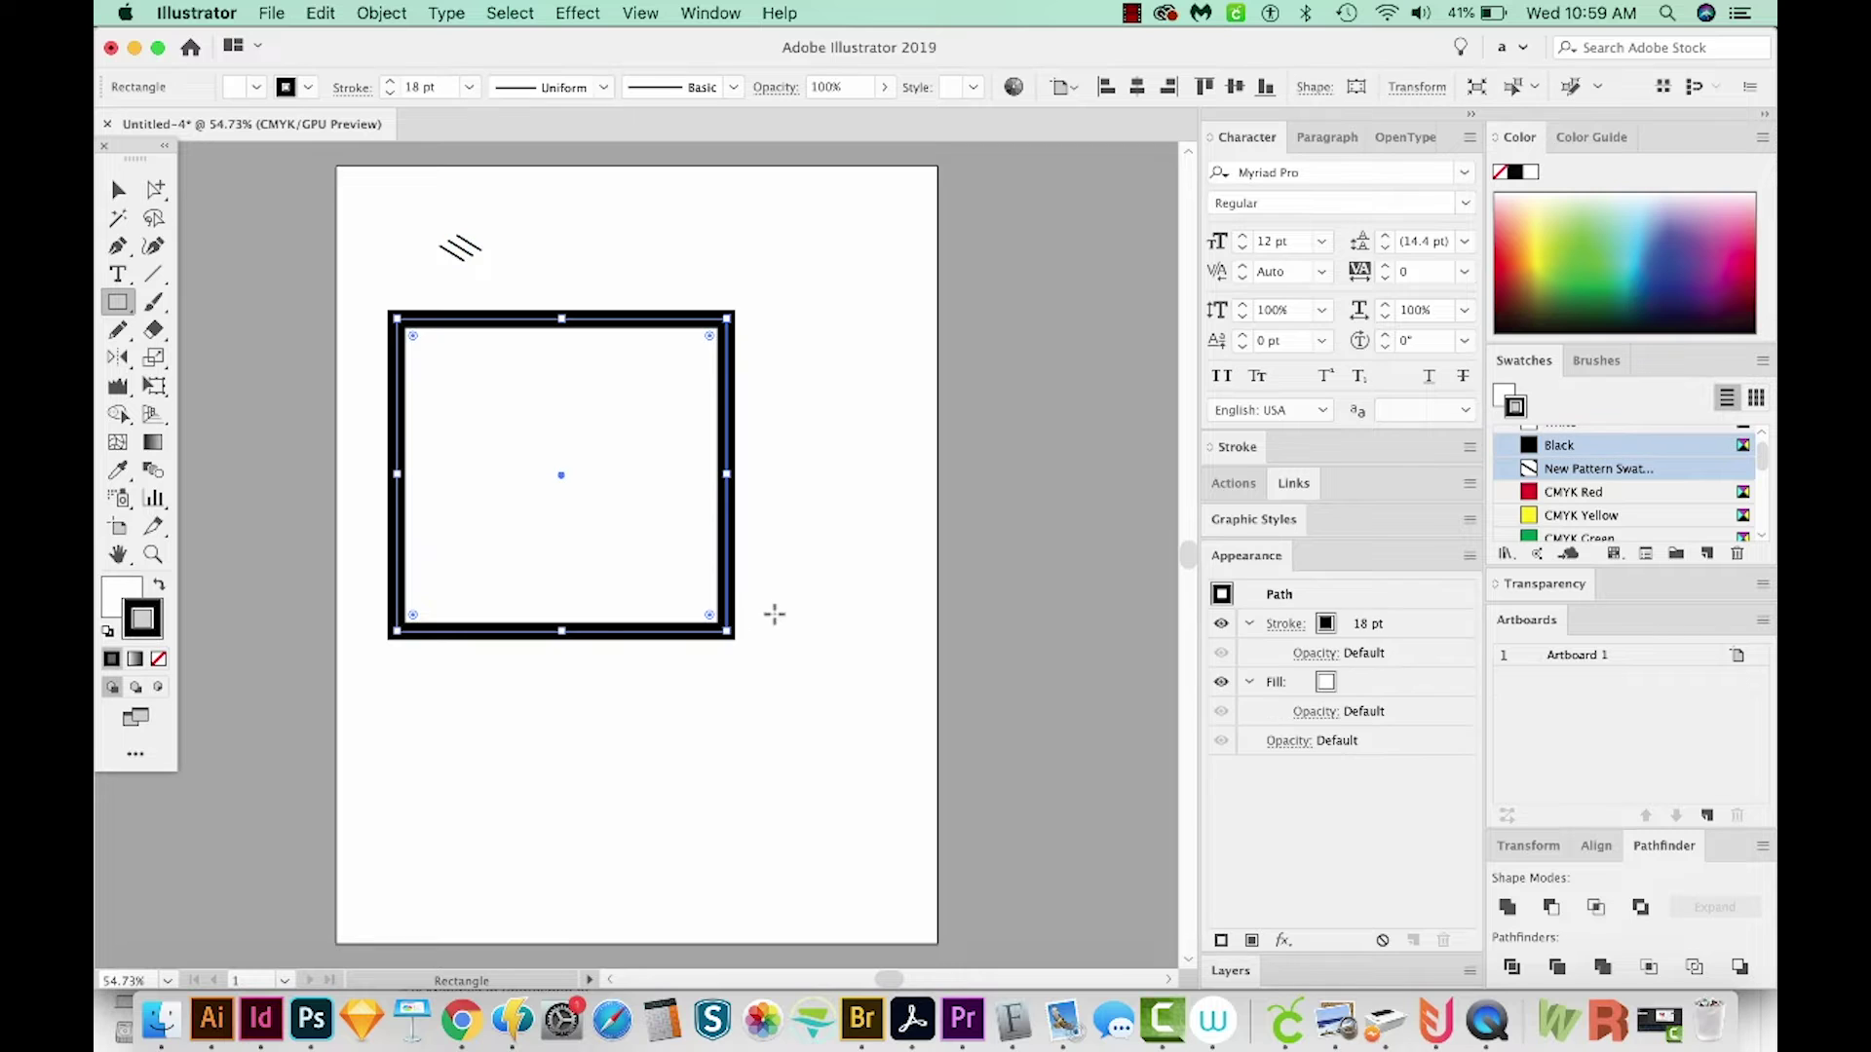
{"action": "left_click", "coordinate": [121, 591]}
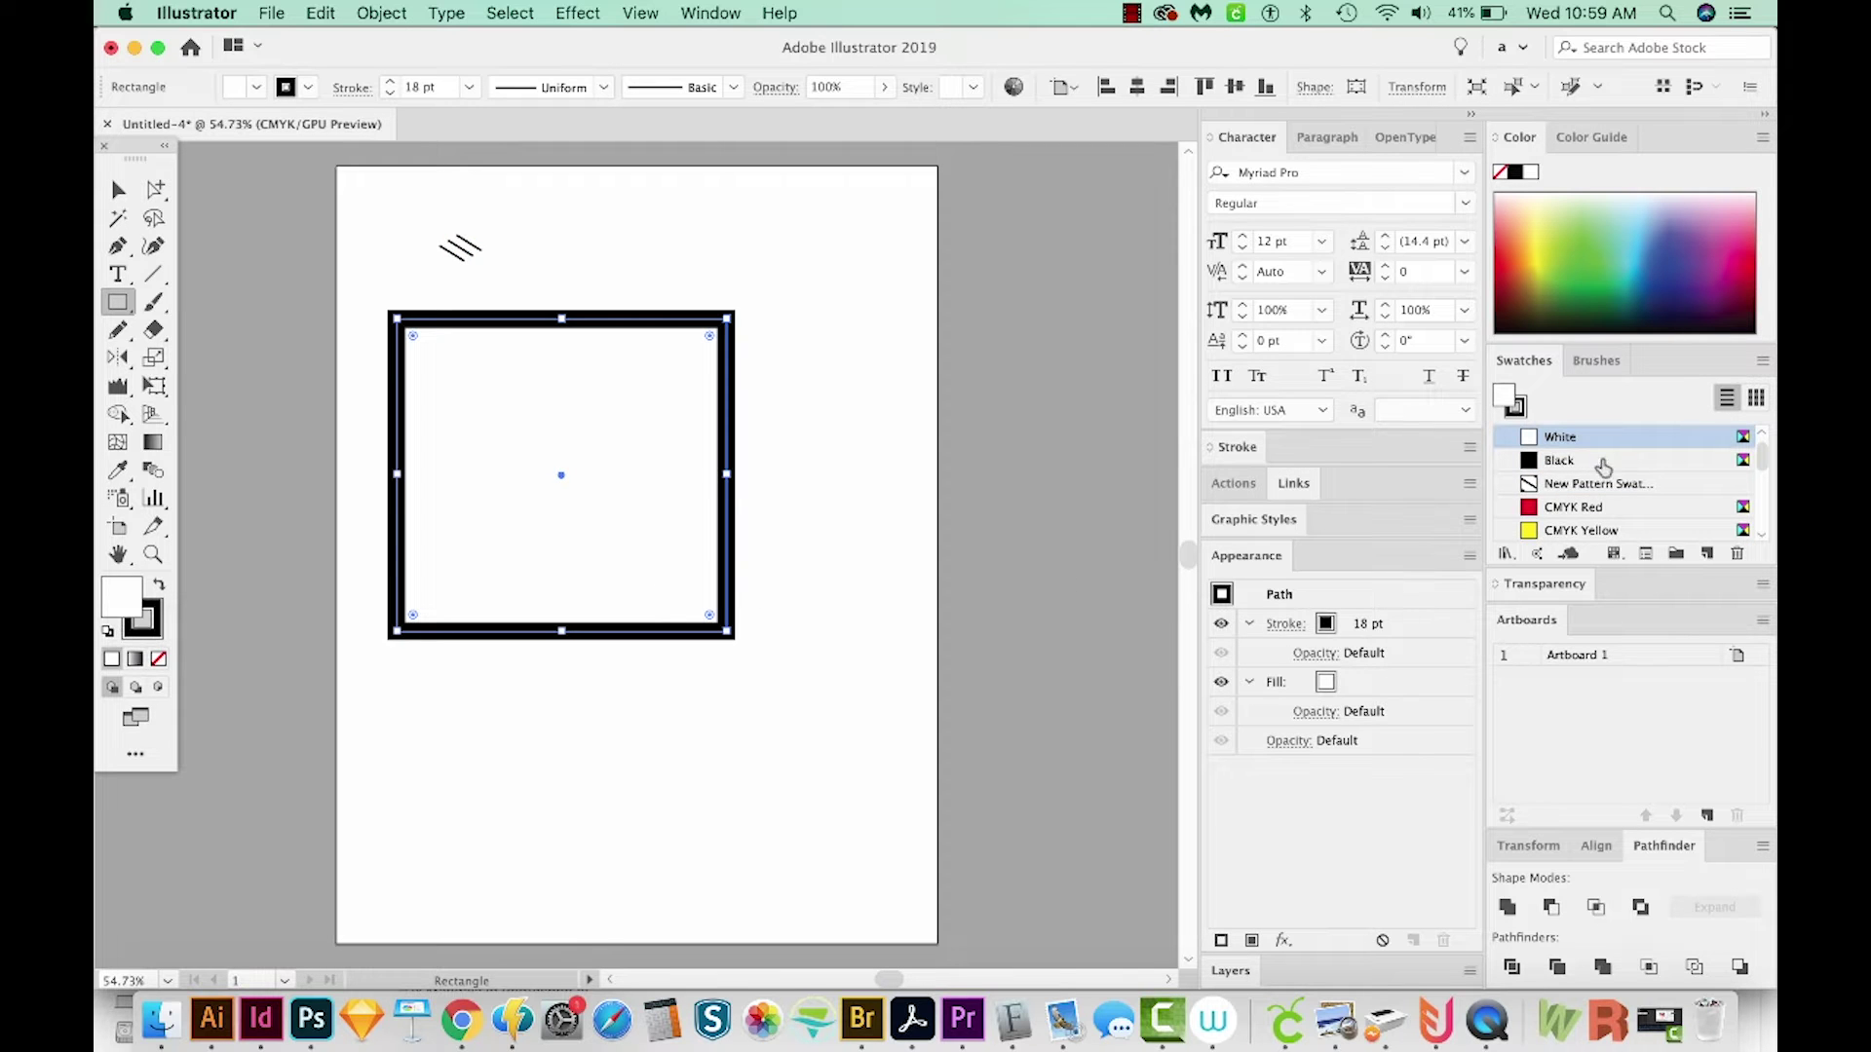
{"action": "left_click", "coordinate": [1583, 487]}
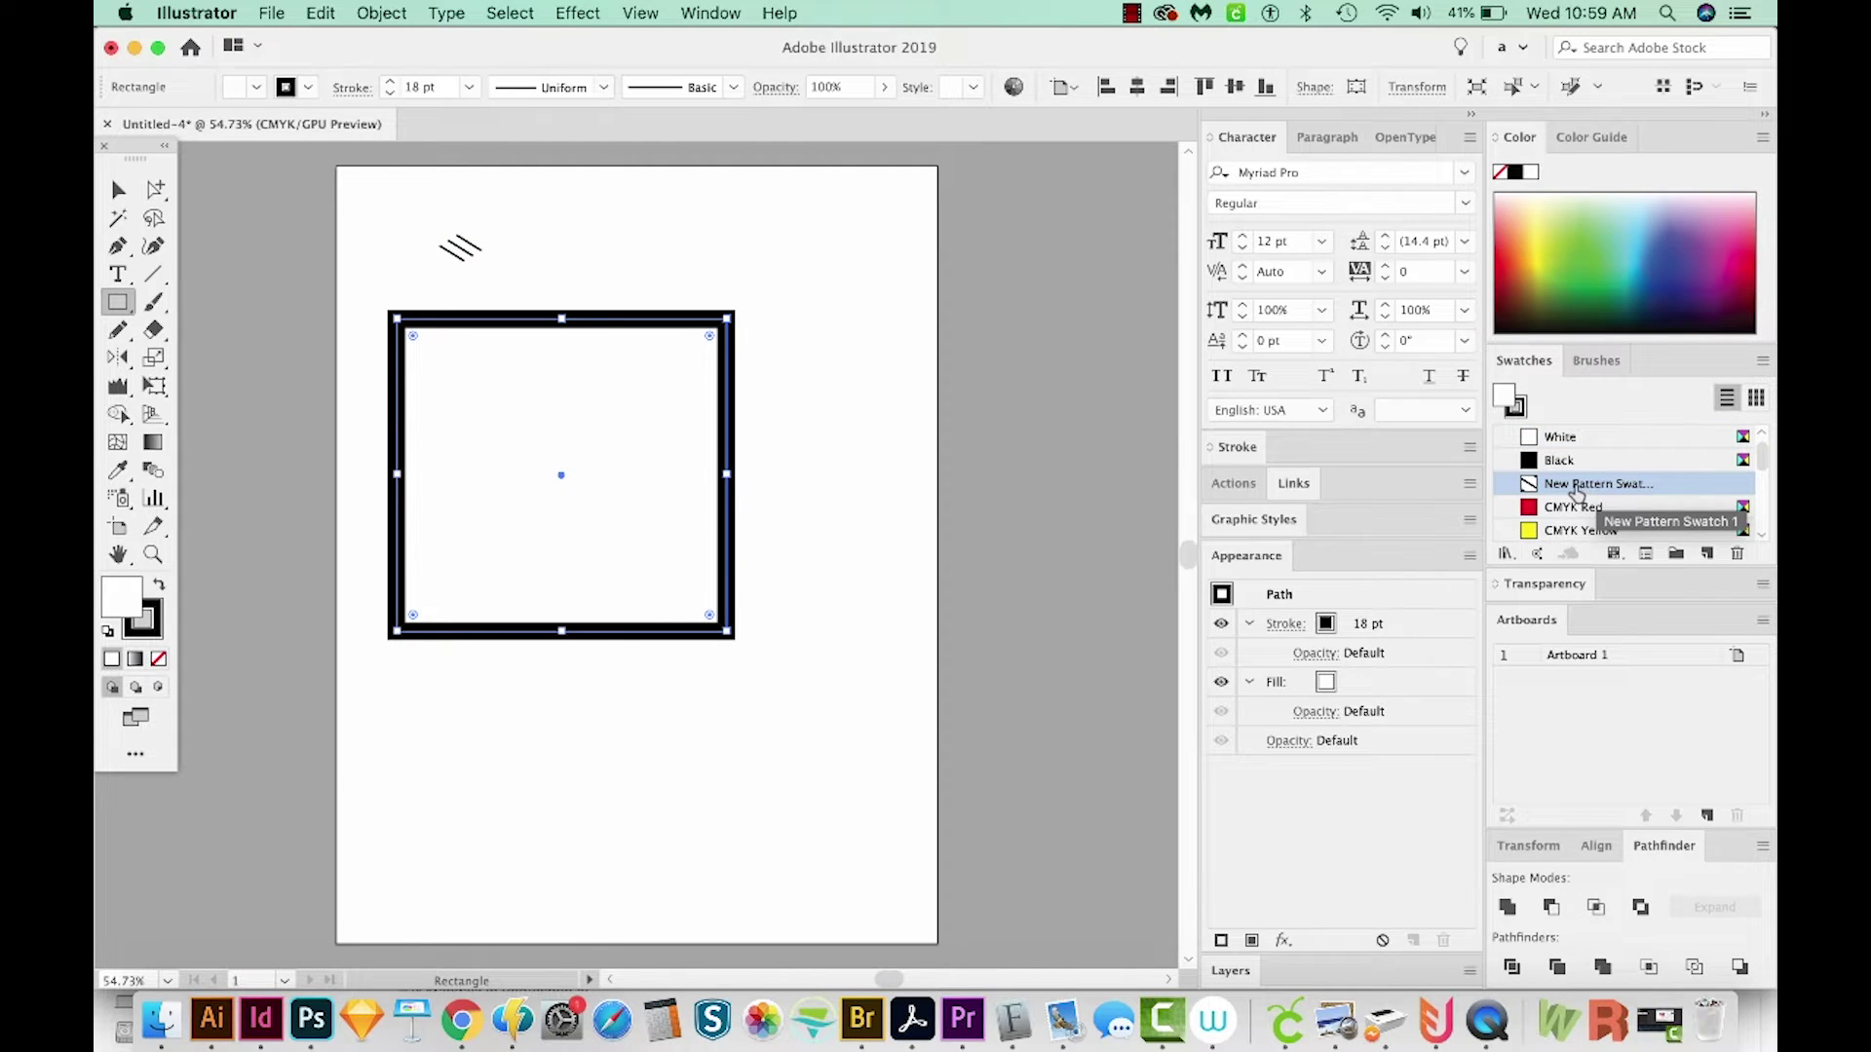
{"action": "left_click", "coordinate": [1575, 492]}
{"action": "key", "text": "z"}
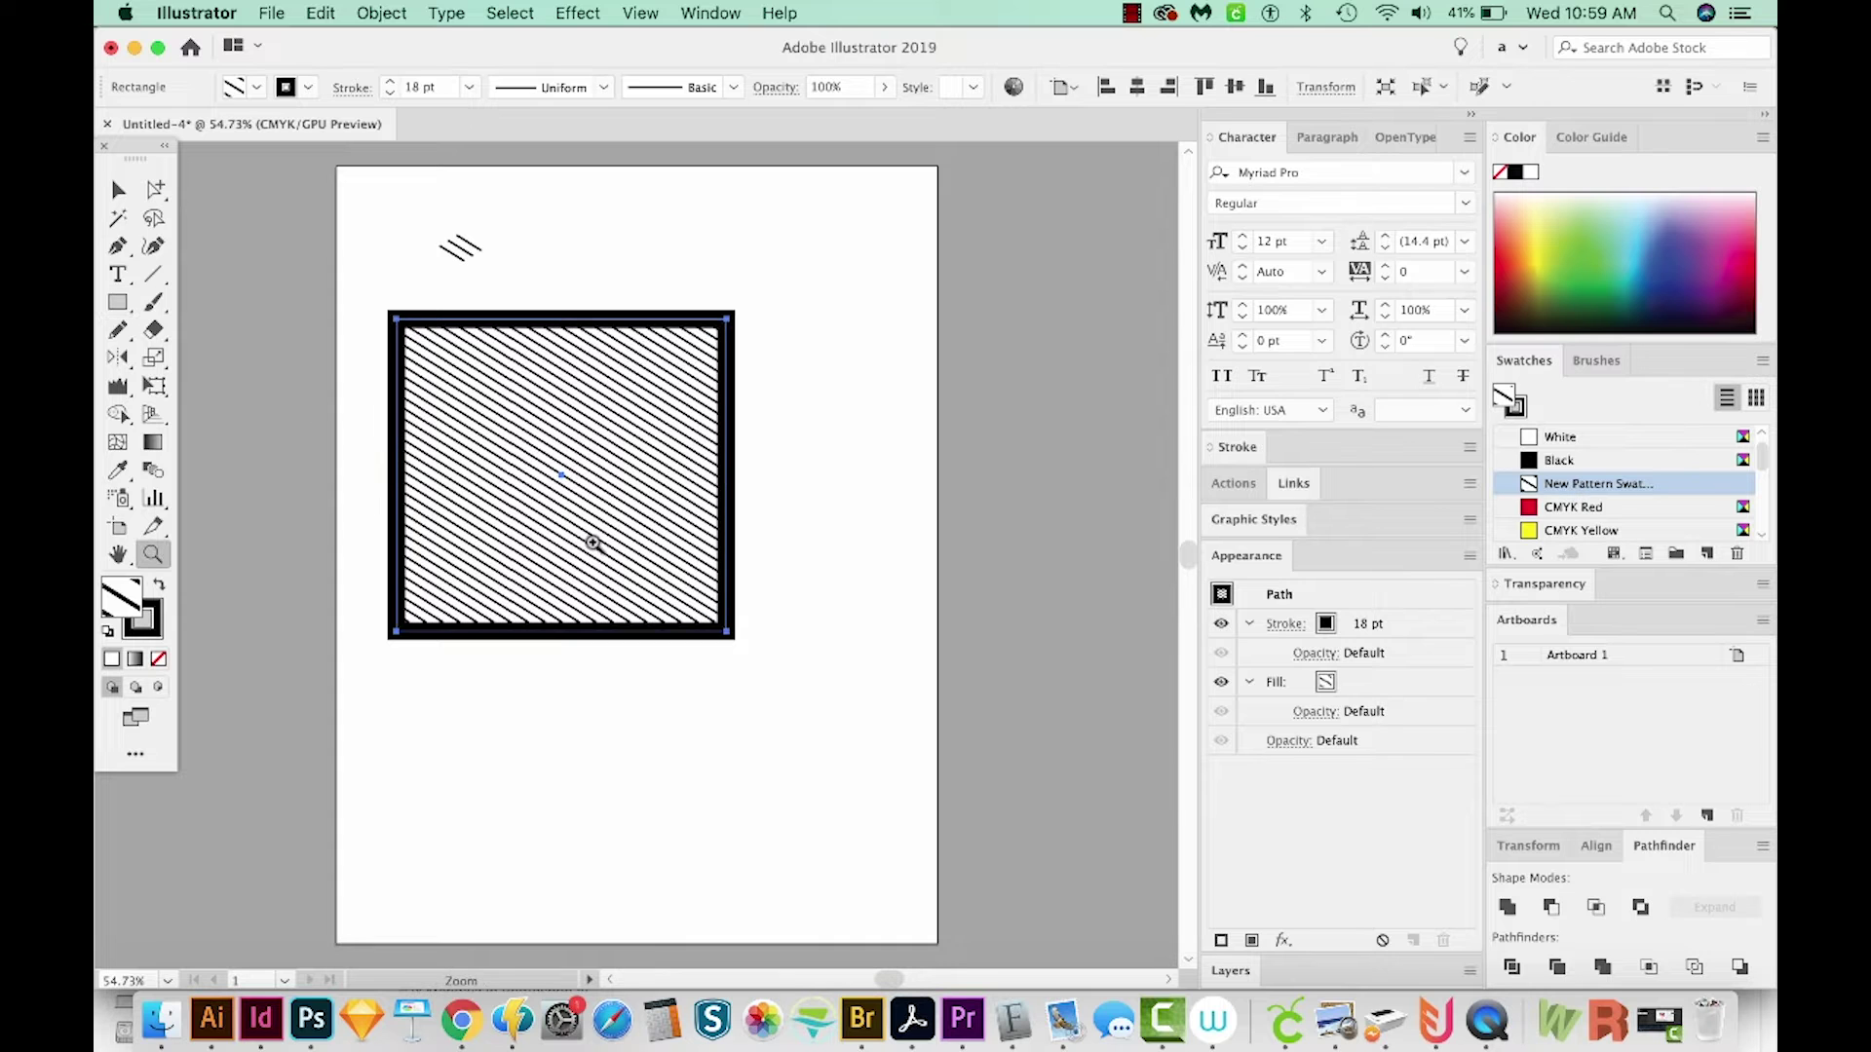
{"action": "left_click_drag", "start_coordinate": [459, 575], "coordinate": [738, 298]}
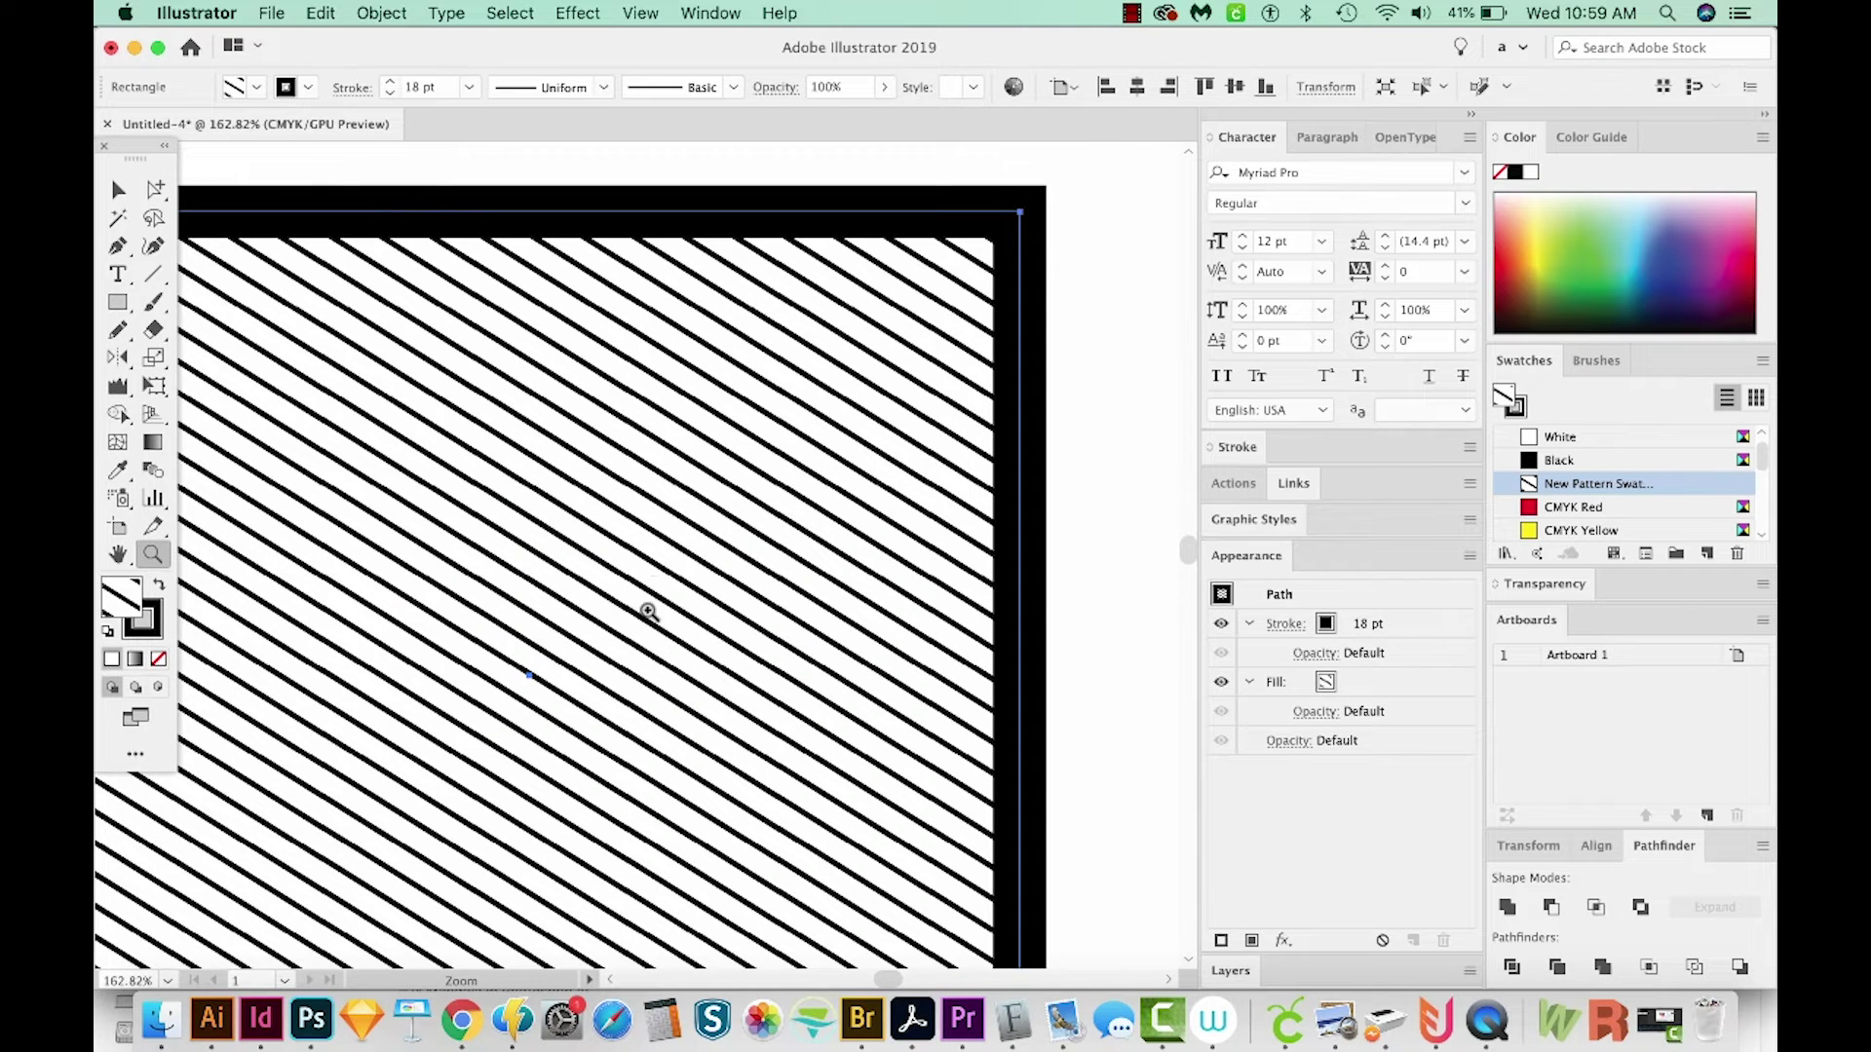
{"action": "key", "text": "super+minus"}
{"action": "key", "text": "super+minus"}
{"action": "key", "text": "super+minus"}
{"action": "key", "text": "super+minus"}
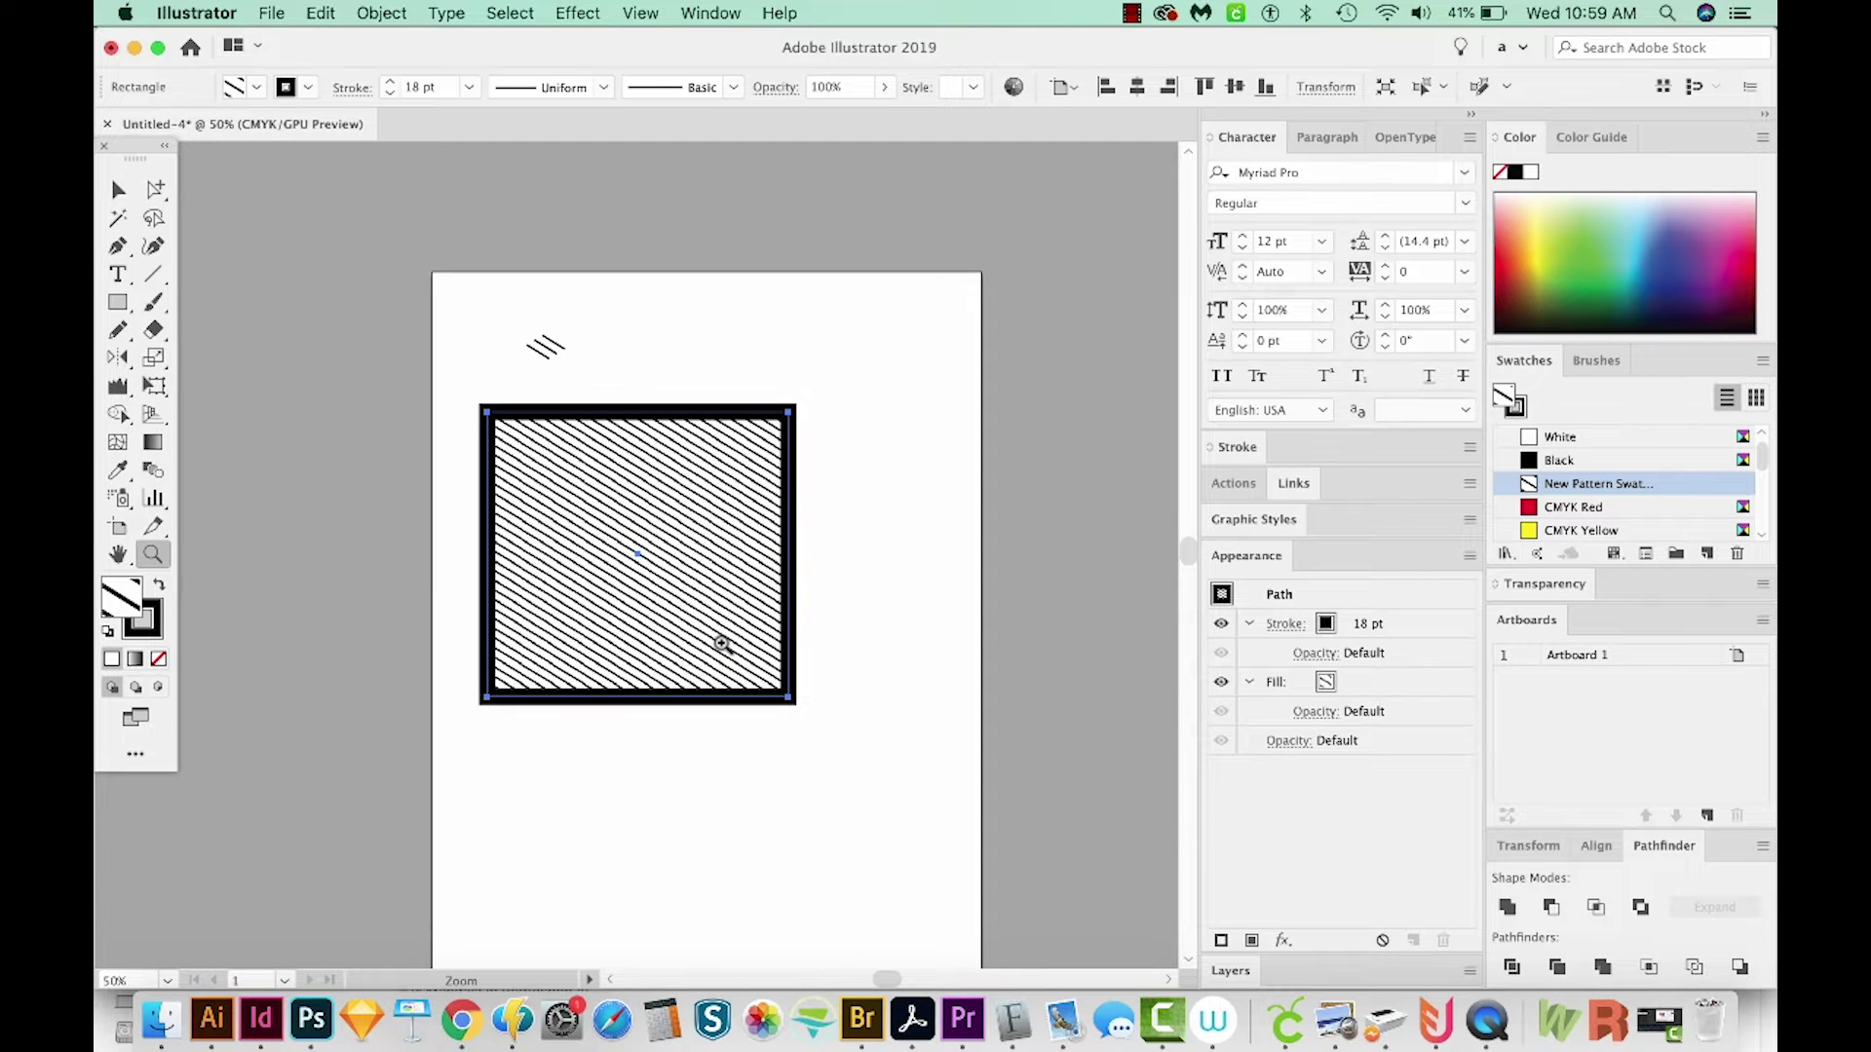
{"action": "left_click_drag", "start_coordinate": [310, 555], "coordinate": [152, 657]}
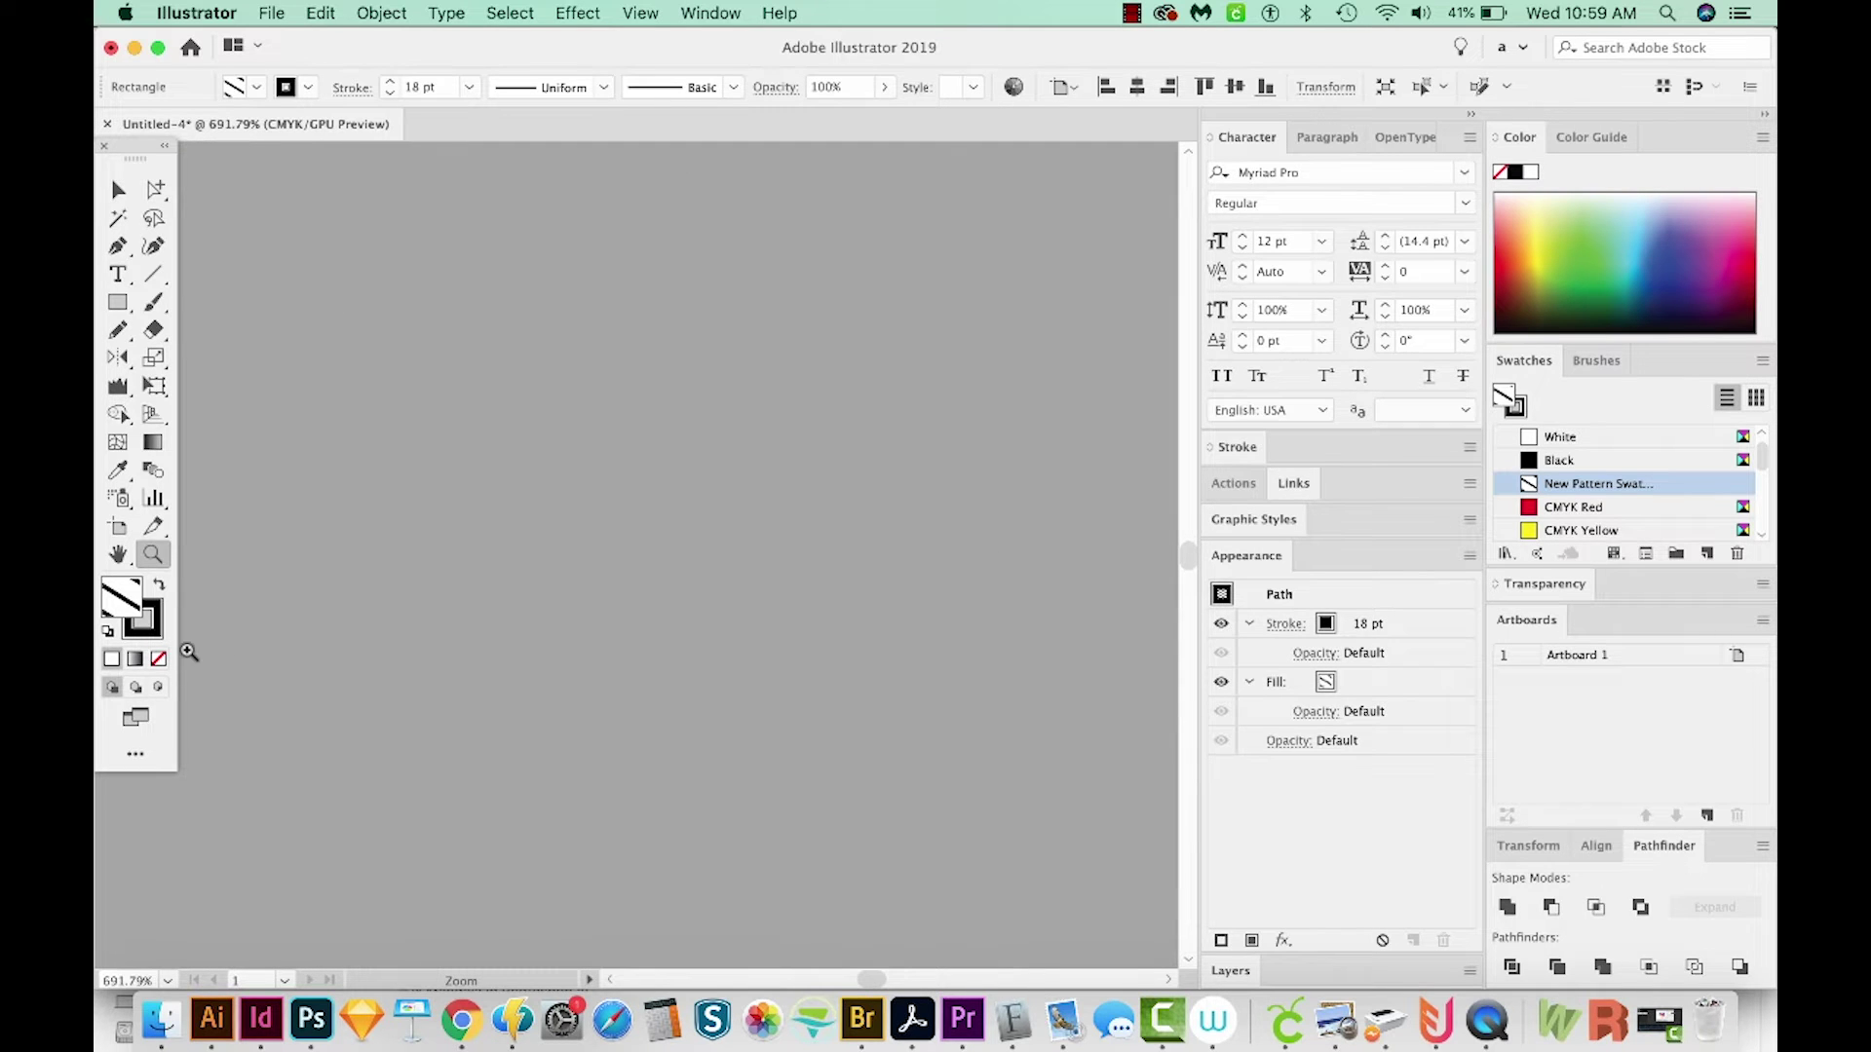
{"action": "key", "text": "super+0"}
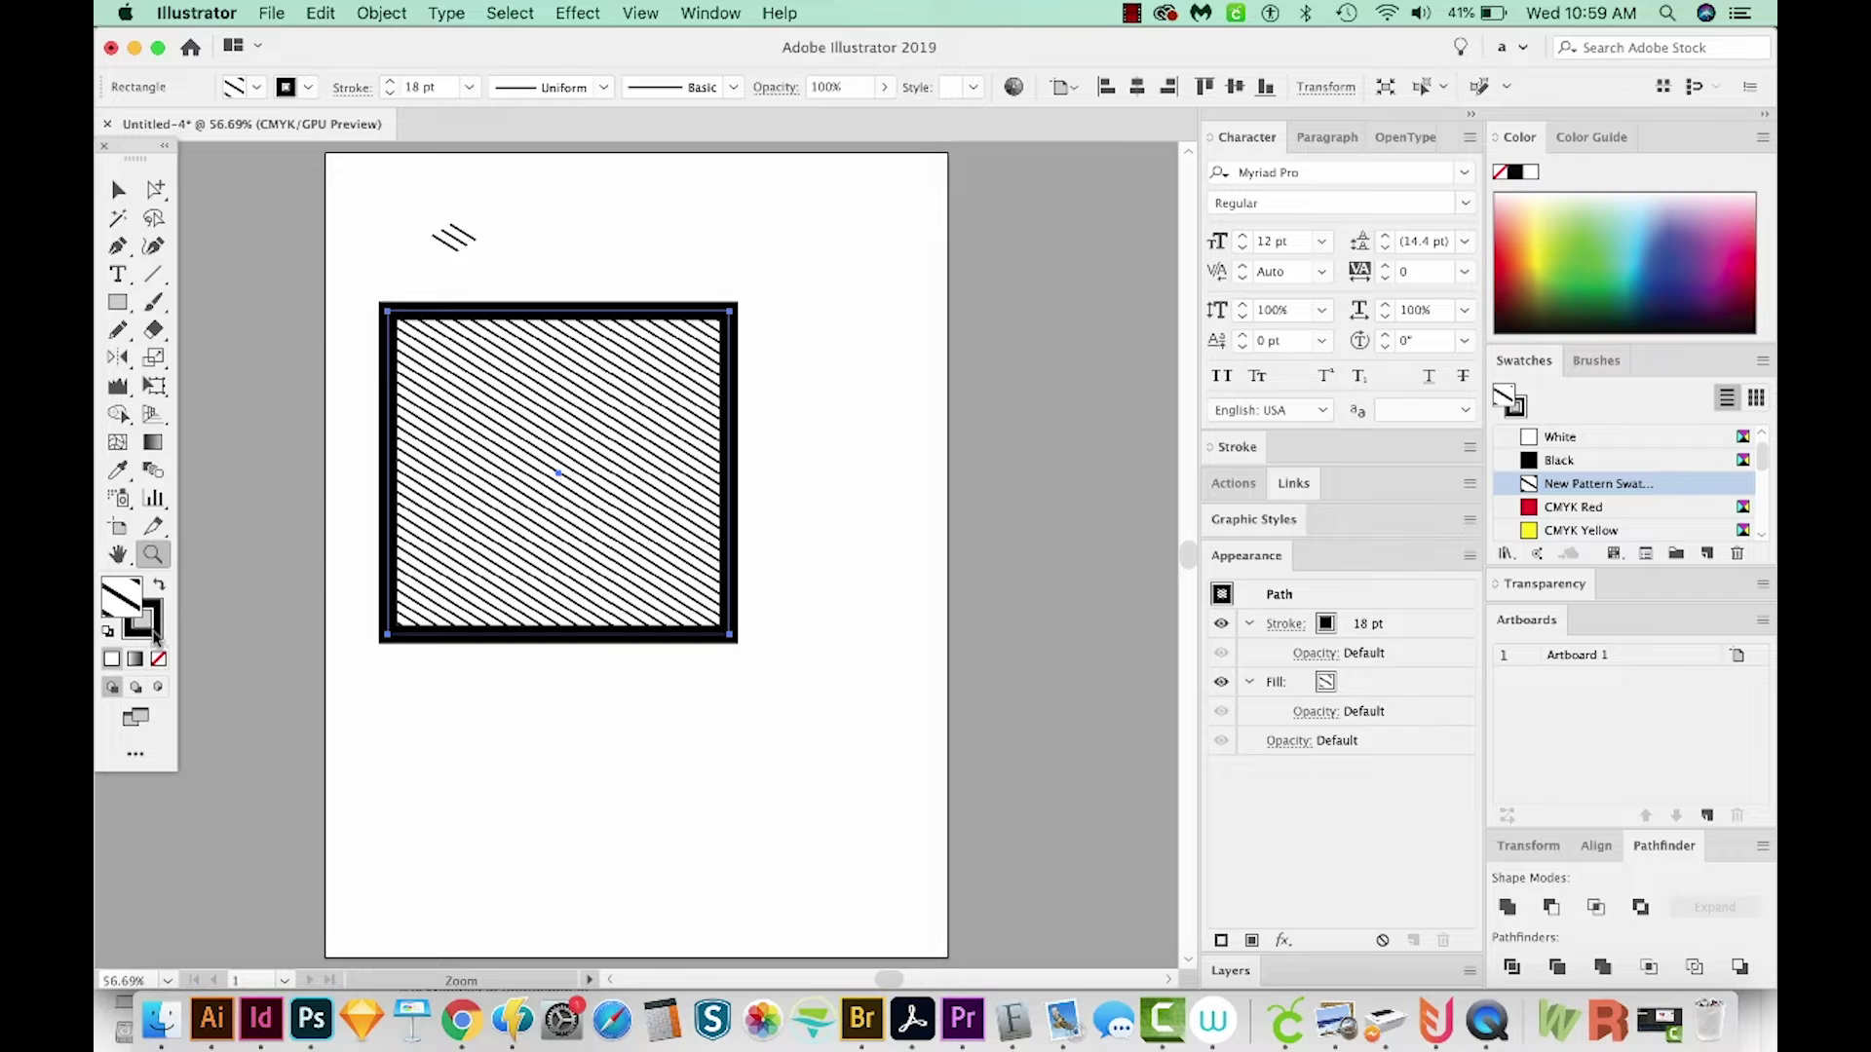
- Set the rectangle's stroke to None and move it to the artboard's top right
{"action": "left_click", "coordinate": [154, 634]}
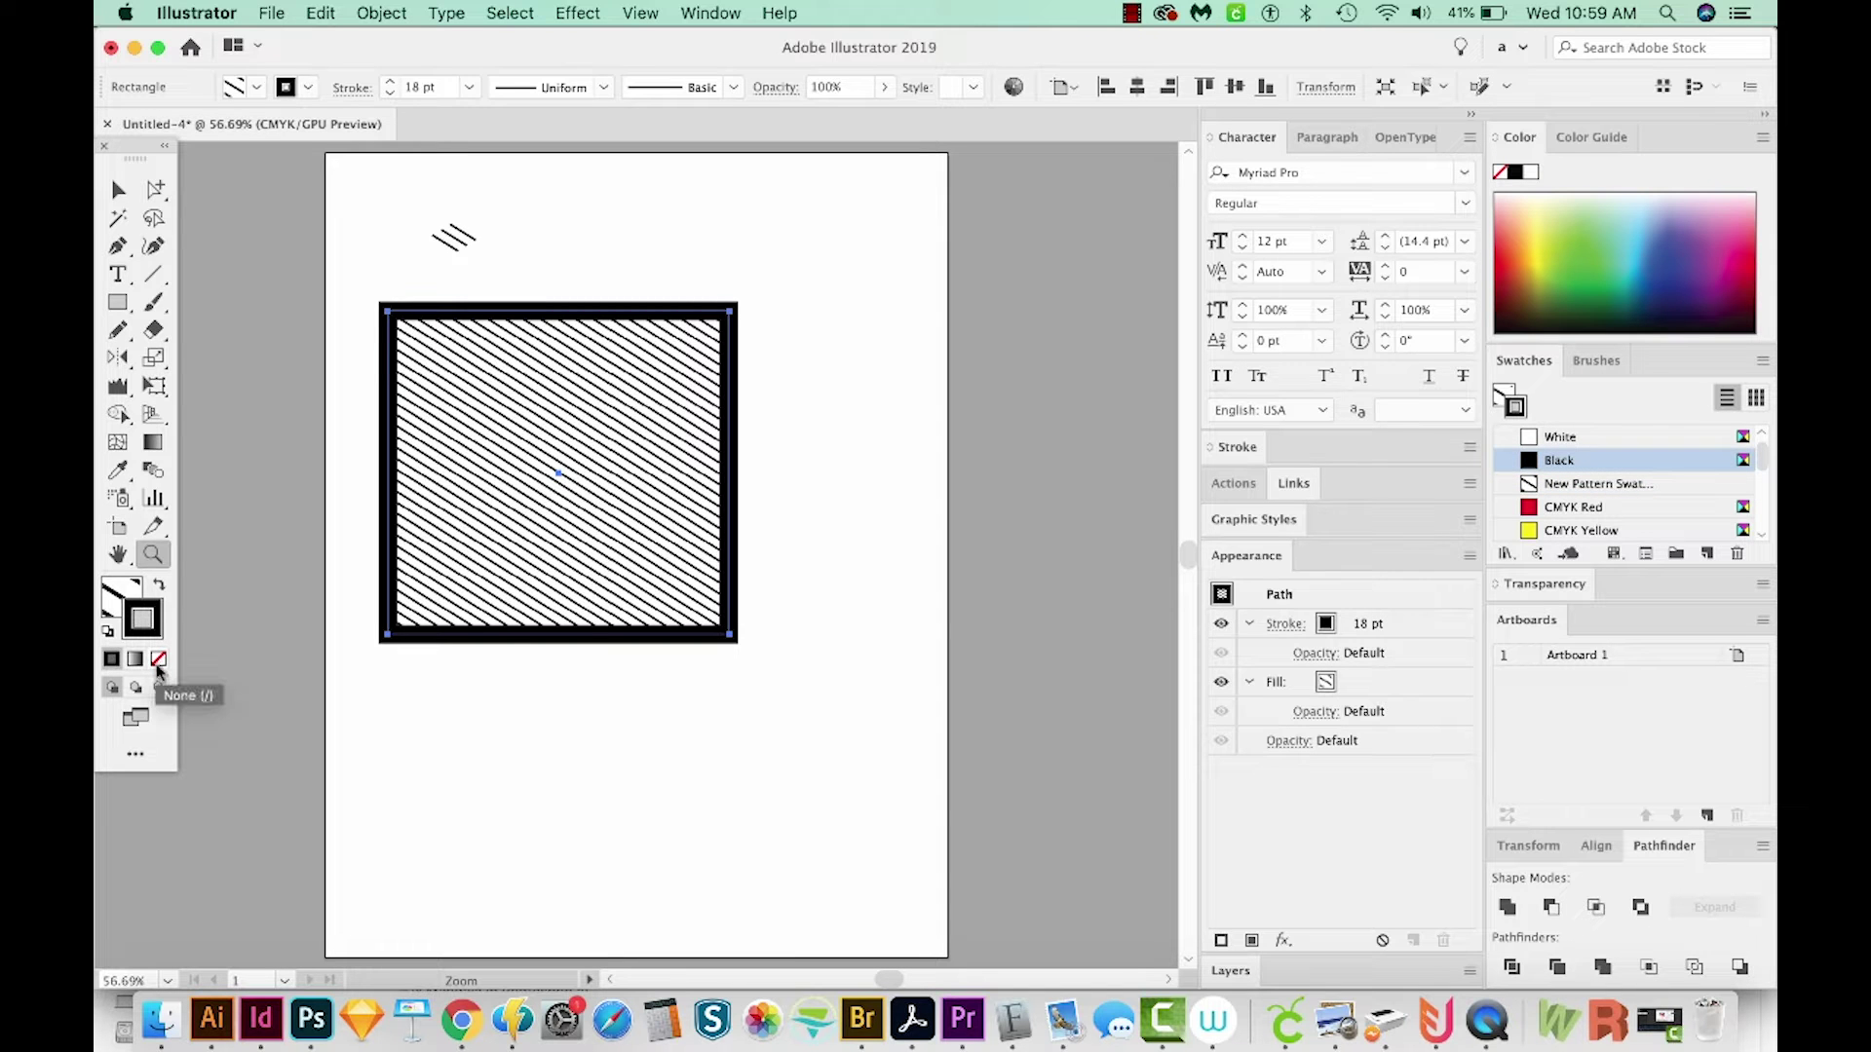
{"action": "left_click", "coordinate": [157, 659]}
{"action": "key", "text": "v"}
{"action": "left_click_drag", "start_coordinate": [610, 532], "coordinate": [931, 430]}
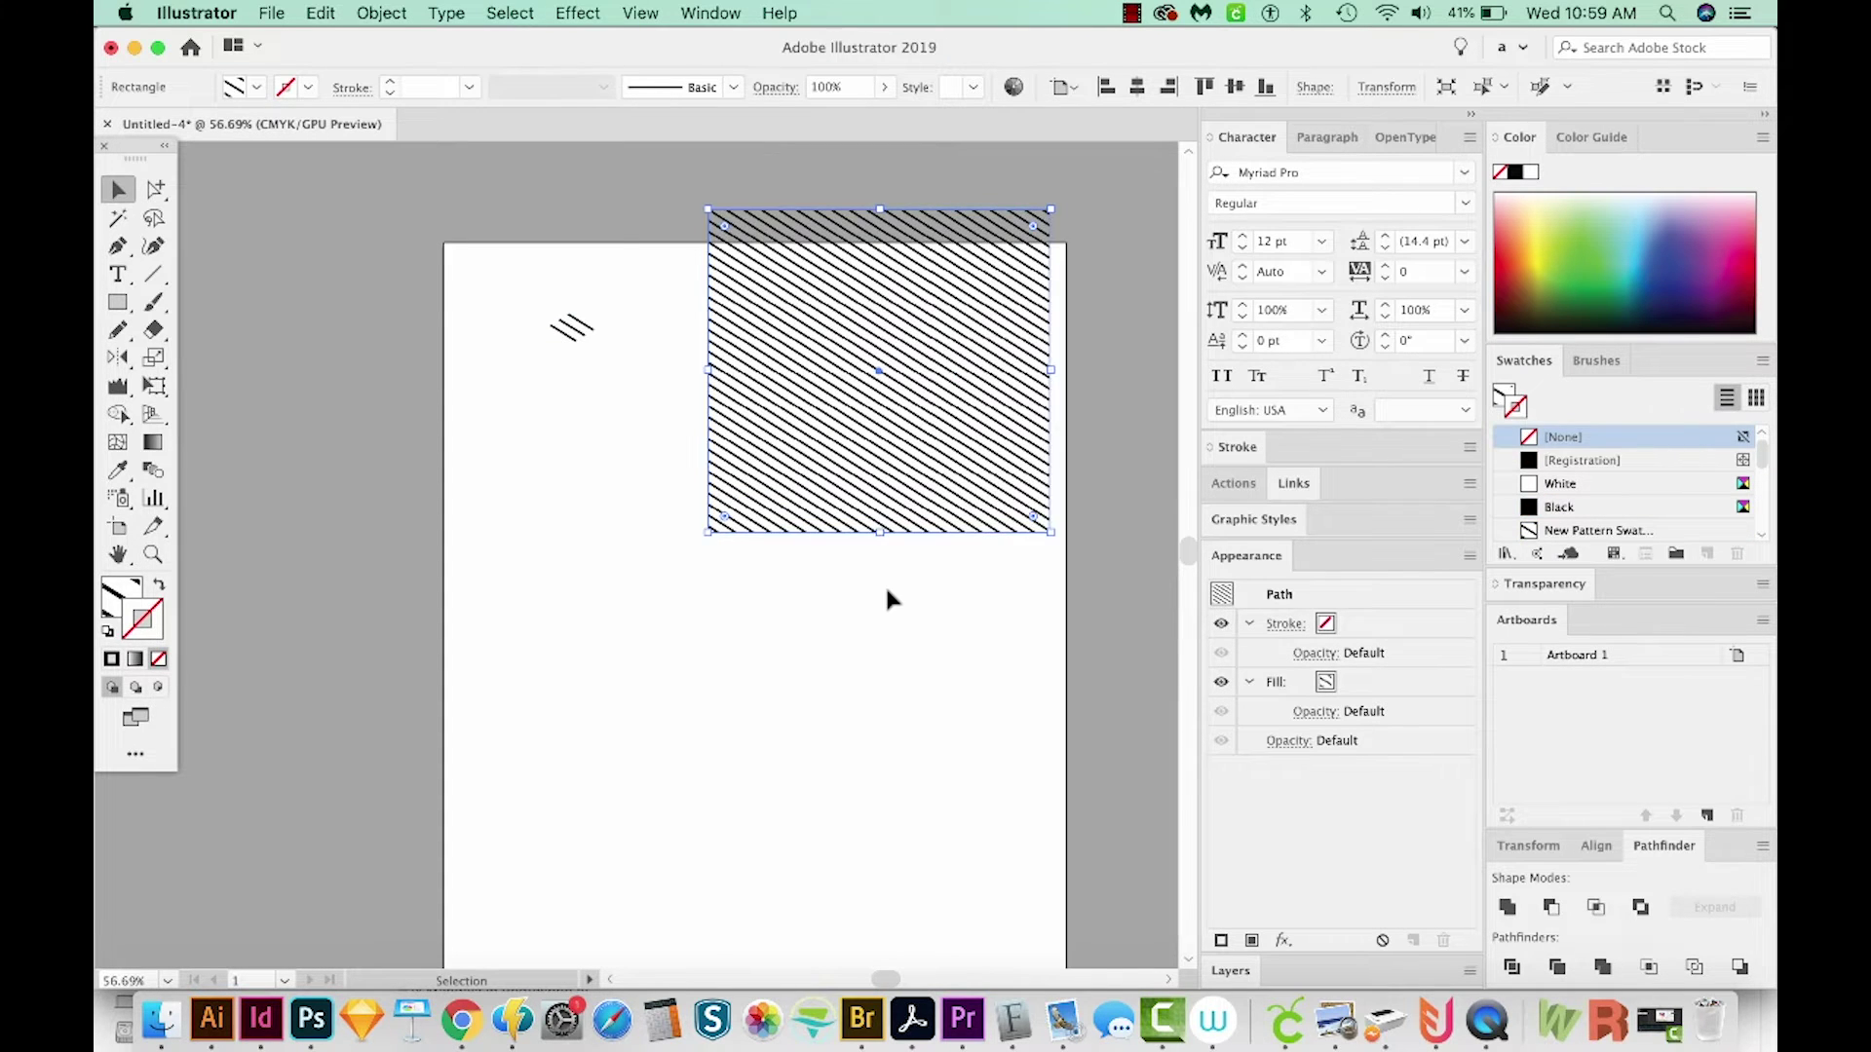
{"action": "left_click", "coordinate": [886, 599]}
{"action": "left_click_drag", "start_coordinate": [827, 660], "coordinate": [844, 660]}
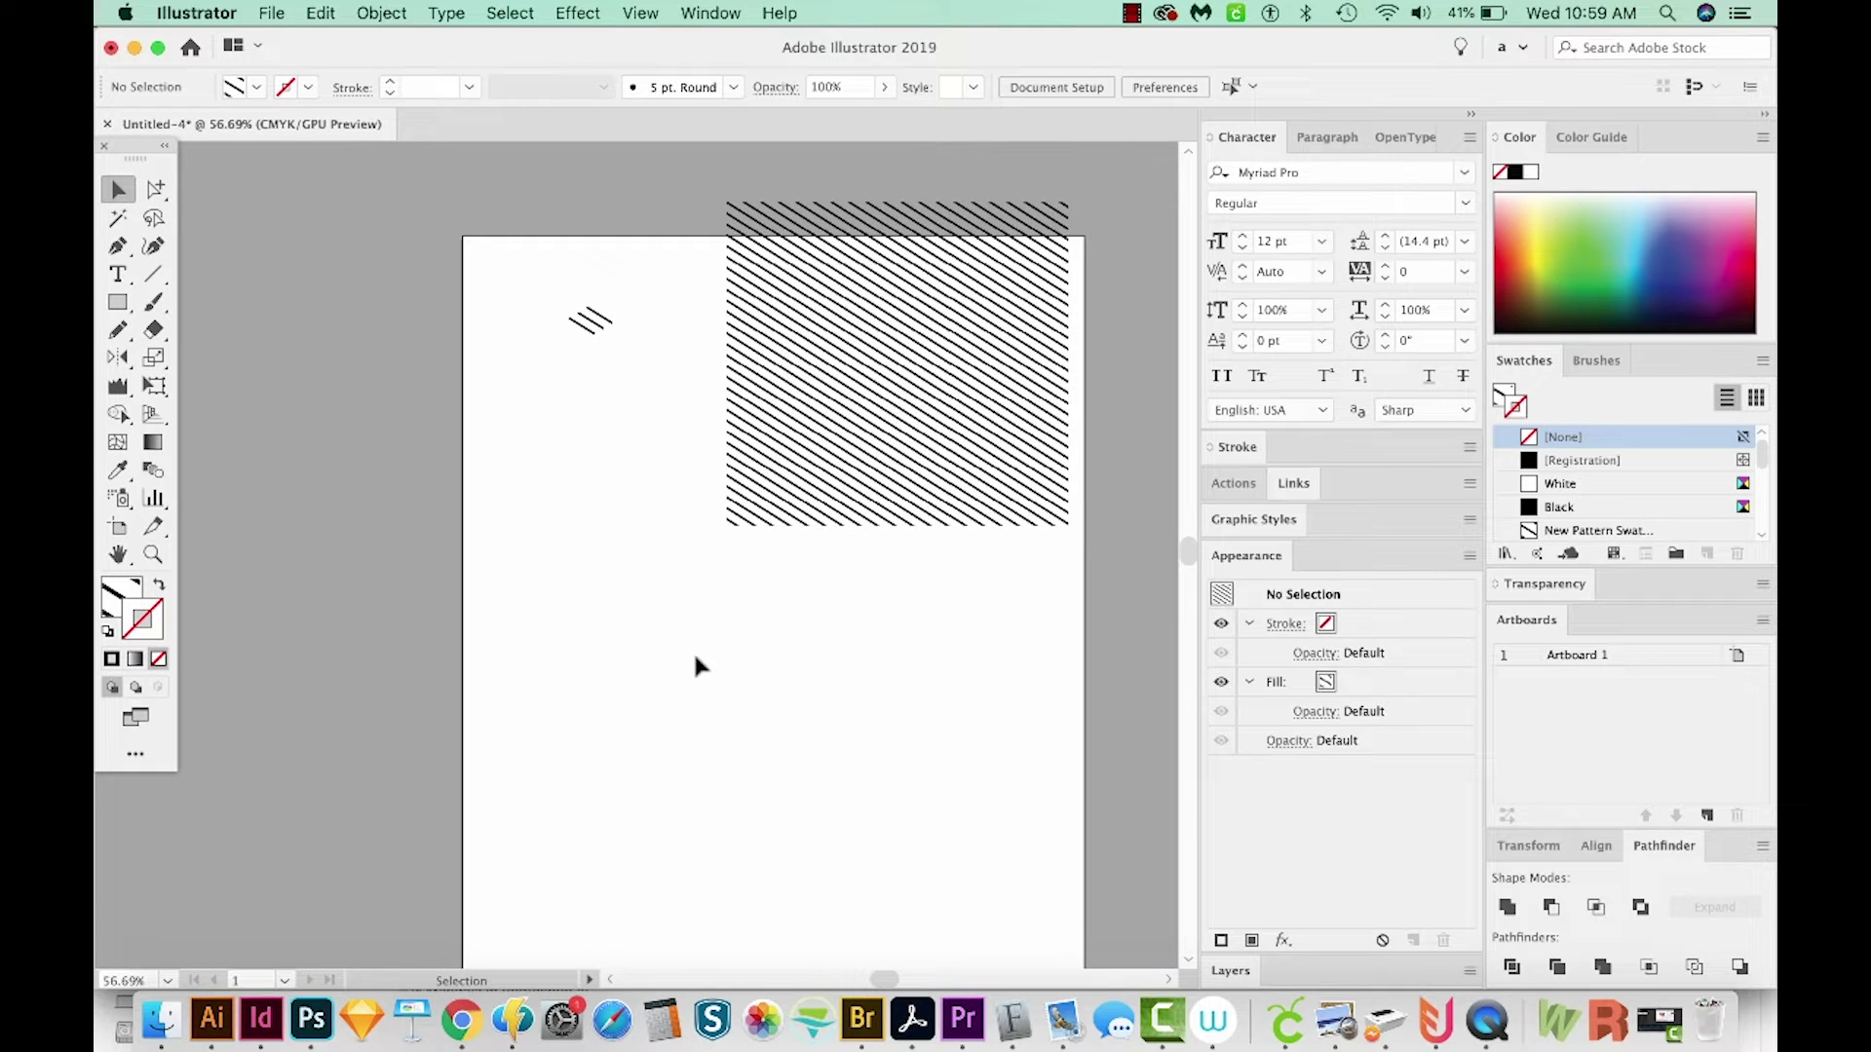
- Type the MB text, enlarge it to about 201 pt and move it up and left
{"action": "left_click", "coordinate": [117, 279]}
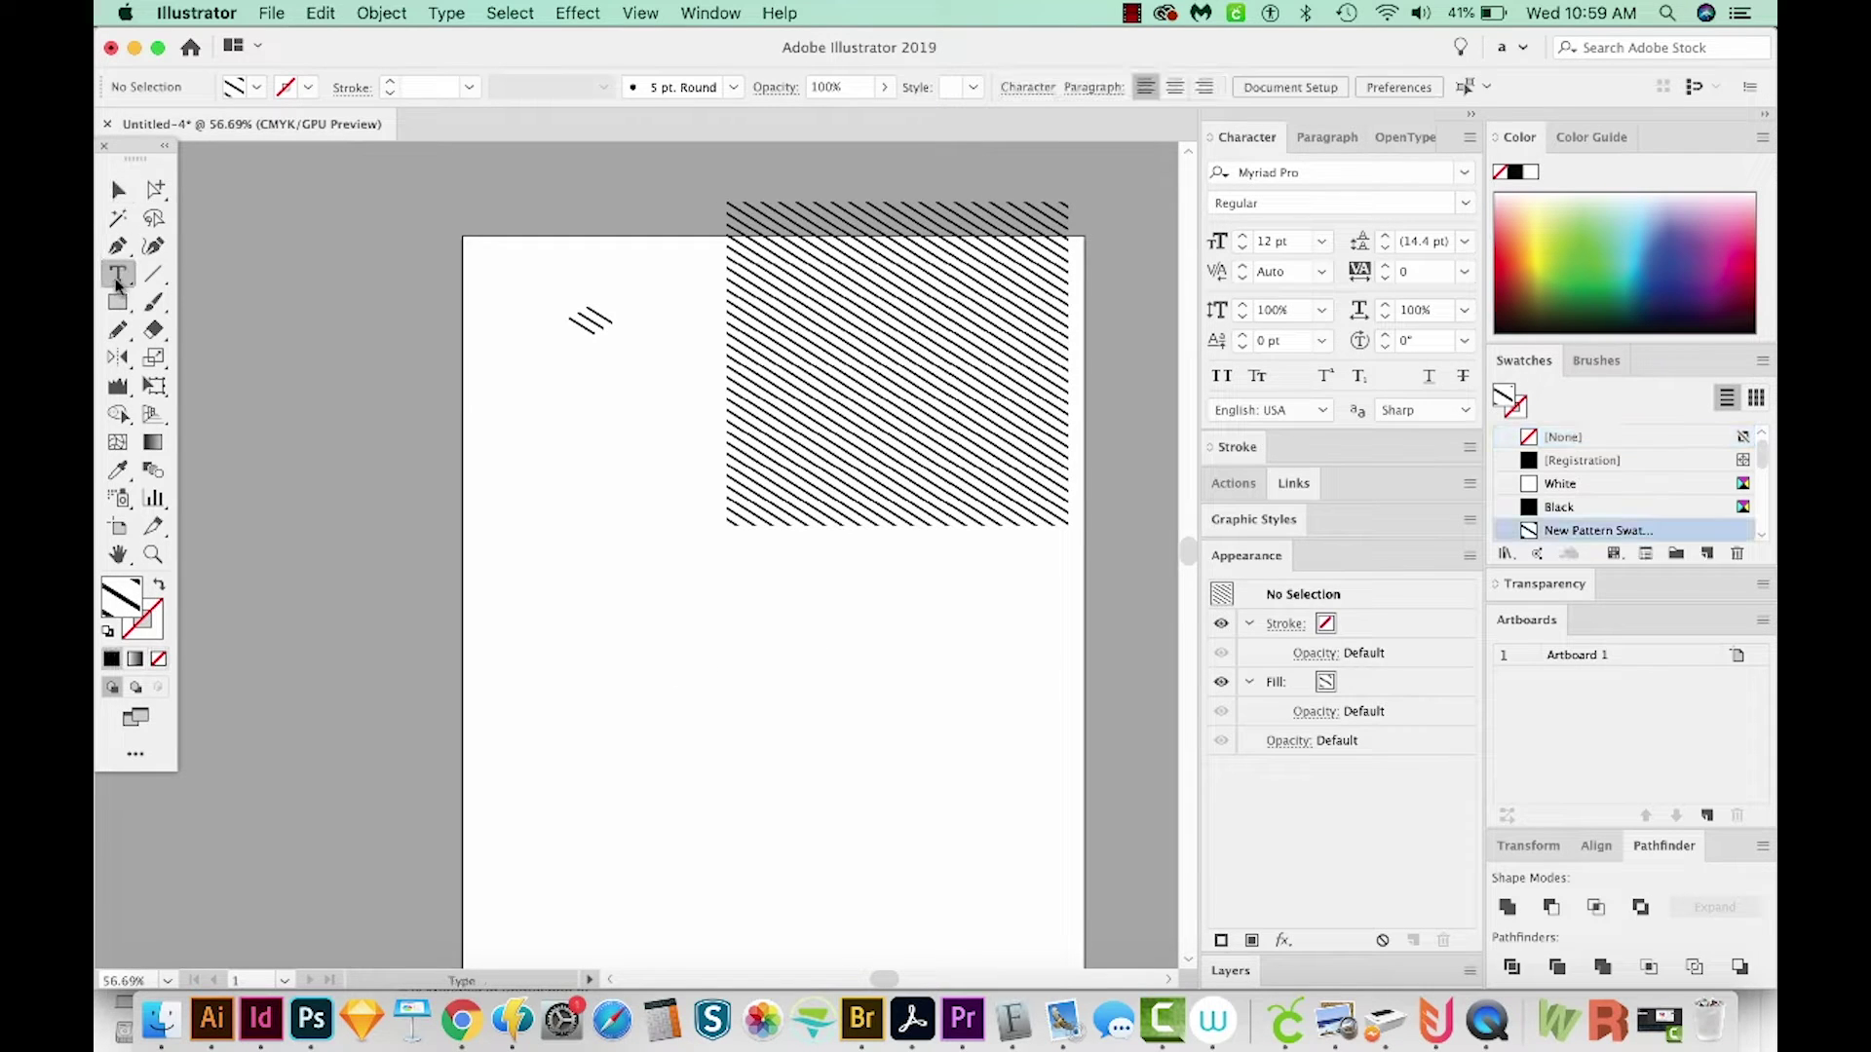
{"action": "left_click", "coordinate": [667, 658]}
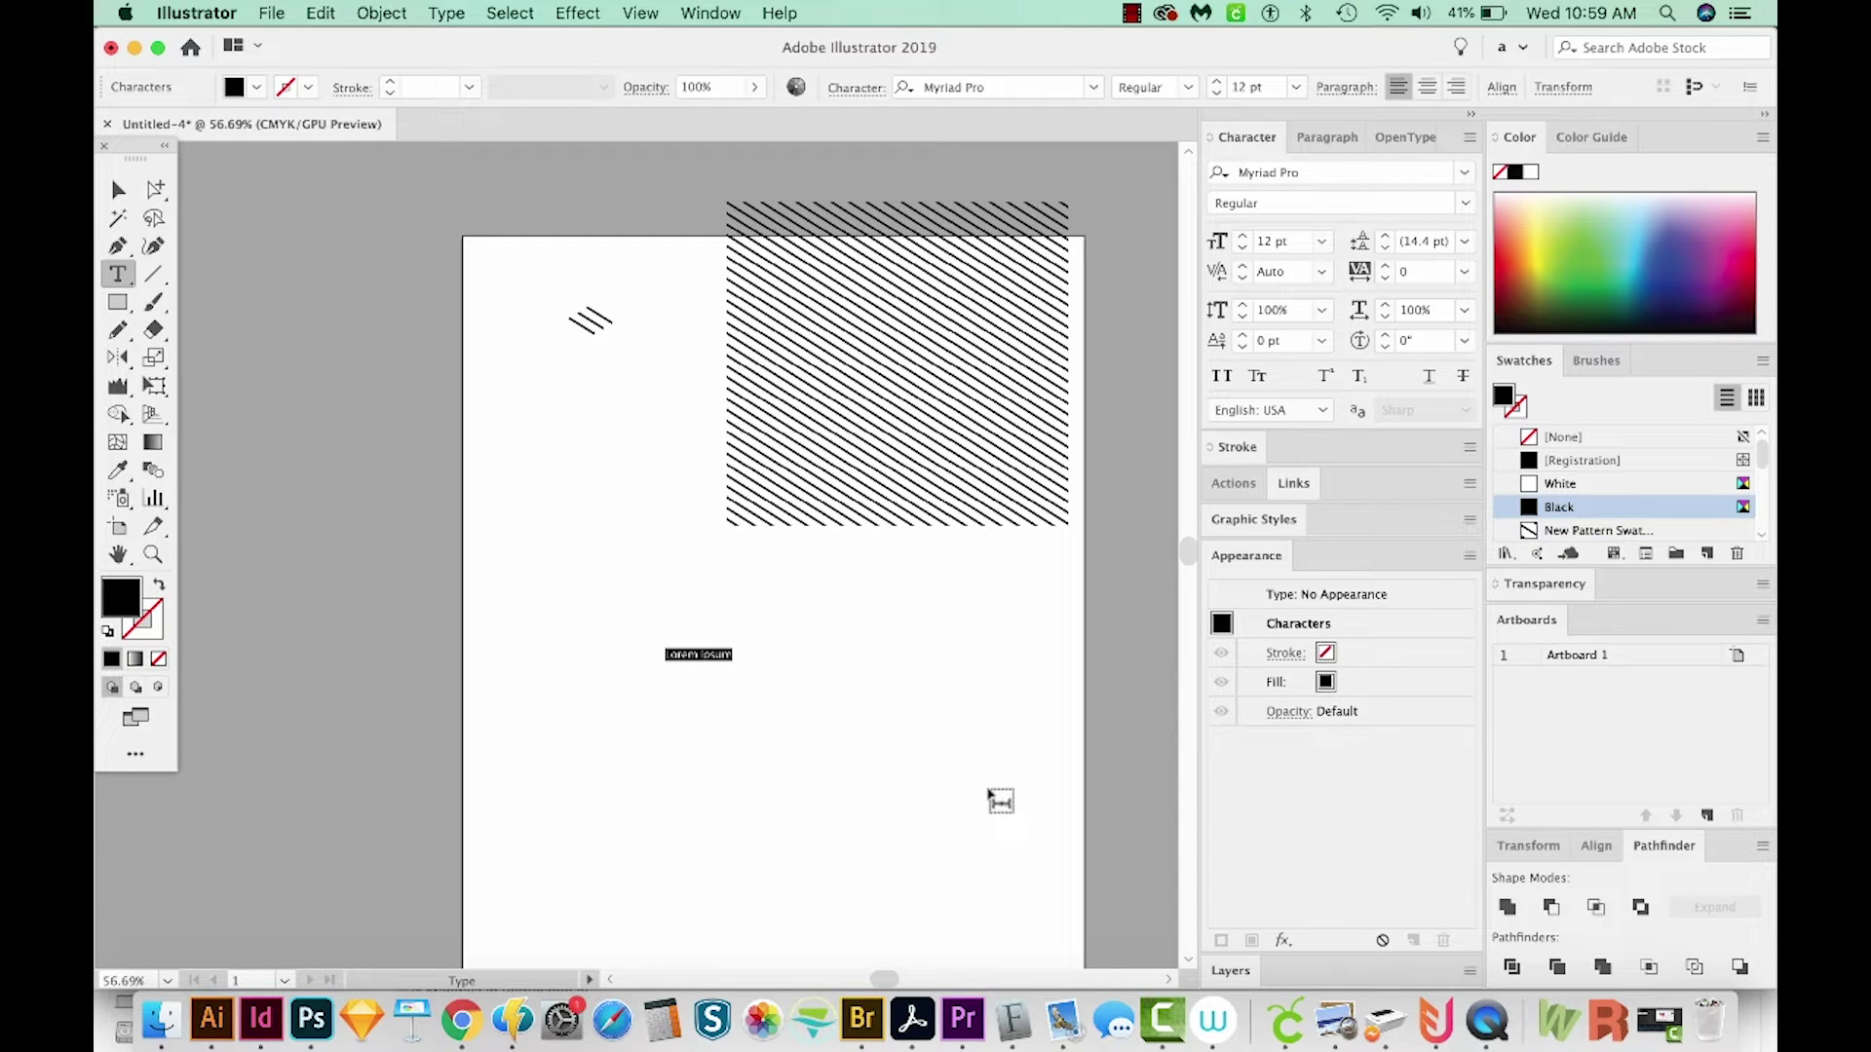
{"action": "type", "text": "ME"}
{"action": "left_click", "coordinate": [118, 189]}
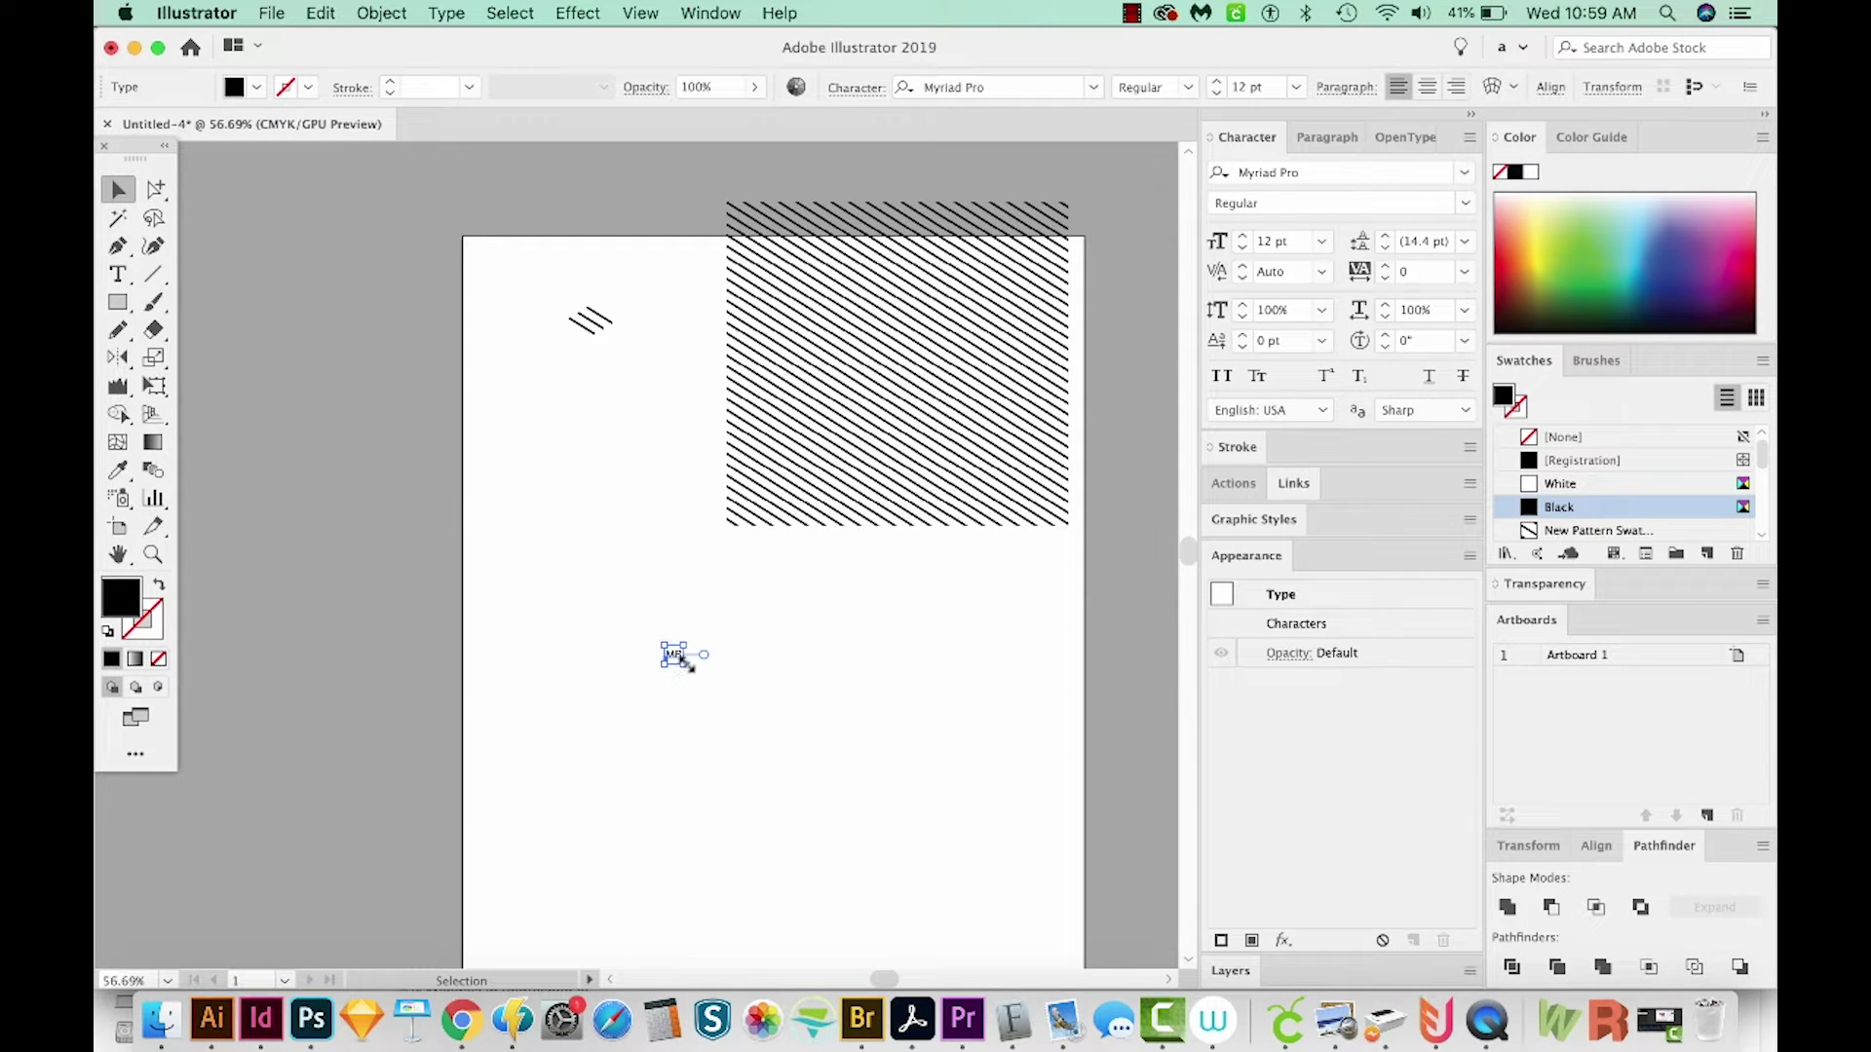
{"action": "left_click_drag", "start_coordinate": [685, 663], "coordinate": [941, 870]}
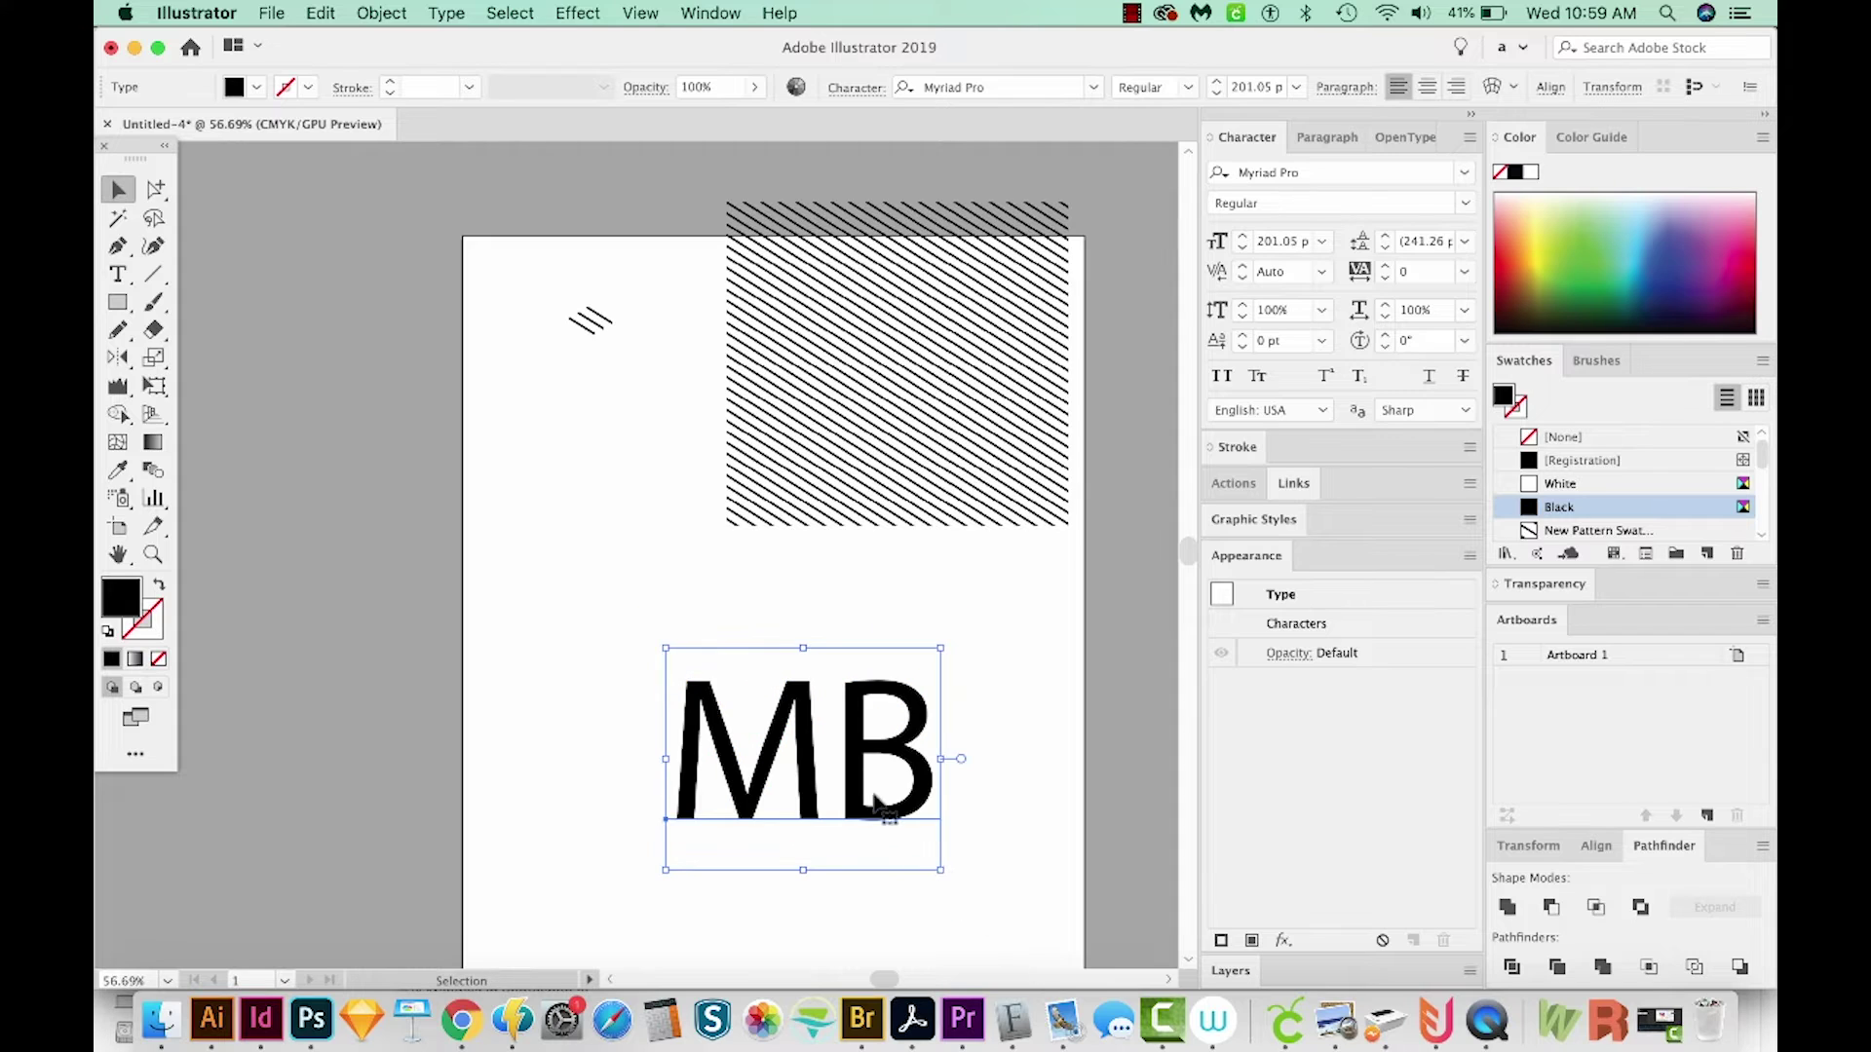
{"action": "left_click_drag", "start_coordinate": [875, 801], "coordinate": [794, 748]}
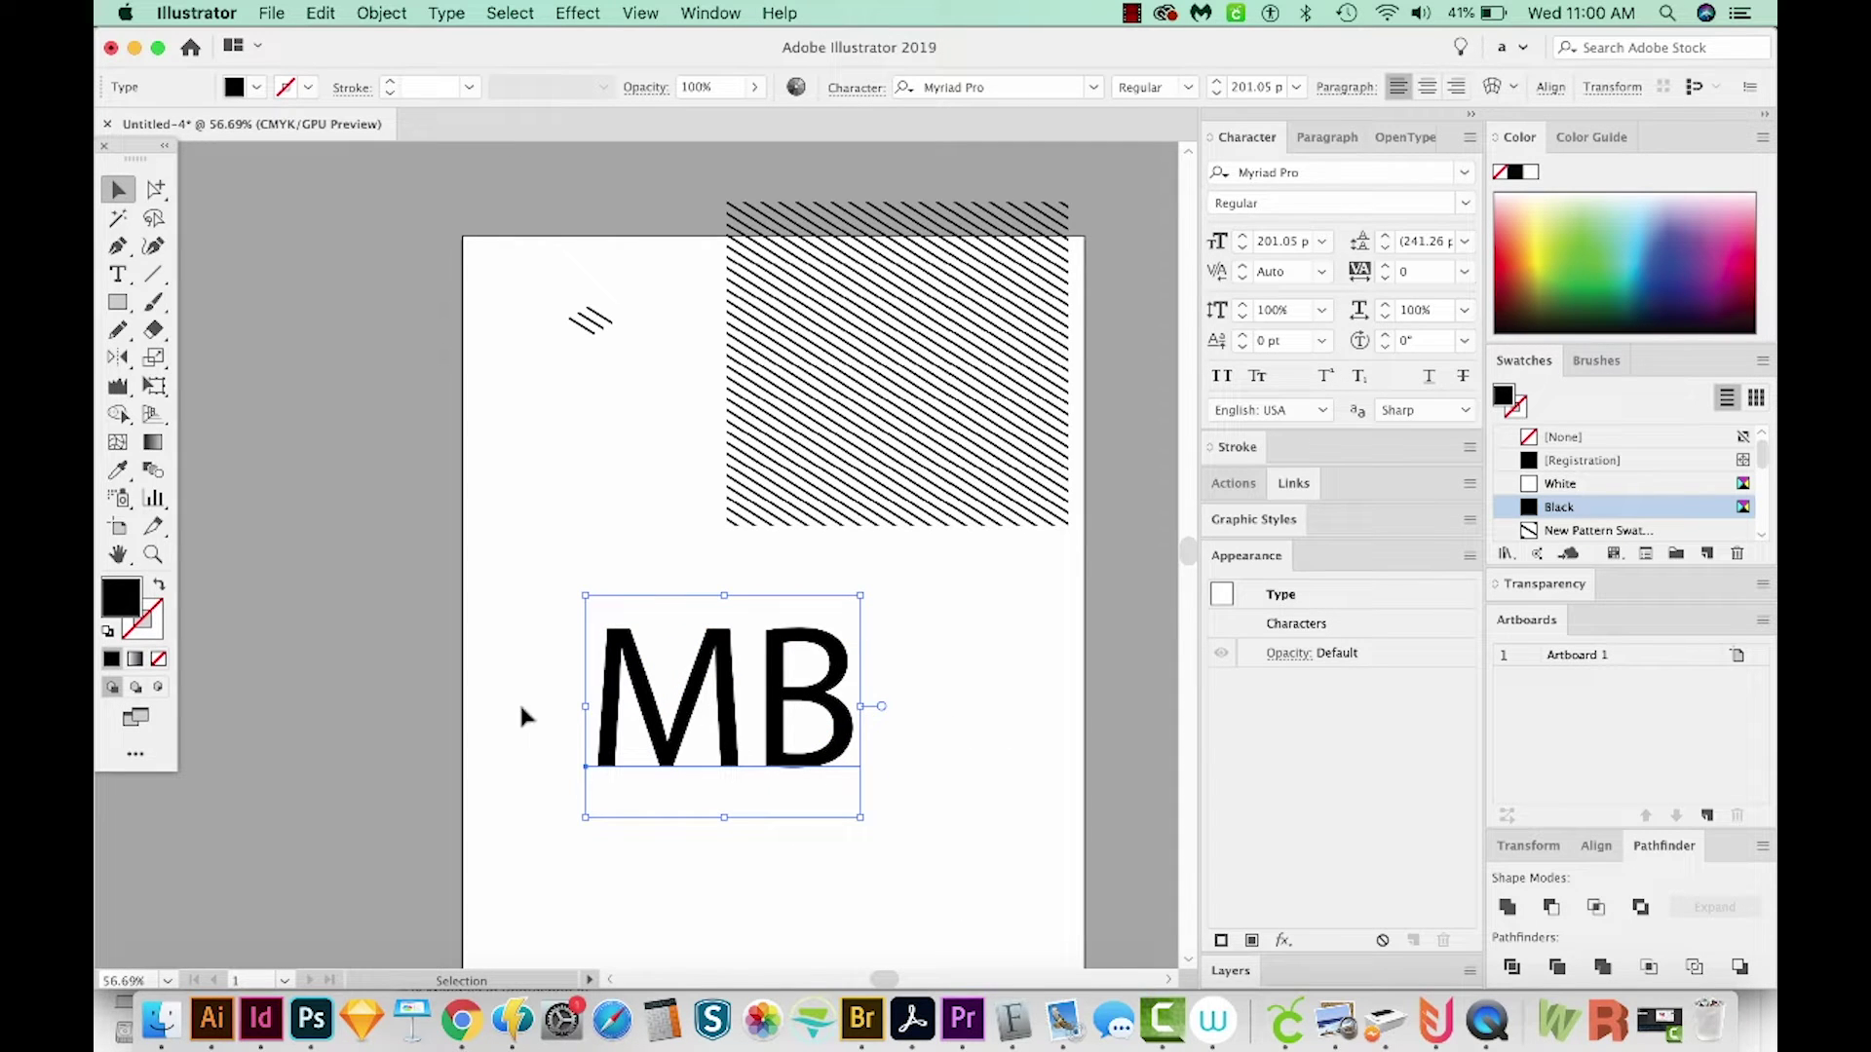
- Set the MB text in Storybook Regular with tracking 60
{"action": "left_click", "coordinate": [1019, 85]}
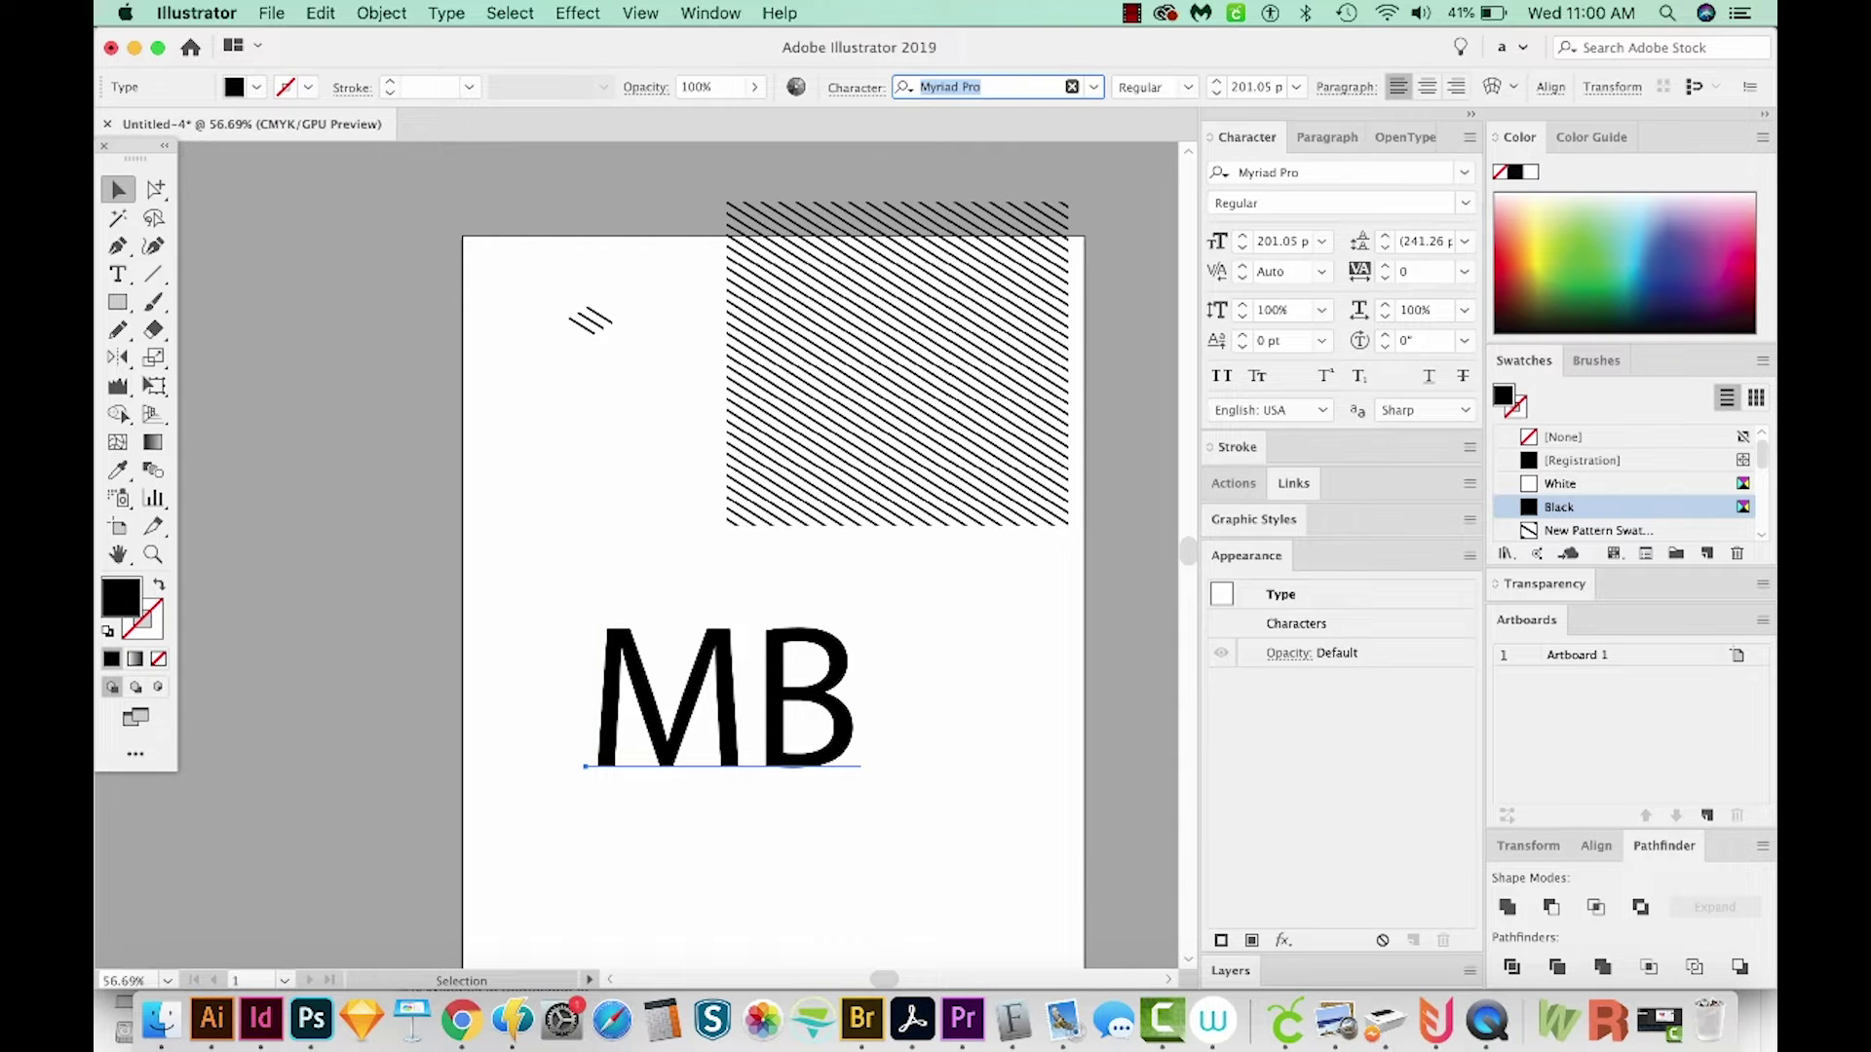
{"action": "type", "text": "storybook"}
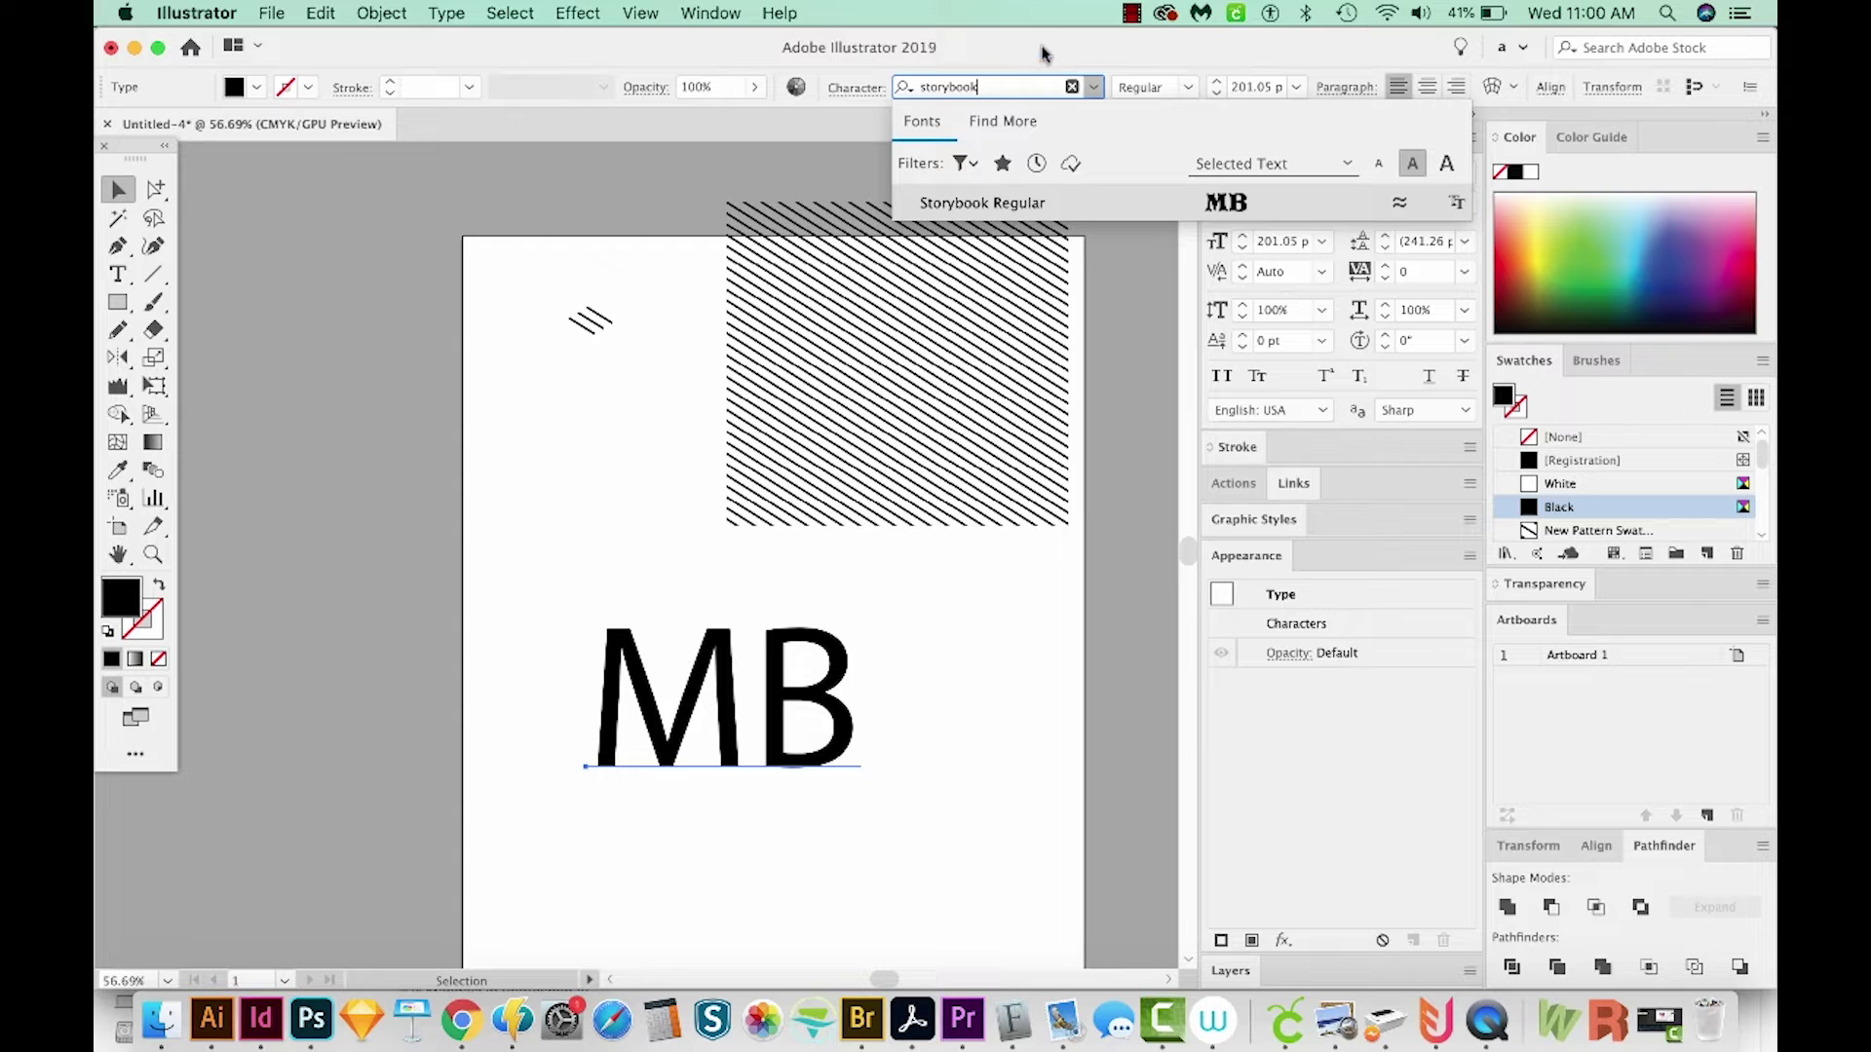
{"action": "left_click", "coordinate": [1013, 204]}
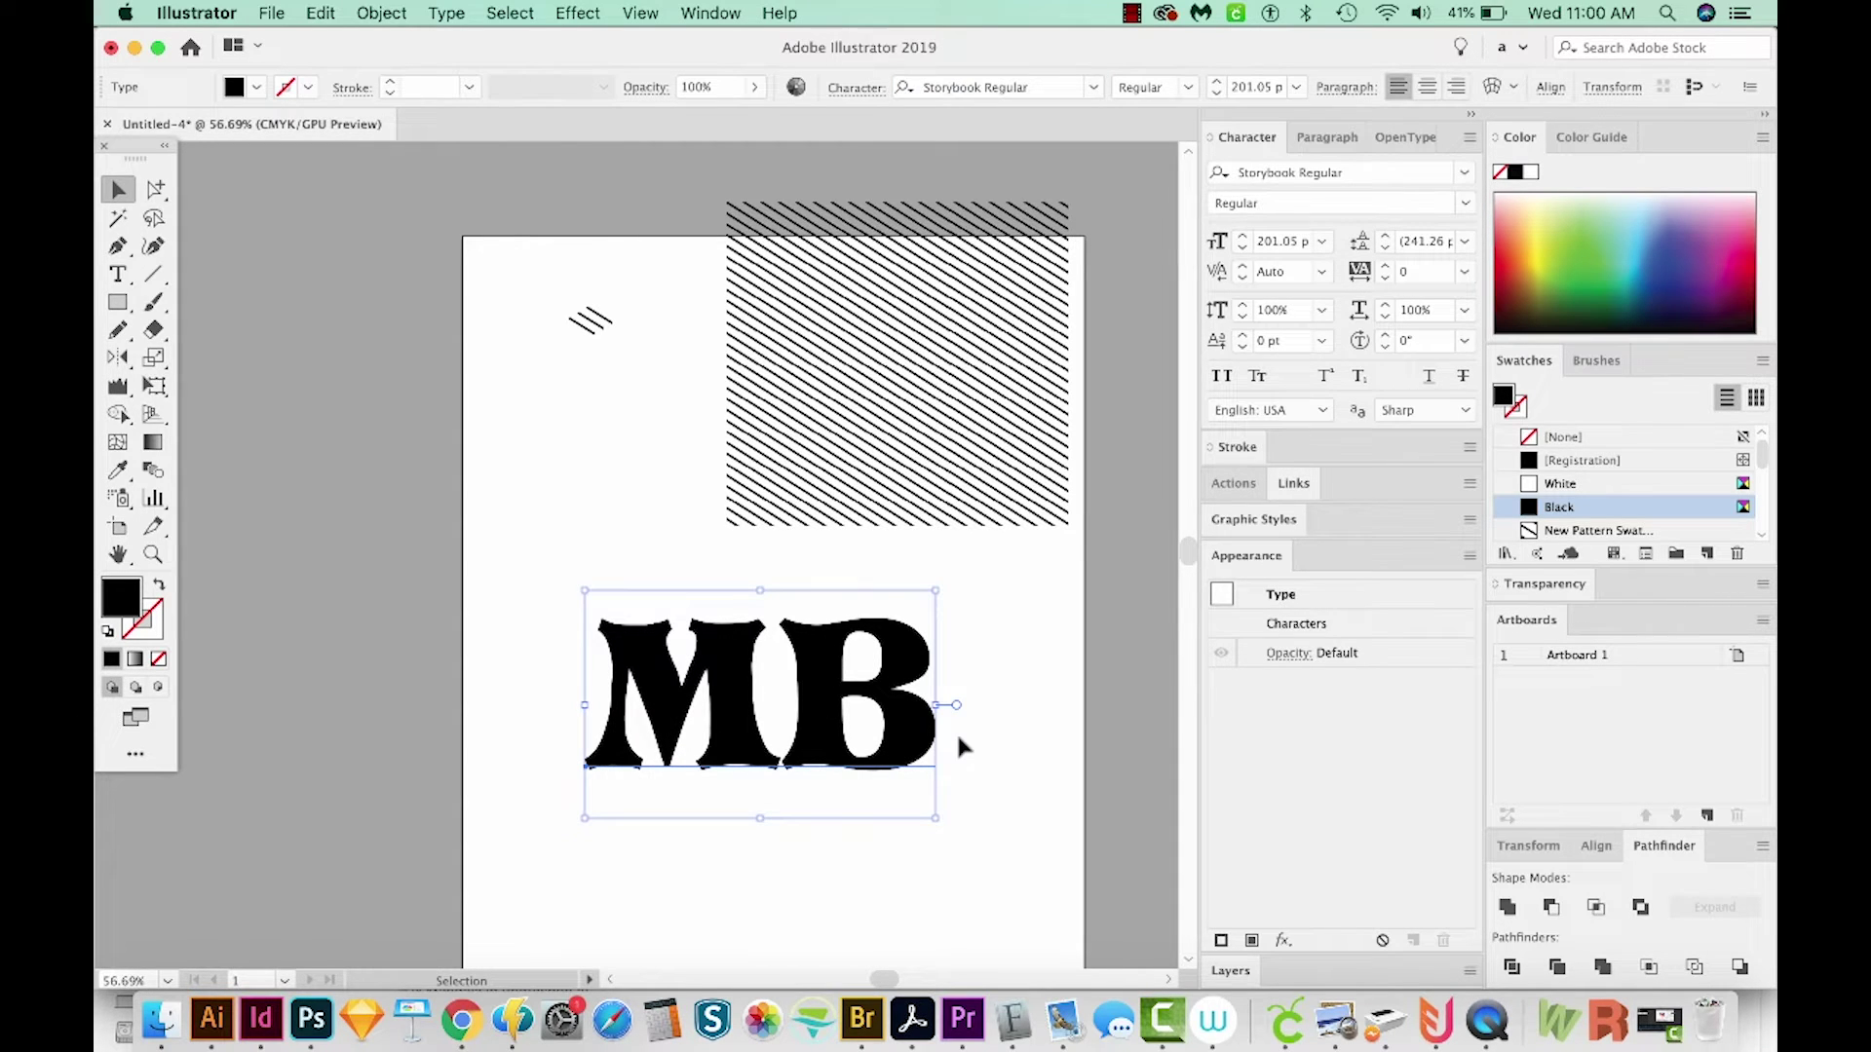
{"action": "key", "text": "alt+Right"}
{"action": "key", "text": "alt+Right"}
{"action": "key", "text": "alt+Right"}
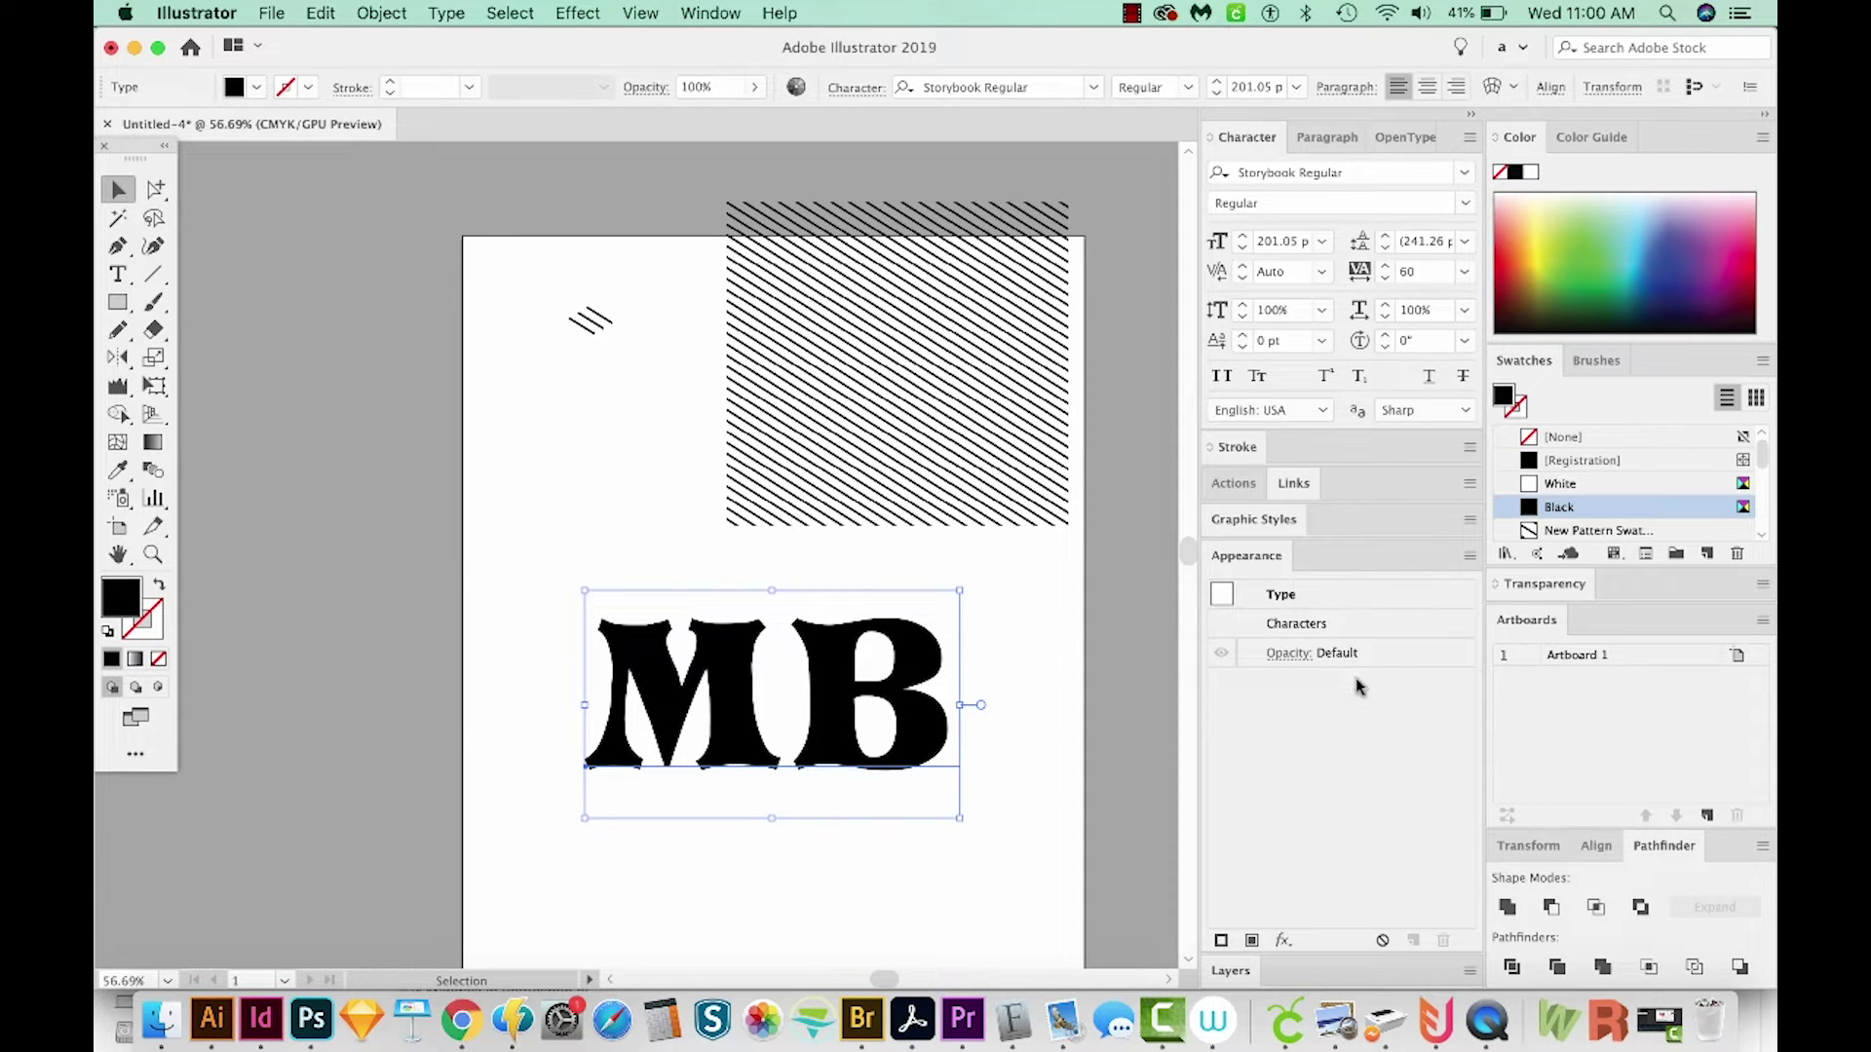
- Delete the black fill from the Characters level of the MB text's appearance
{"action": "left_click", "coordinate": [1297, 626]}
{"action": "double_click", "coordinate": [1296, 624]}
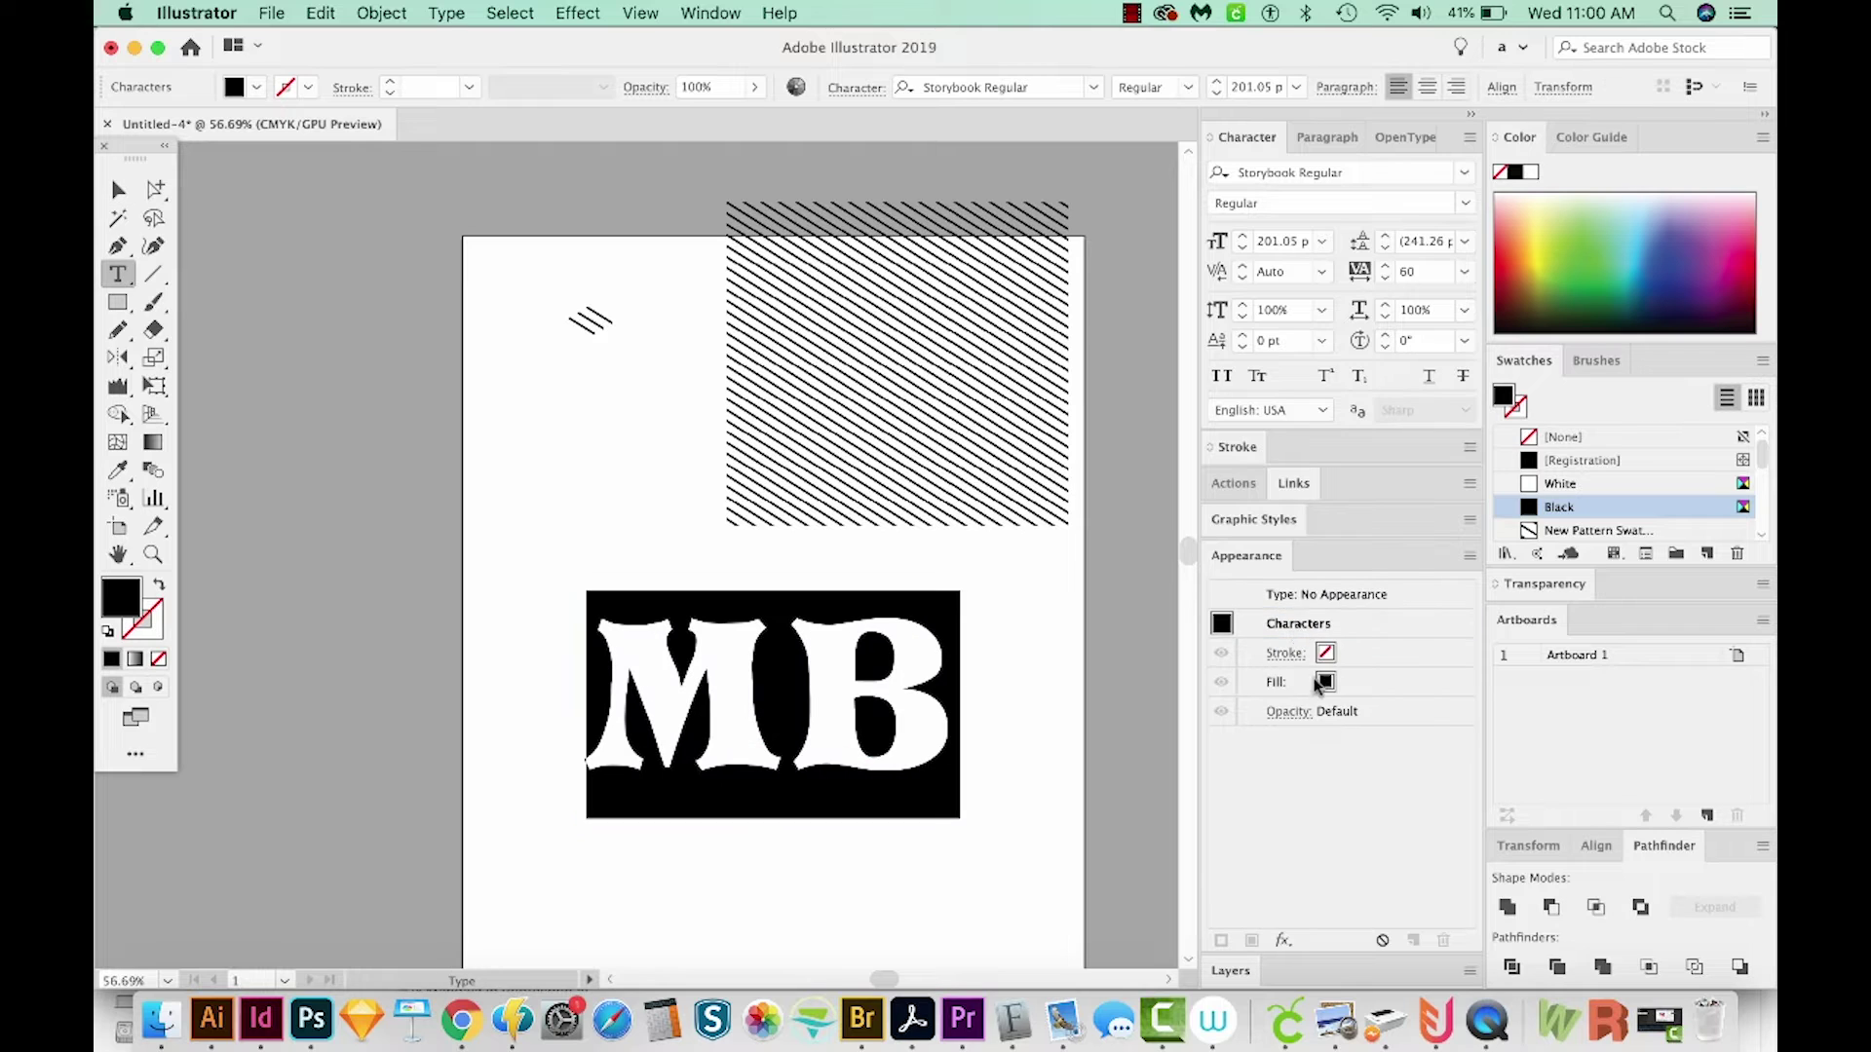
{"action": "left_click", "coordinate": [1348, 688]}
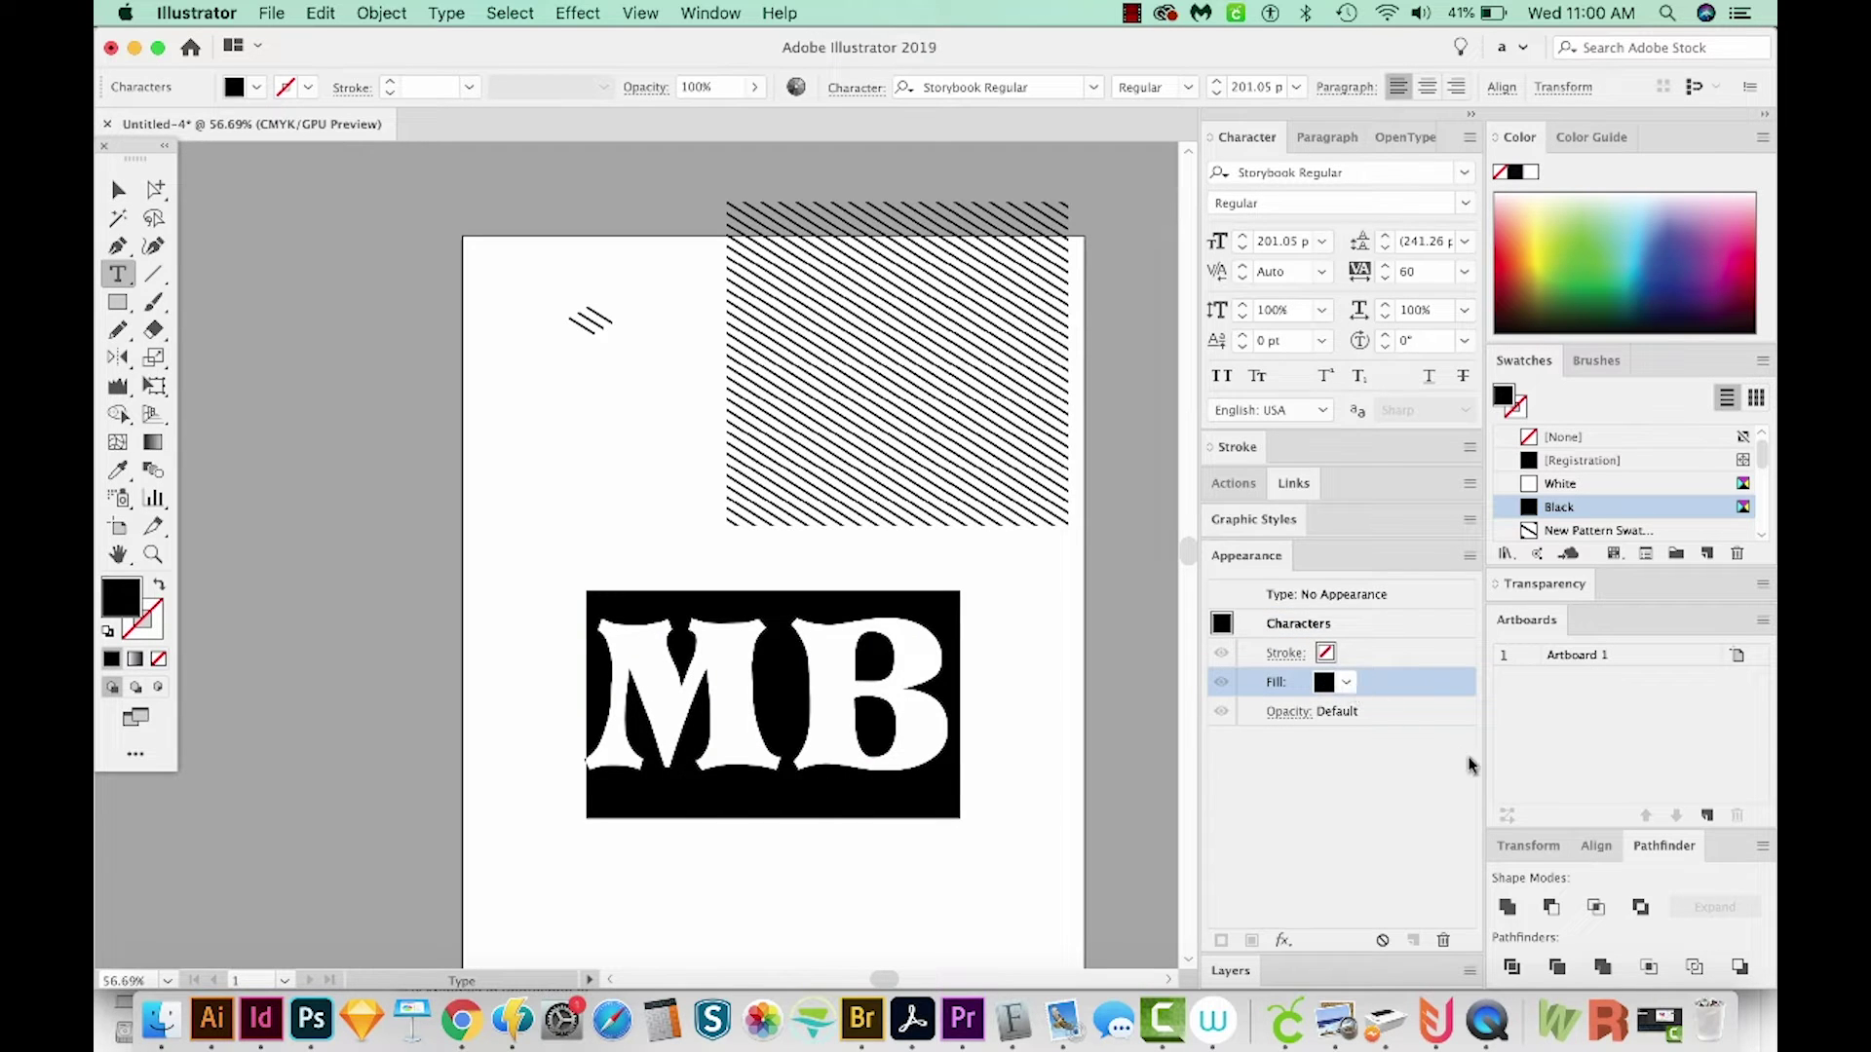
{"action": "left_click", "coordinate": [1444, 941]}
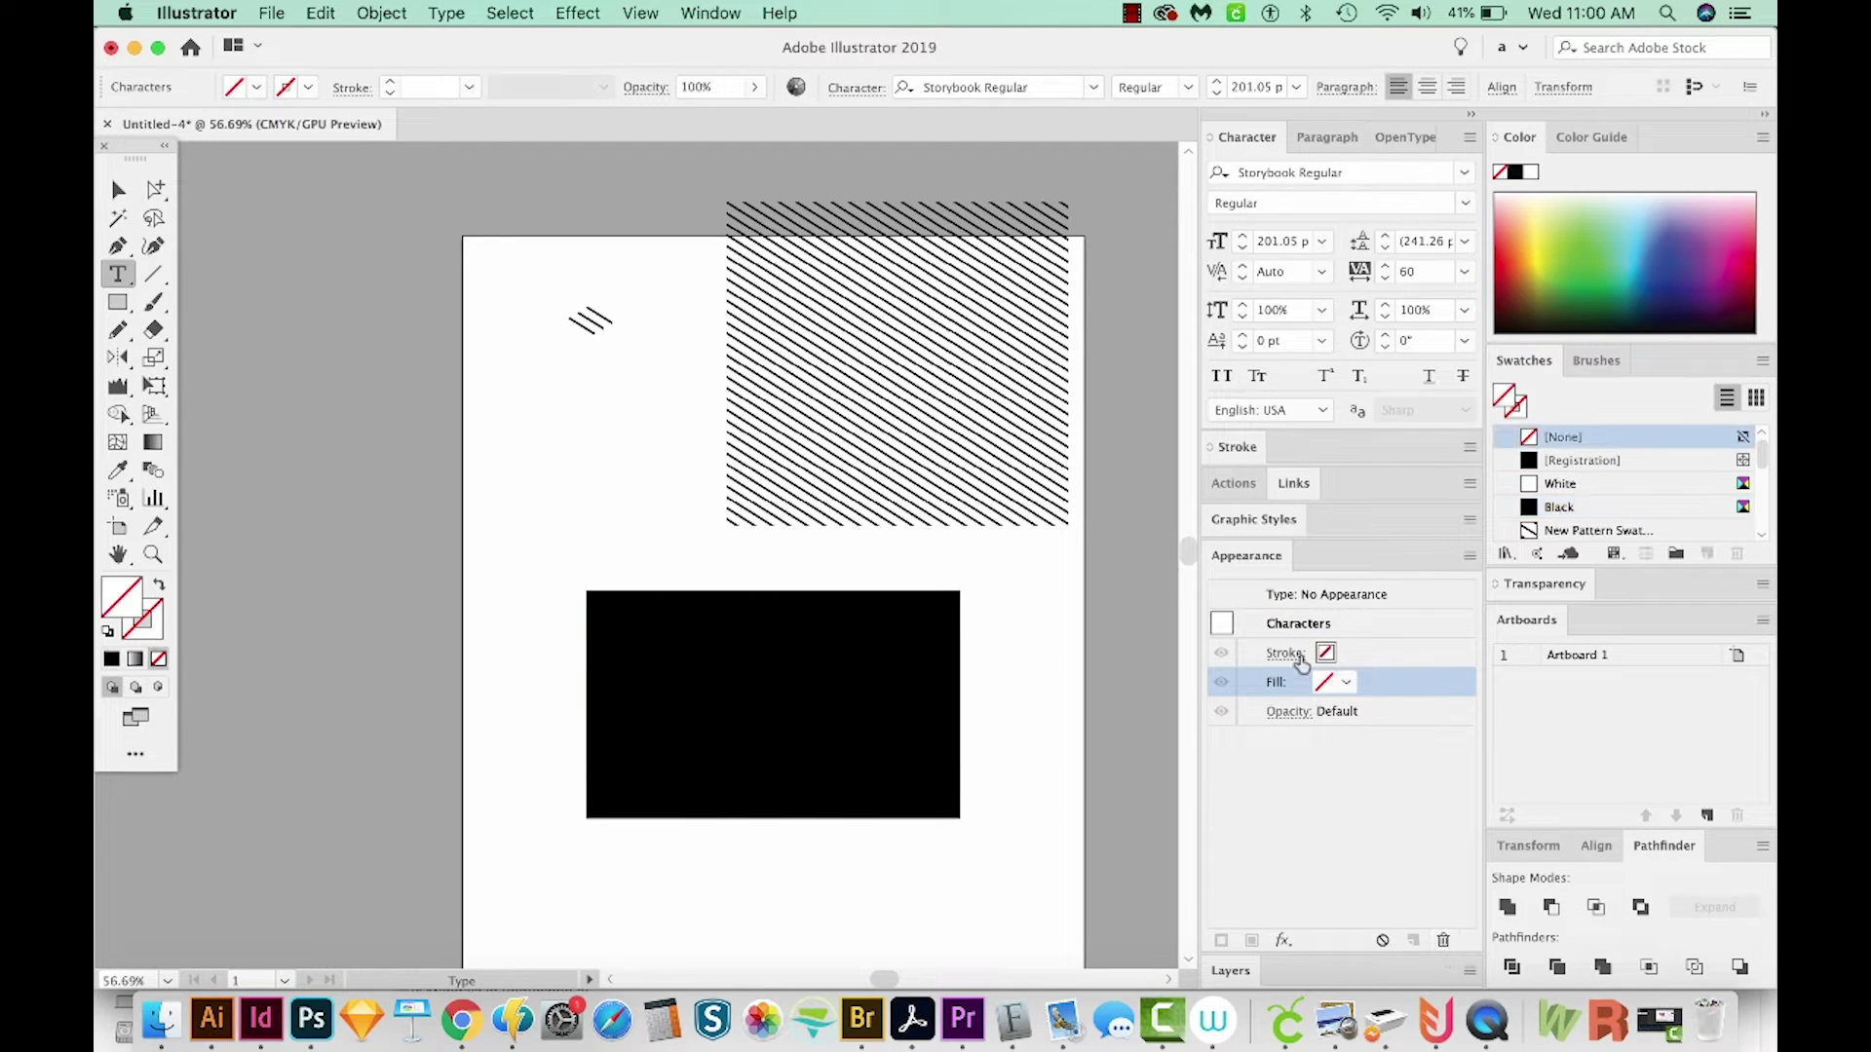
- Add a new fill at the Type object level through the Appearance panel menu
{"action": "left_click", "coordinate": [1303, 596]}
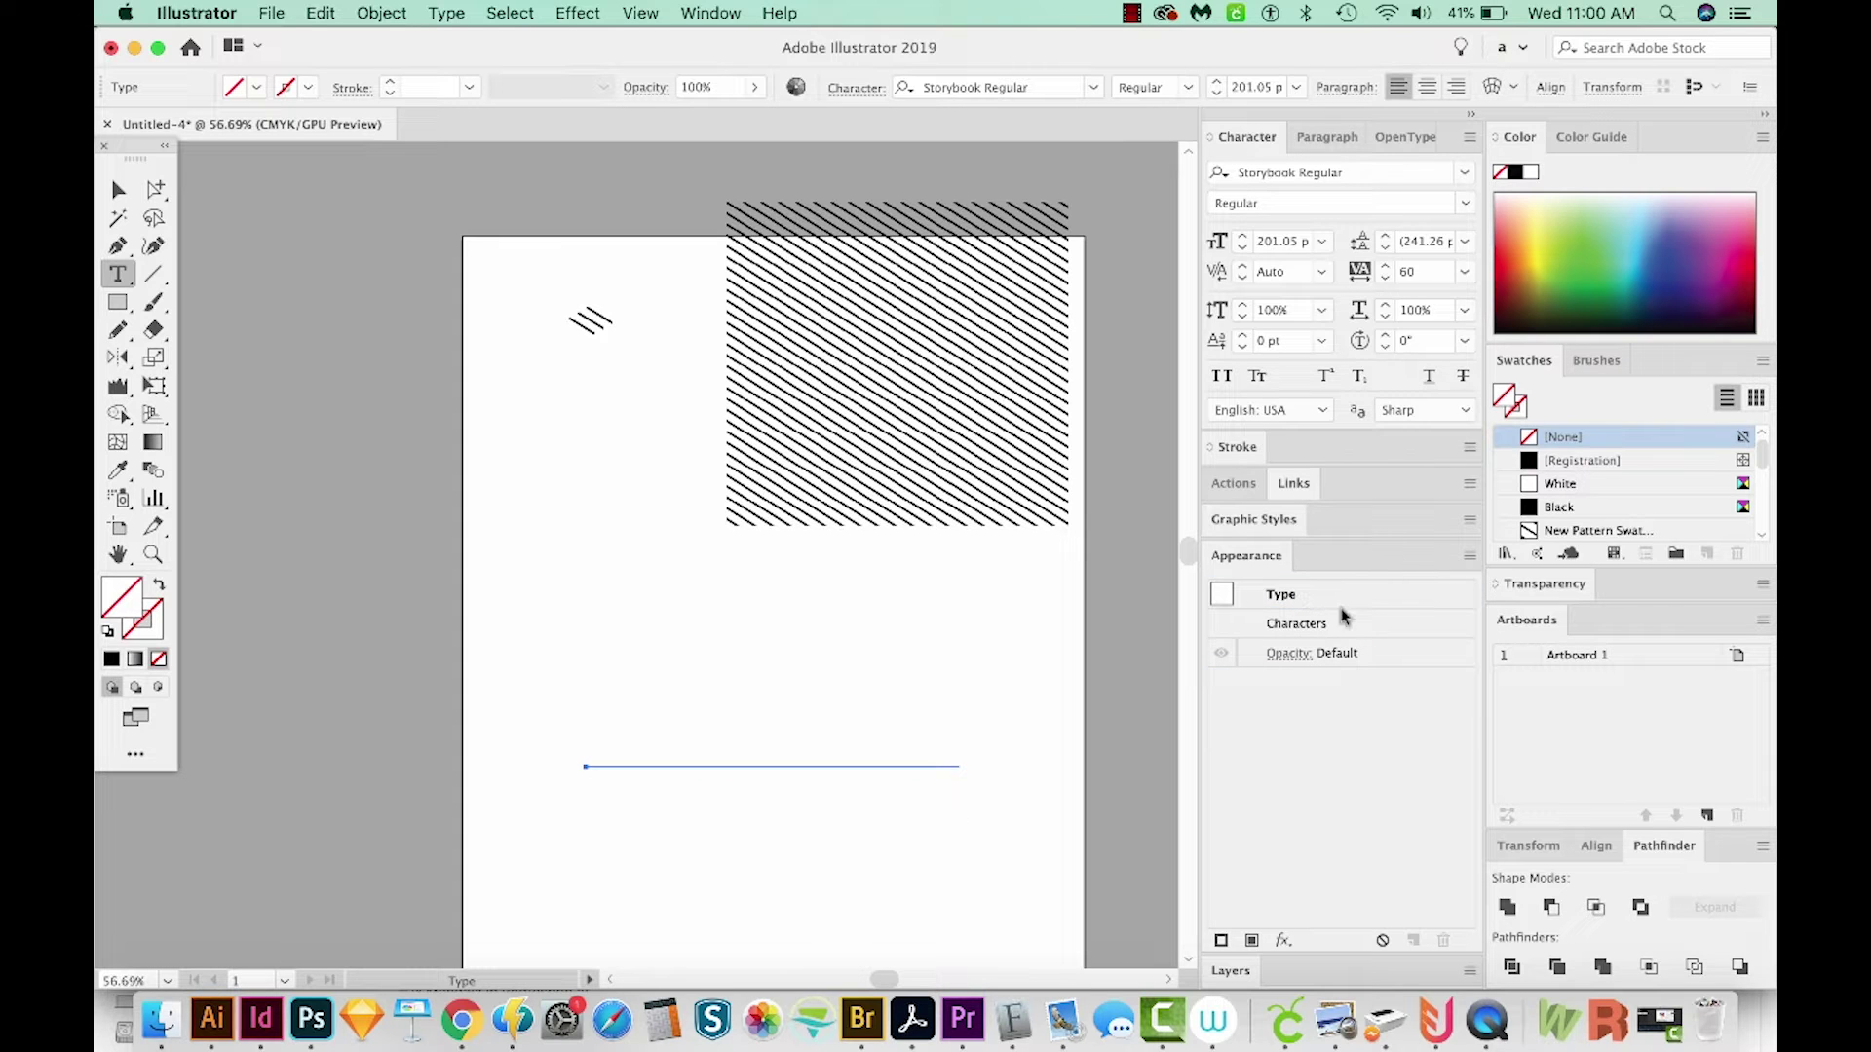
{"action": "left_click", "coordinate": [1346, 597]}
{"action": "left_click", "coordinate": [1468, 555]}
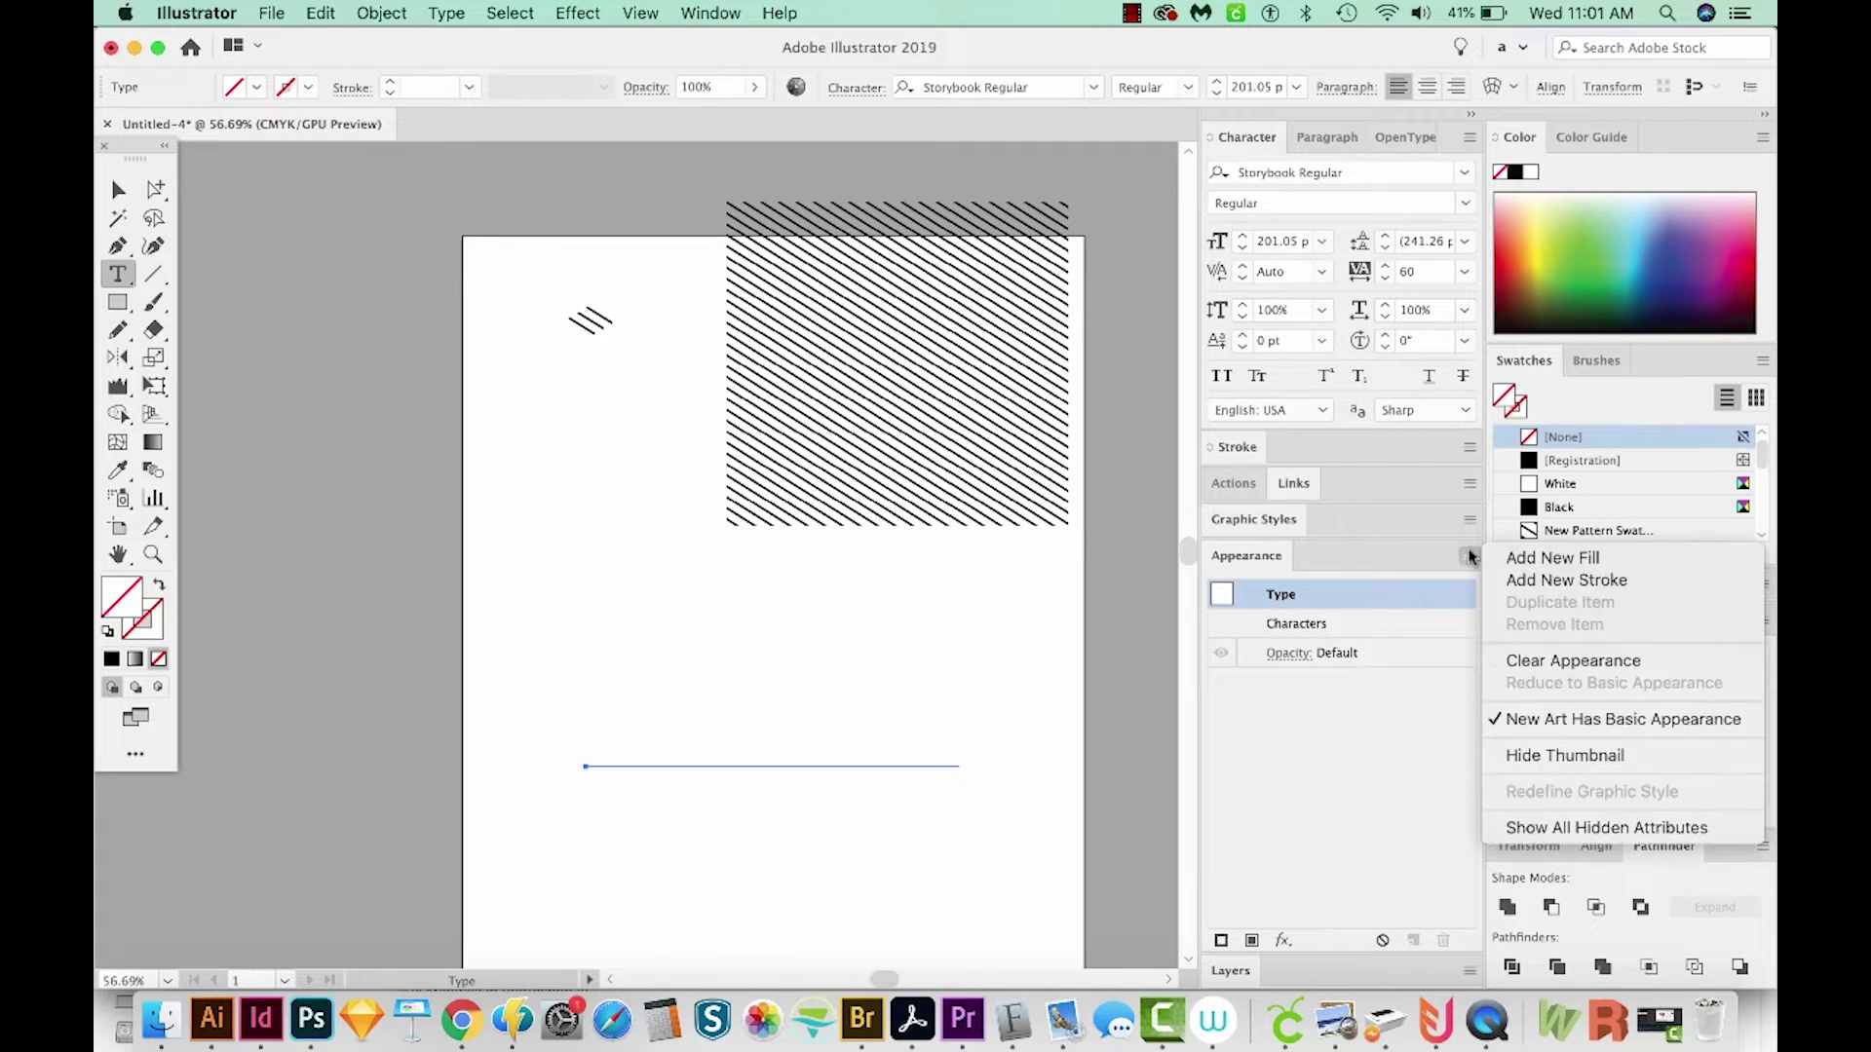
{"action": "left_click", "coordinate": [1559, 558]}
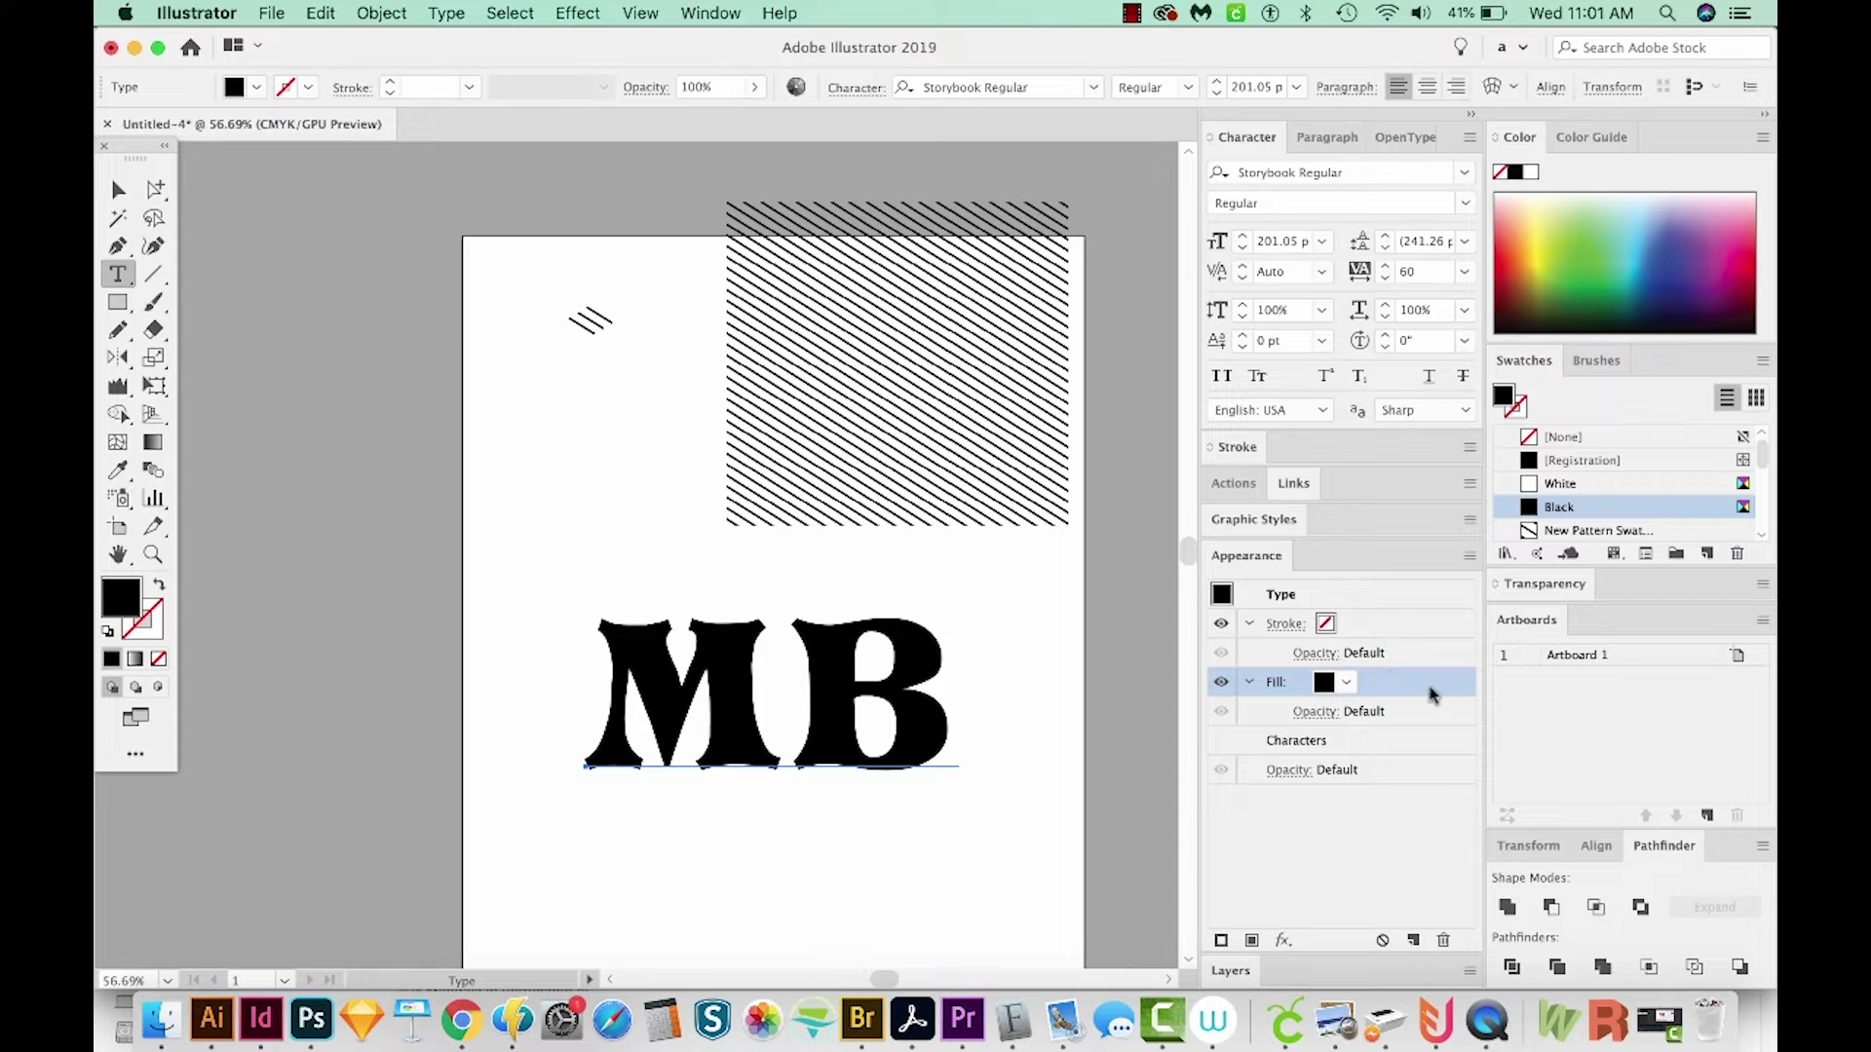
- Fill MB with the diagonal-line pattern swatch and give the letters a 7 pt black stroke
{"action": "left_click", "coordinate": [1611, 535]}
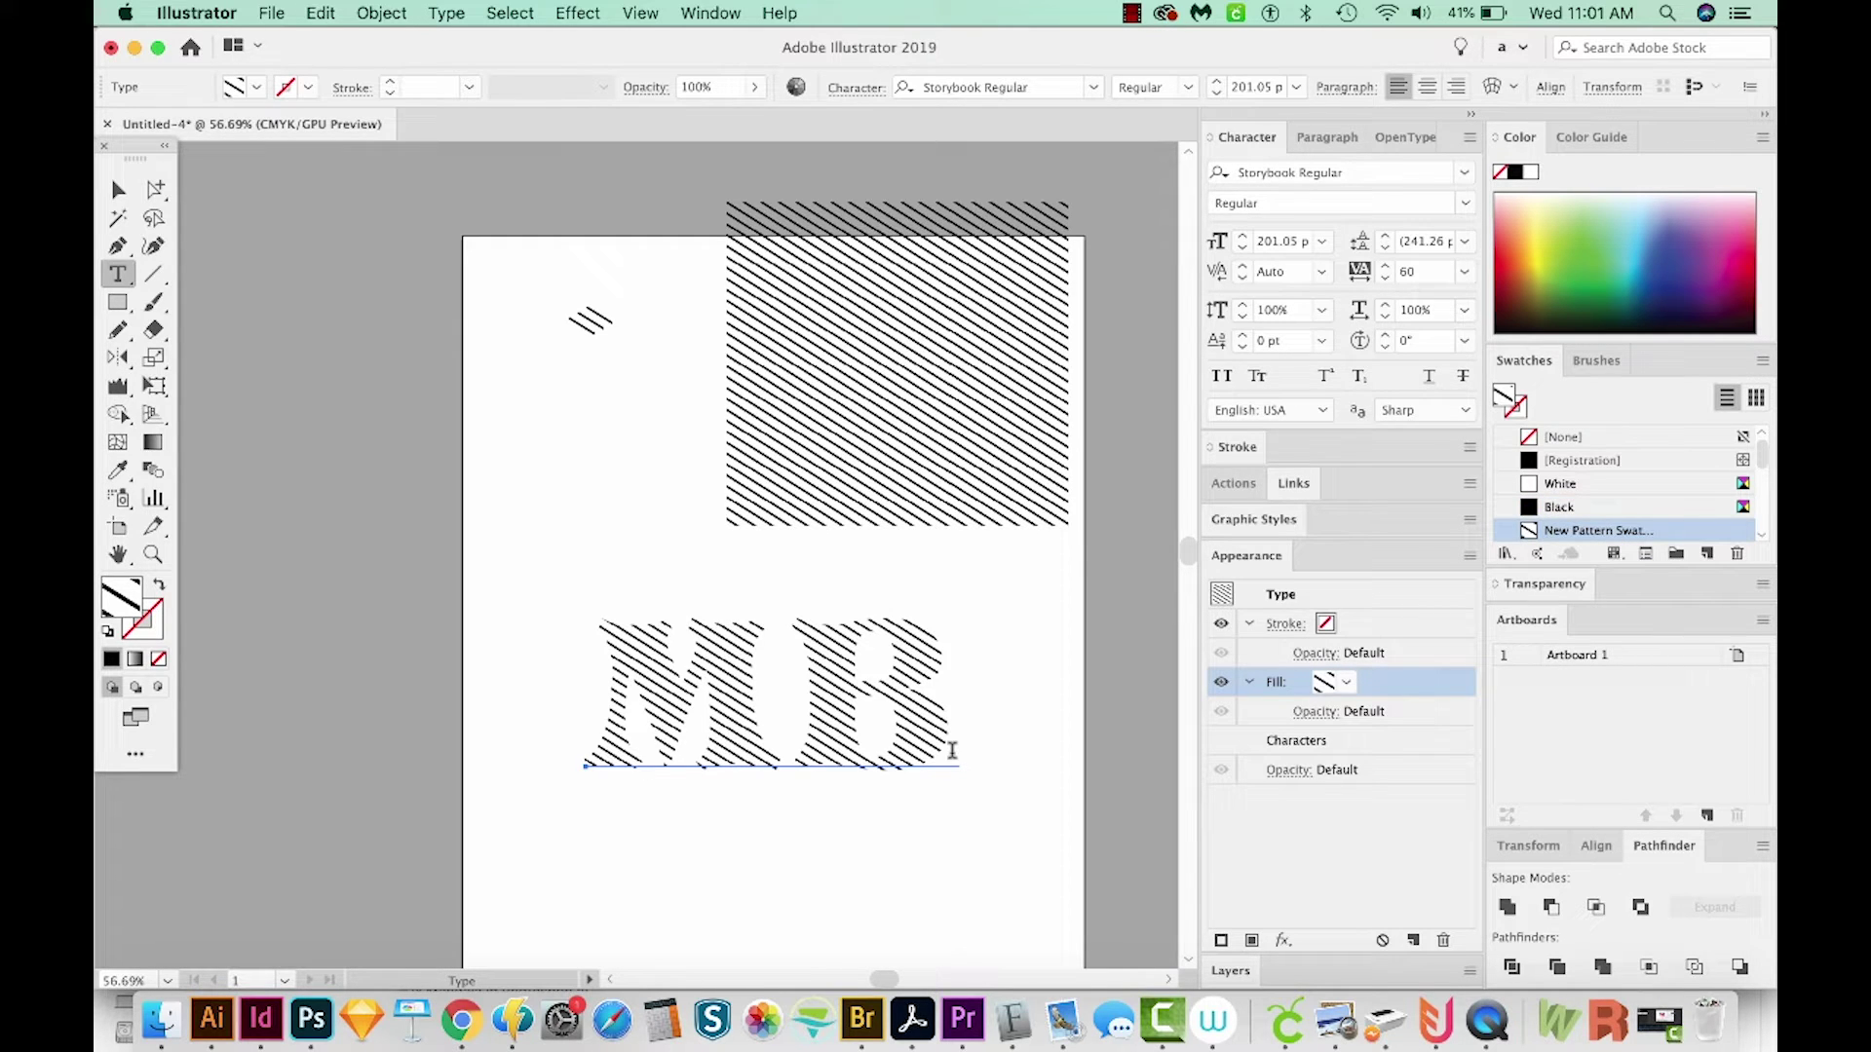
{"action": "left_click", "coordinate": [1384, 627]}
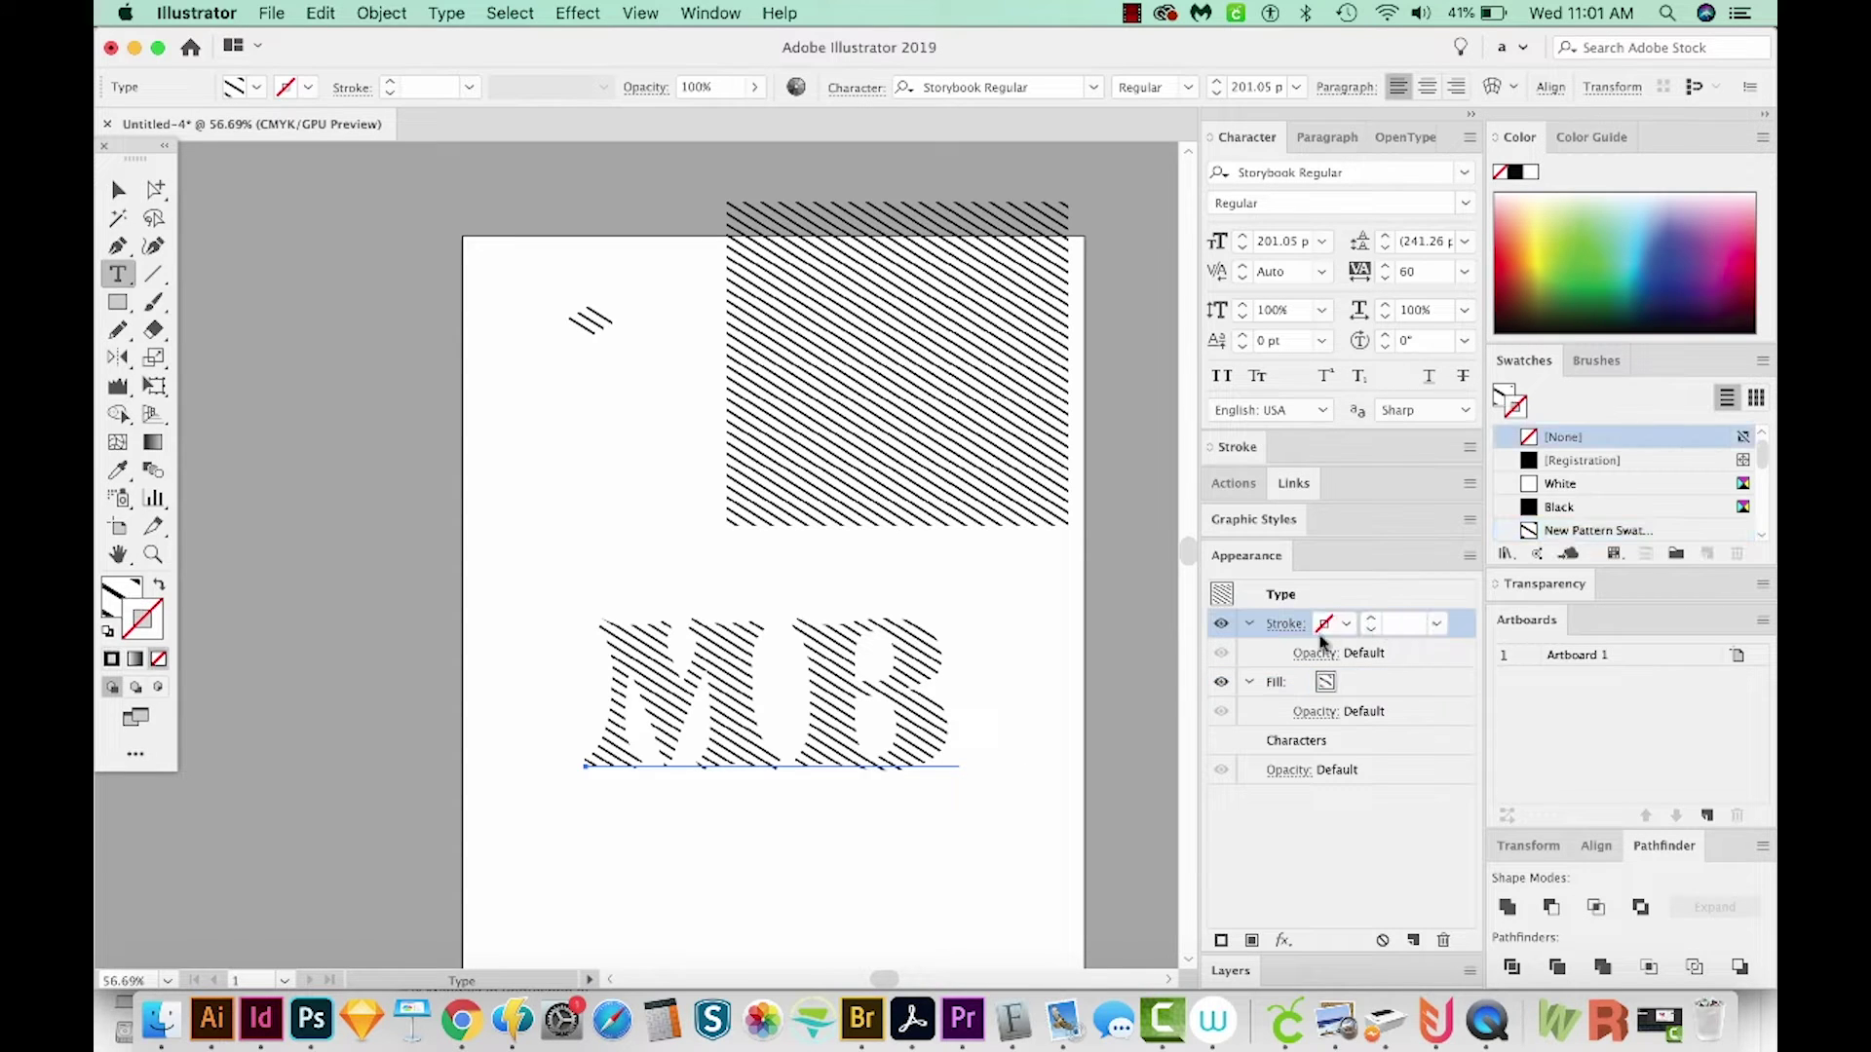
{"action": "left_click", "coordinate": [1549, 506]}
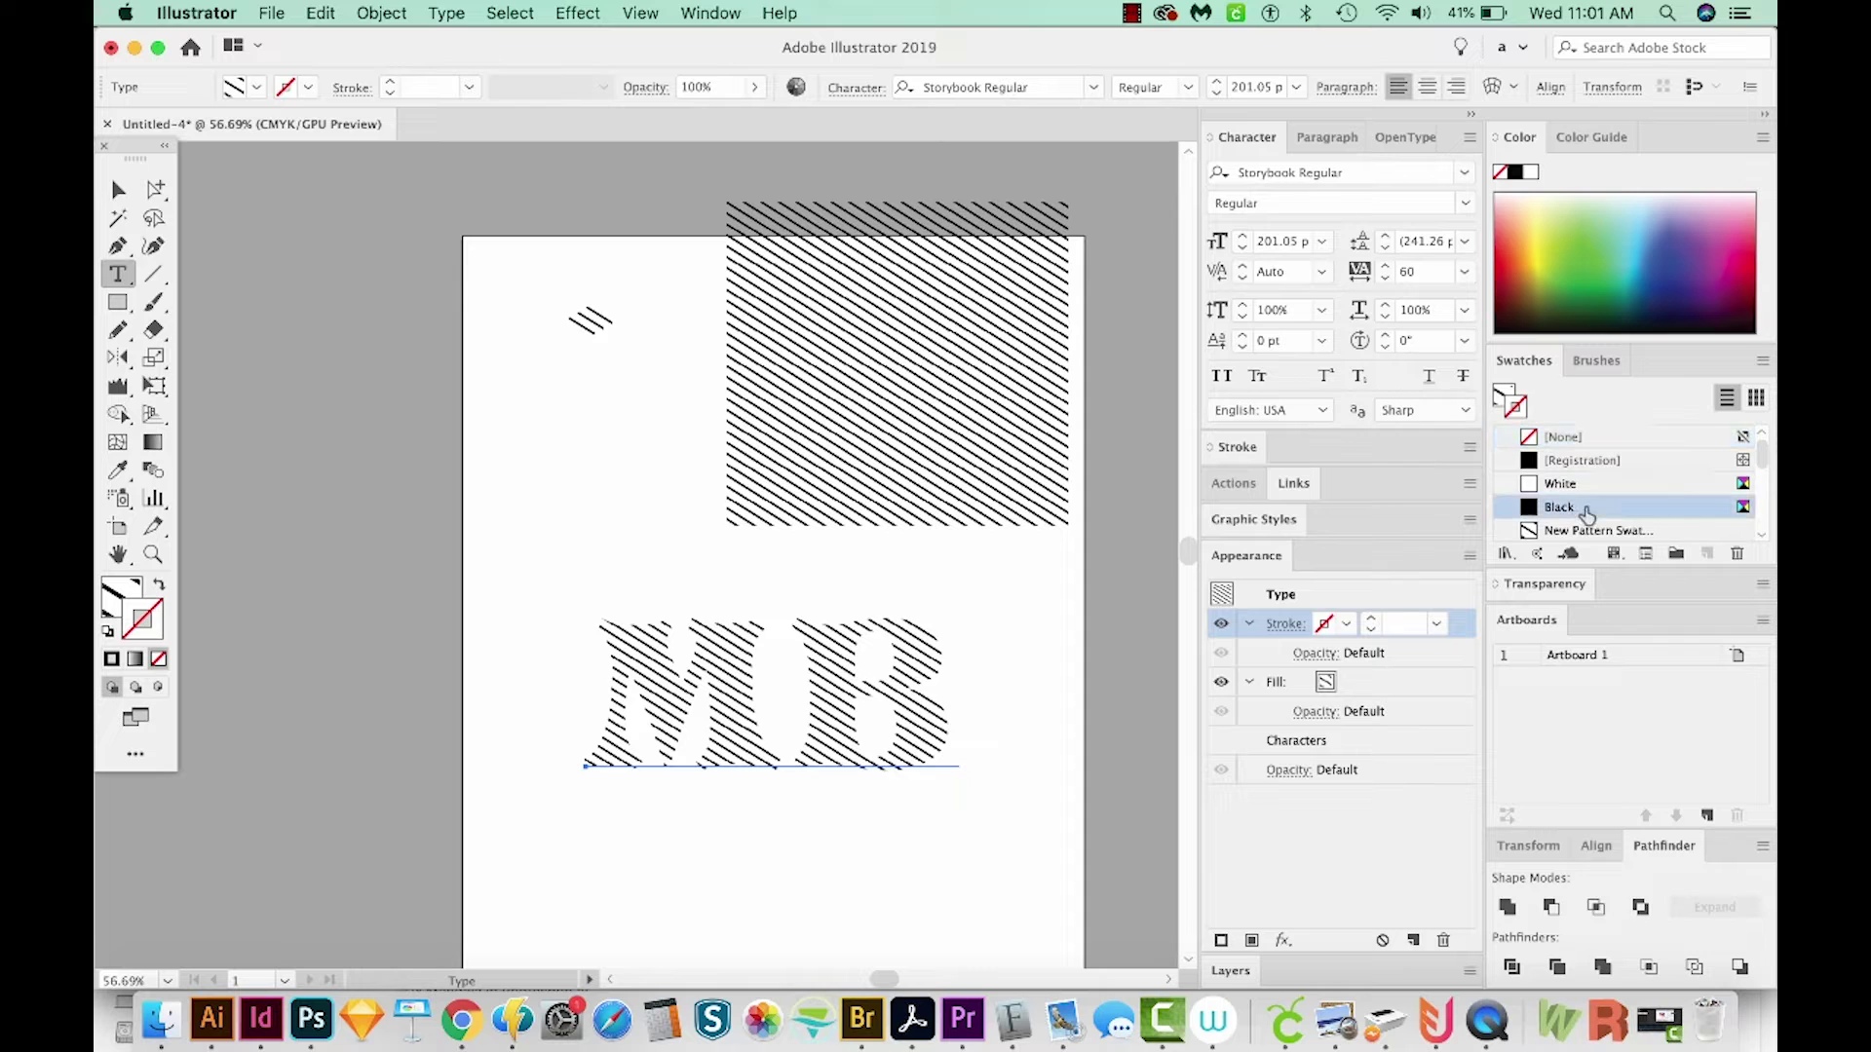
{"action": "left_click", "coordinate": [1366, 619]}
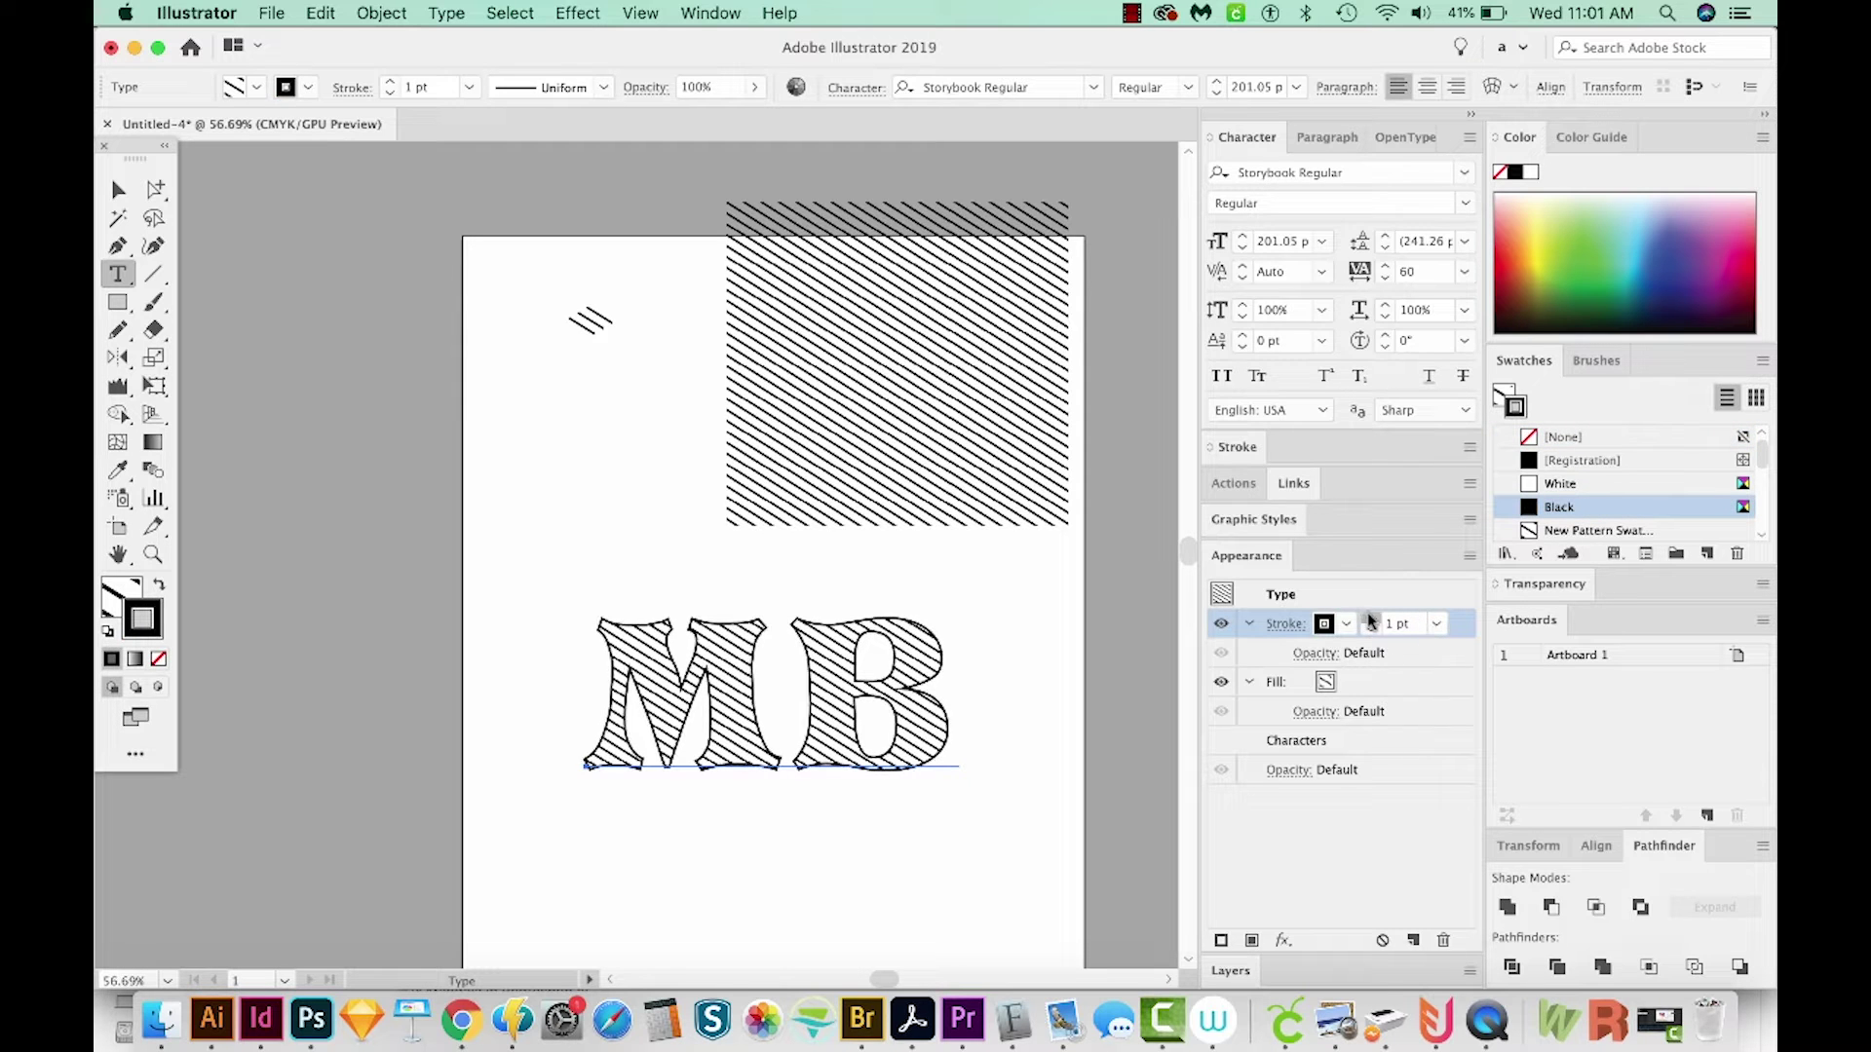
{"action": "left_click", "coordinate": [1367, 618]}
{"action": "left_click", "coordinate": [1367, 619]}
{"action": "left_click", "coordinate": [1369, 618]}
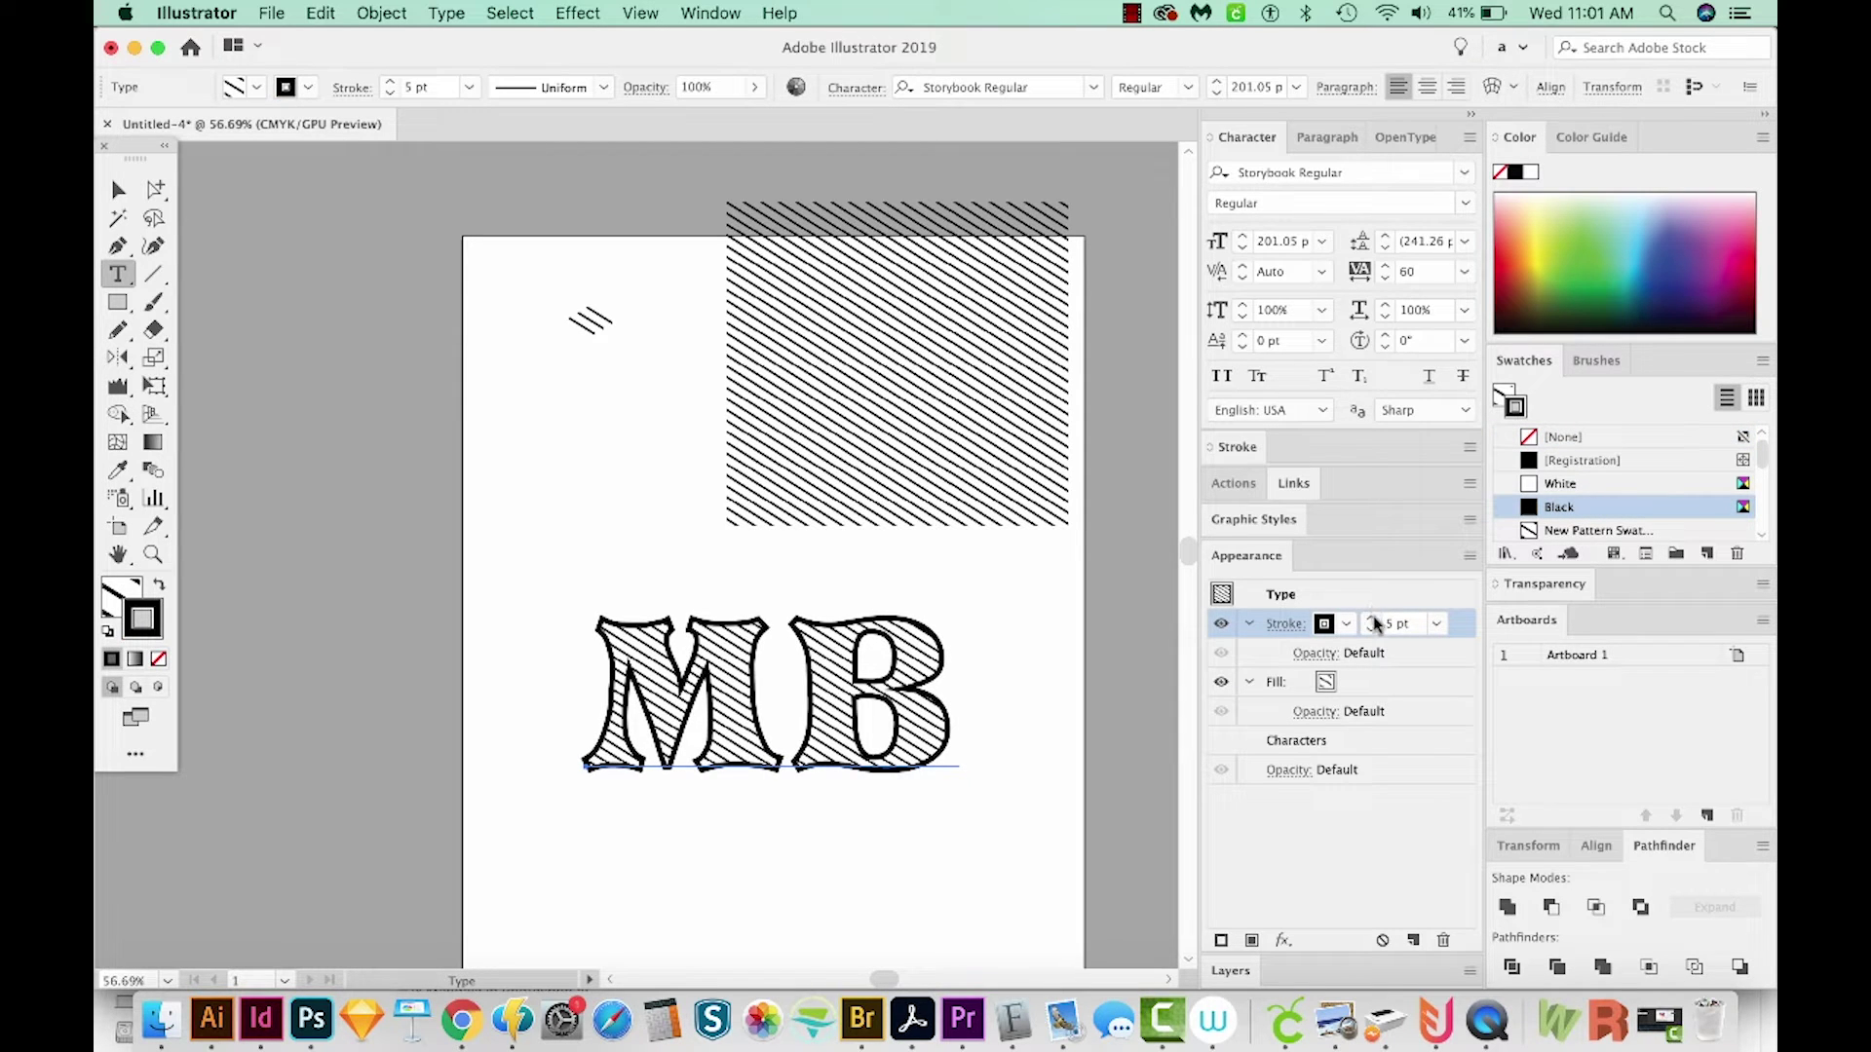
{"action": "left_click", "coordinate": [1371, 618]}
{"action": "left_click", "coordinate": [1370, 619]}
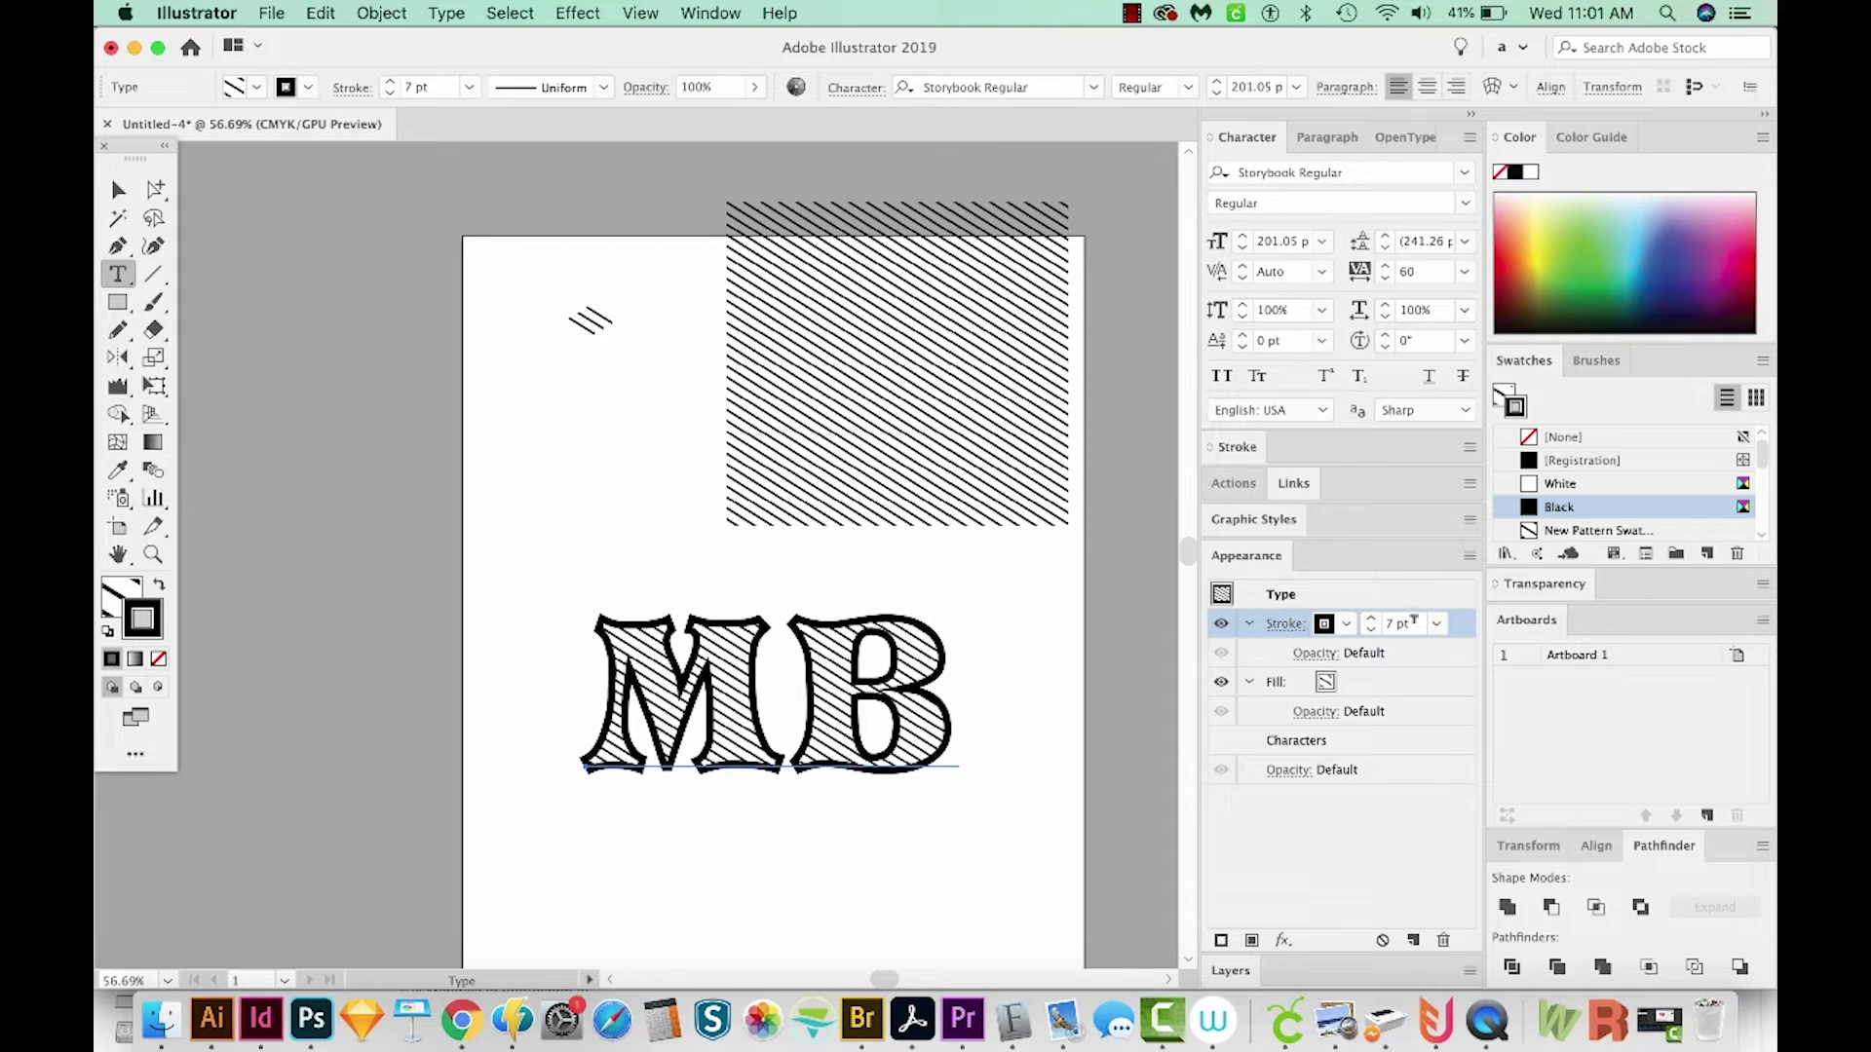
- Drag the black stroke below the pattern fill, then duplicate the pattern fill row
{"action": "left_click_drag", "start_coordinate": [1465, 627], "coordinate": [1444, 730]}
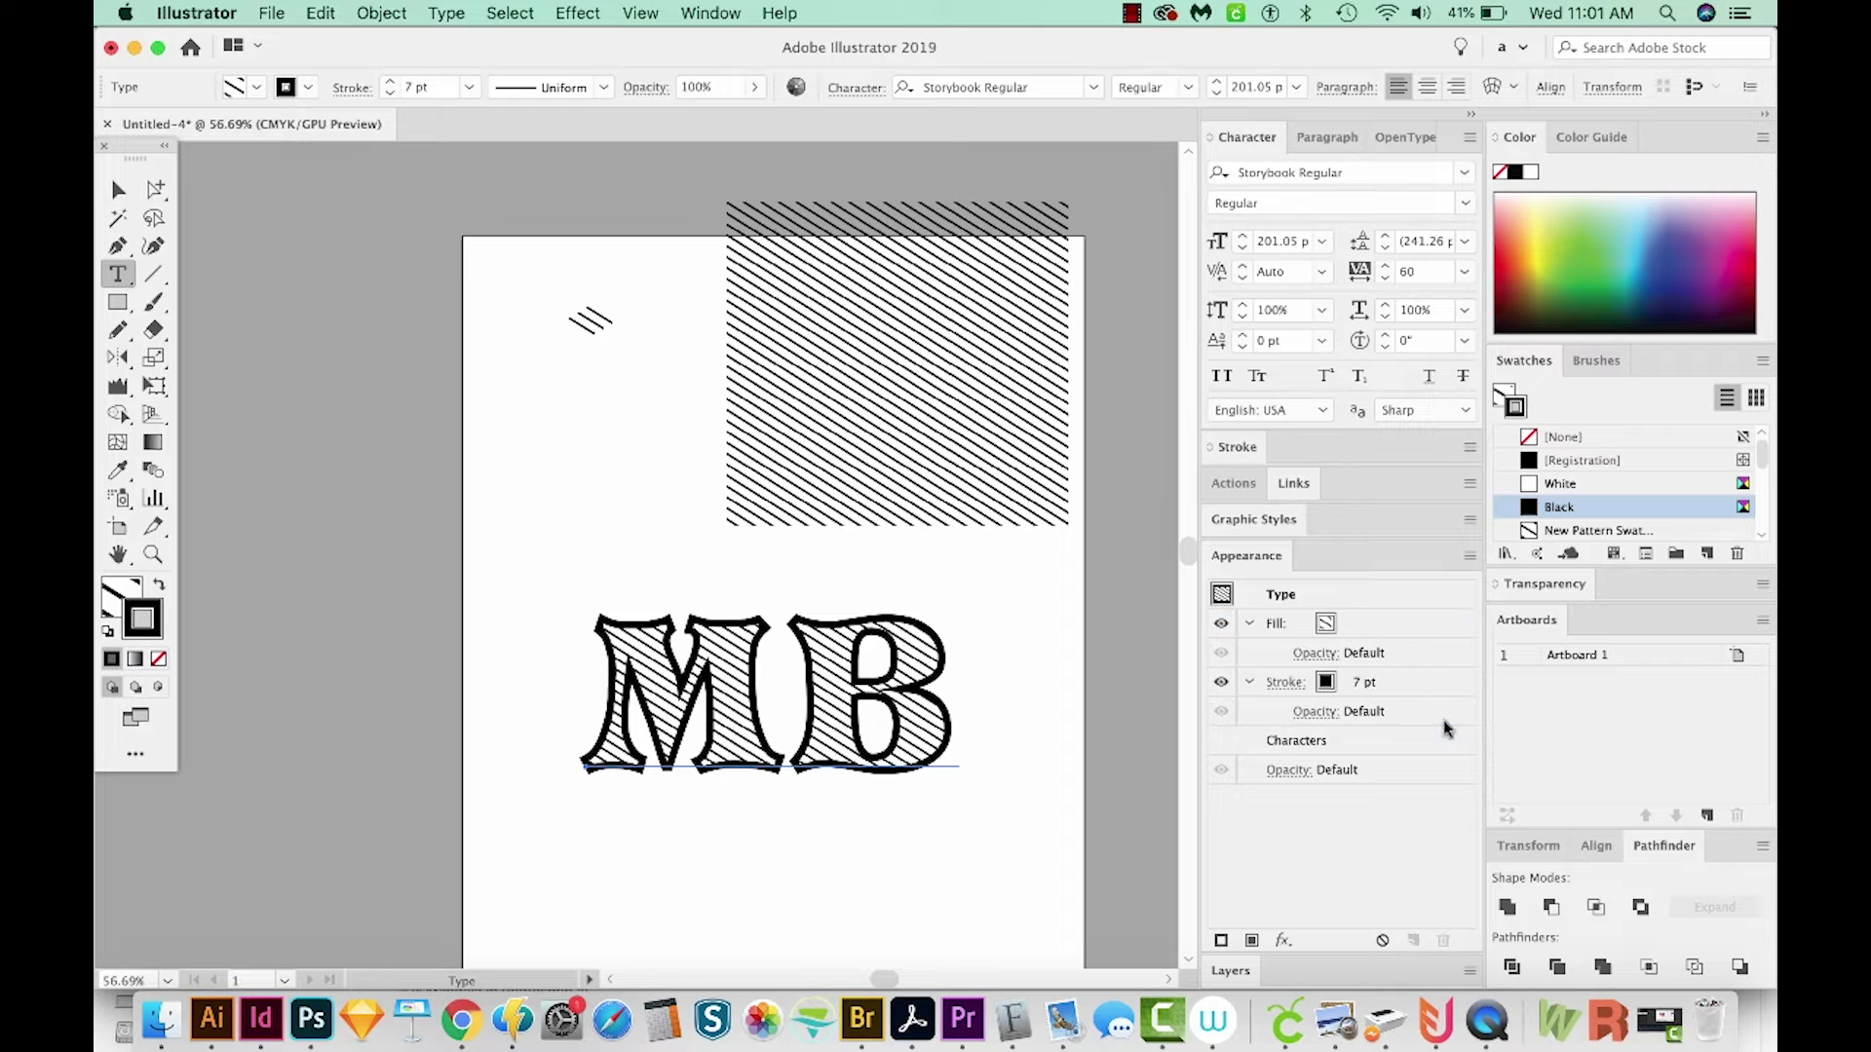
{"action": "key", "text": "Escape"}
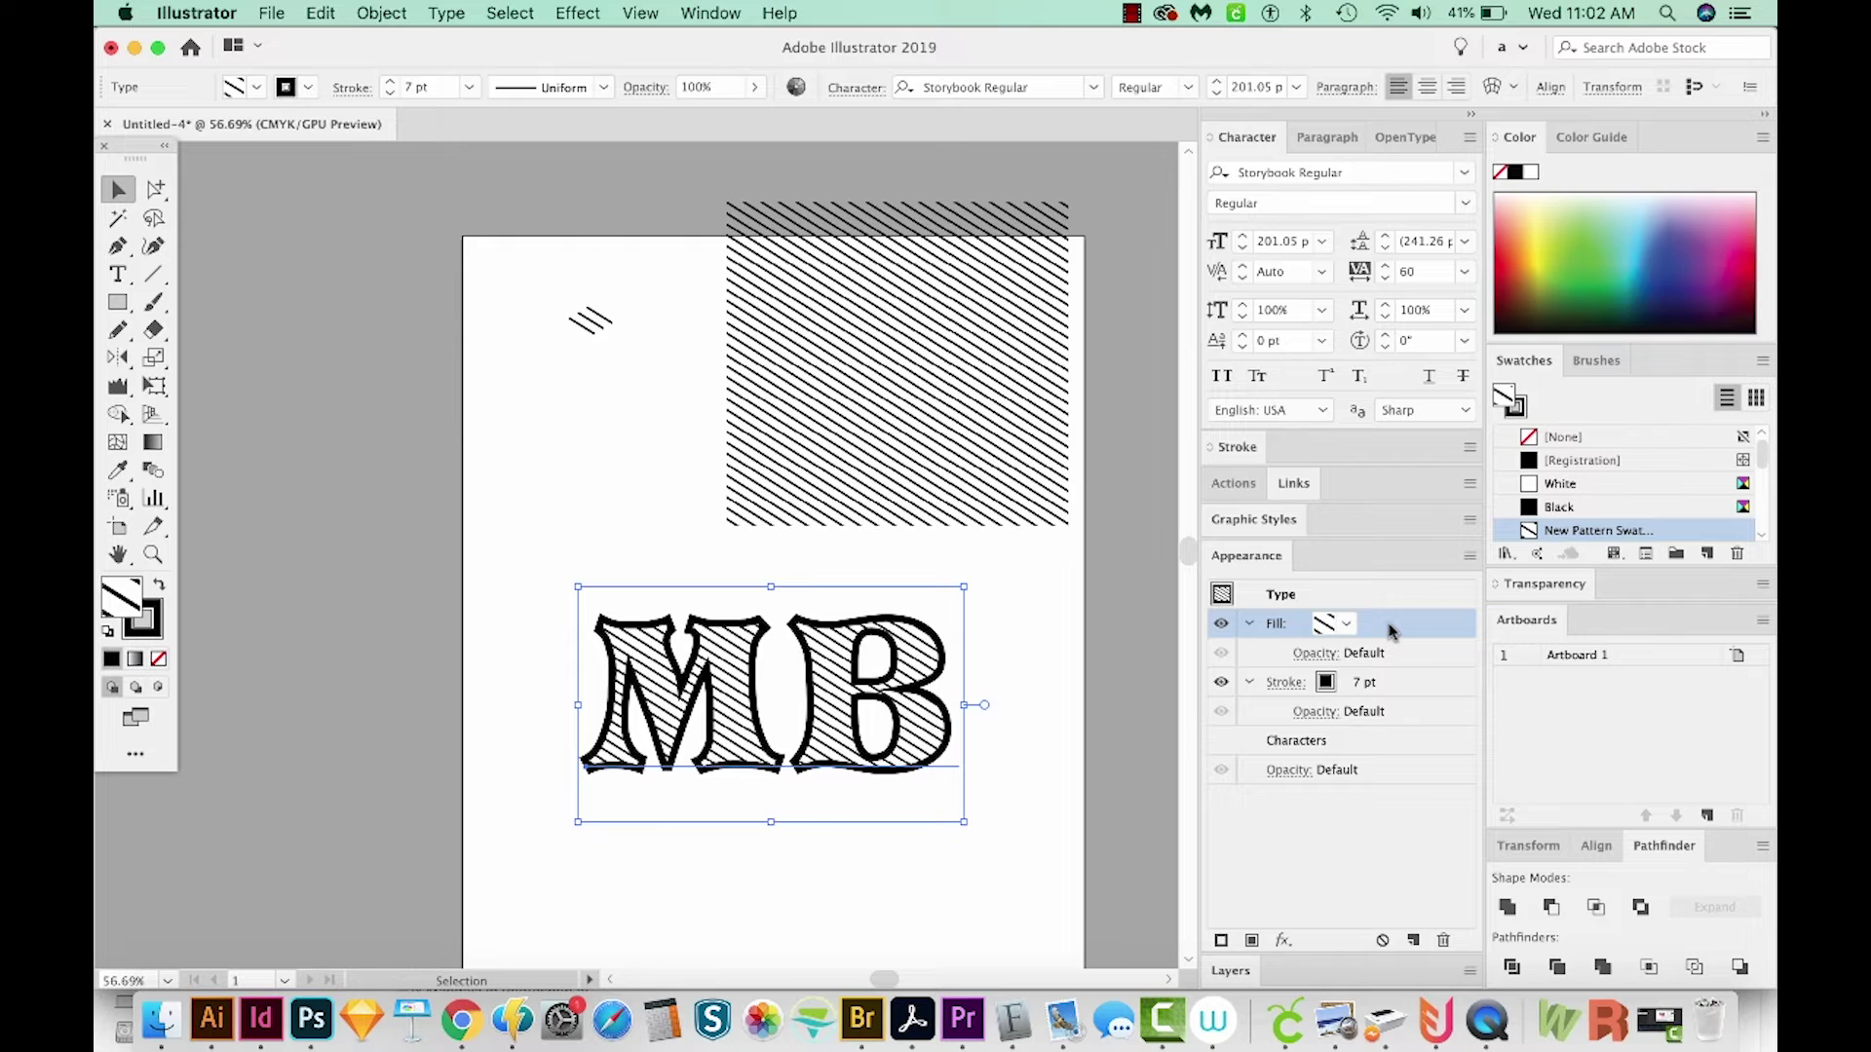
{"action": "left_click_drag", "start_coordinate": [1407, 617], "coordinate": [1401, 674]}
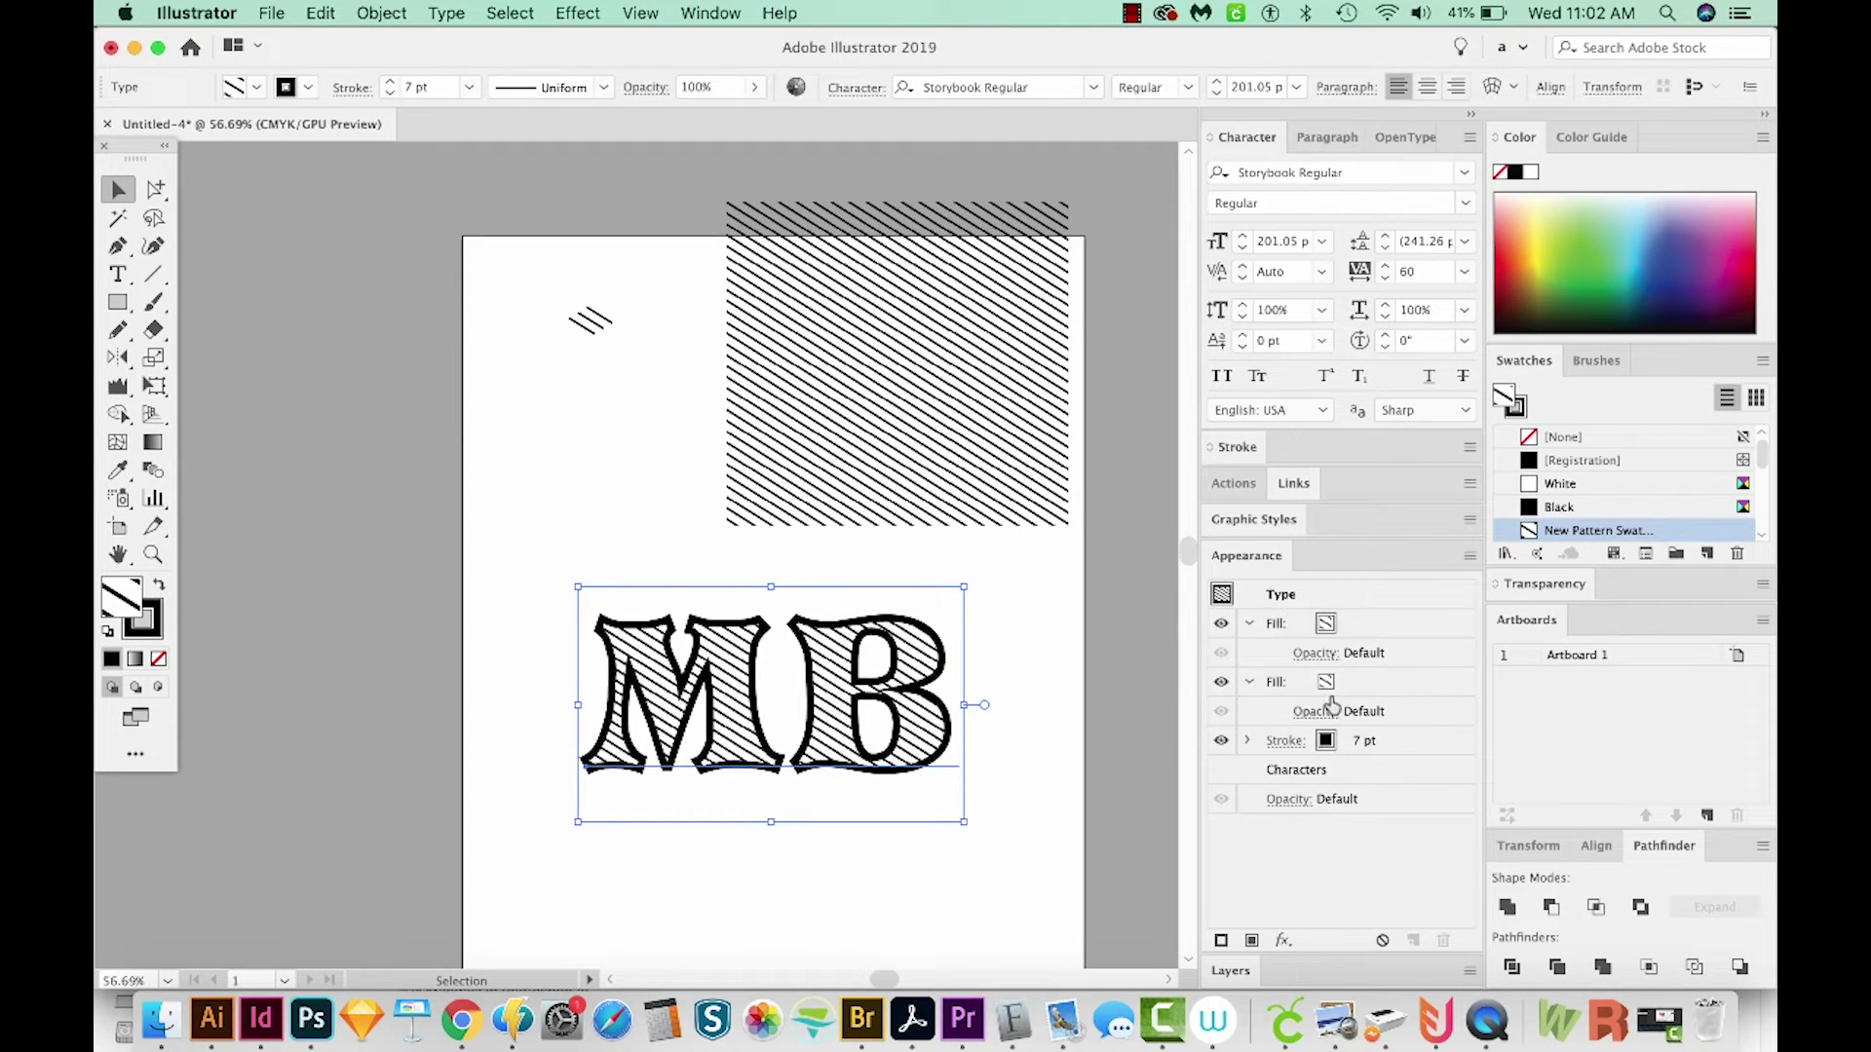
- Colour the lower pattern-fill copy salmon orange and raise the stroke weight to 10 pt
{"action": "left_click", "coordinate": [1355, 685]}
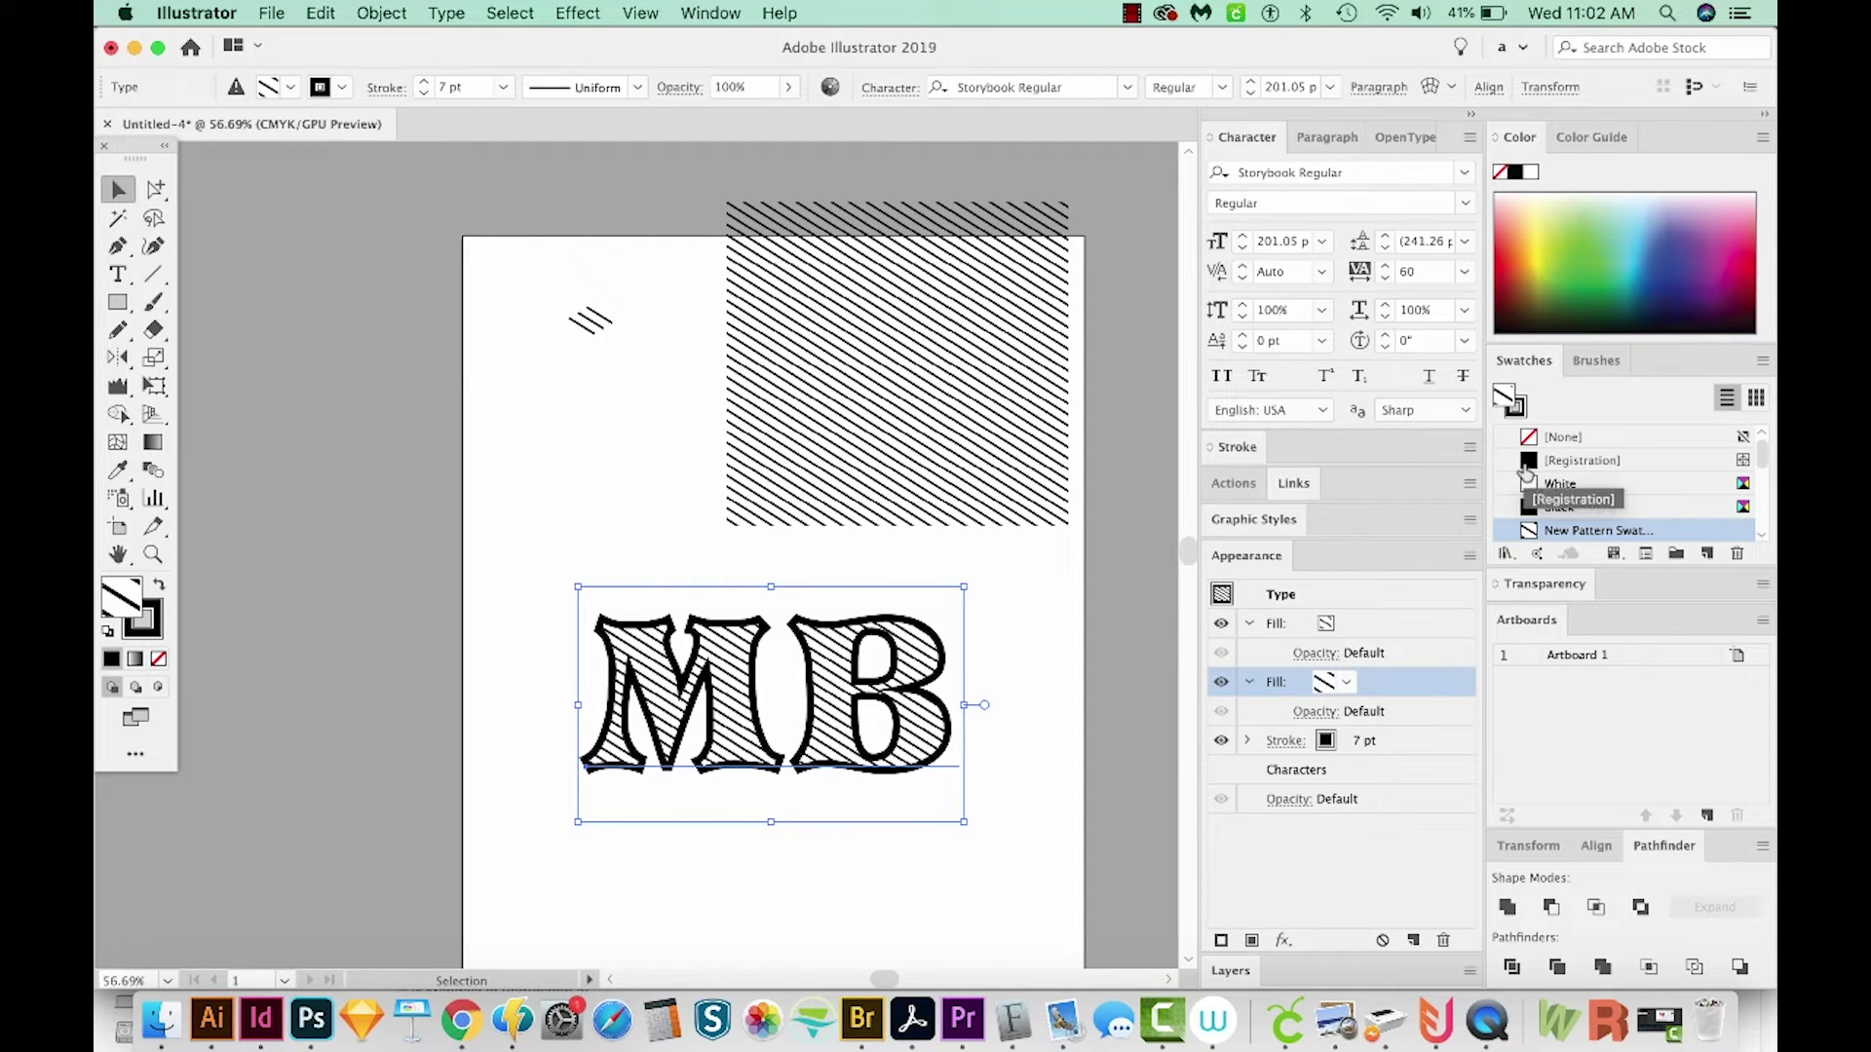
{"action": "left_click", "coordinate": [1513, 220]}
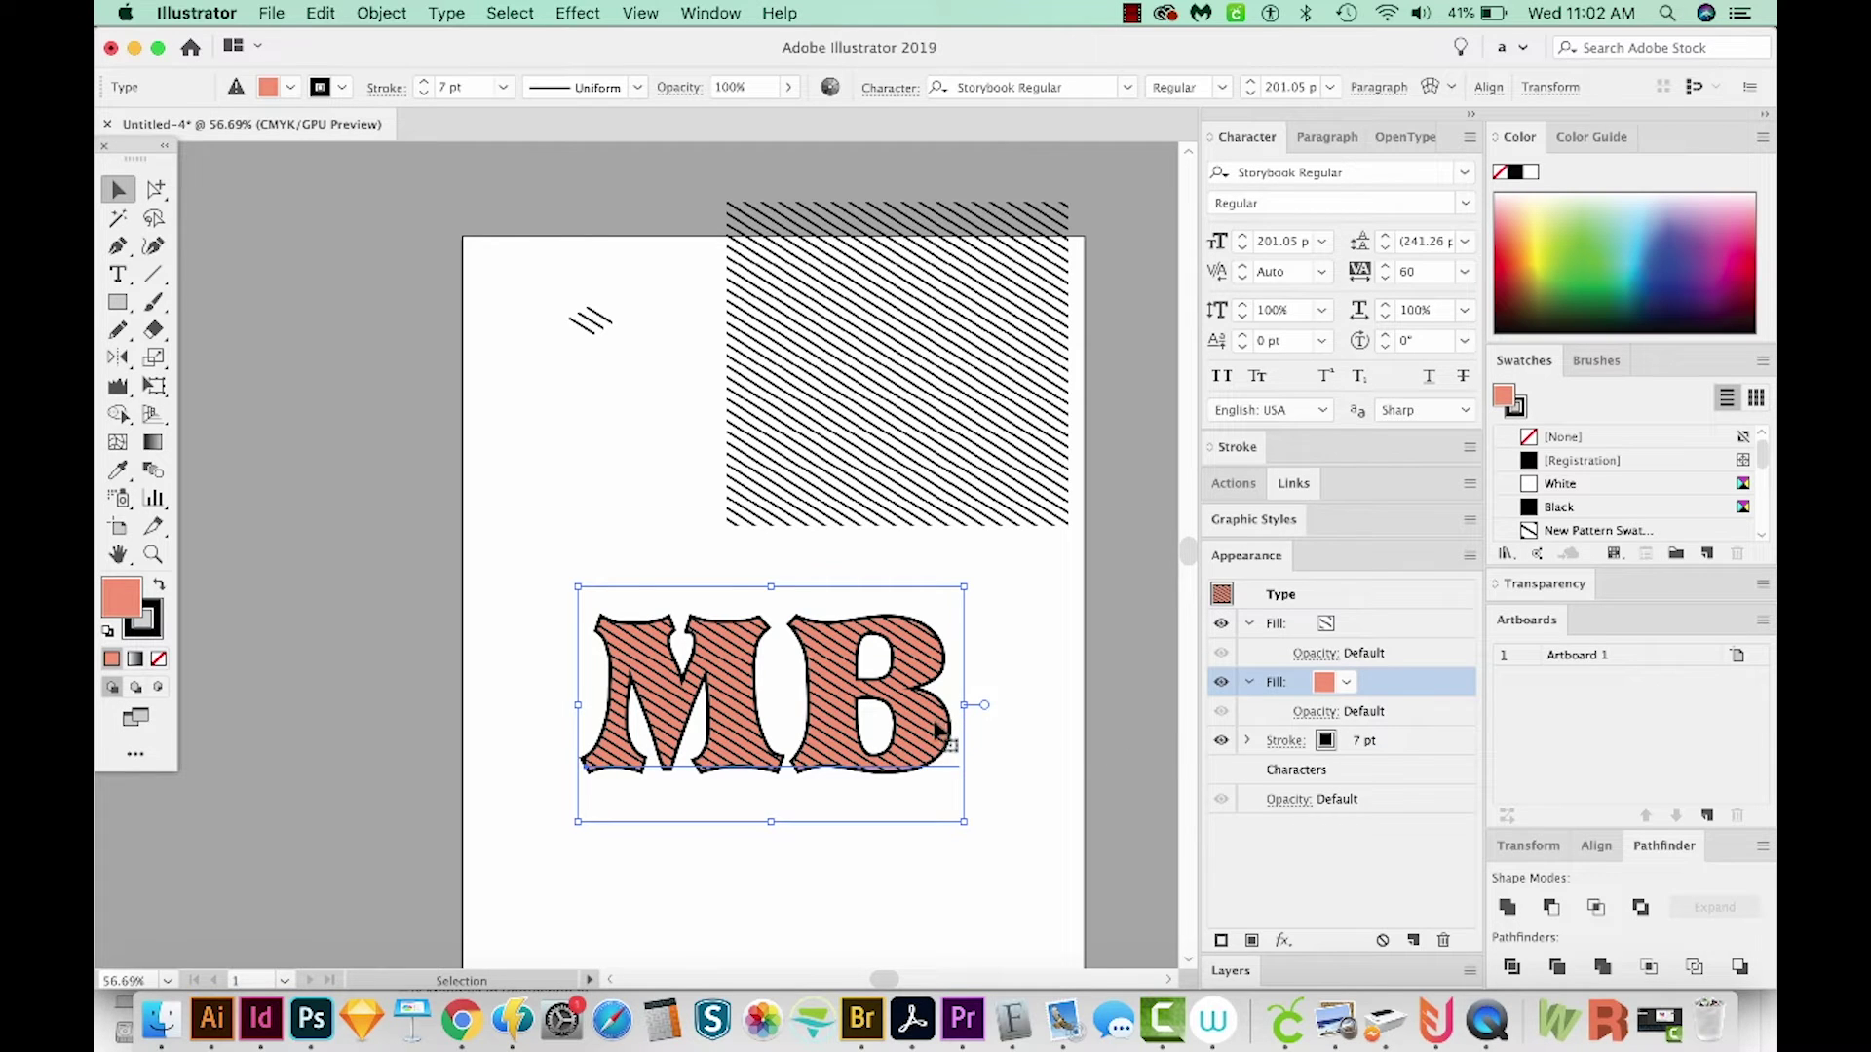
{"action": "left_click", "coordinate": [1398, 732]}
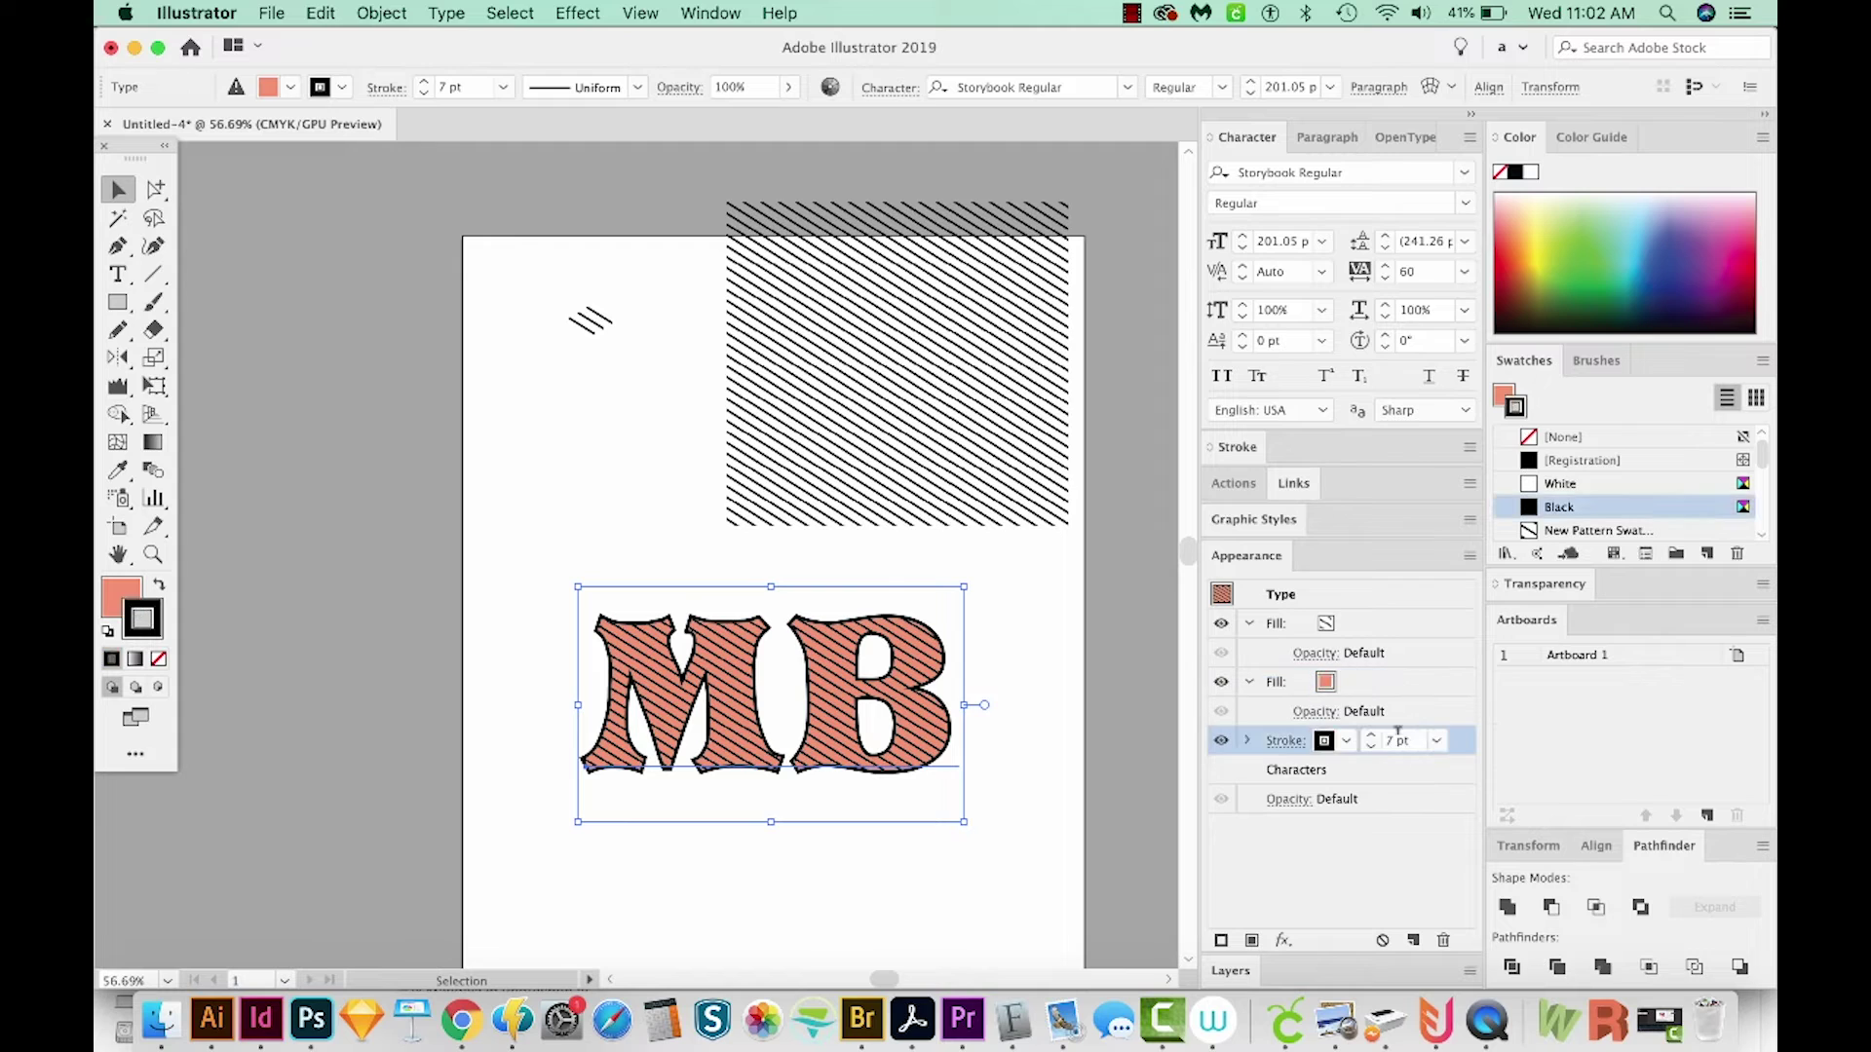
{"action": "left_click", "coordinate": [1398, 738]}
{"action": "type", "text": "10"}
{"action": "key", "text": "Return"}
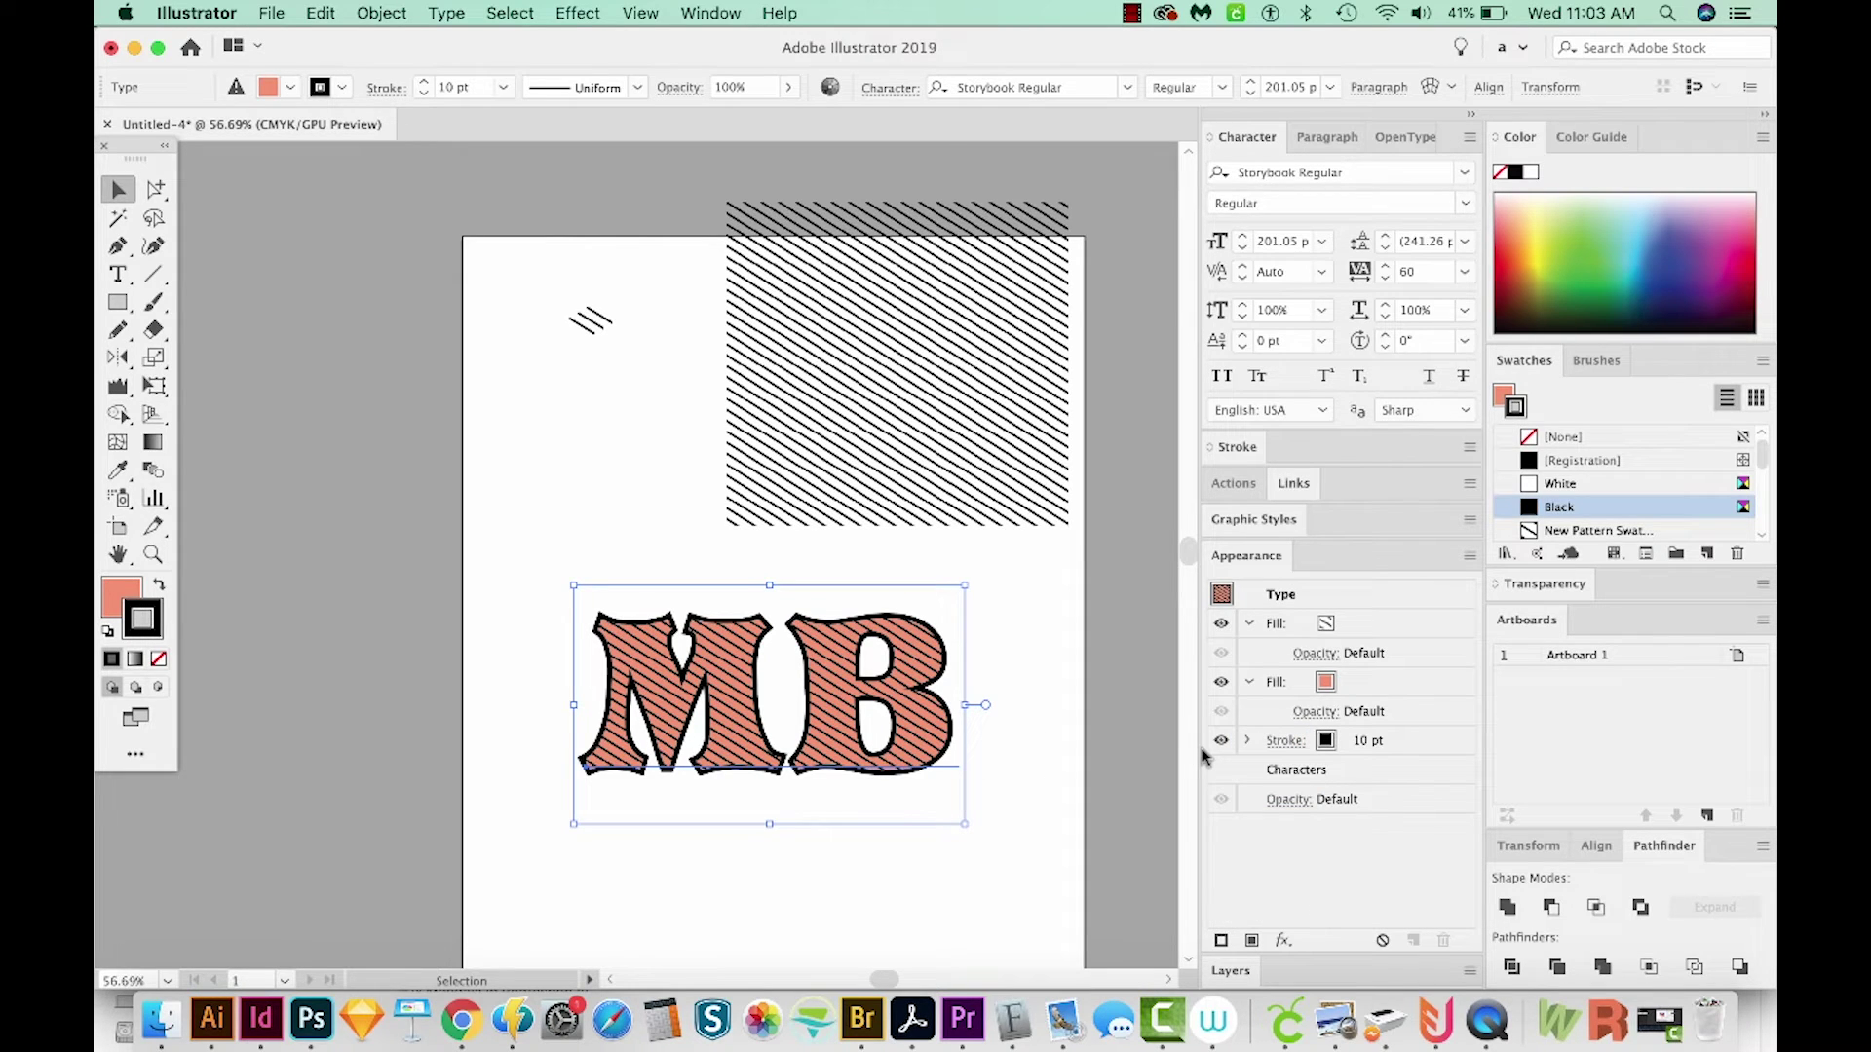
- Select the salmon fill and outline together and drag them down the appearance stack
{"action": "left_click", "coordinate": [1388, 684]}
{"action": "left_click", "coordinate": [1403, 741], "text": "shift"}
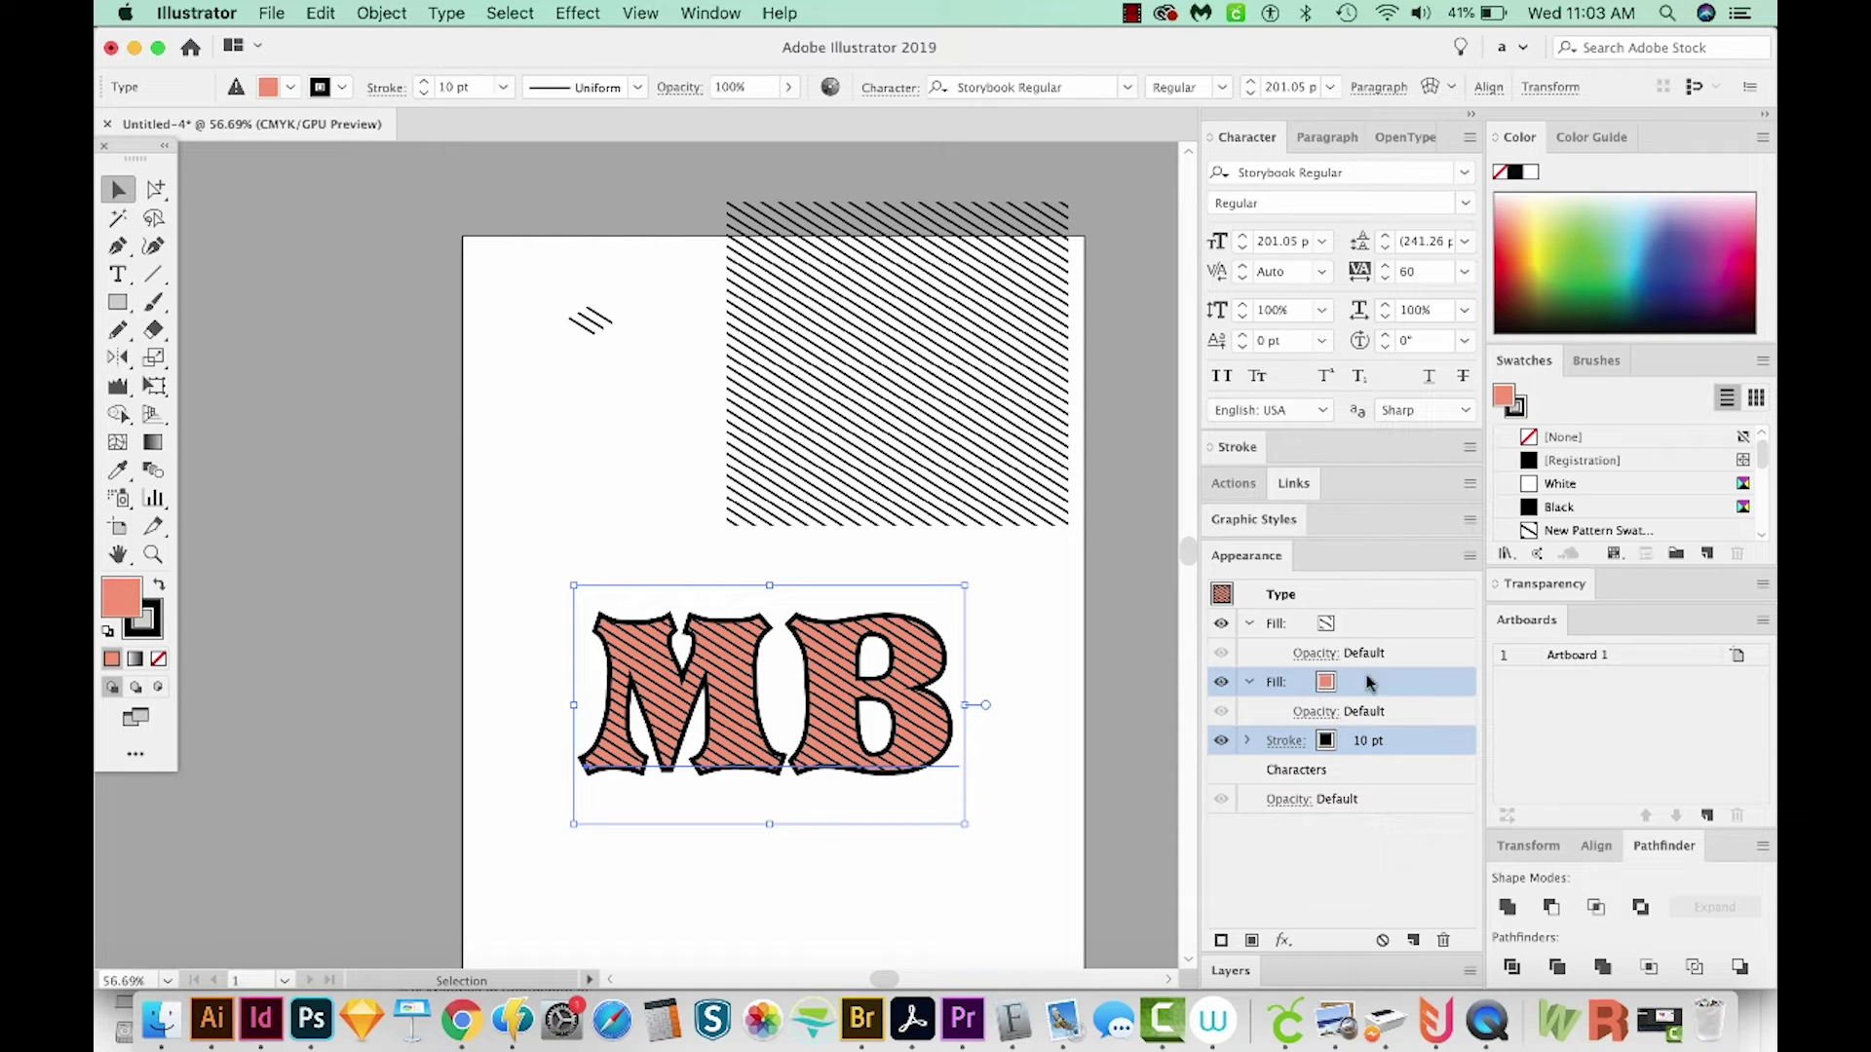
{"action": "mouse_move", "coordinate": [1369, 682]}
{"action": "left_mouse_down"}
{"action": "mouse_move", "coordinate": [1403, 681]}
{"action": "mouse_move", "coordinate": [1409, 770]}
{"action": "left_mouse_up"}
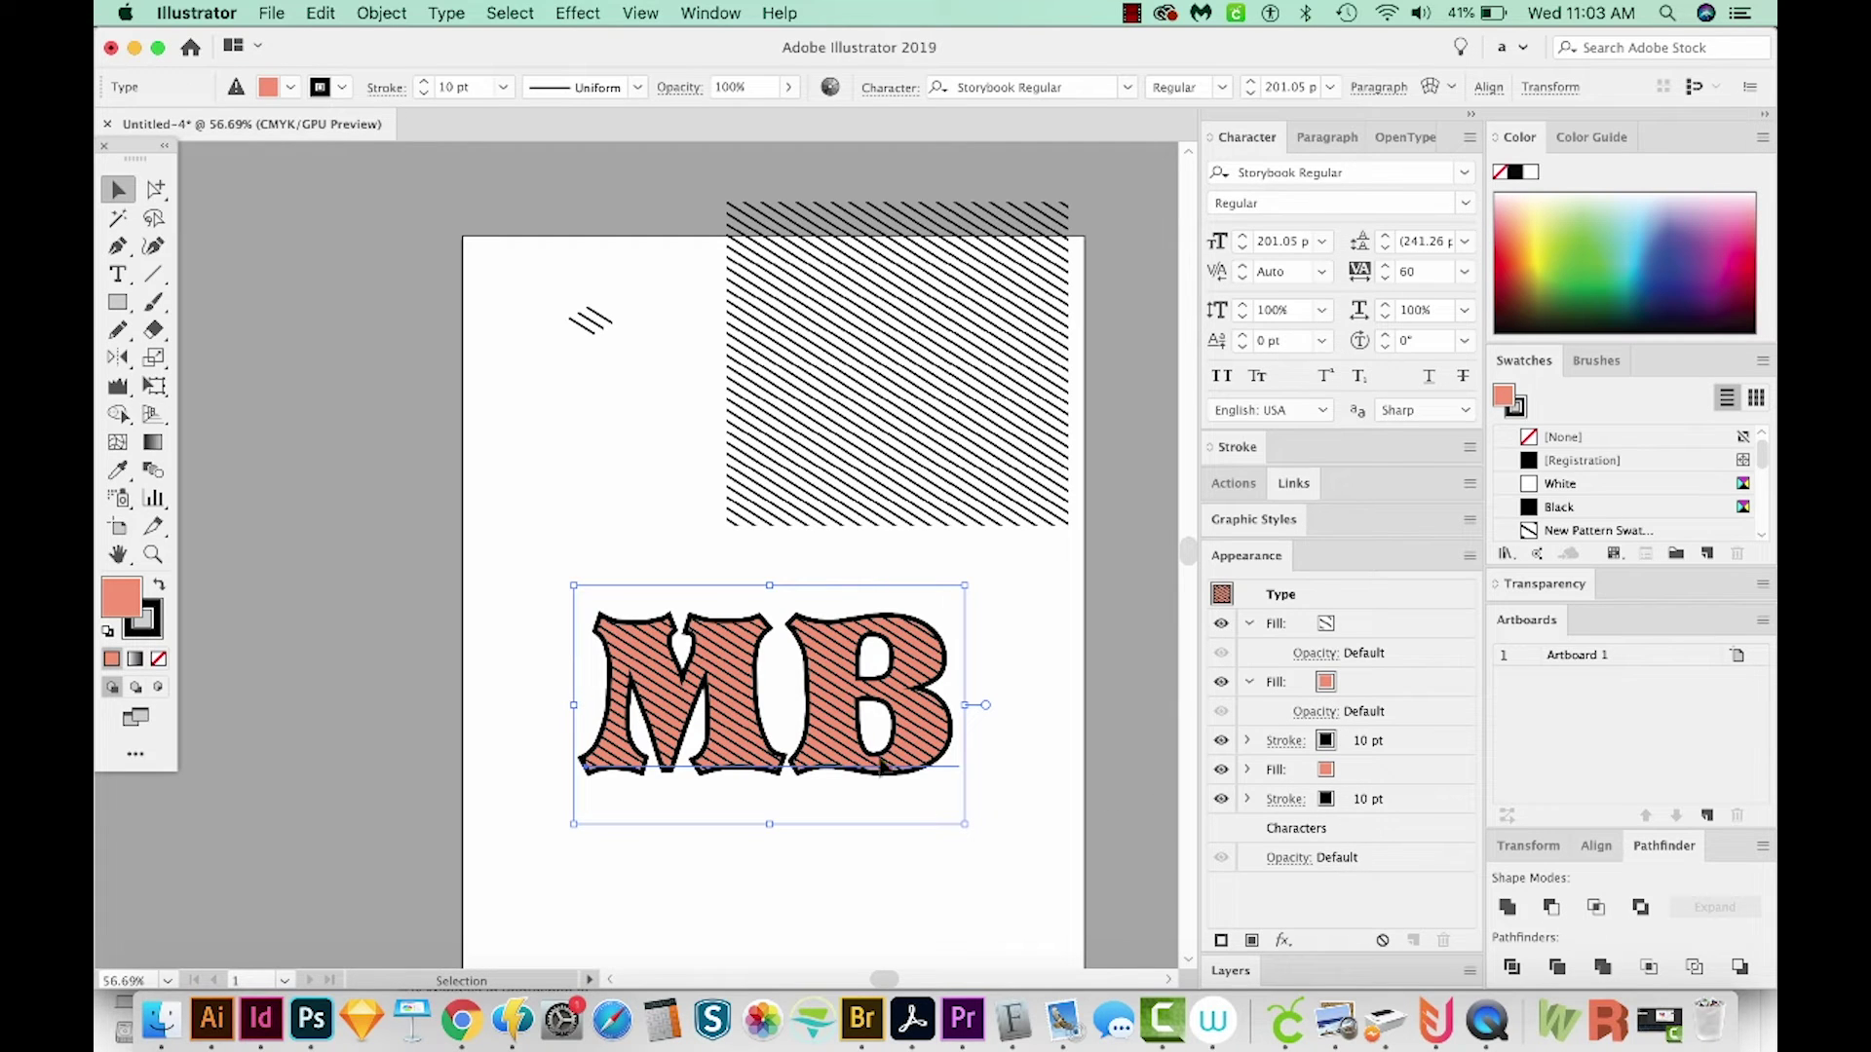
- Make the lower salmon fill black and select it together with the bottom outline
{"action": "left_click", "coordinate": [1375, 772]}
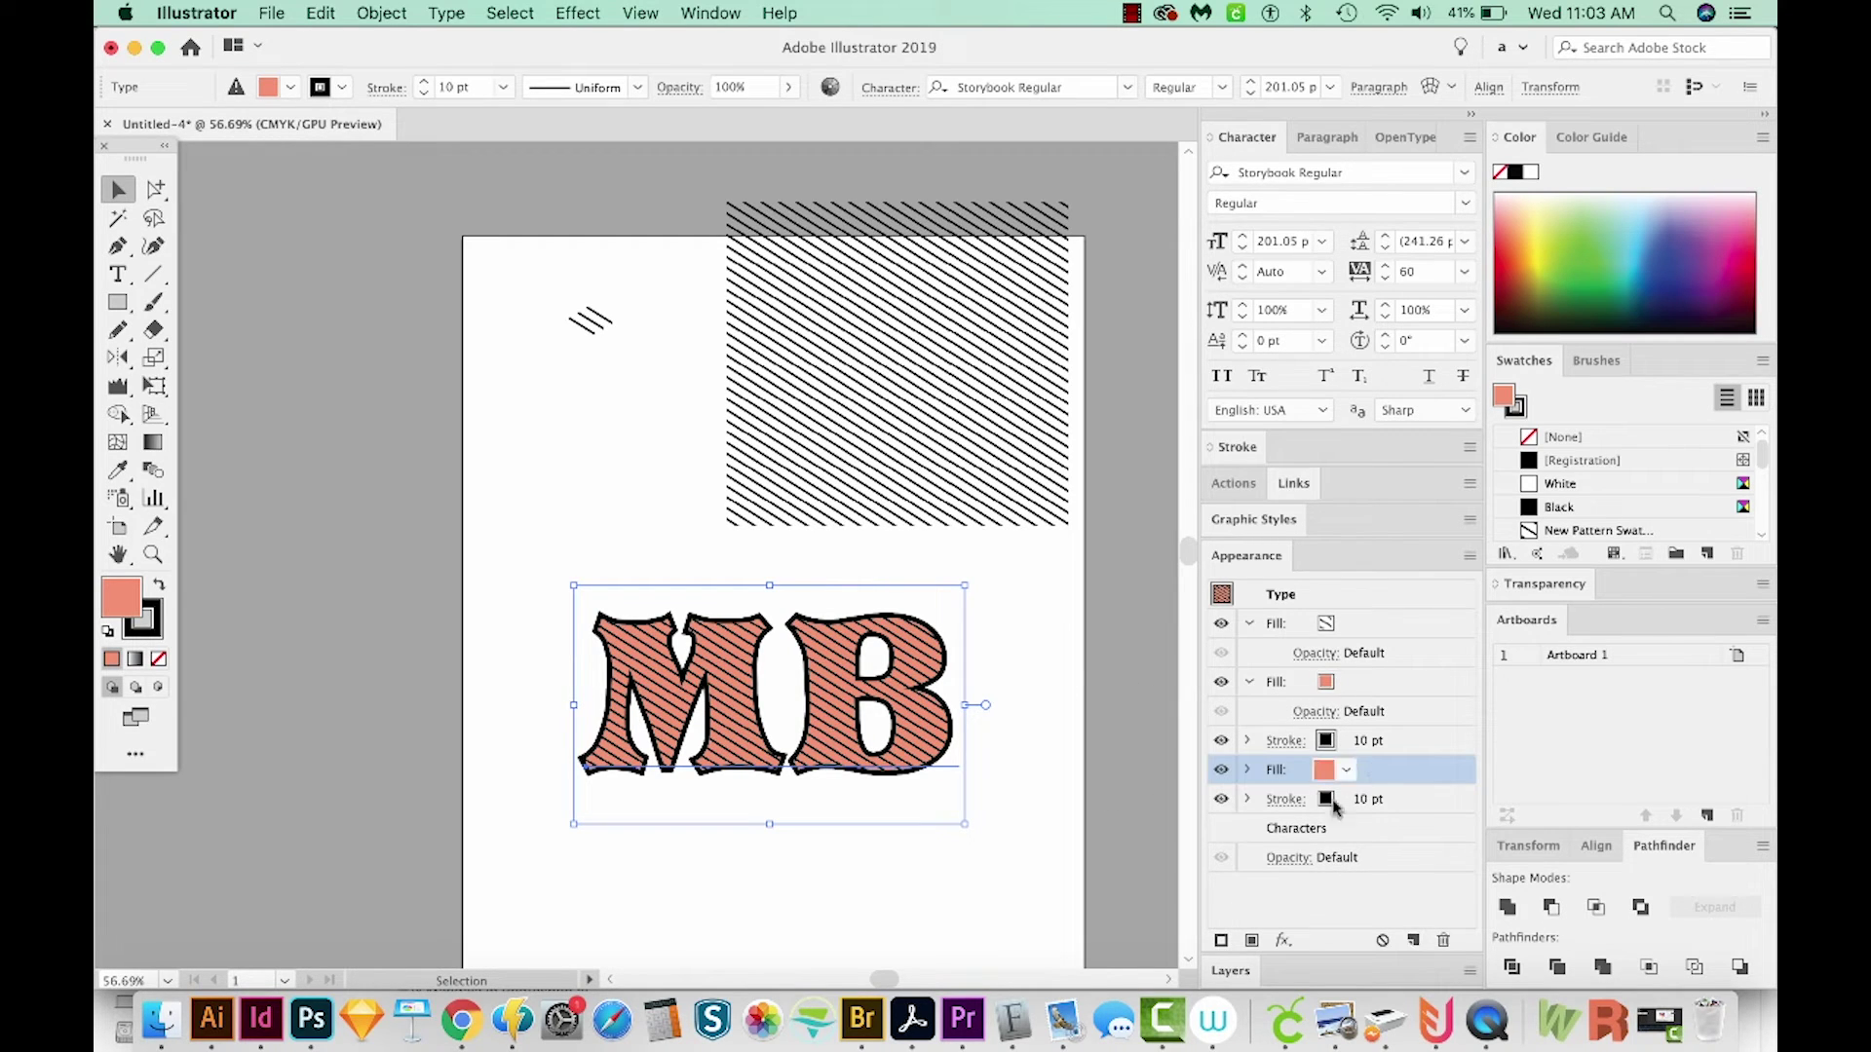
{"action": "left_click", "coordinate": [1515, 174]}
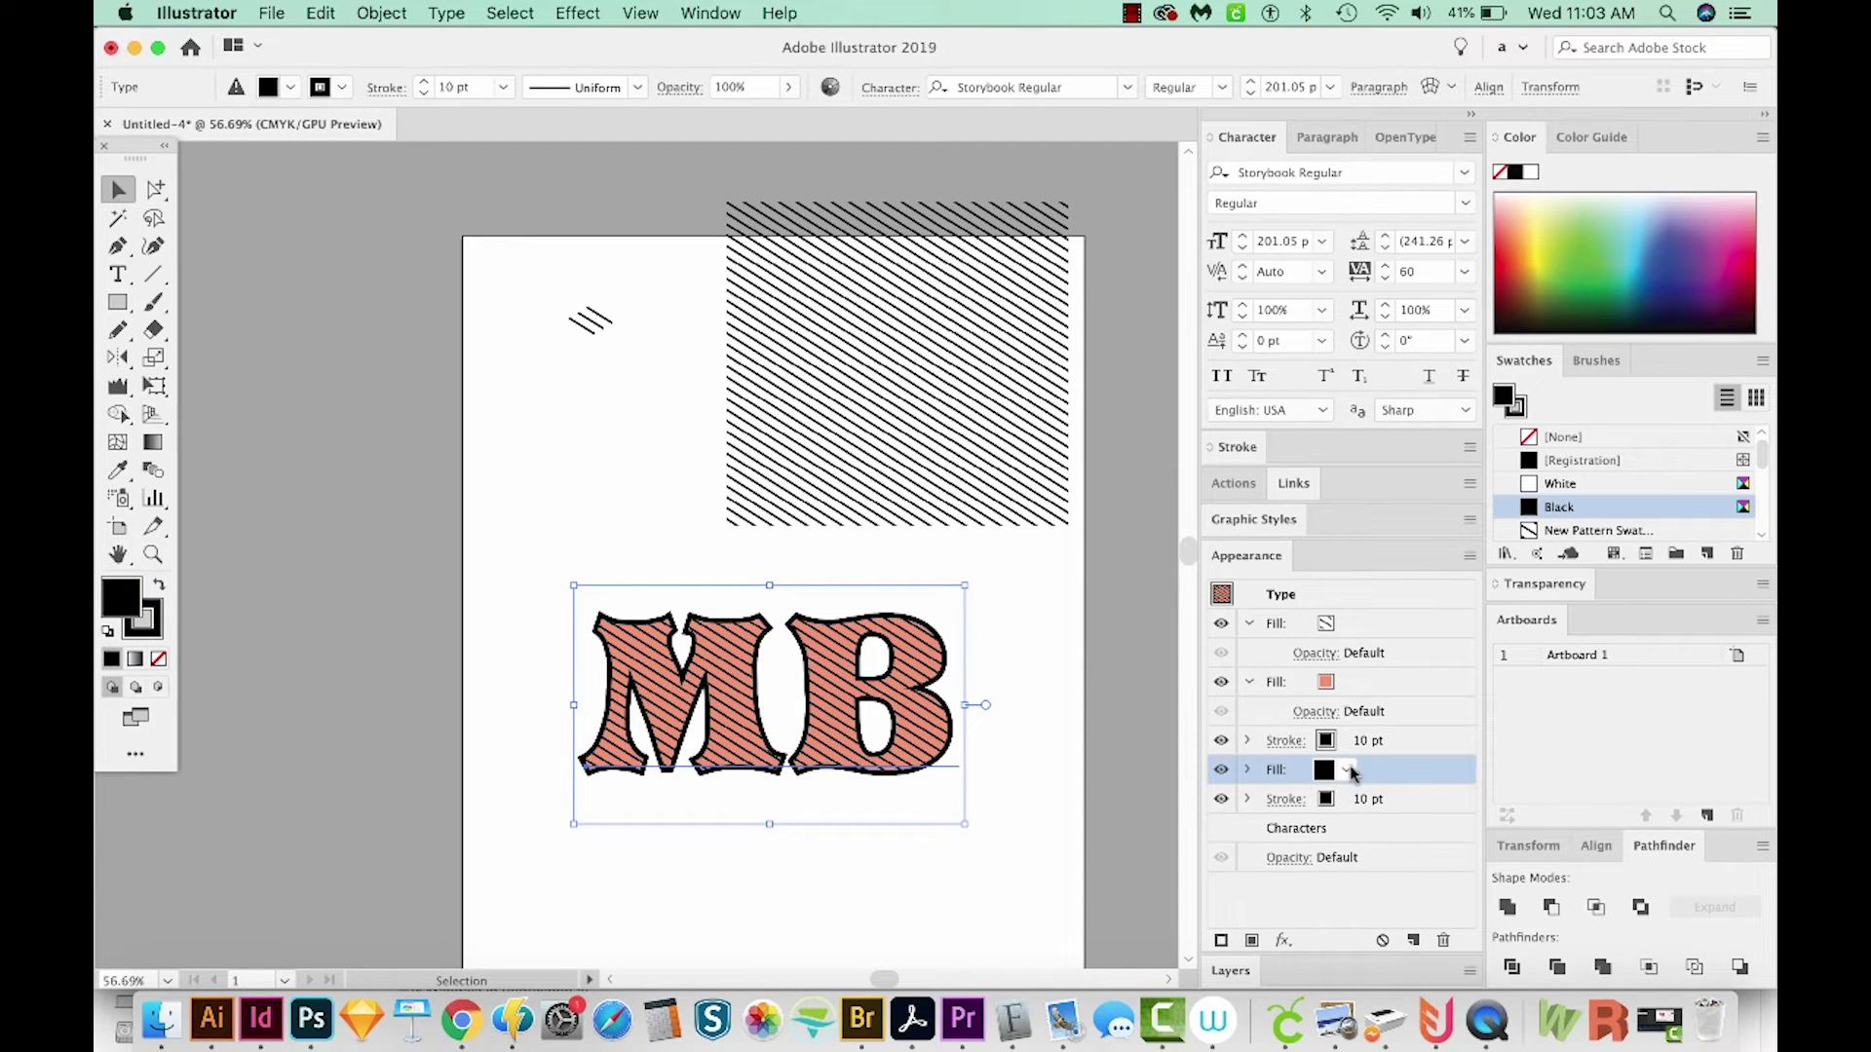
{"action": "left_click", "coordinate": [1419, 801], "text": "shift"}
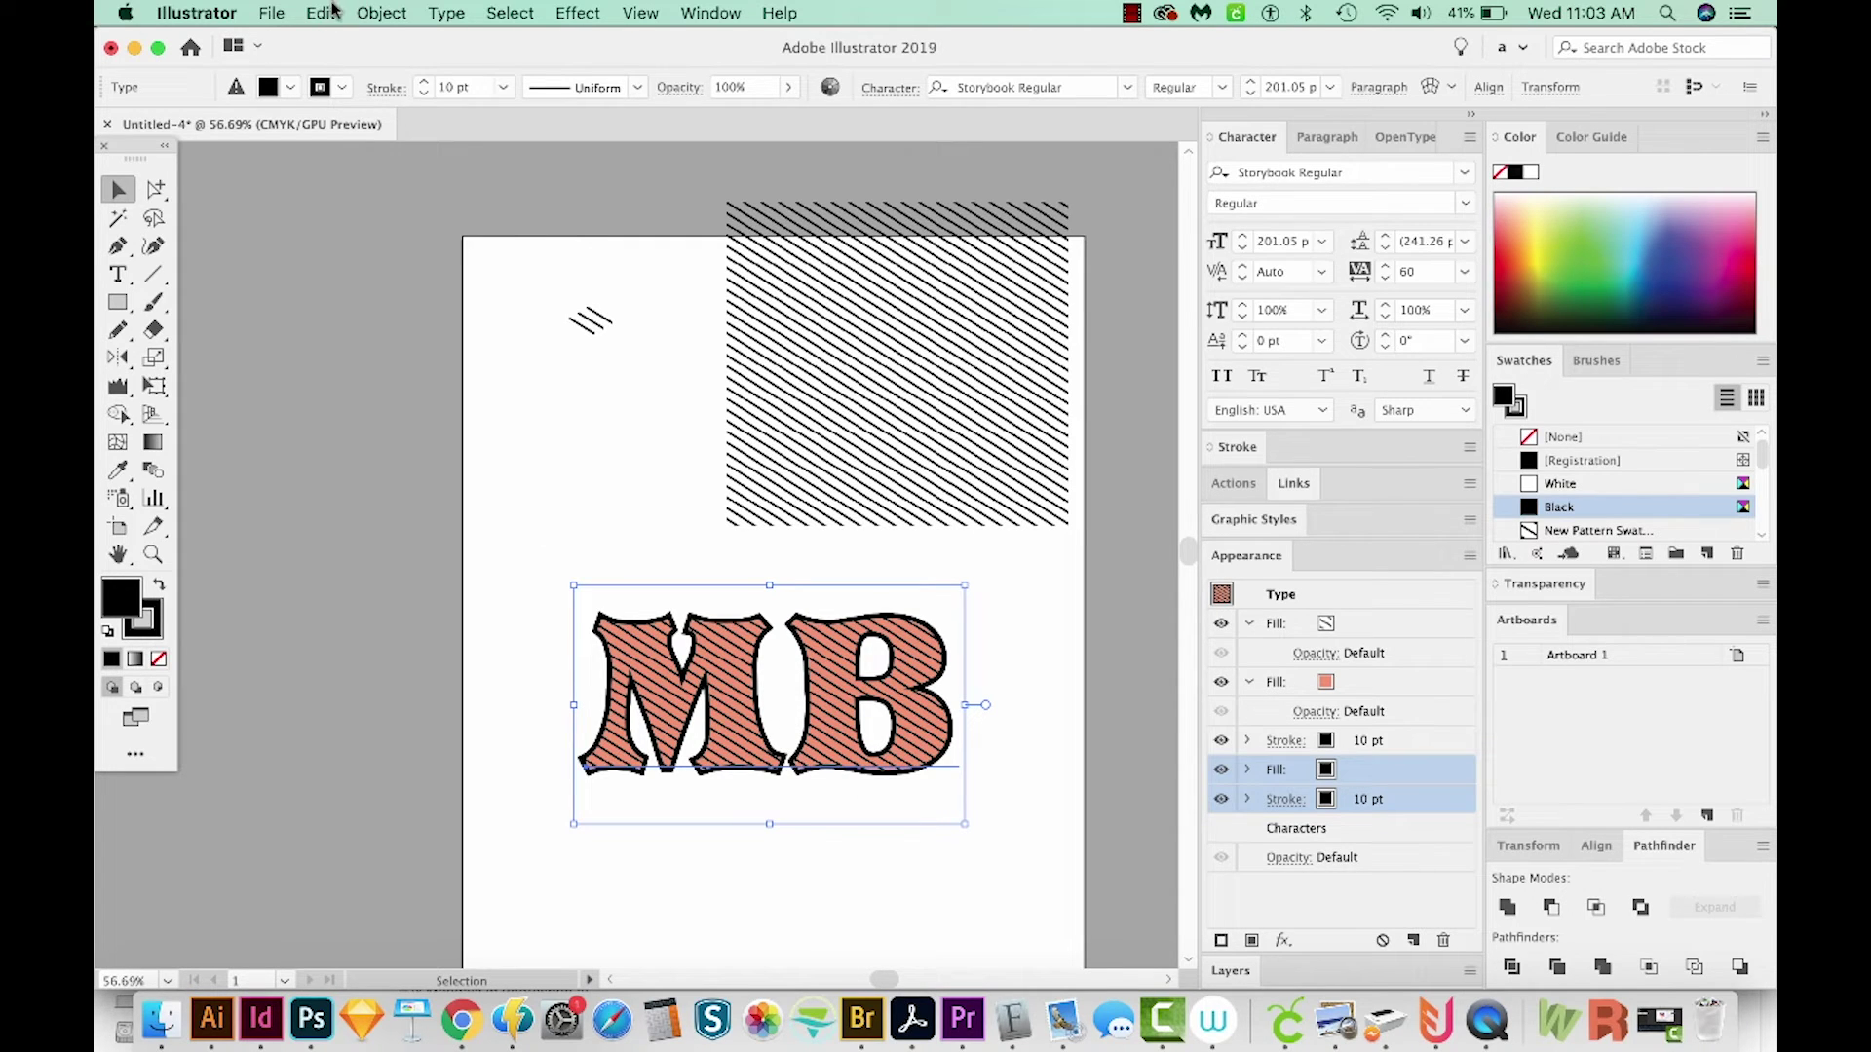
- Open the Effect > Distort & Transform > Transform effect with Preview enabled
{"action": "left_click", "coordinate": [563, 13]}
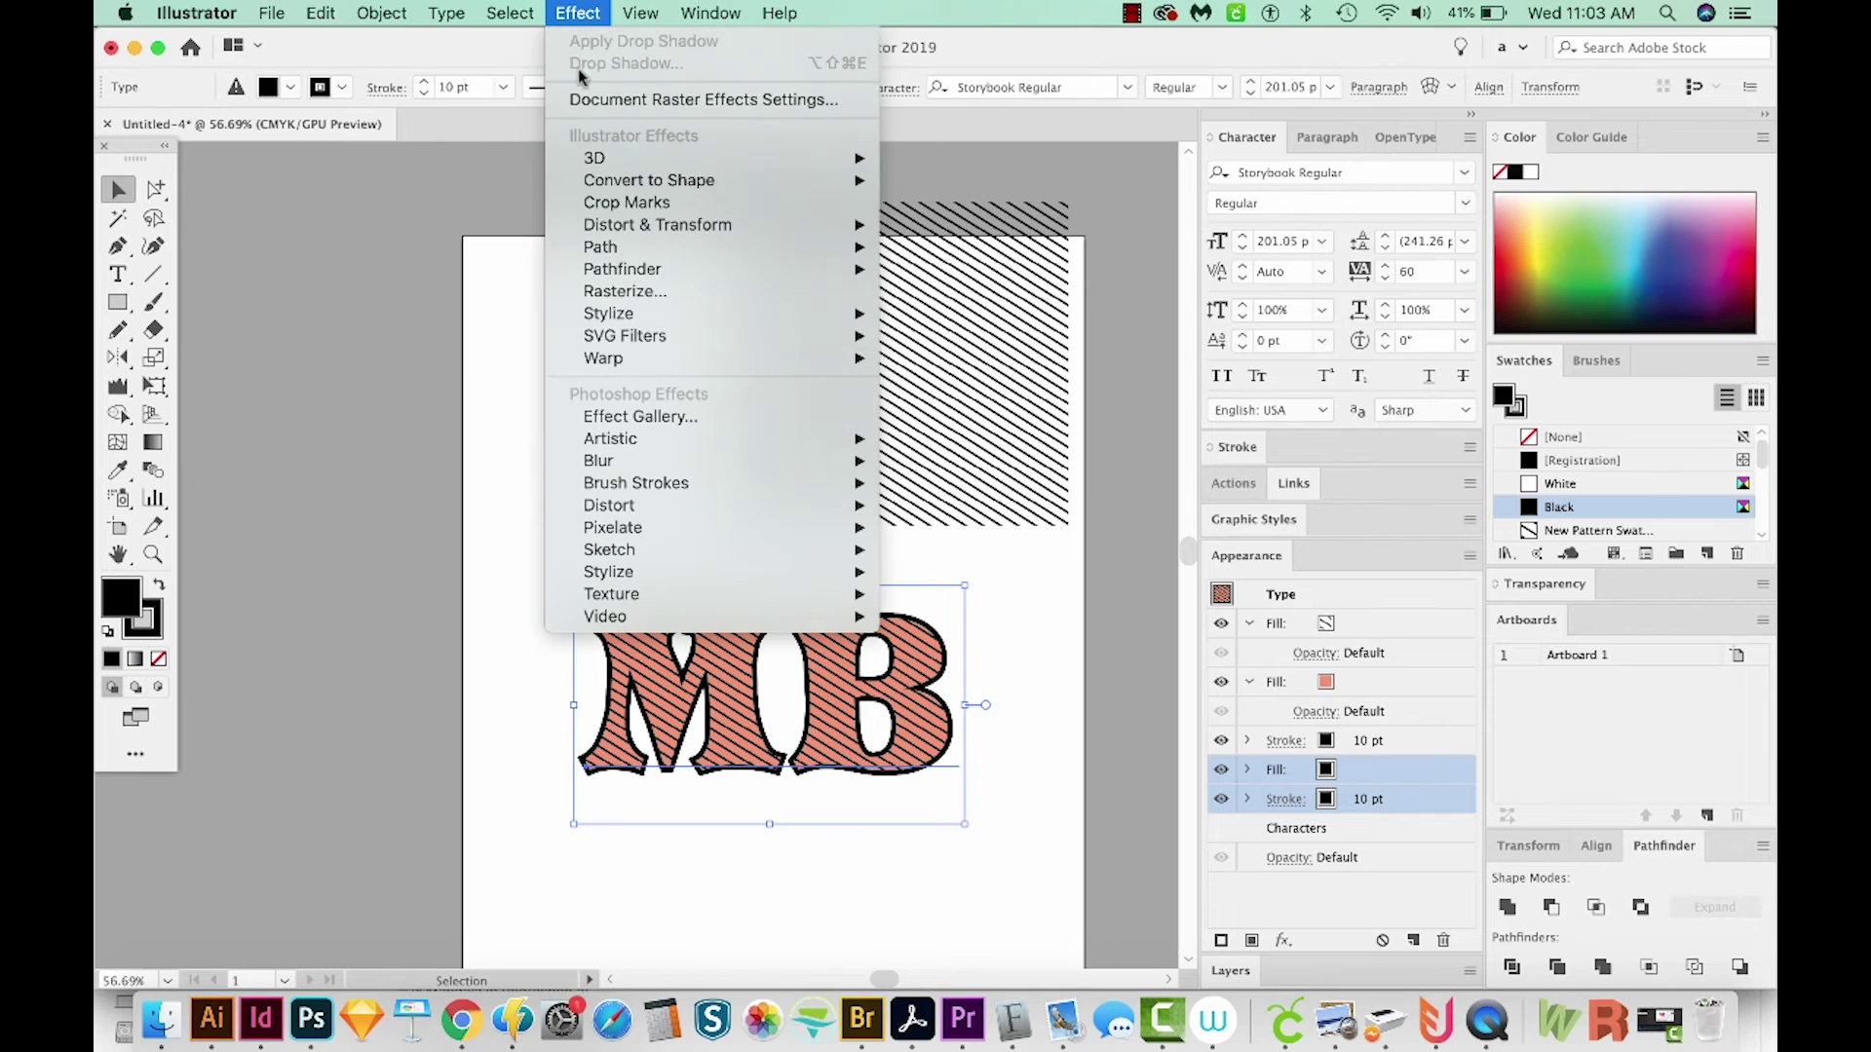
{"action": "mouse_move", "coordinate": [662, 226]}
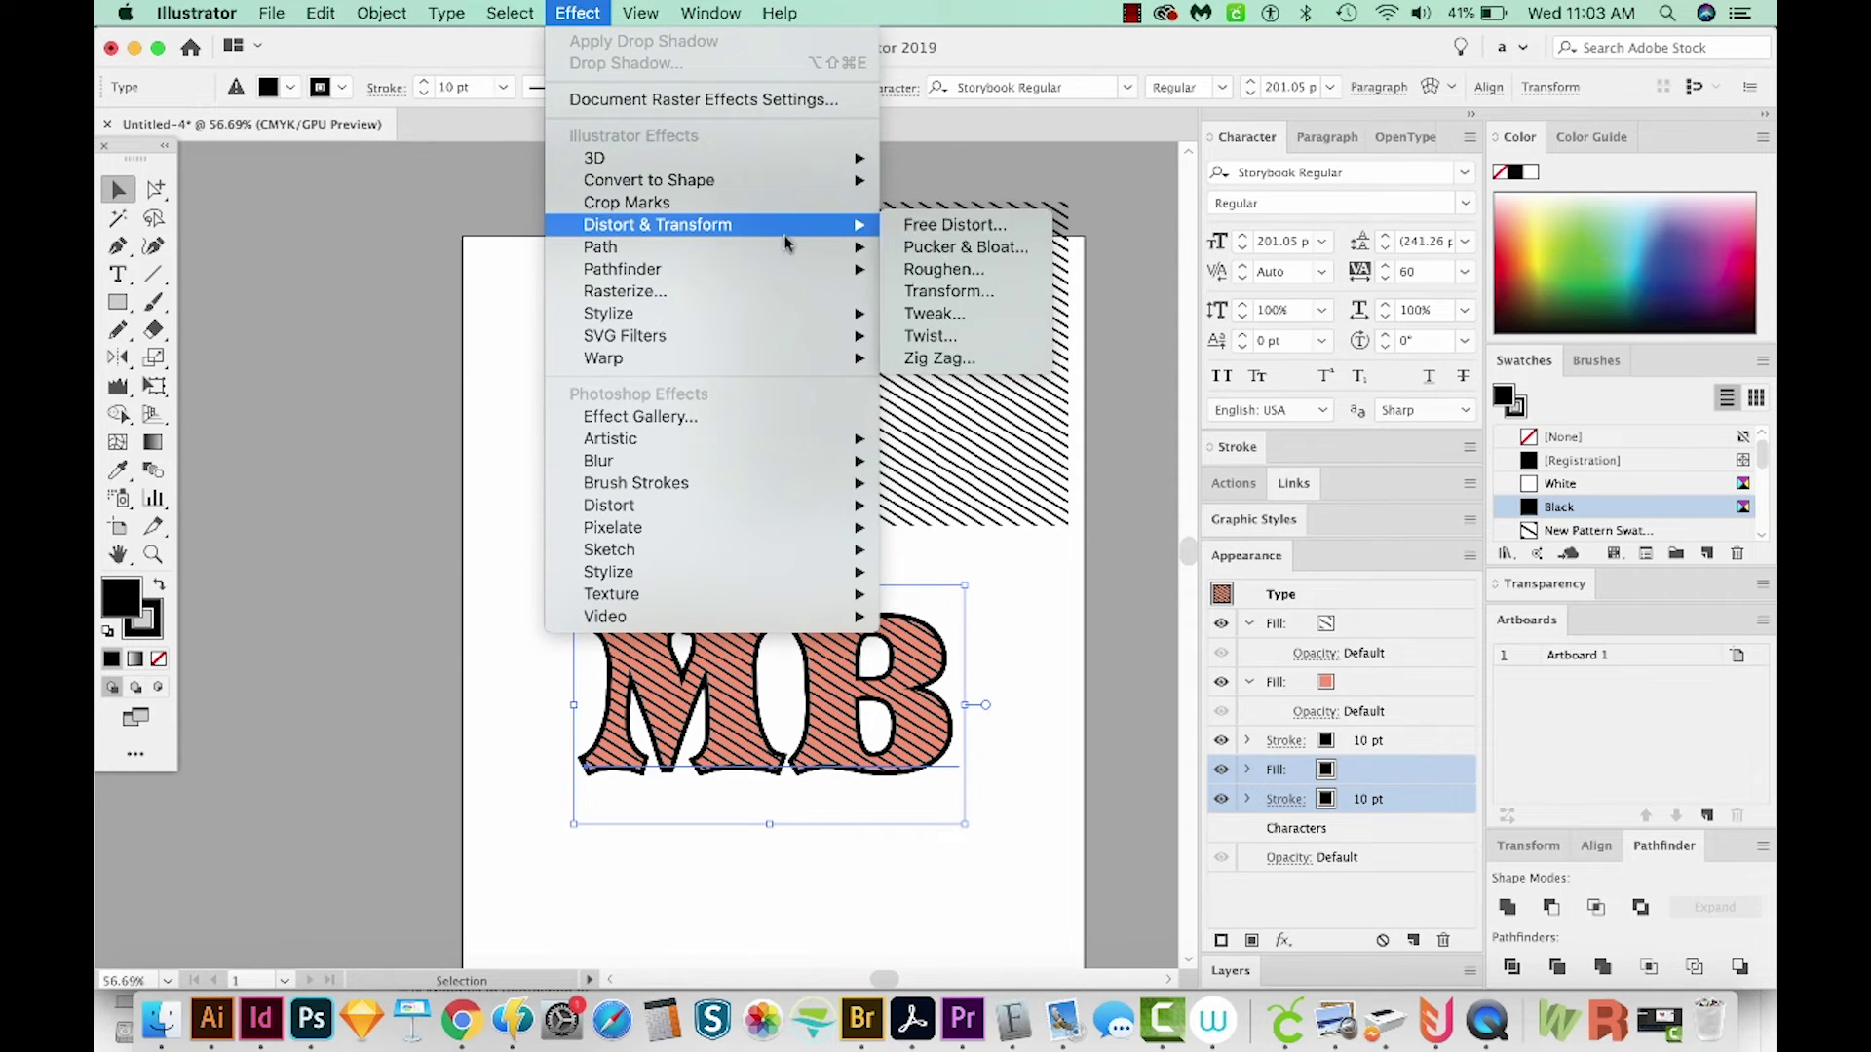
{"action": "left_click", "coordinate": [902, 301]}
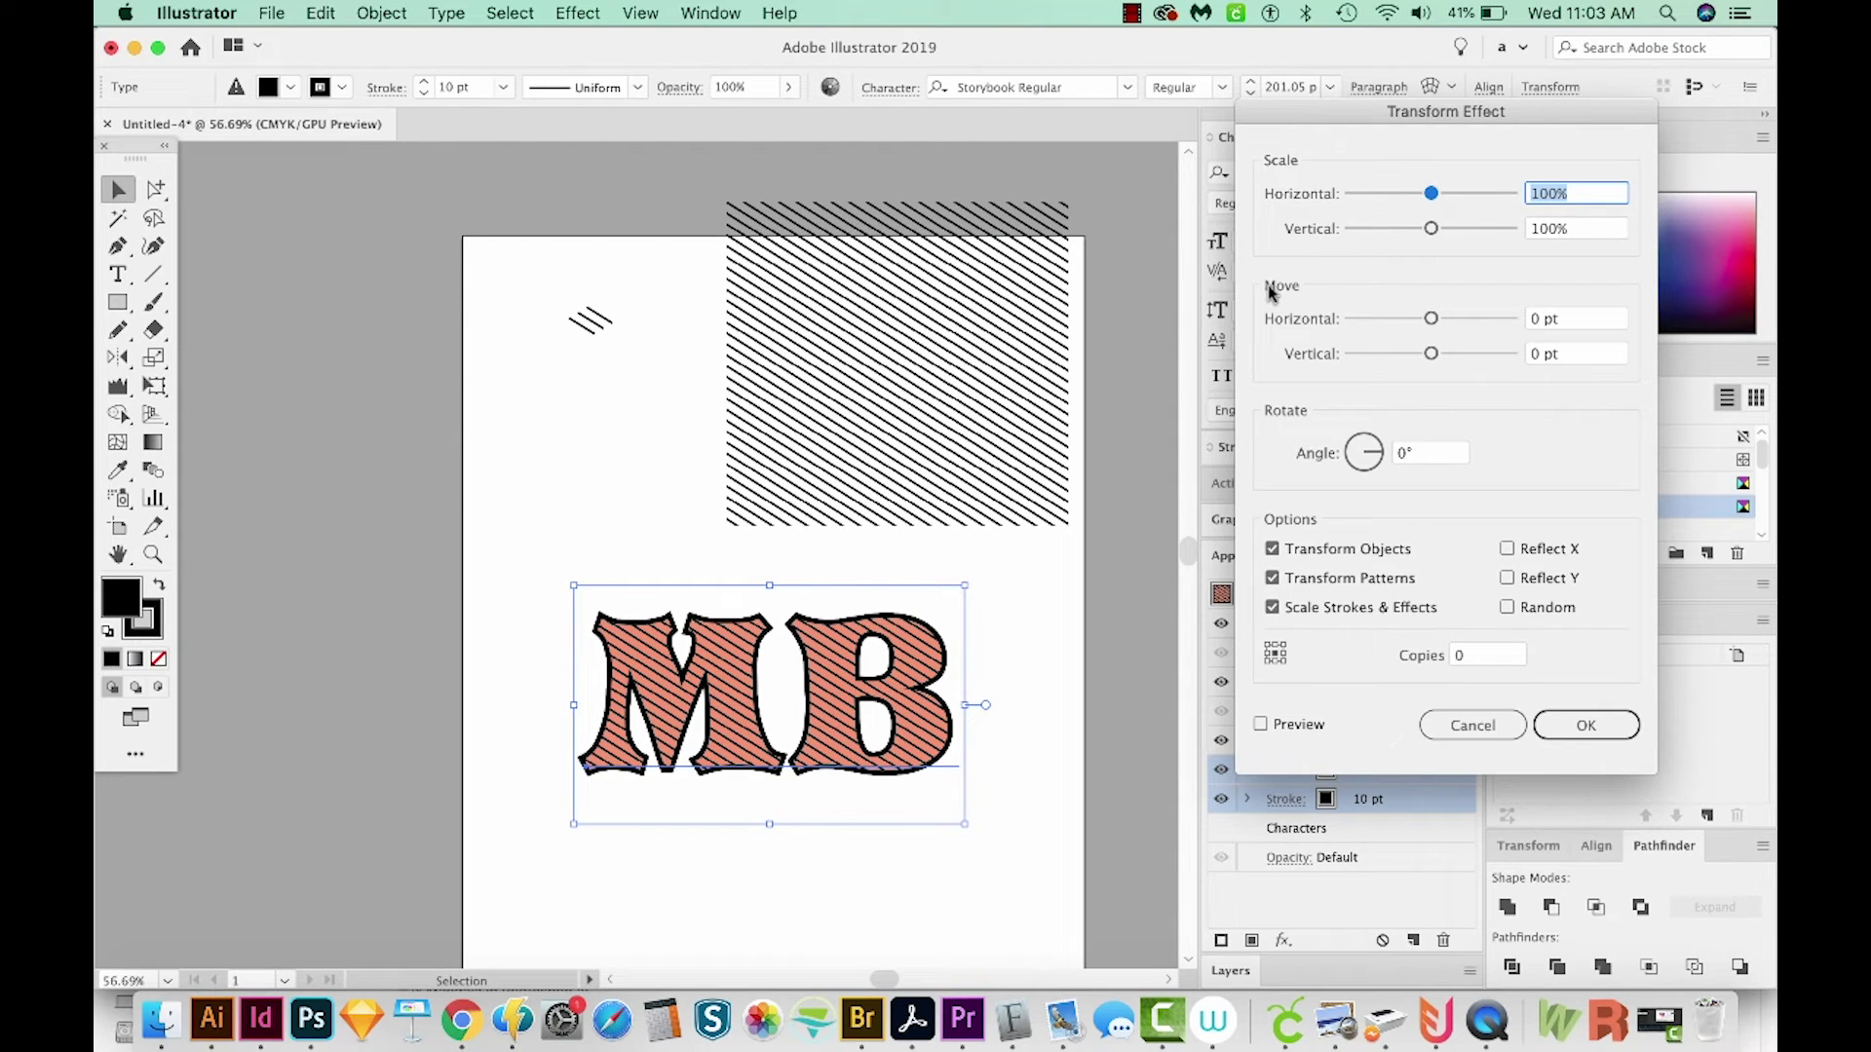
{"action": "key", "text": "Tab"}
{"action": "key", "text": "Tab"}
{"action": "left_click", "coordinate": [1260, 726]}
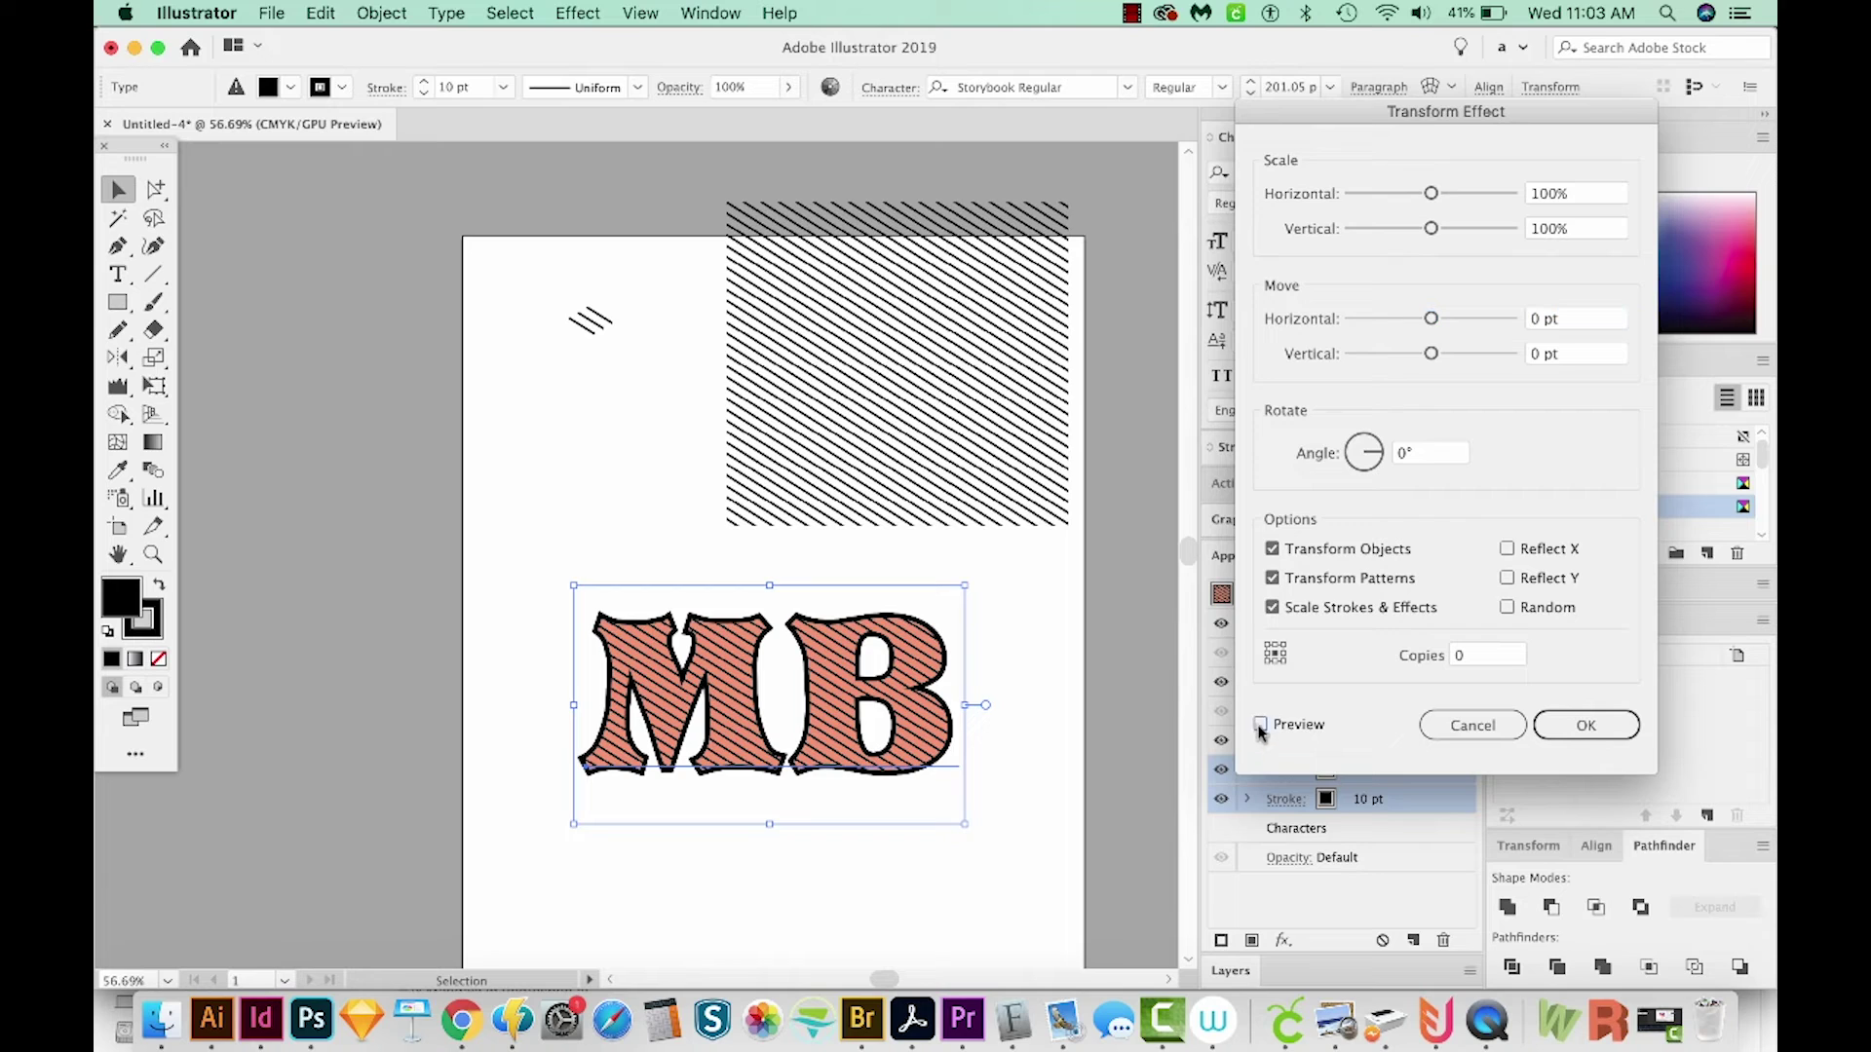
- Set horizontal and vertical move to 14 pt and apply the drop-shadow offset
{"action": "left_click", "coordinate": [1598, 321]}
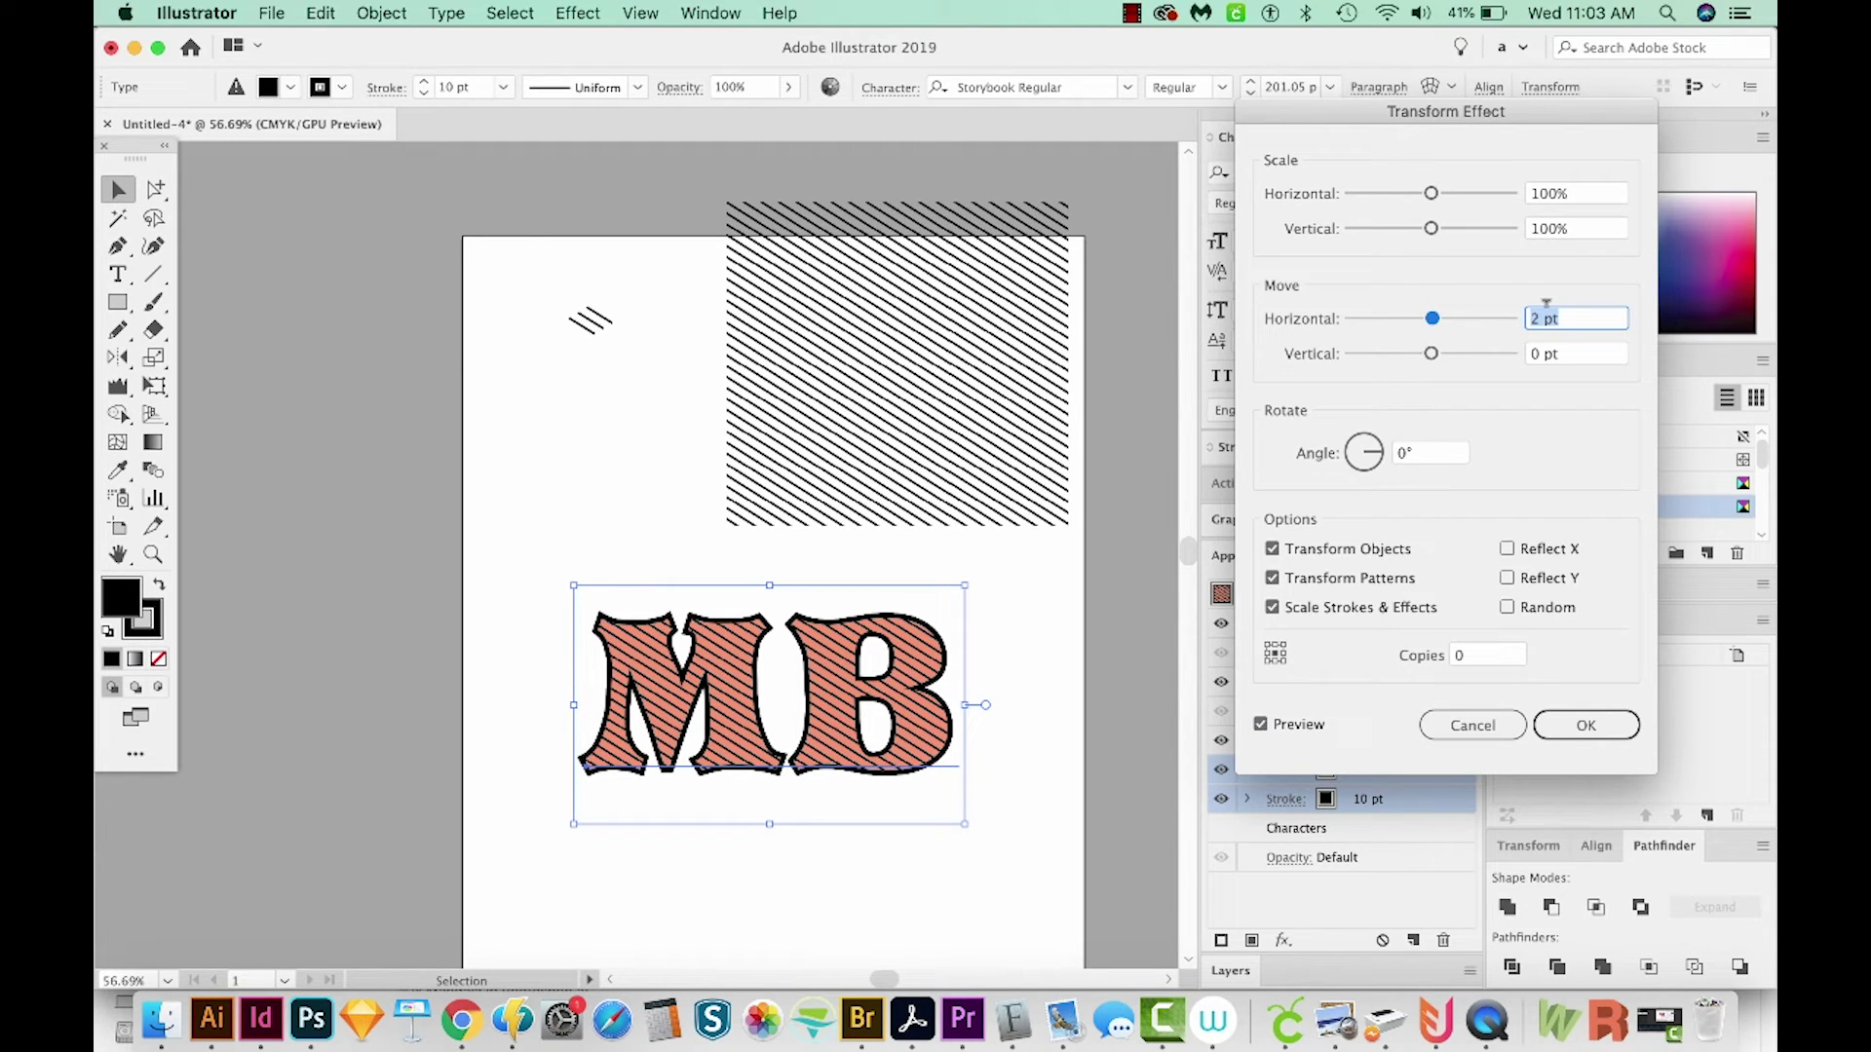
{"action": "key", "text": "Up"}
{"action": "key", "text": "Up"}
{"action": "key", "text": "Up"}
{"action": "key", "text": "Up"}
{"action": "key", "text": "Up"}
{"action": "key", "text": "Up"}
{"action": "key", "text": "Up"}
{"action": "key", "text": "Up"}
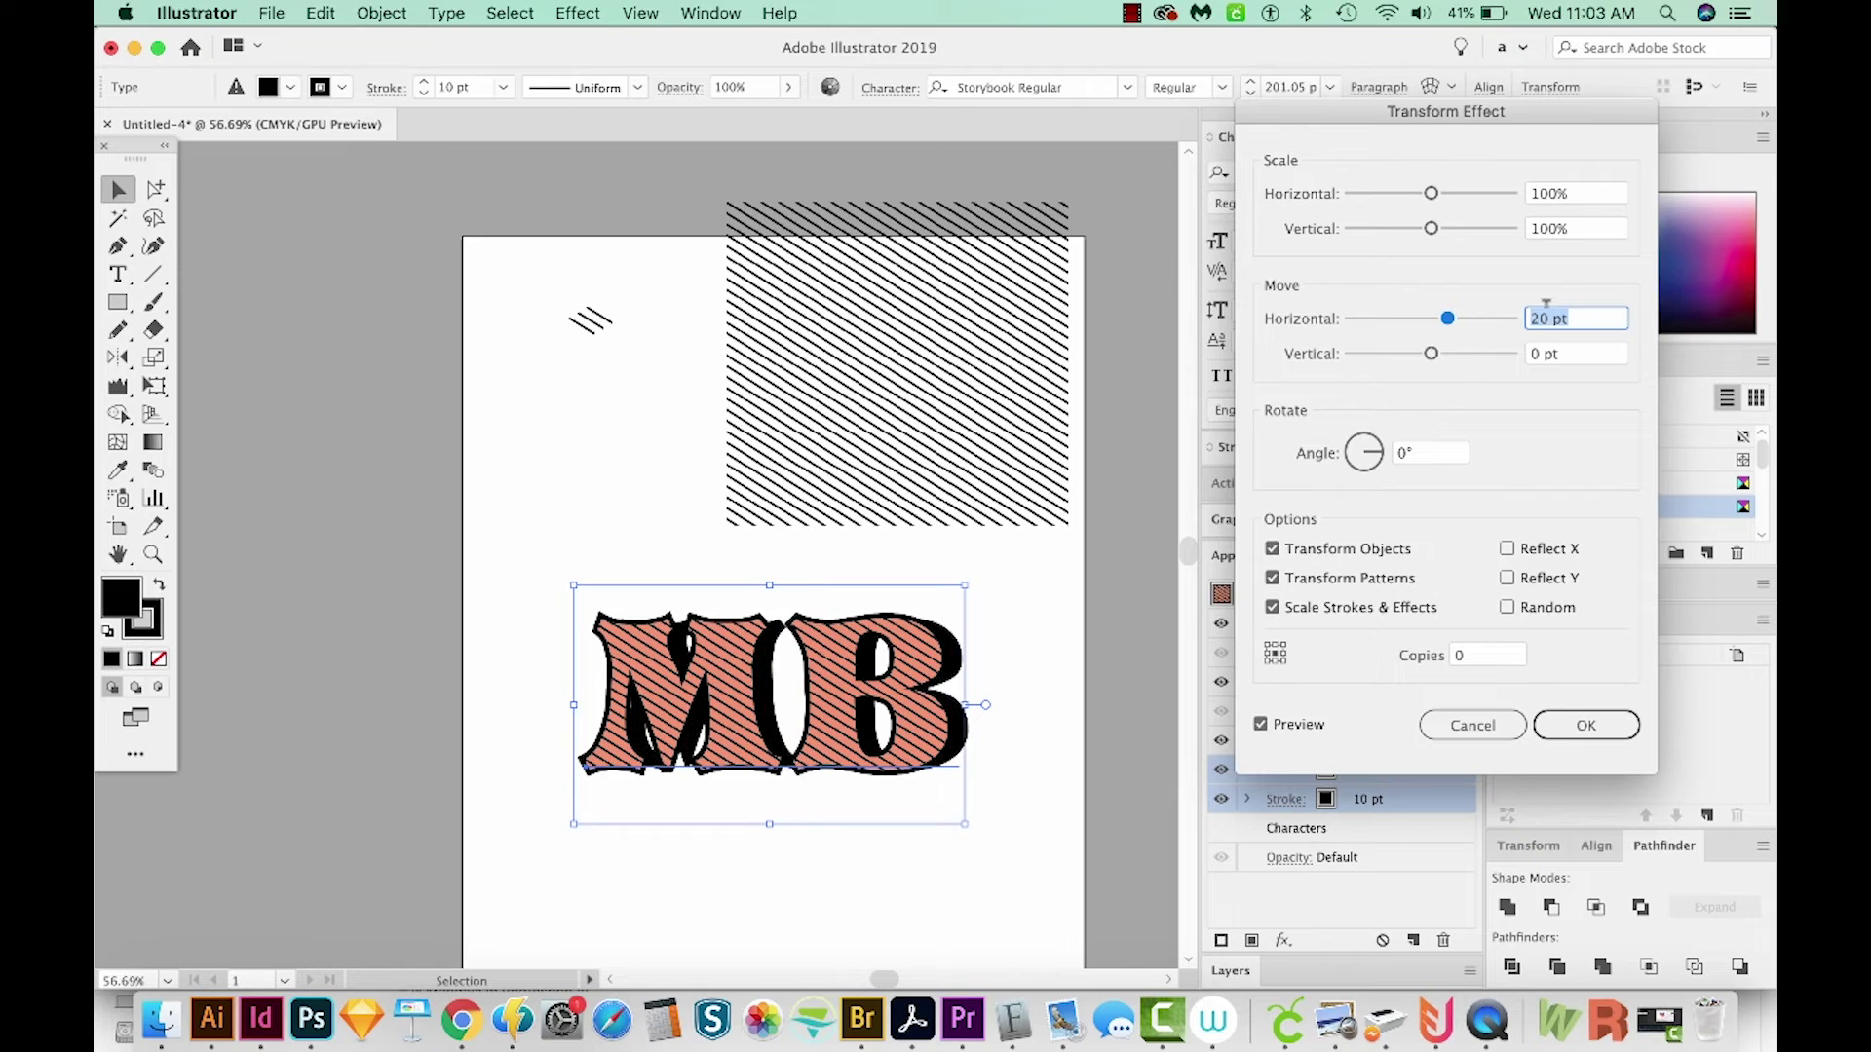
{"action": "key", "text": "Down"}
{"action": "key", "text": "Up"}
{"action": "key", "text": "Up"}
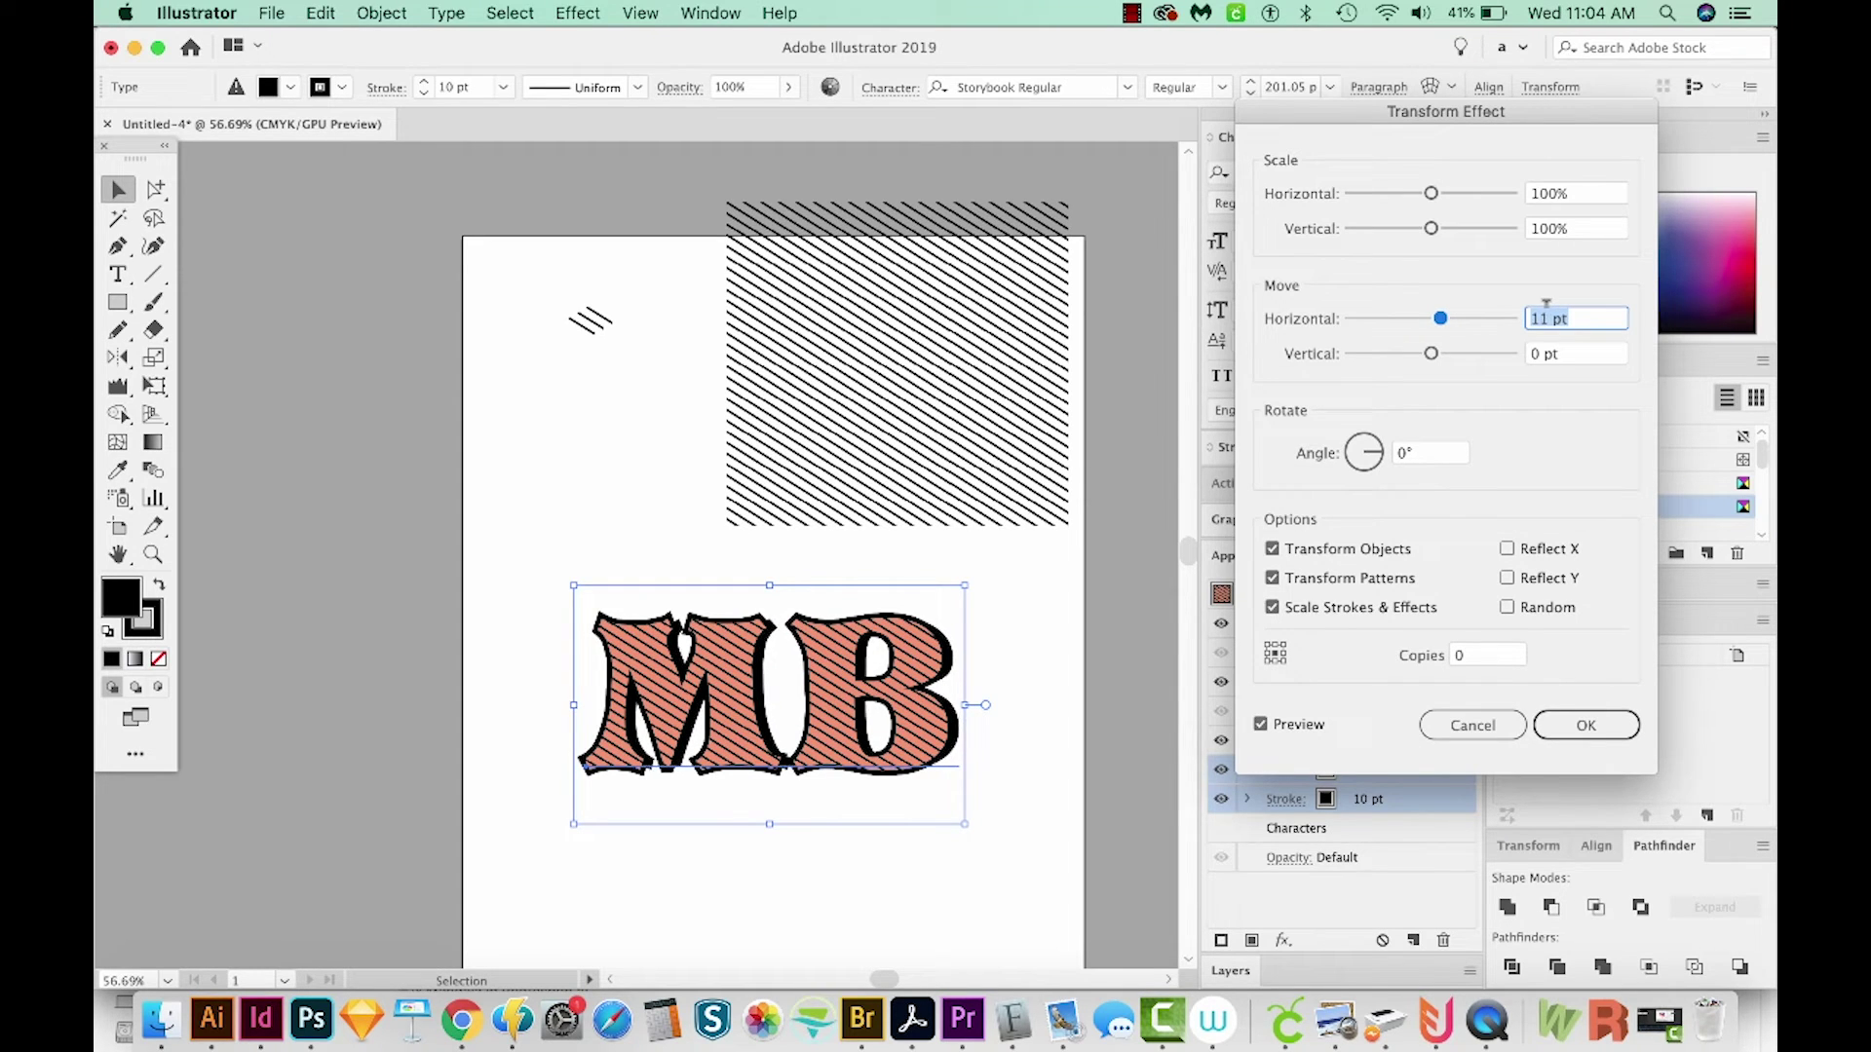
{"action": "key", "text": "Up"}
{"action": "key", "text": "Up"}
{"action": "key", "text": "Up"}
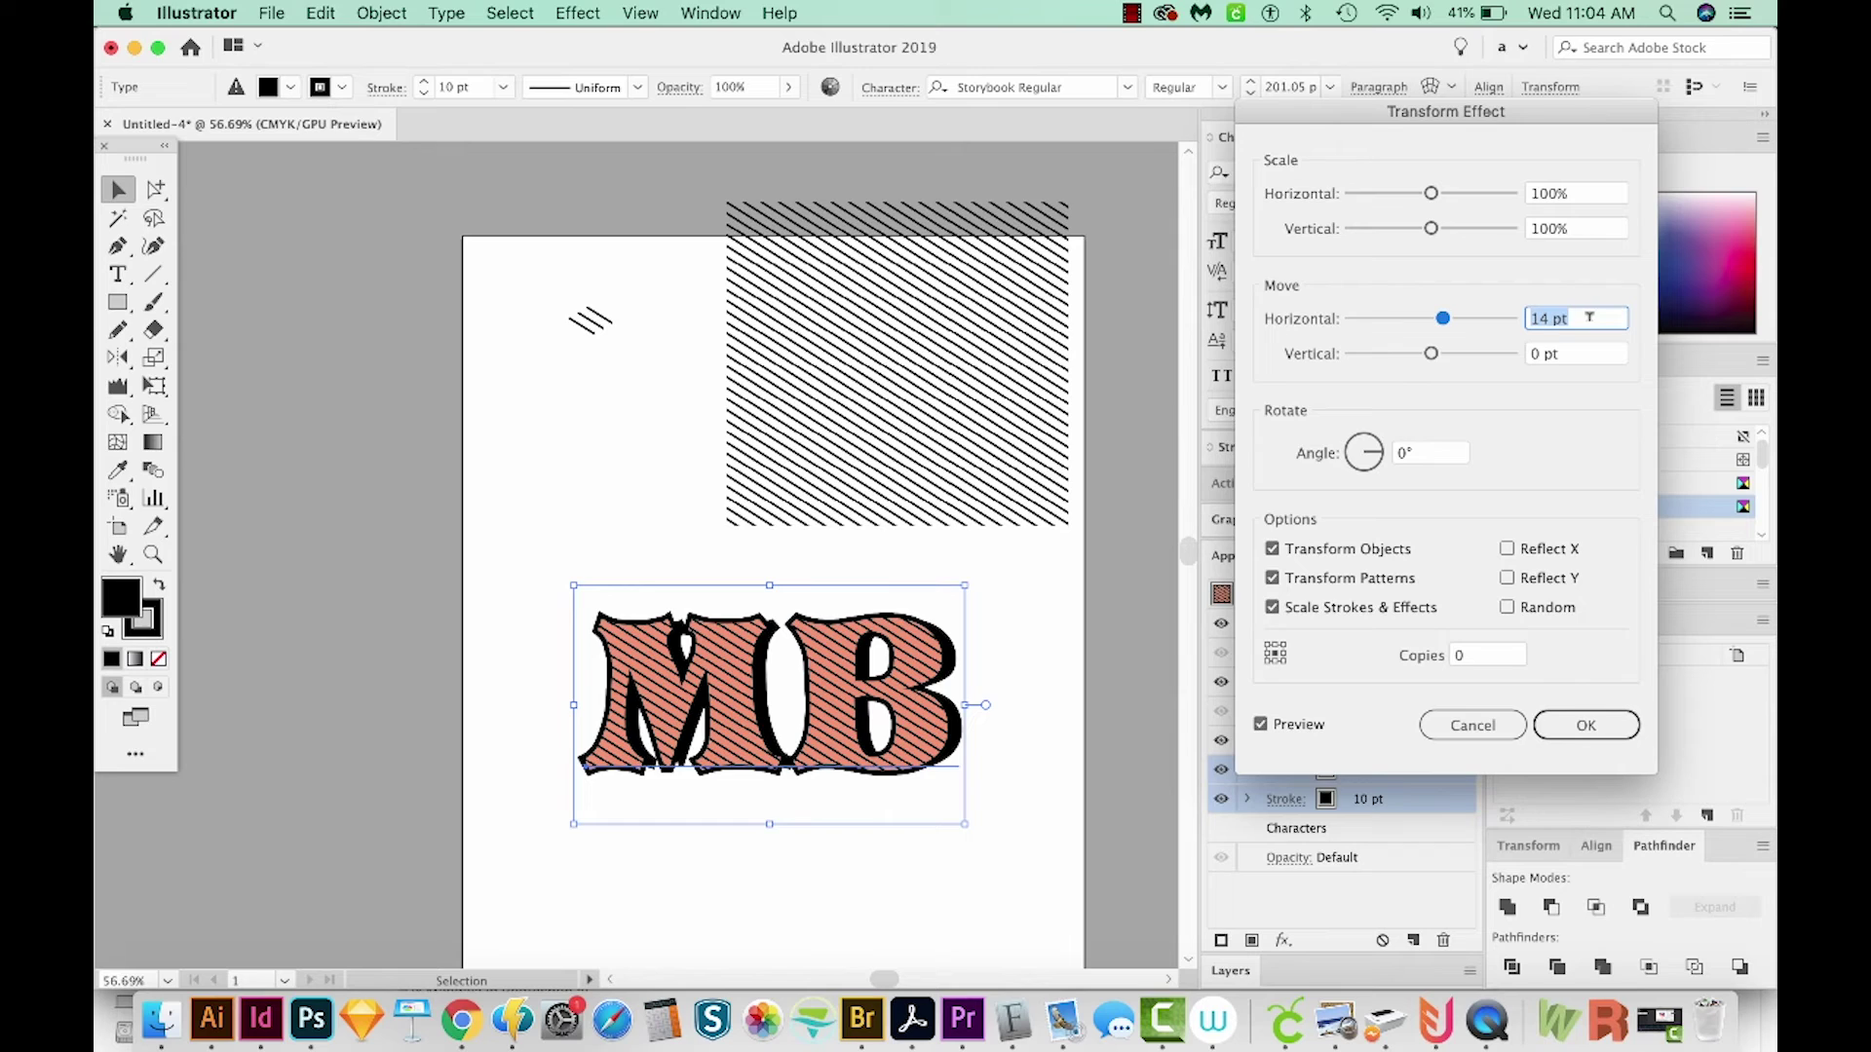
{"action": "left_click", "coordinate": [1553, 357]}
{"action": "type", "text": "14"}
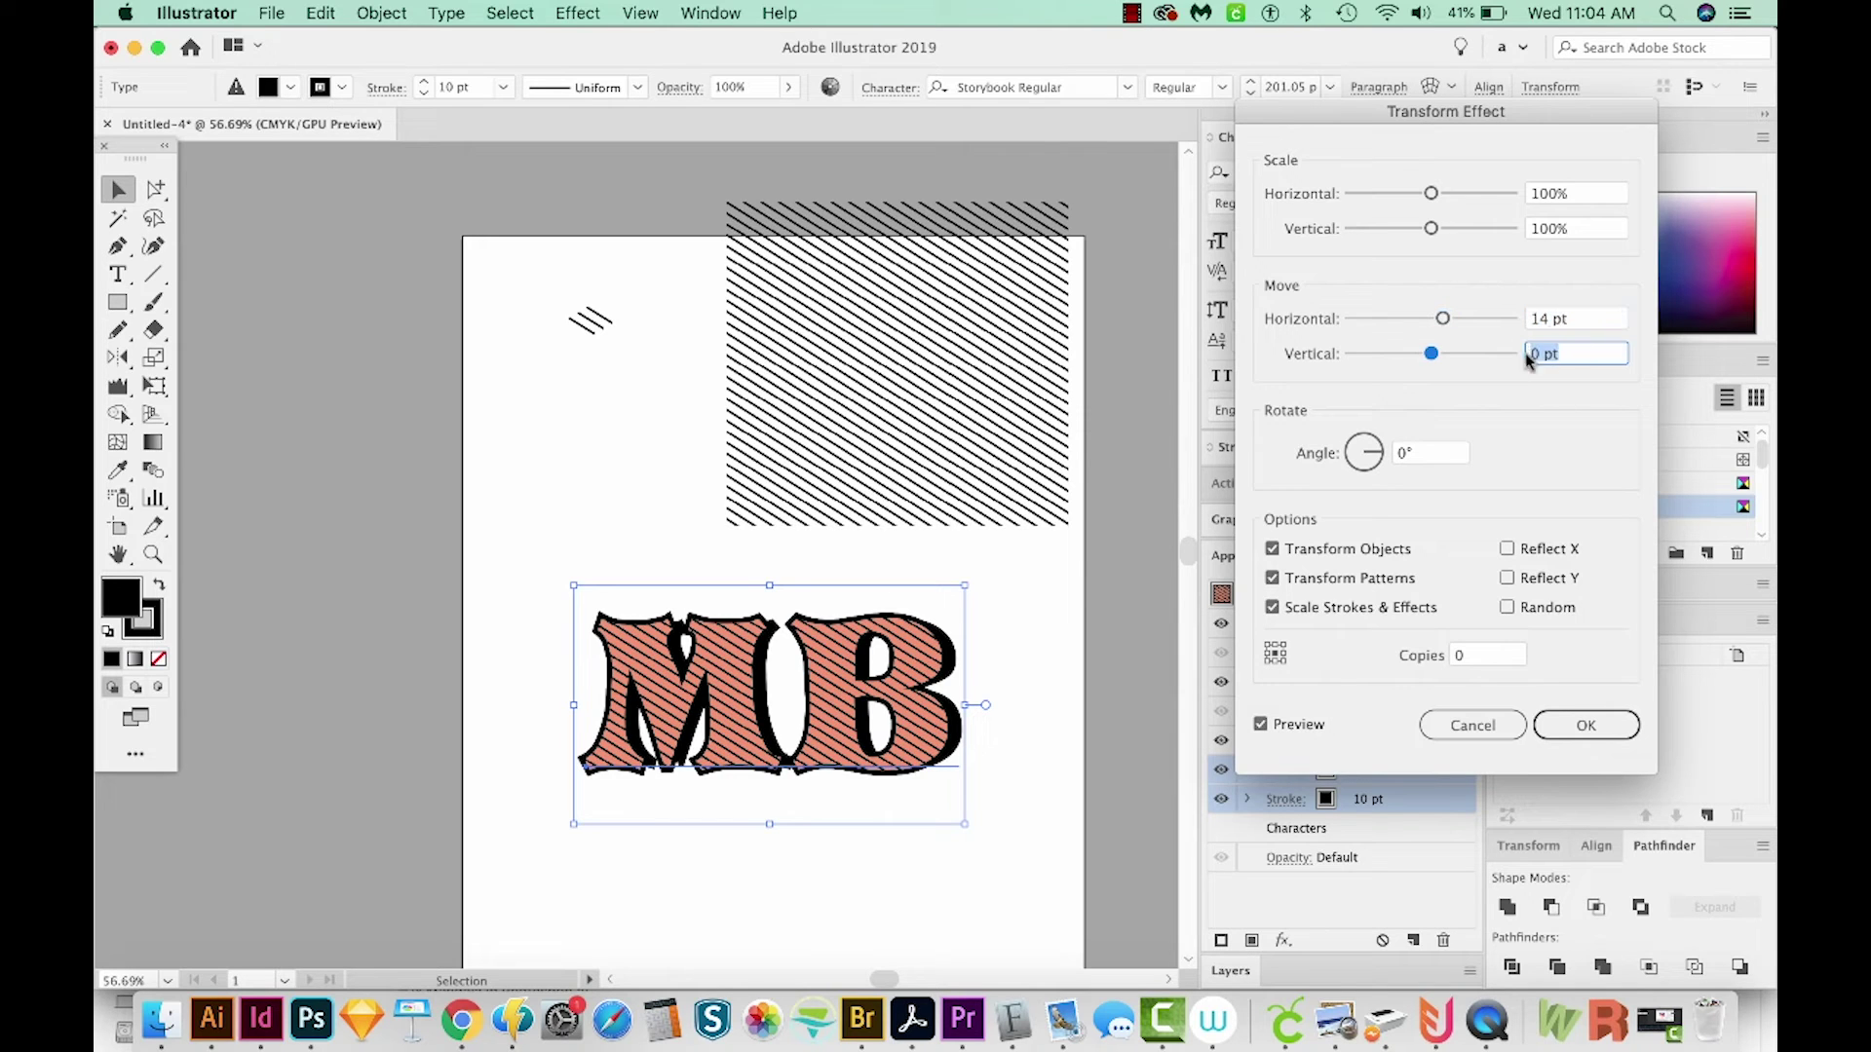
{"action": "key", "text": "Tab"}
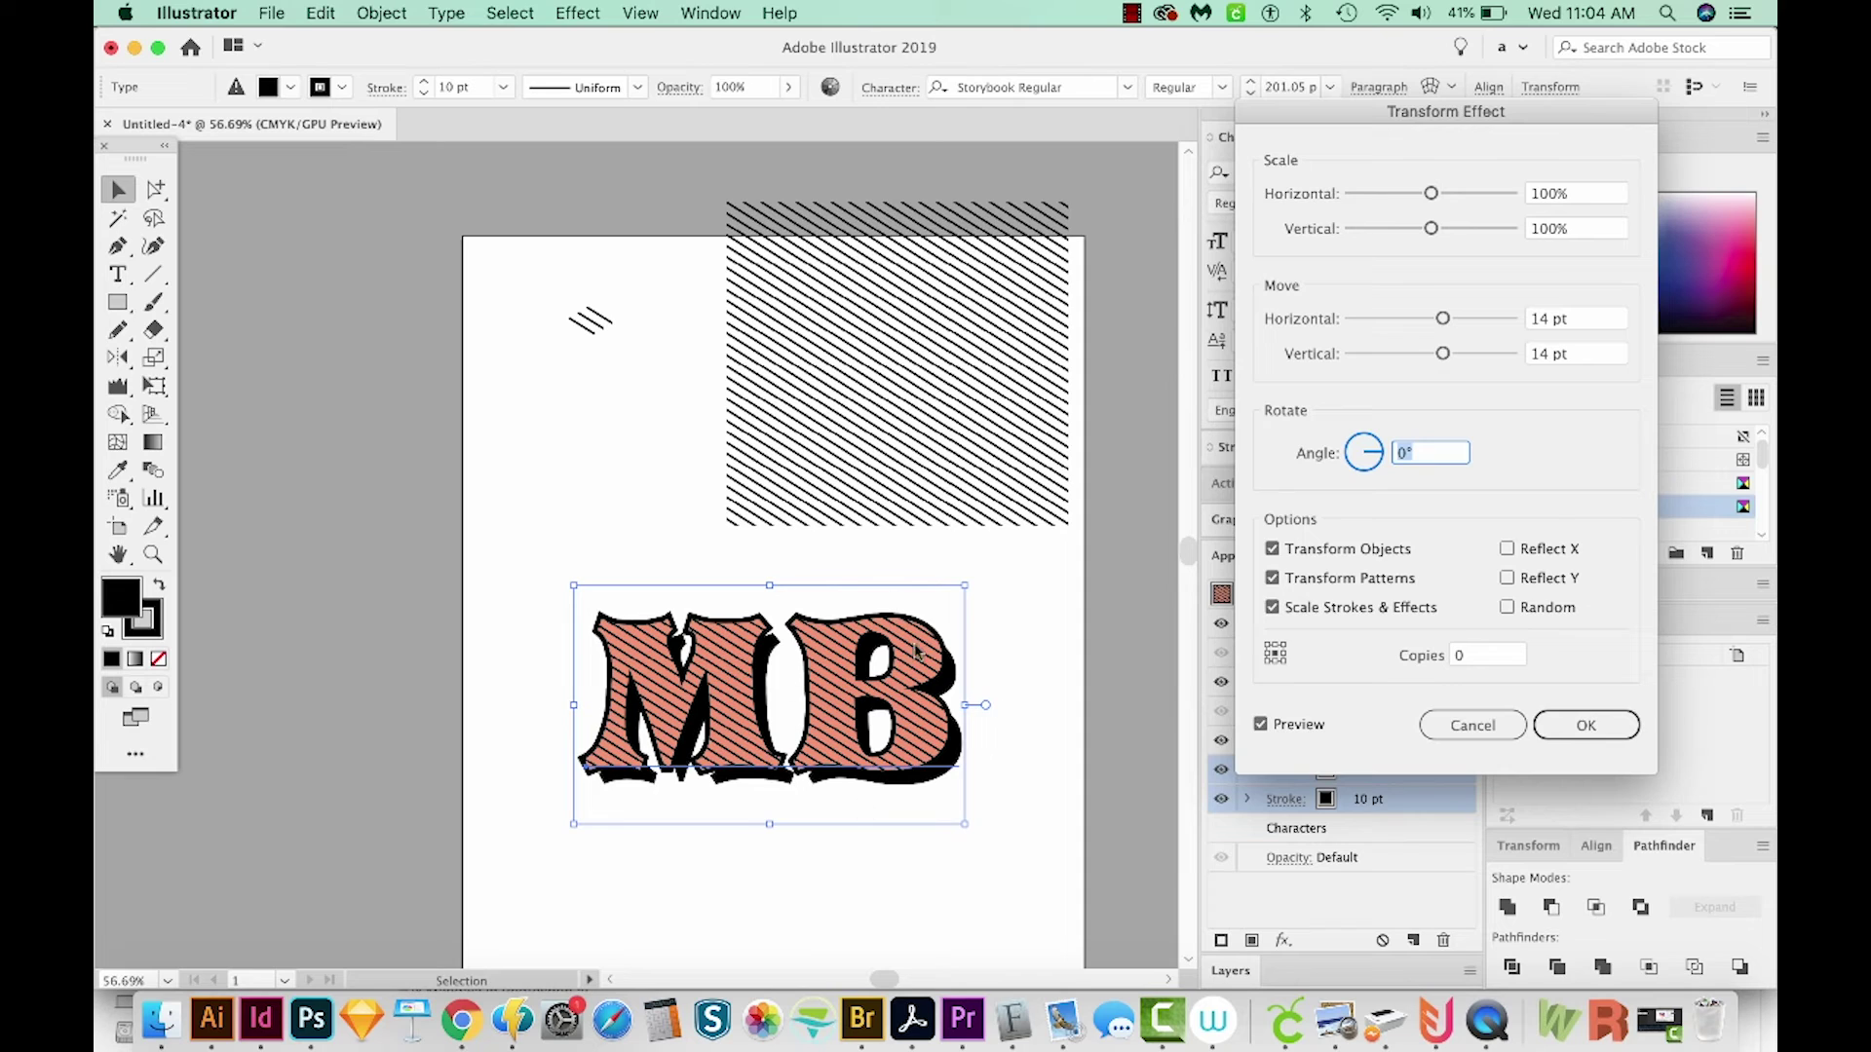
{"action": "left_click", "coordinate": [1614, 733]}
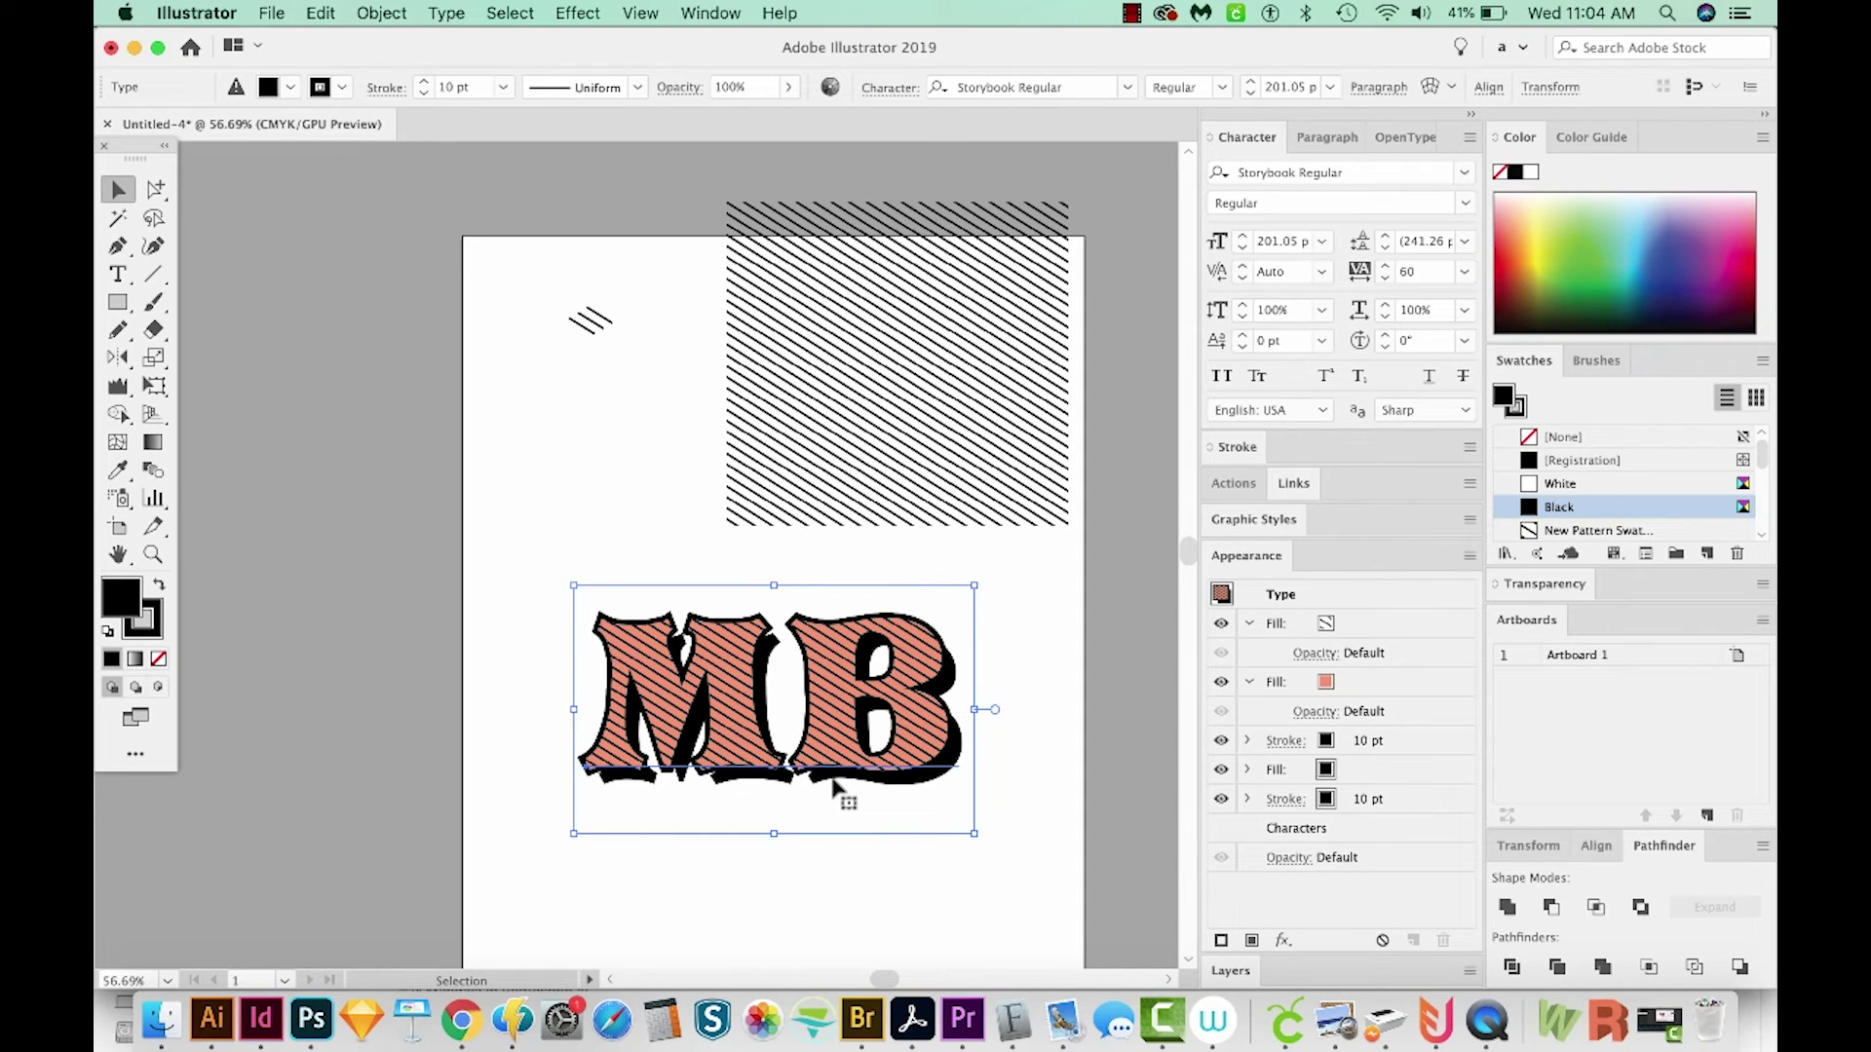
- Set MB's tracking to 100 and save its full appearance into the Graphic Styles panel
{"action": "key", "text": "alt+Right"}
{"action": "key", "text": "alt+Right"}
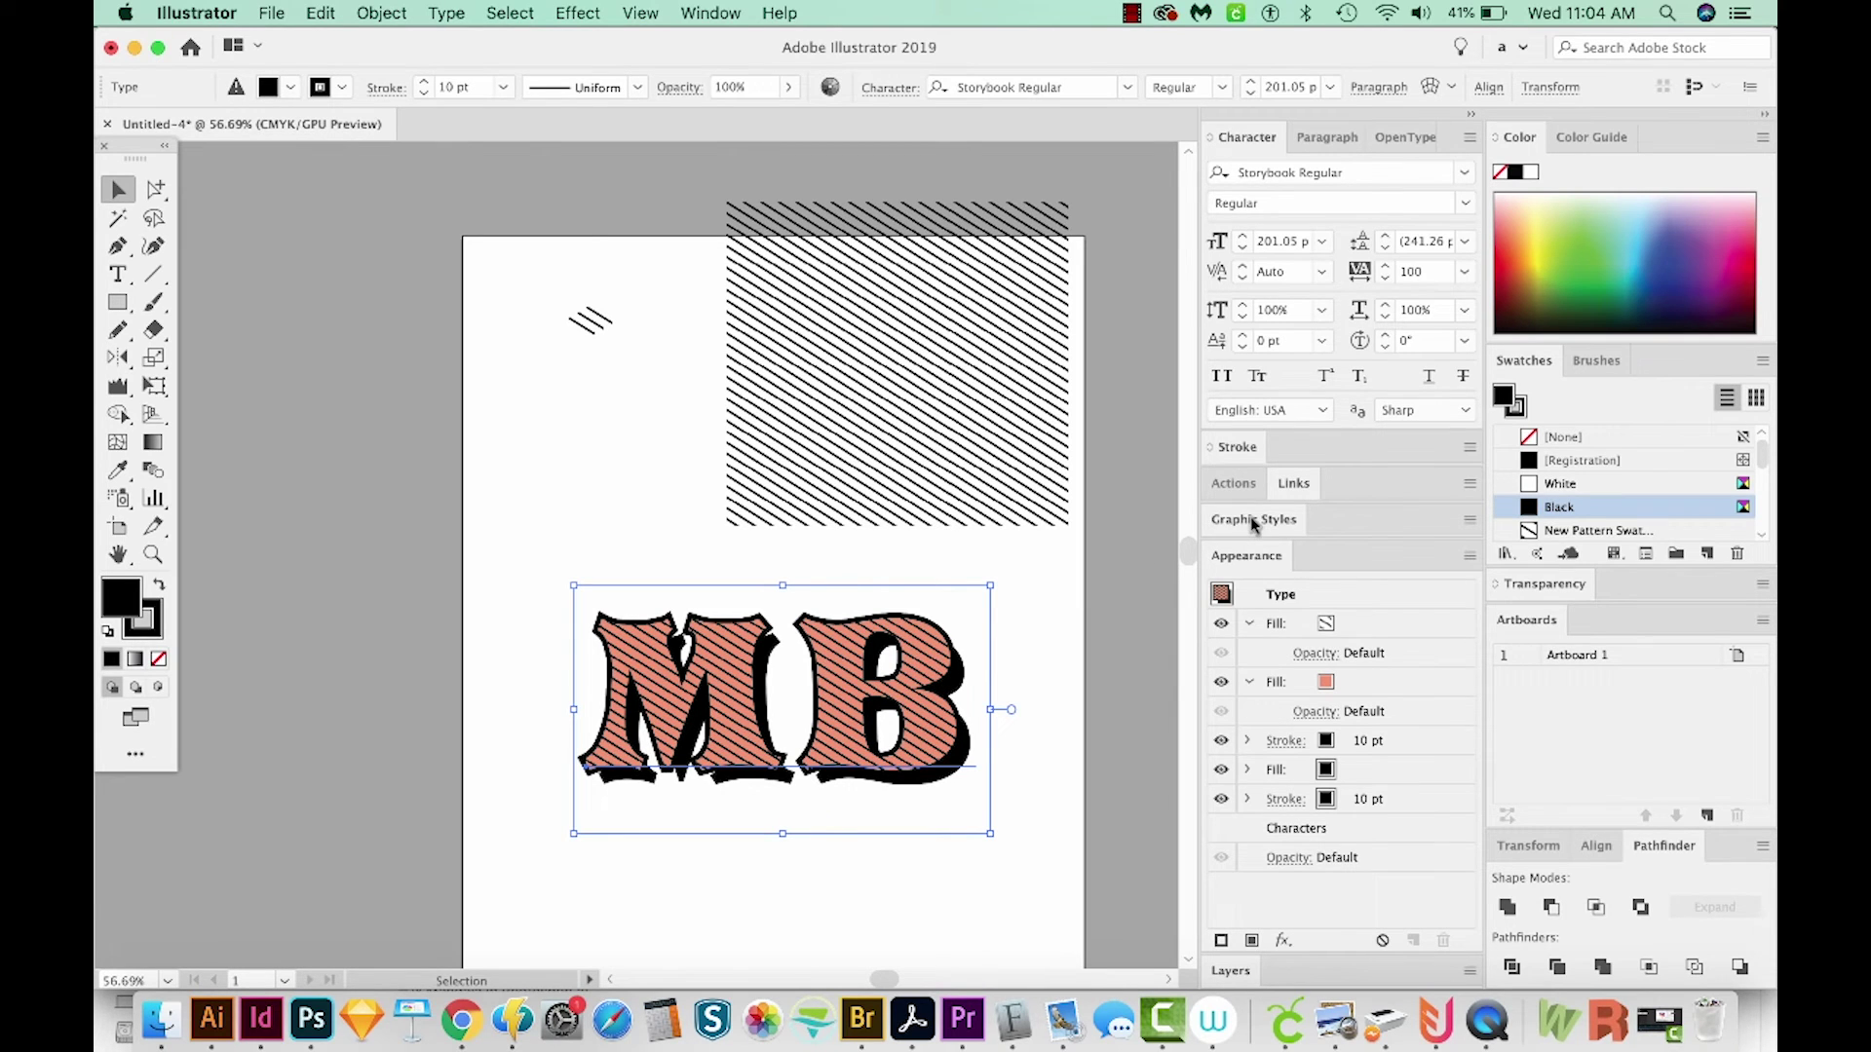
{"action": "left_click", "coordinate": [1252, 521]}
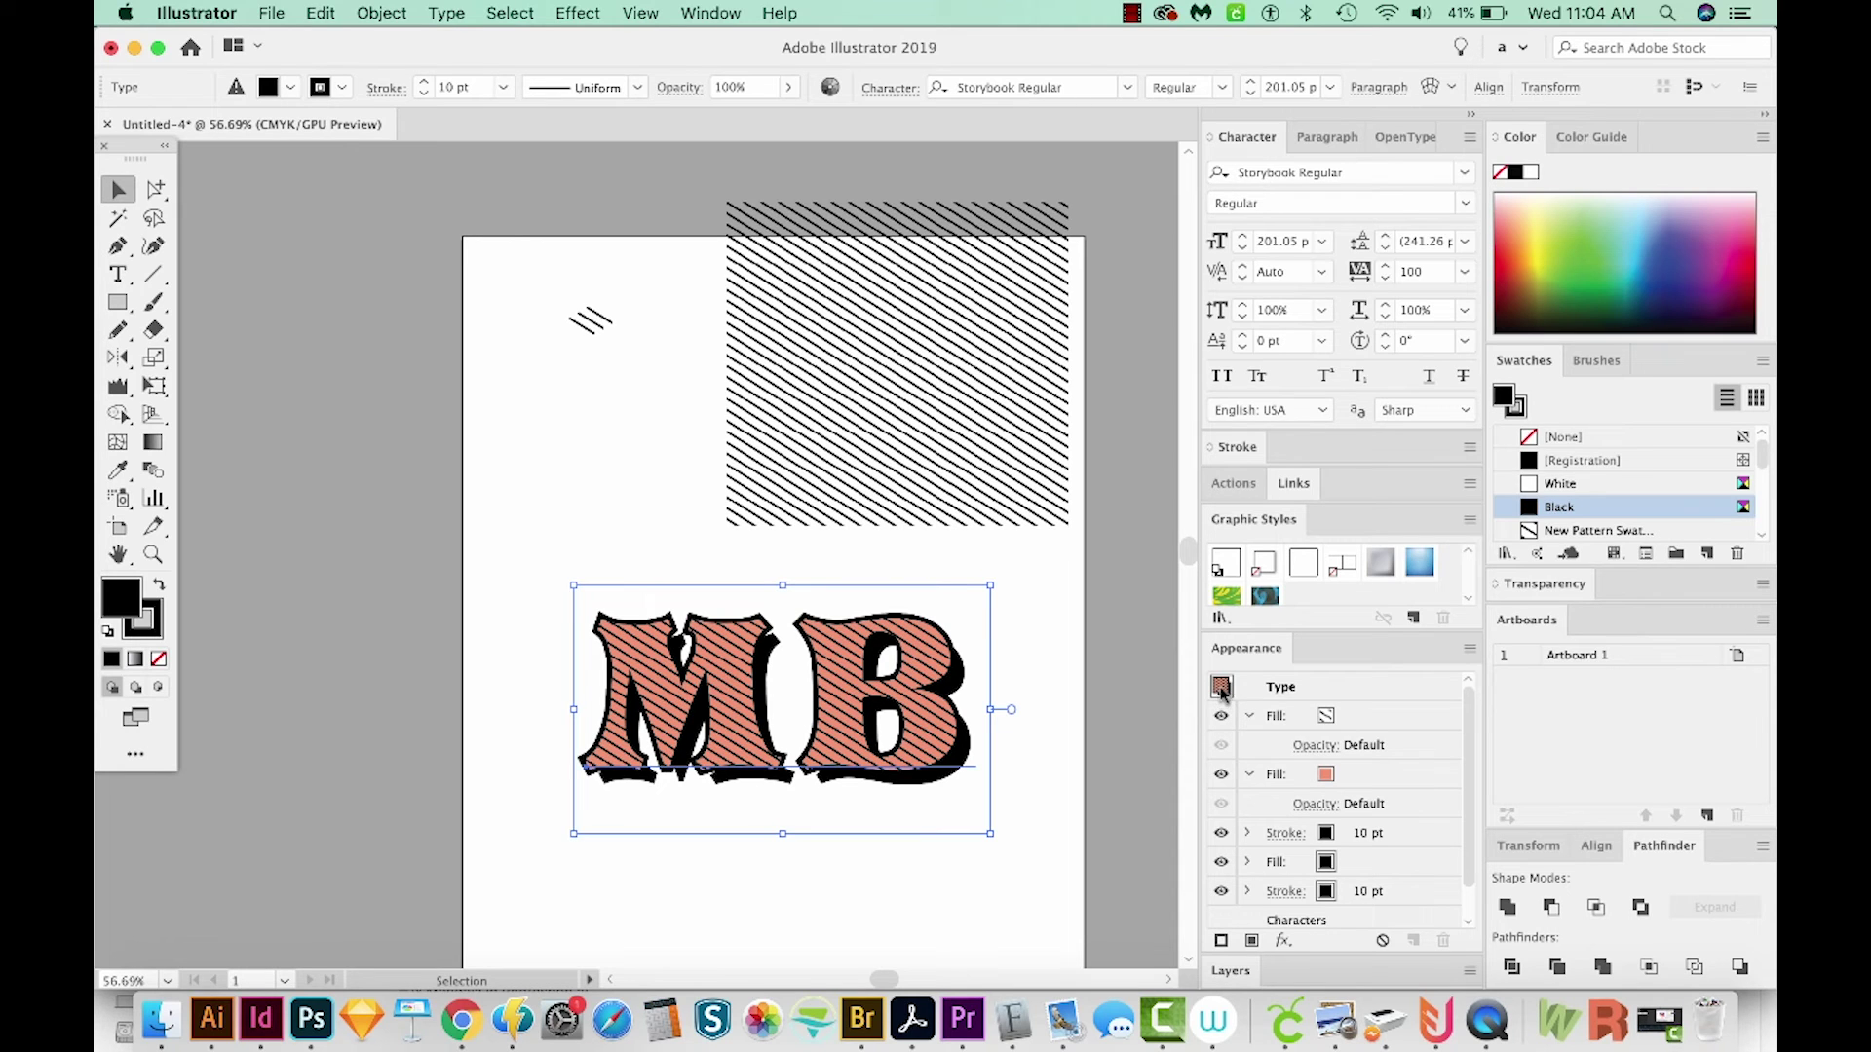
{"action": "left_click_drag", "start_coordinate": [1221, 690], "coordinate": [1301, 591]}
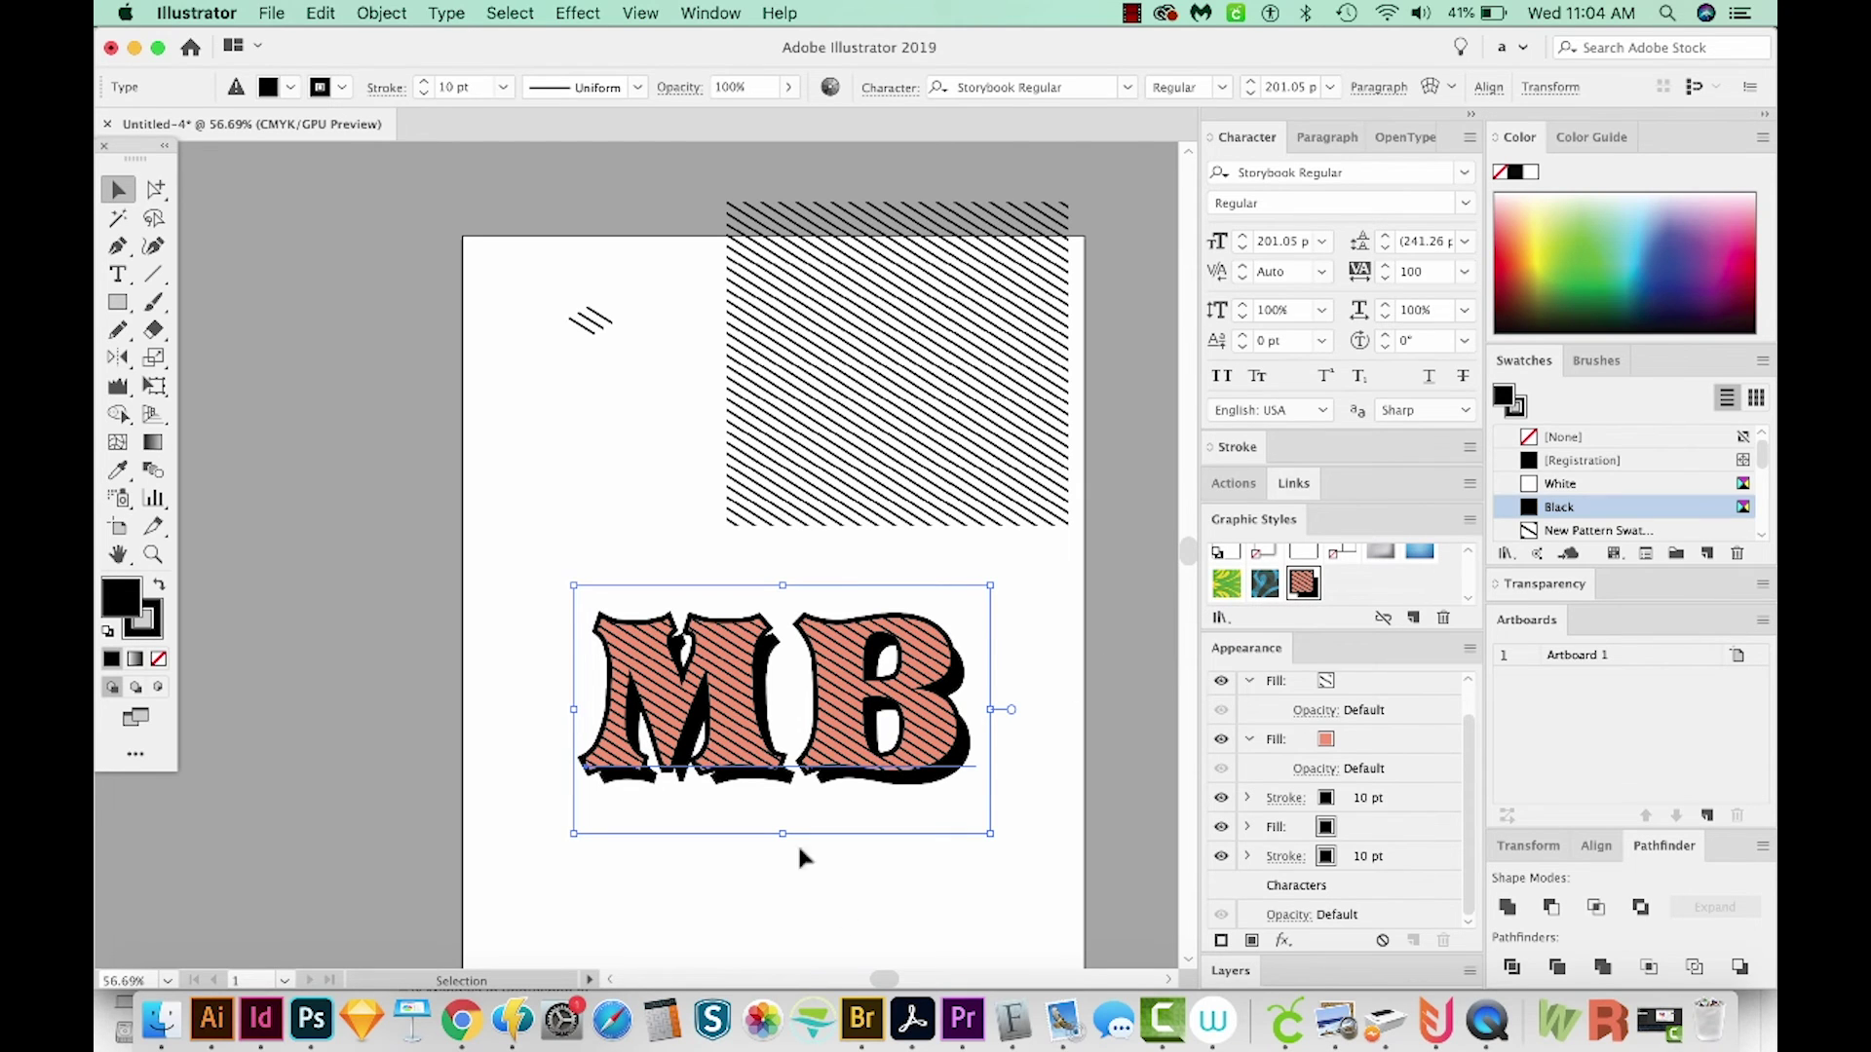
{"action": "left_click", "coordinate": [917, 904]}
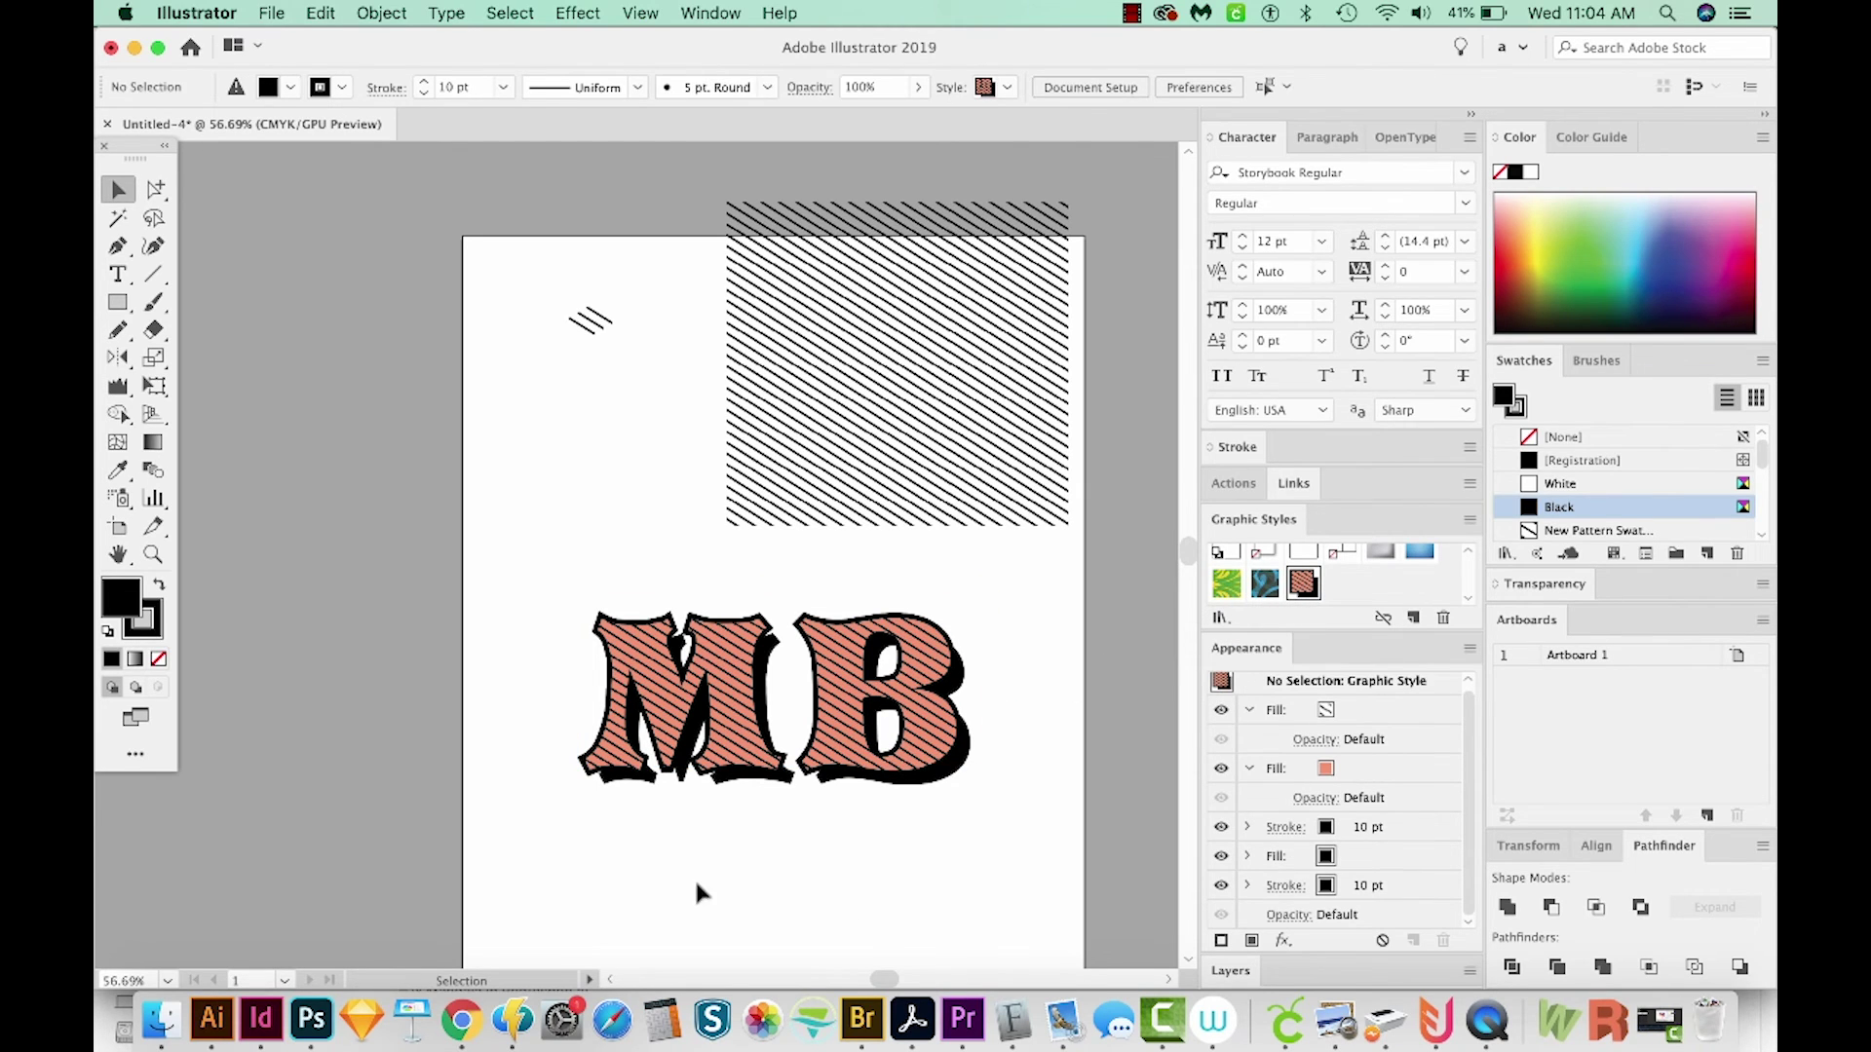
- Draw a rectangle below MB, apply the new hatched salmon style, and select the MB characters
{"action": "key", "text": "m"}
{"action": "left_click_drag", "start_coordinate": [576, 830], "coordinate": [927, 904]}
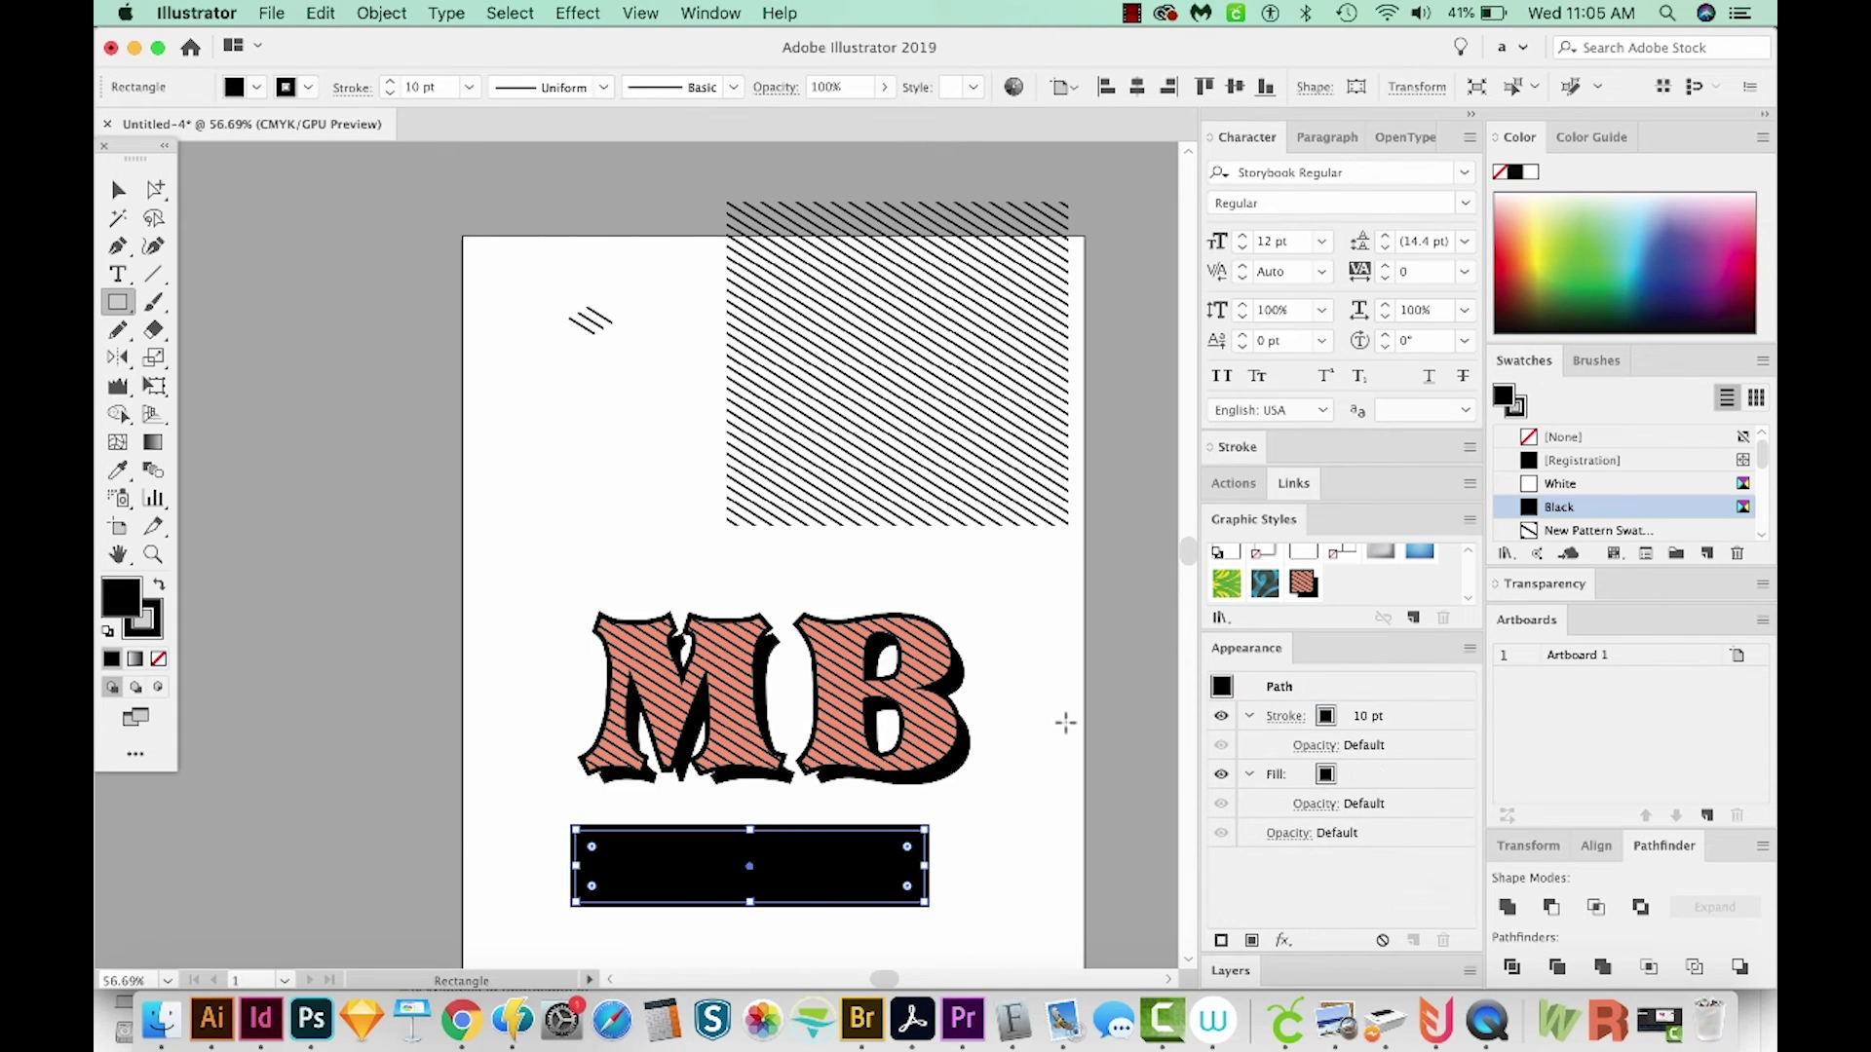
{"action": "left_click", "coordinate": [1303, 584]}
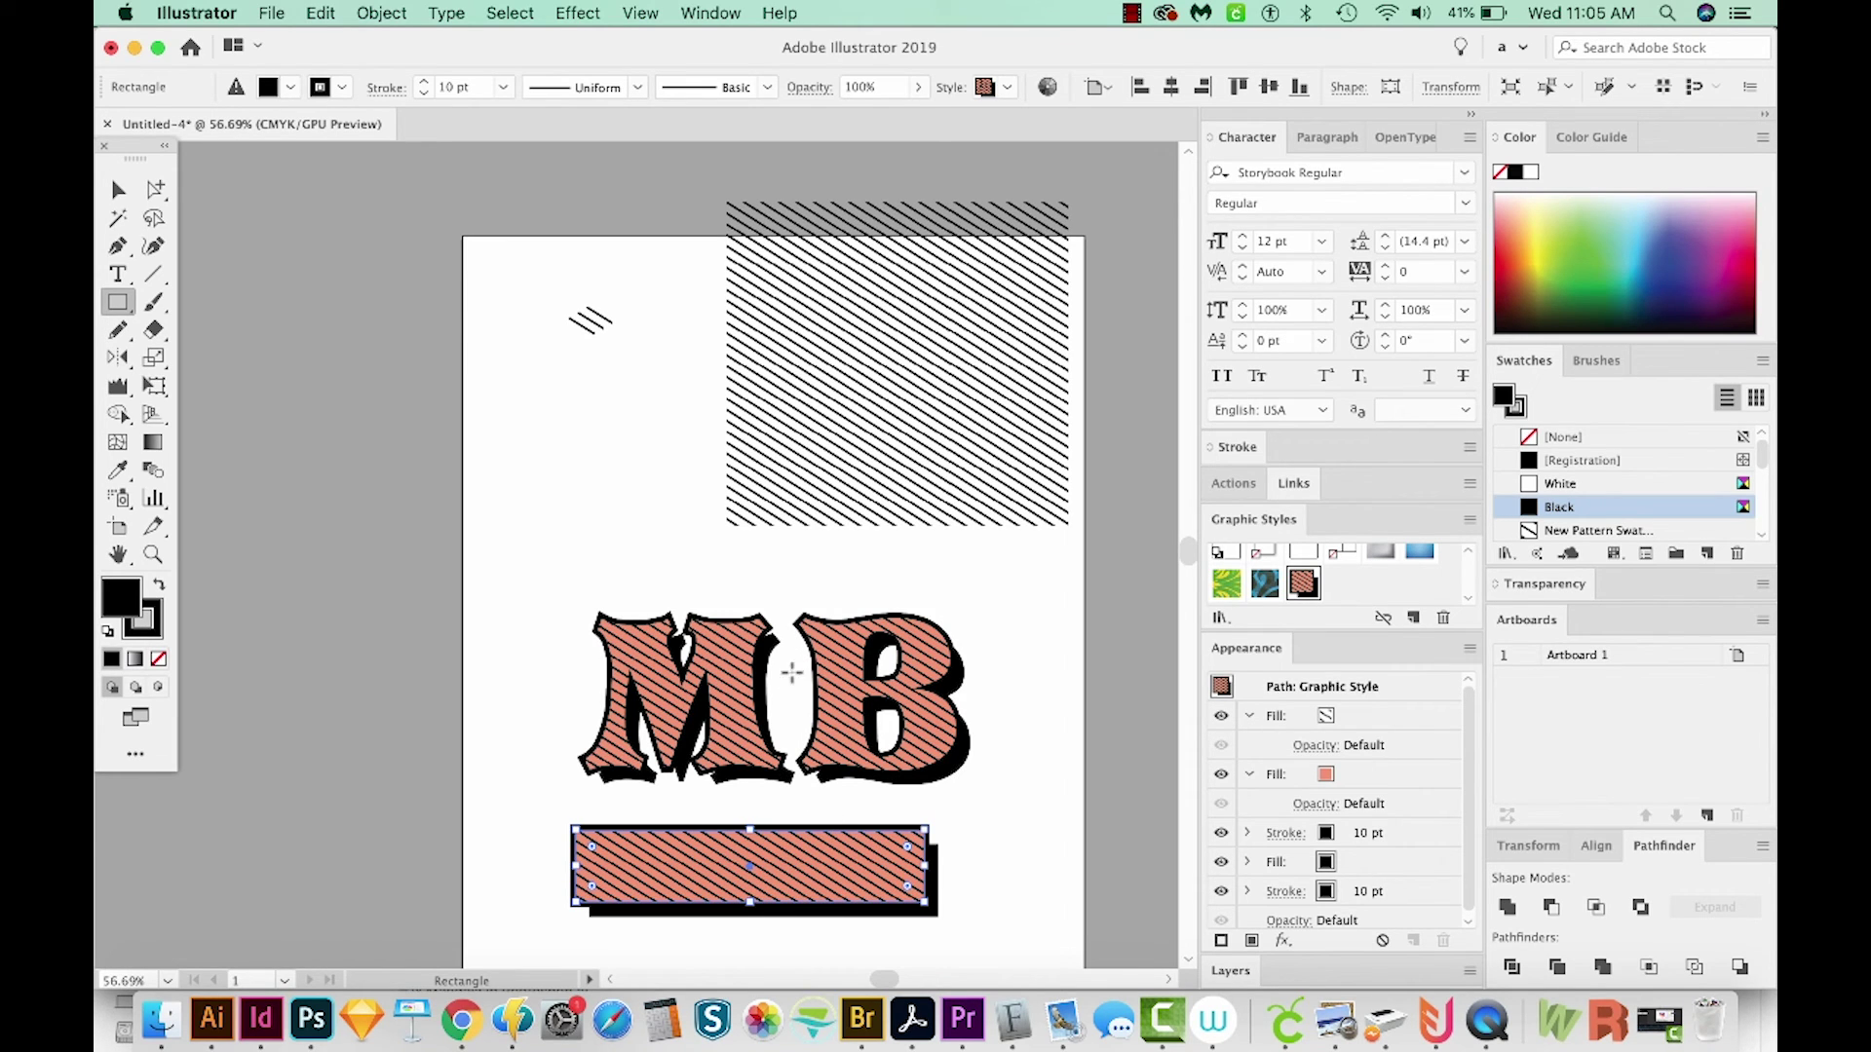
{"action": "left_click", "coordinate": [787, 654]}
{"action": "double_click", "coordinate": [797, 656]}
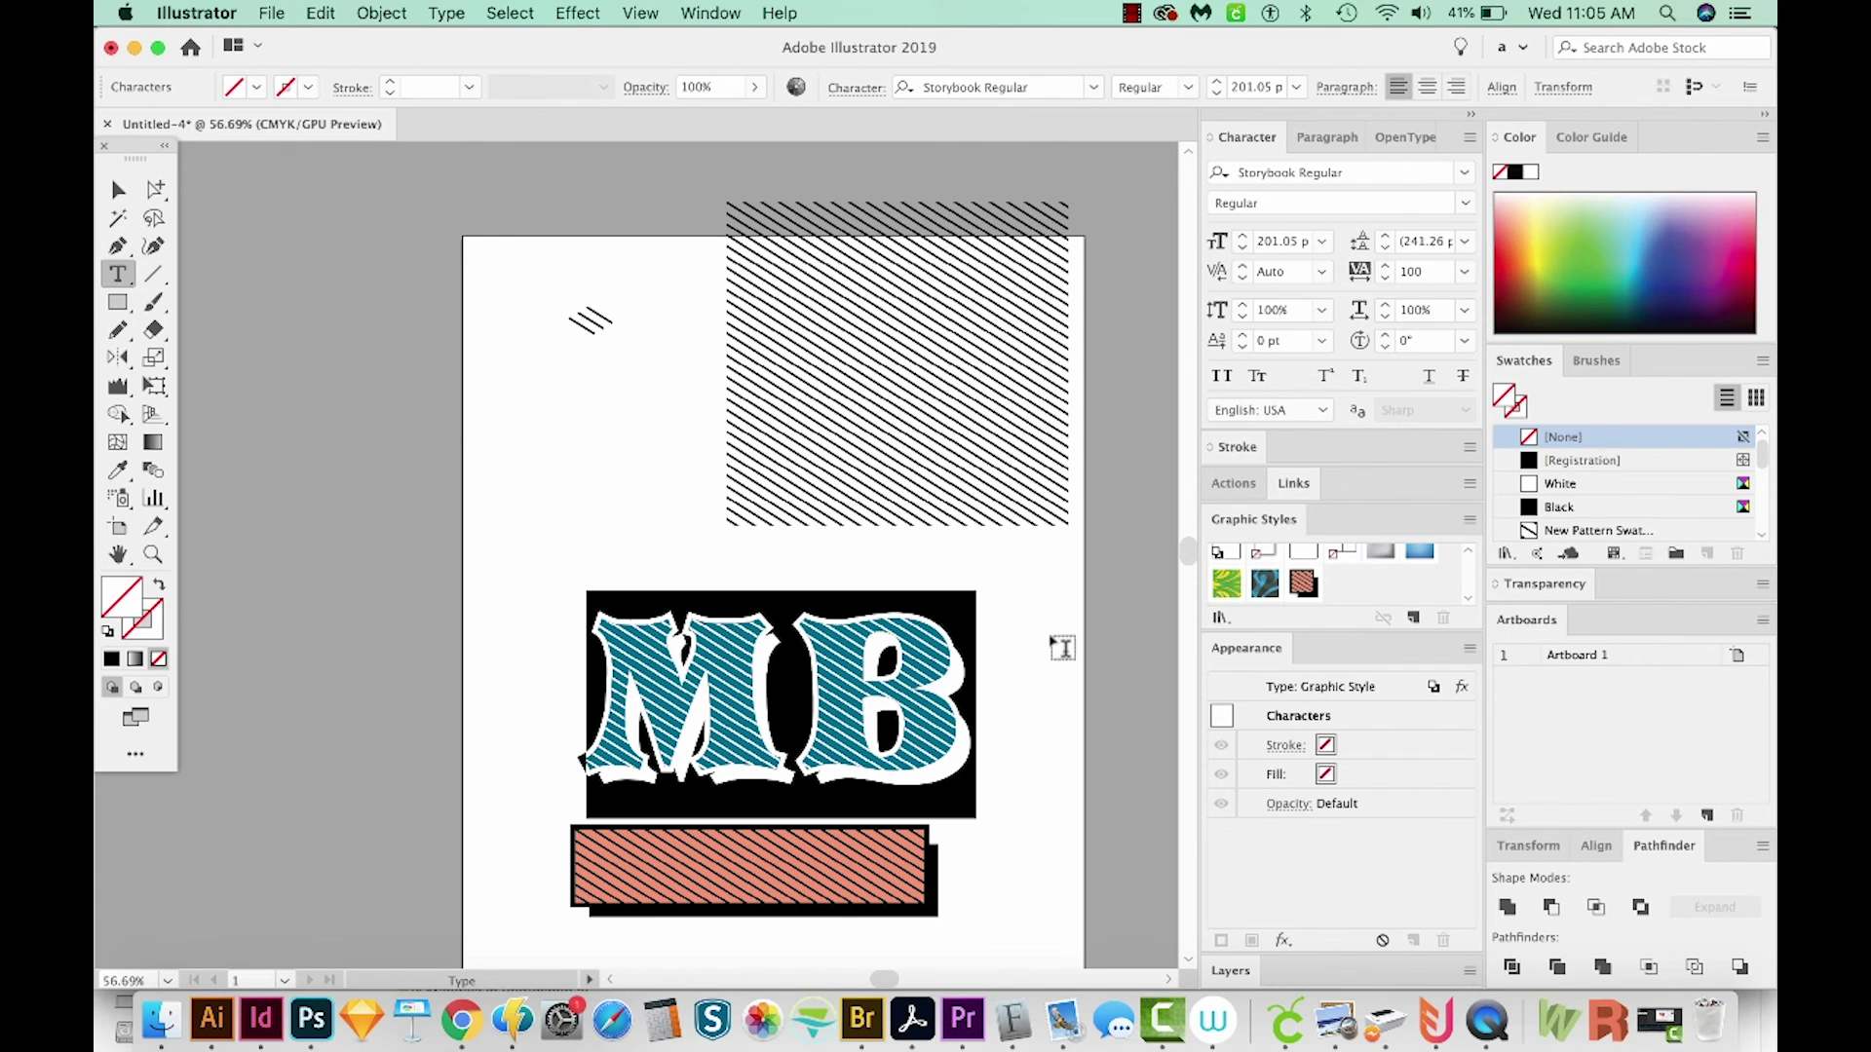
- Type 'Wow' over the text and tighten its tracking to -20
{"action": "type", "text": "Wow"}
{"action": "key", "text": "super+a"}
{"action": "key", "text": "alt+Left"}
{"action": "key", "text": "alt+Left"}
{"action": "key", "text": "alt+Left"}
{"action": "key", "text": "alt+Left"}
{"action": "key", "text": "alt+Left"}
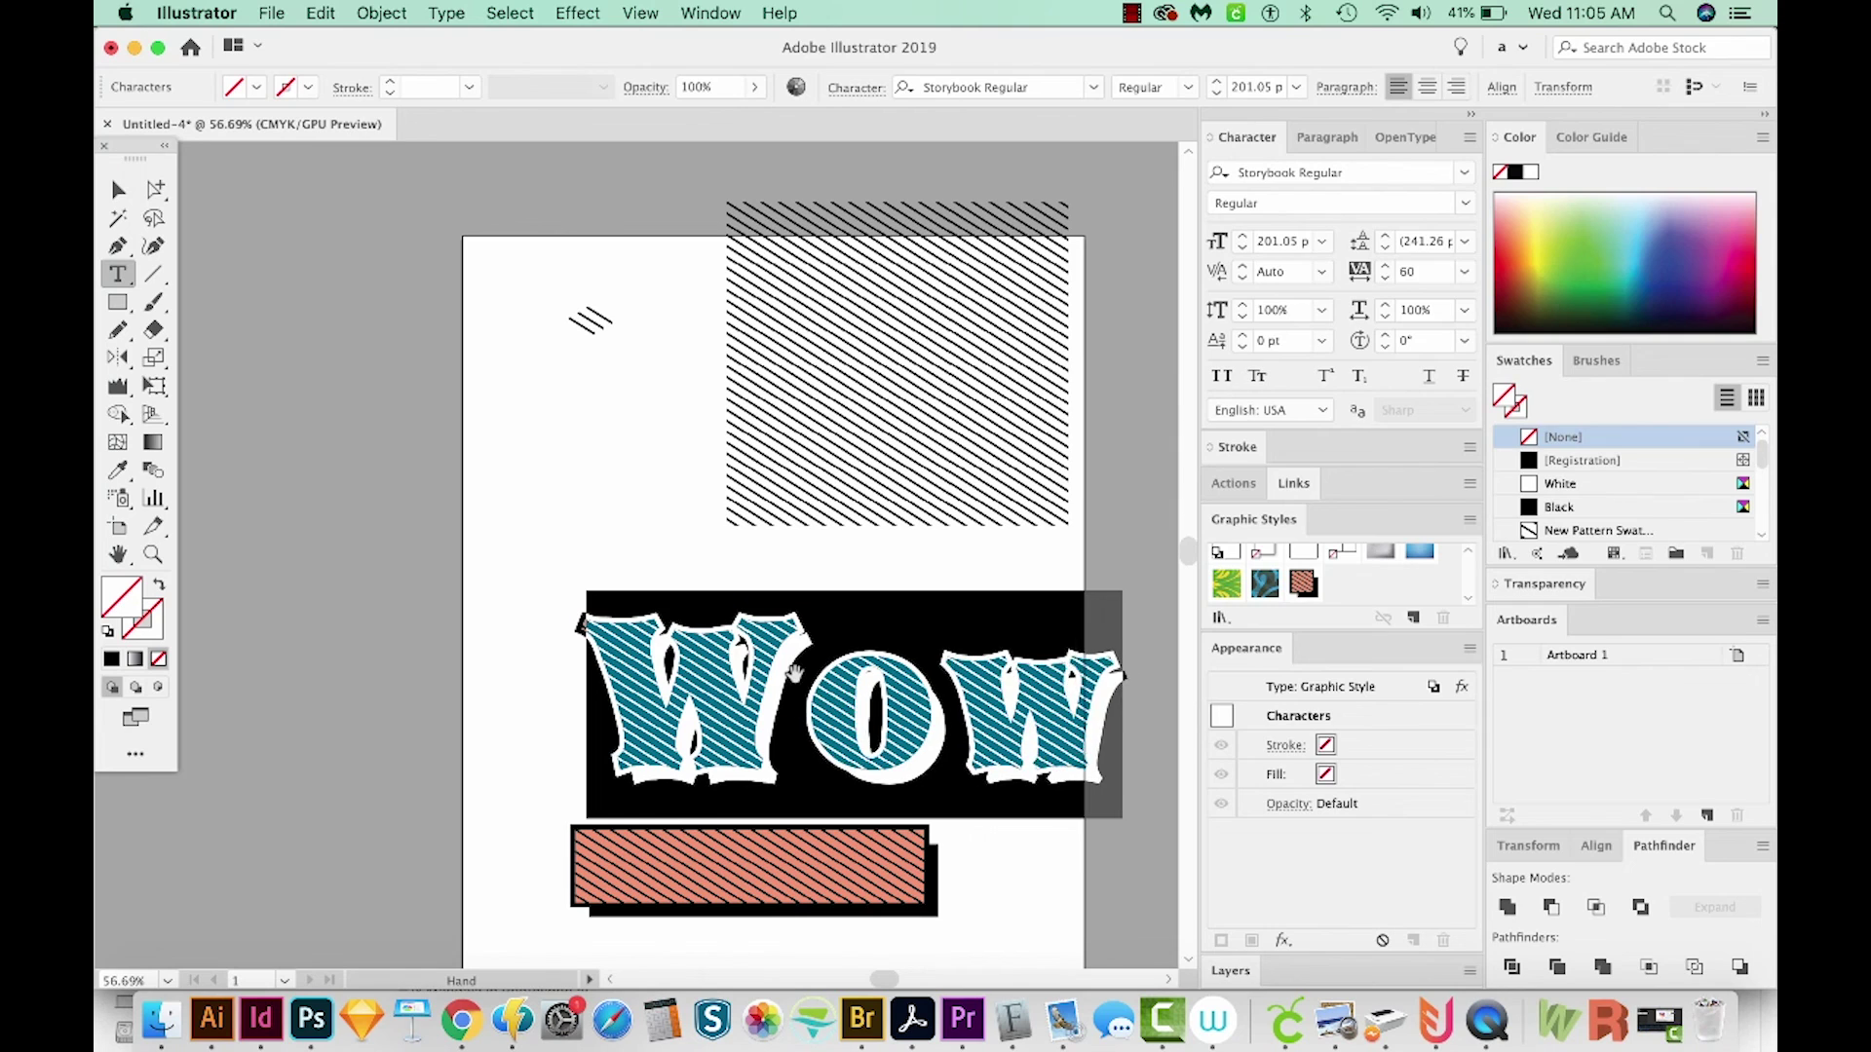
{"action": "key", "text": "alt+Left"}
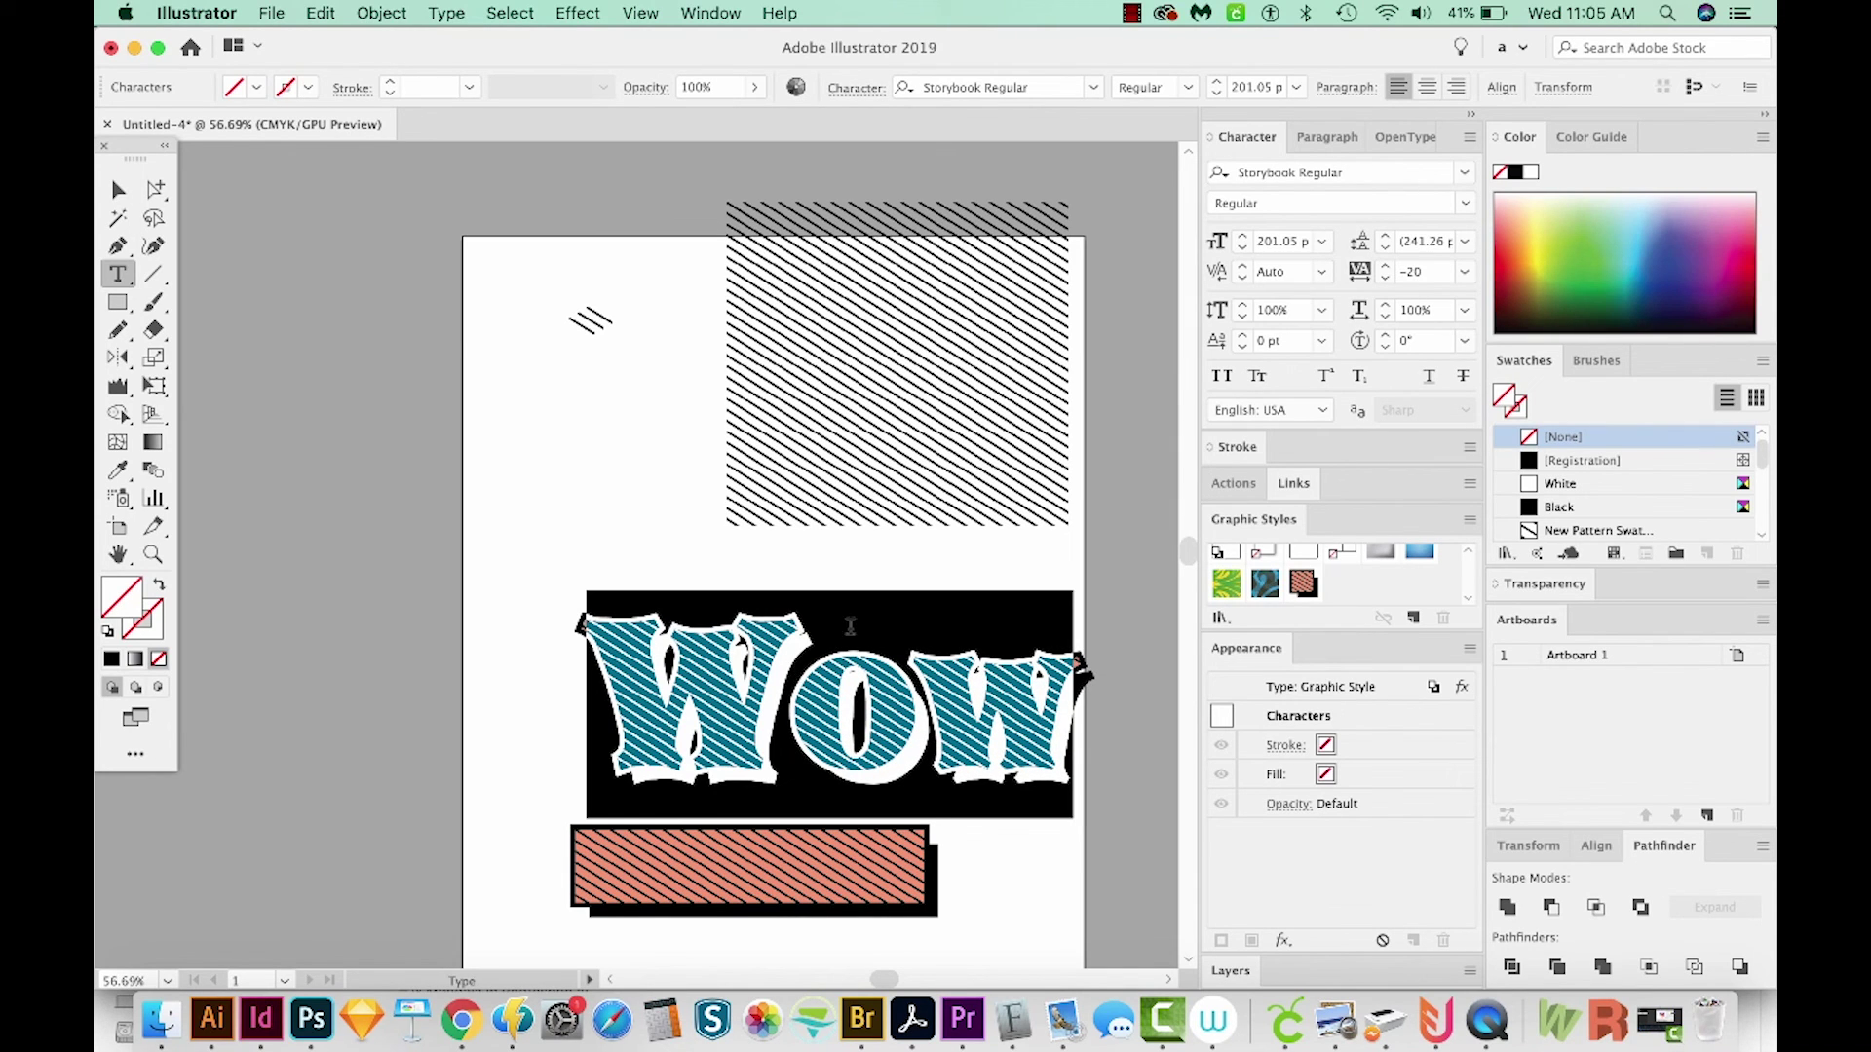
- Kern the o closer to the W, then change the text to 'ABG'
{"action": "left_click", "coordinate": [775, 680]}
{"action": "key", "text": "alt+Left"}
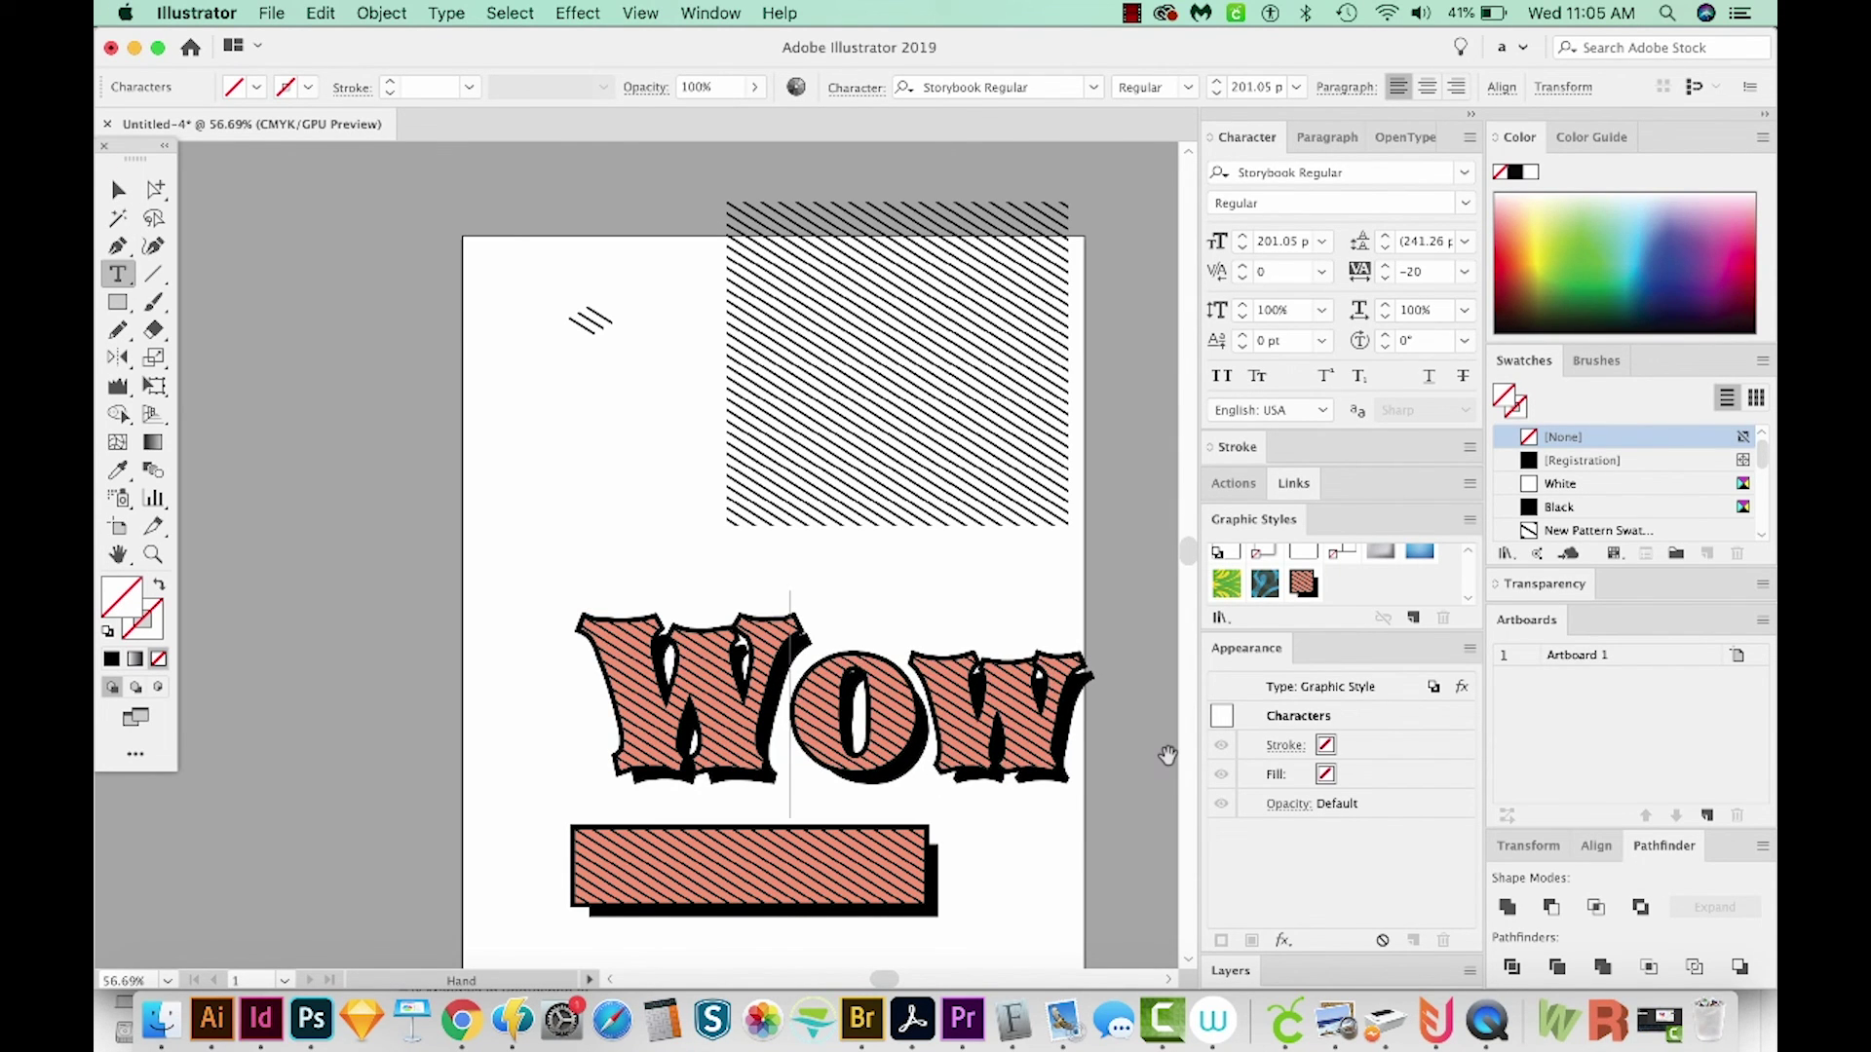
{"action": "key", "text": "super+z"}
{"action": "key", "text": "super+z"}
{"action": "key", "text": "super+z"}
{"action": "key", "text": "super+z"}
{"action": "key", "text": "super+z"}
{"action": "key", "text": "super+z"}
{"action": "type", "text": "BG"}
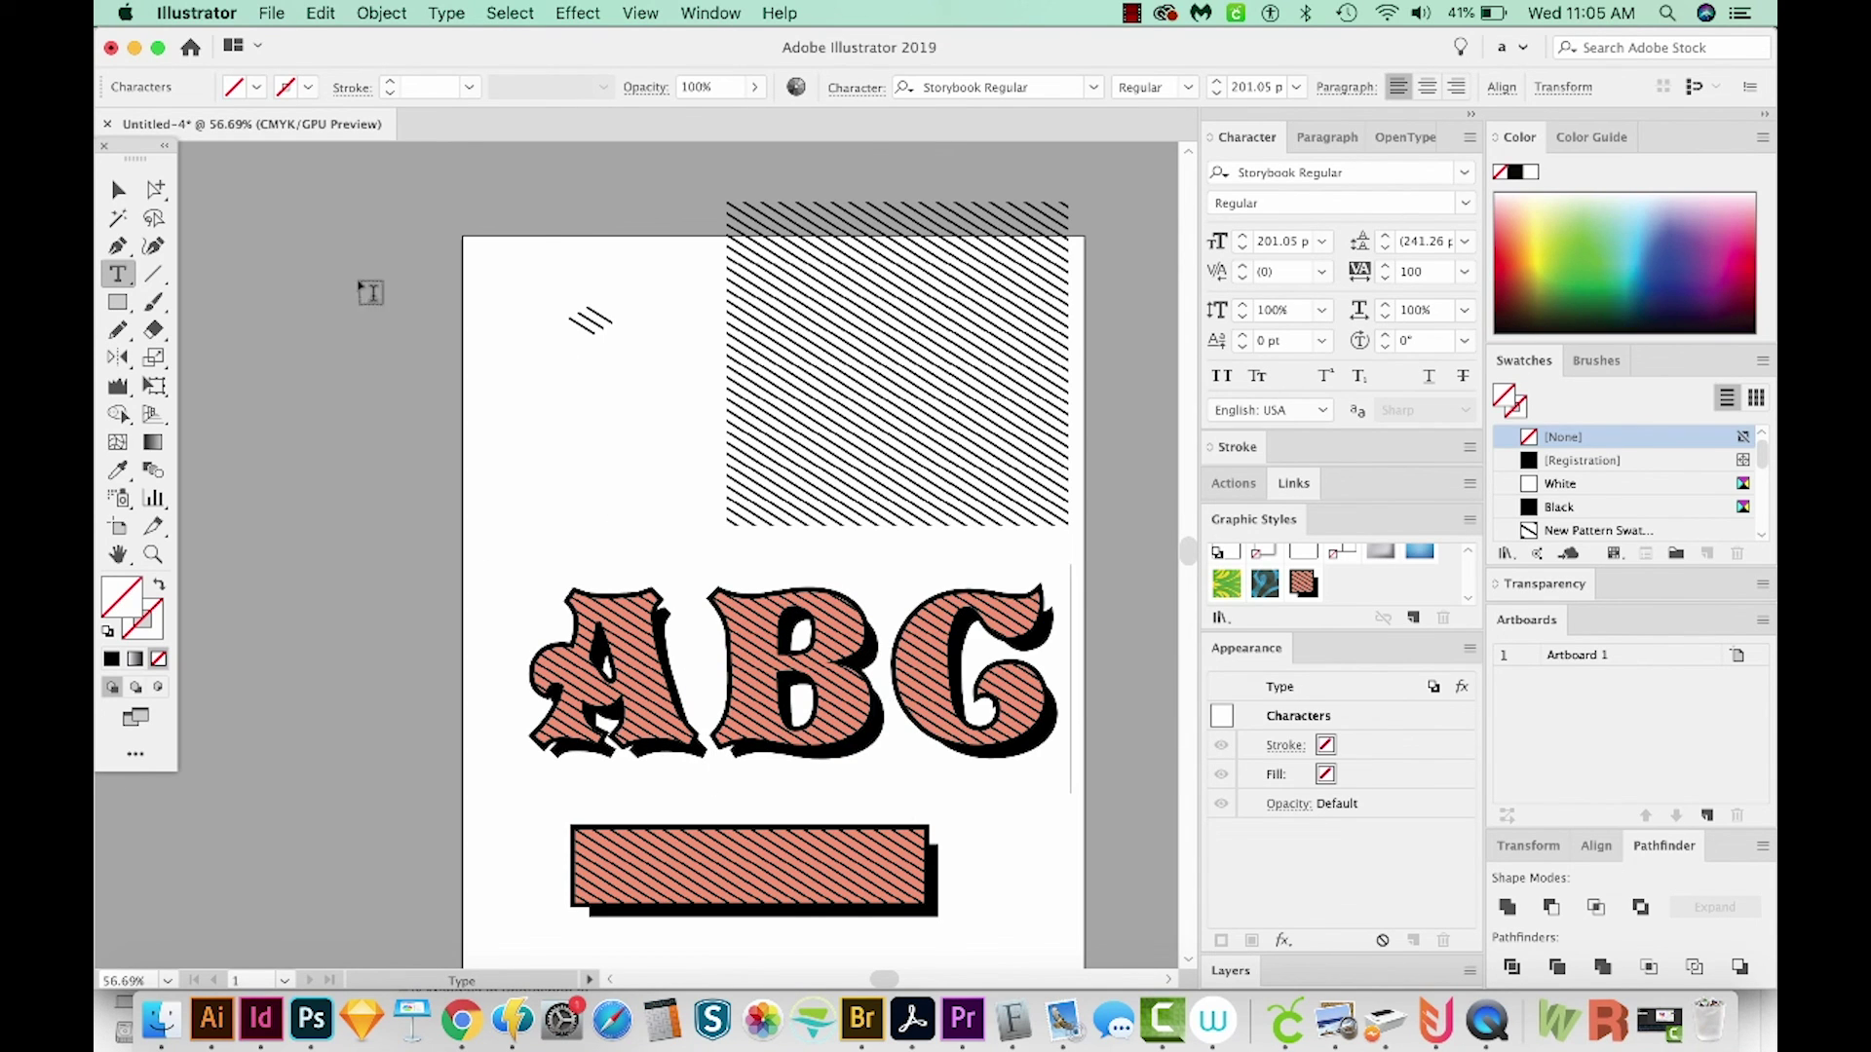
{"action": "left_click", "coordinate": [119, 189]}
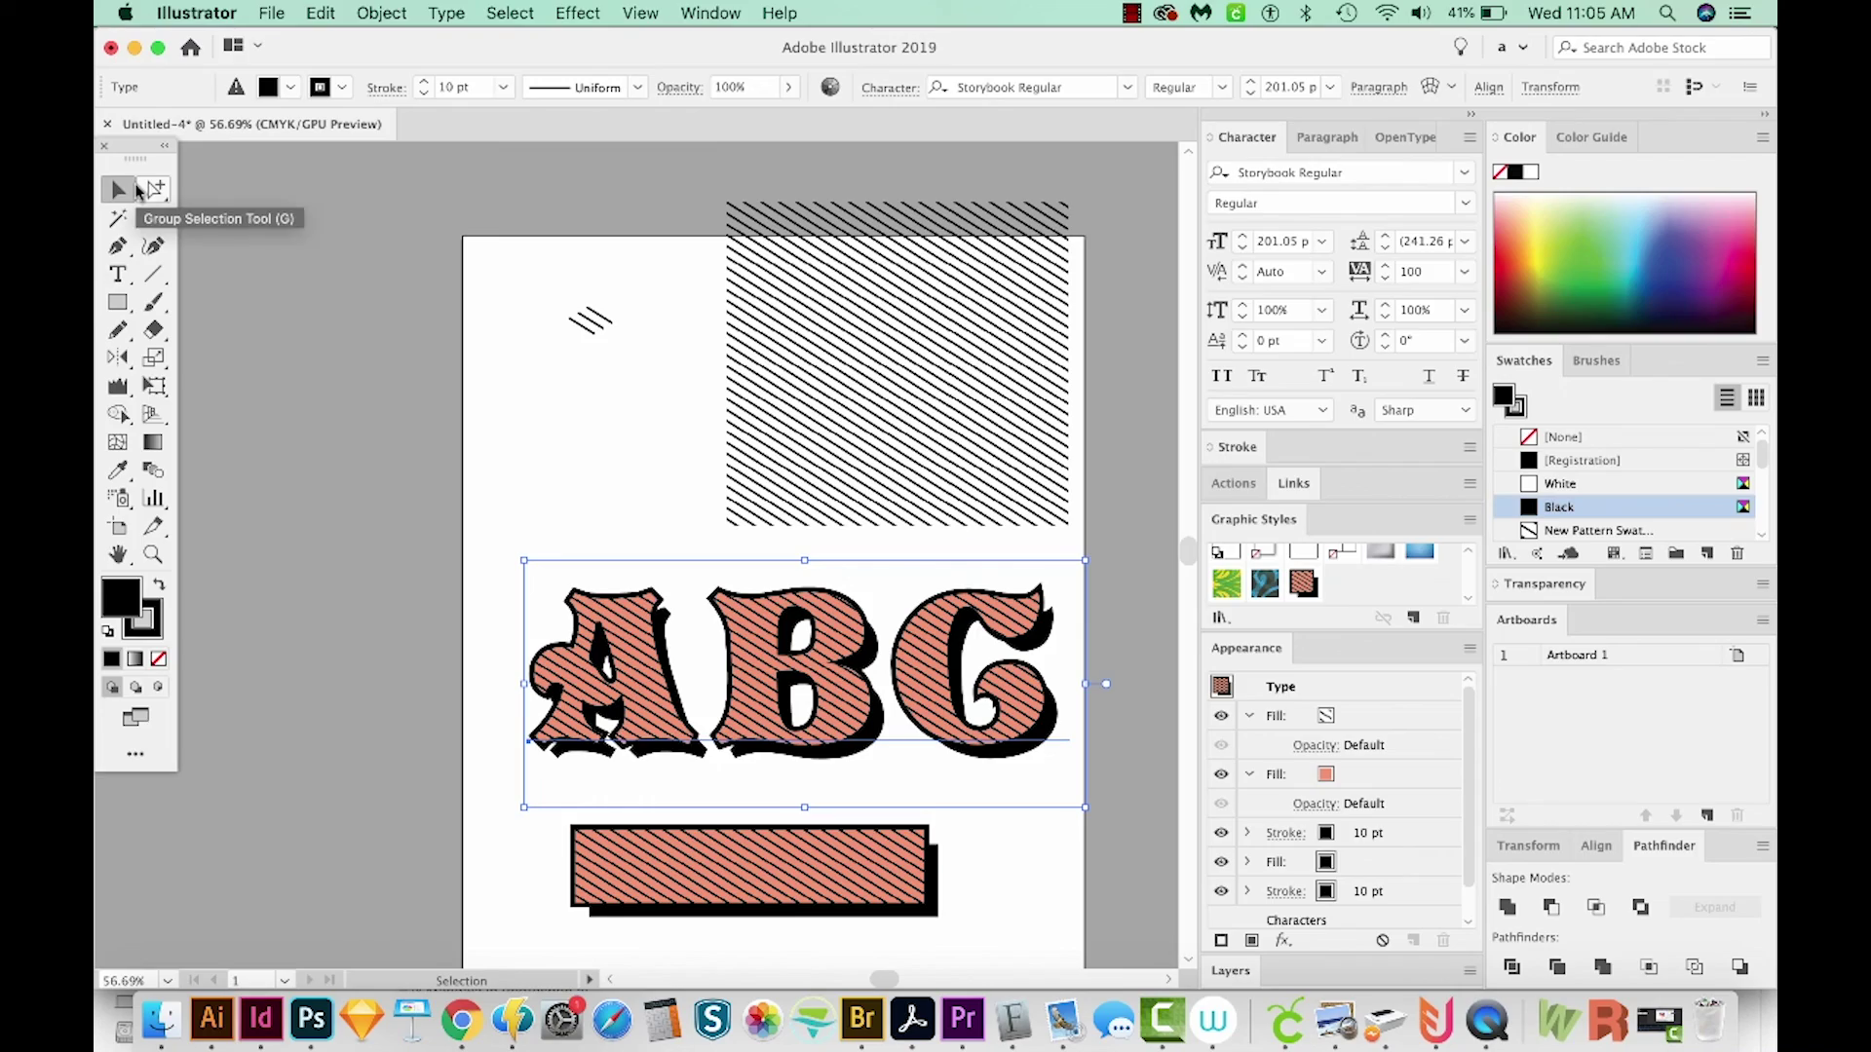